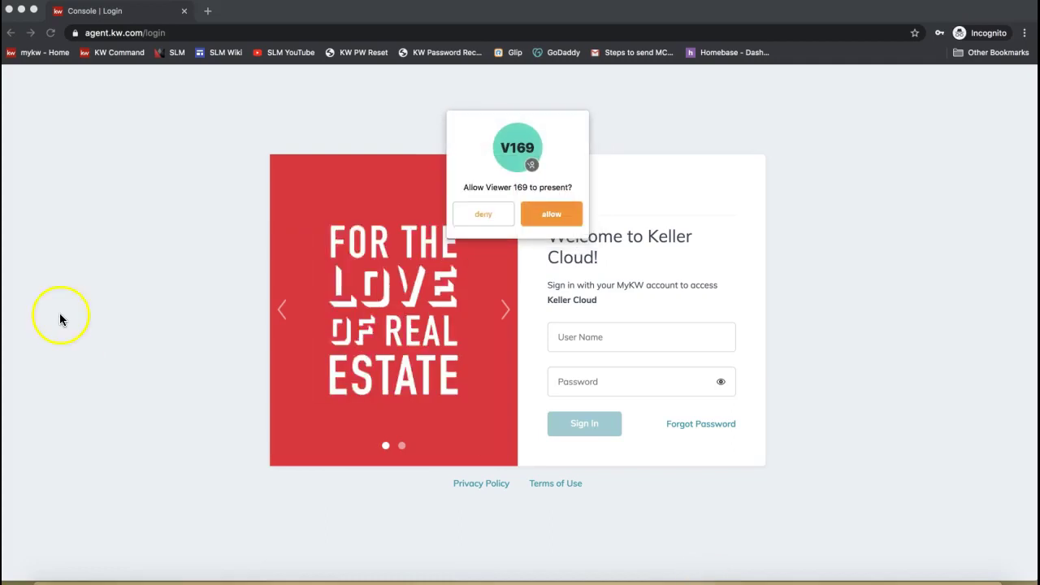
- Decline the presenter requests and load agent.kw.com to reach the Keller Cloud sign-in page
click(488, 214)
click(609, 341)
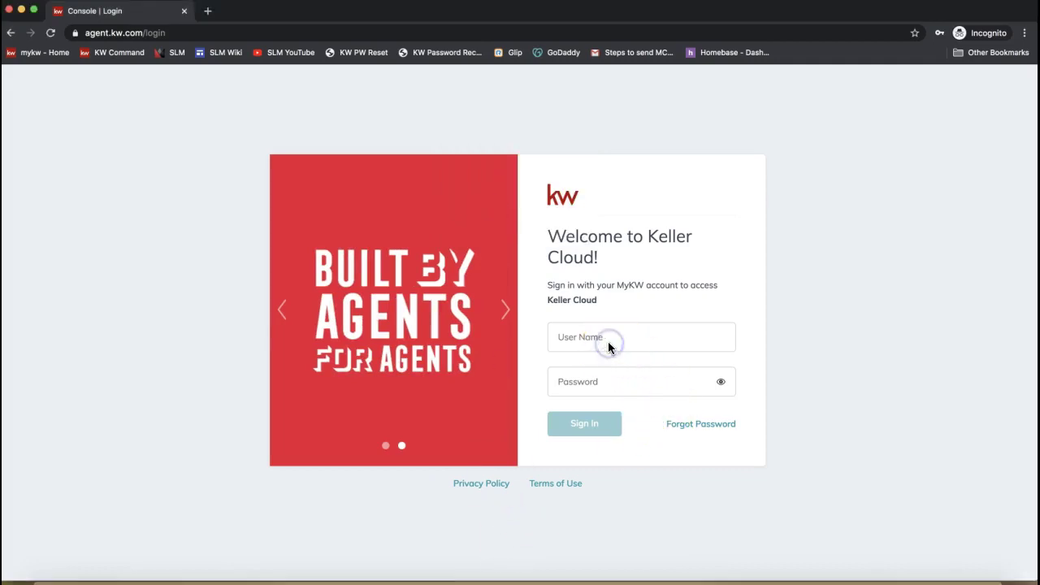
click(151, 273)
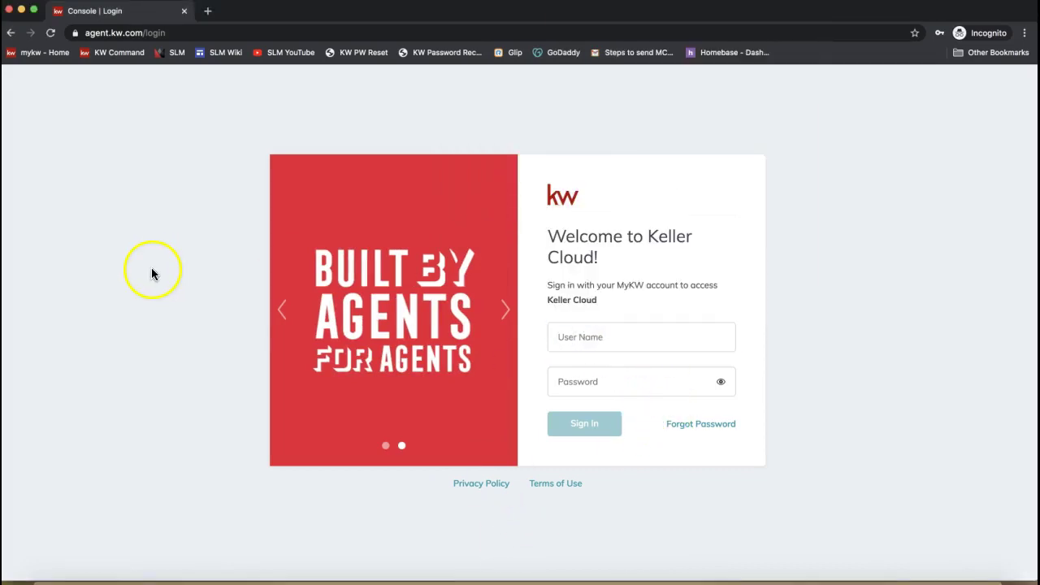
click(154, 33)
text(agent)
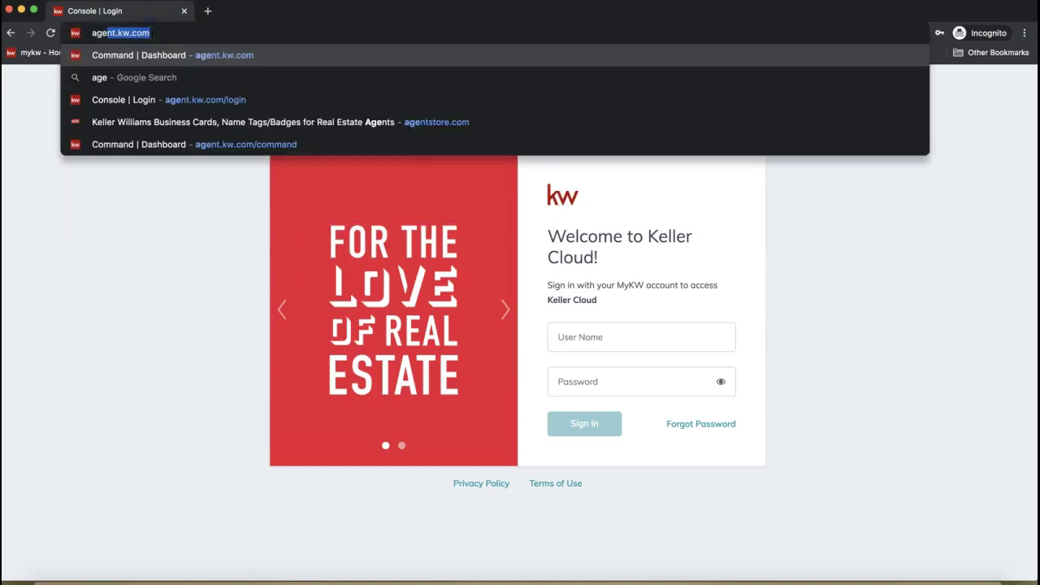
text(.kw.com)
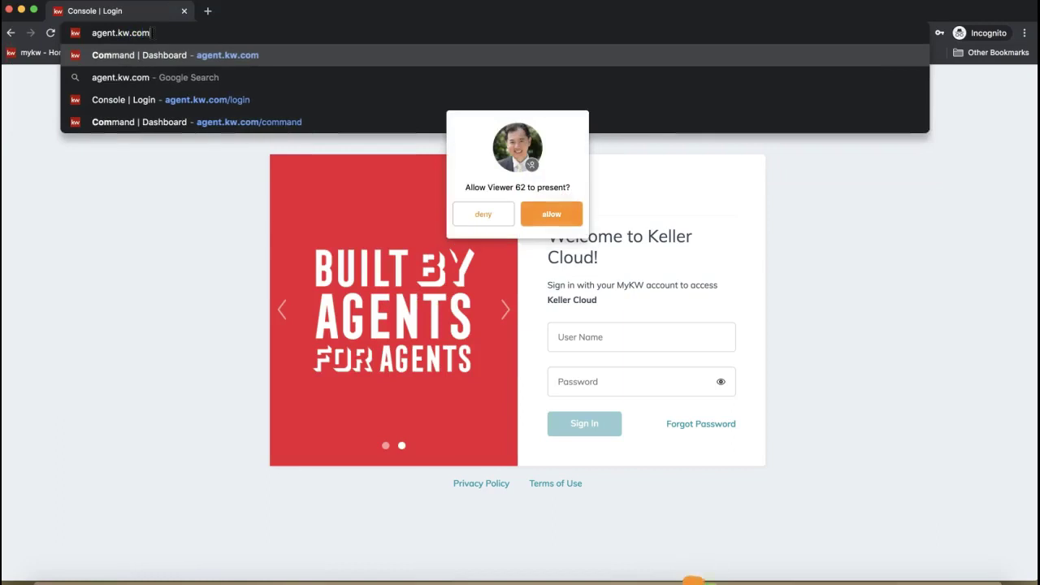
click(304, 124)
click(483, 212)
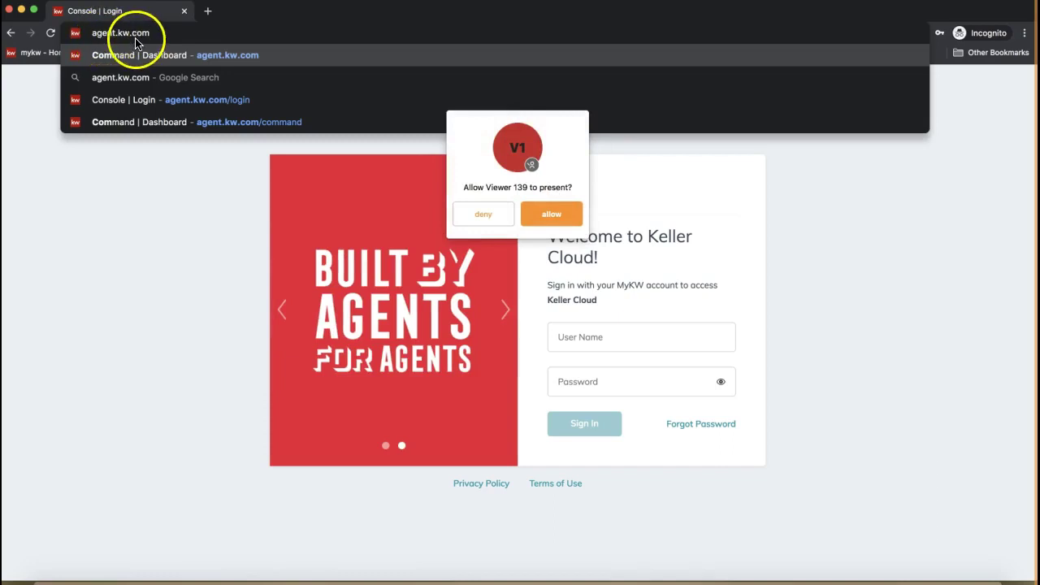
click(490, 214)
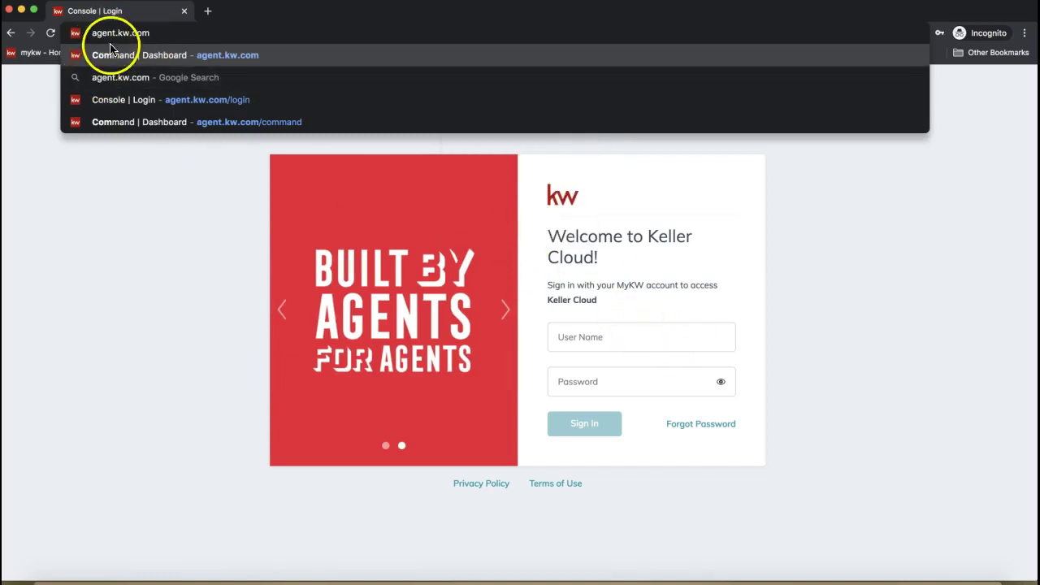
click(116, 218)
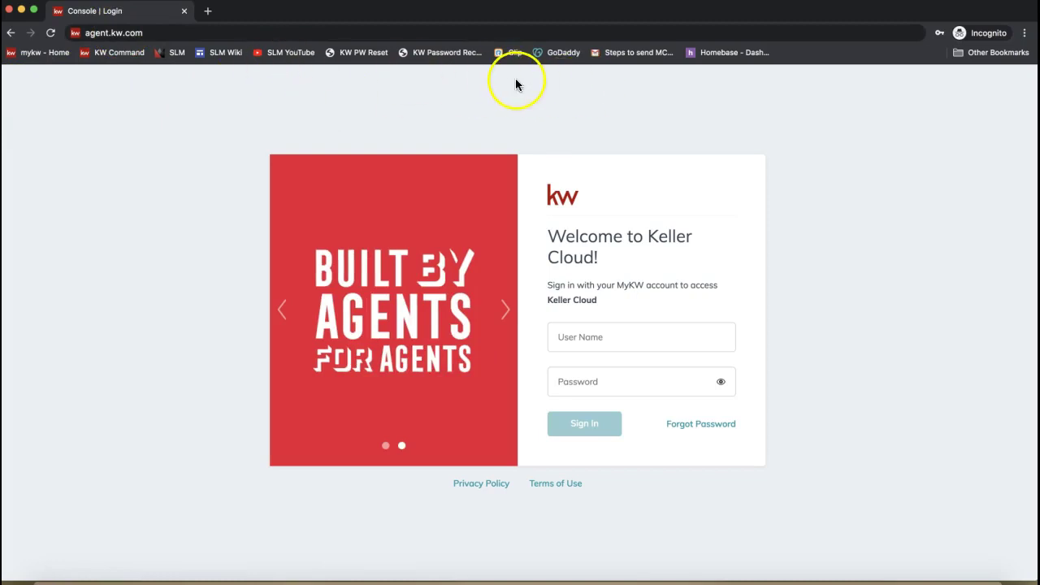
- Enter the account user name, pick the saved login and submit sign-in
click(578, 330)
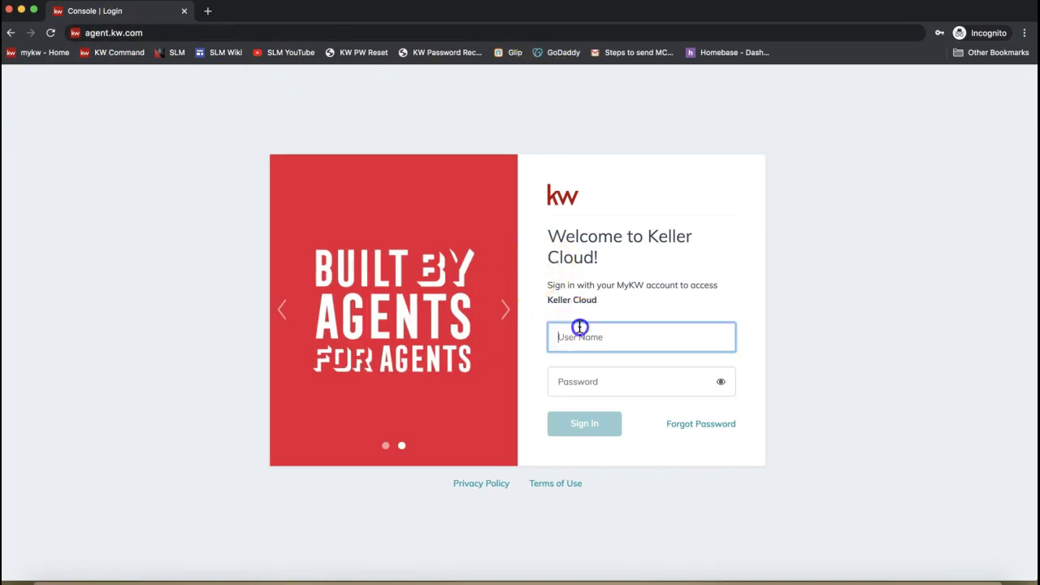
text(leahbass)
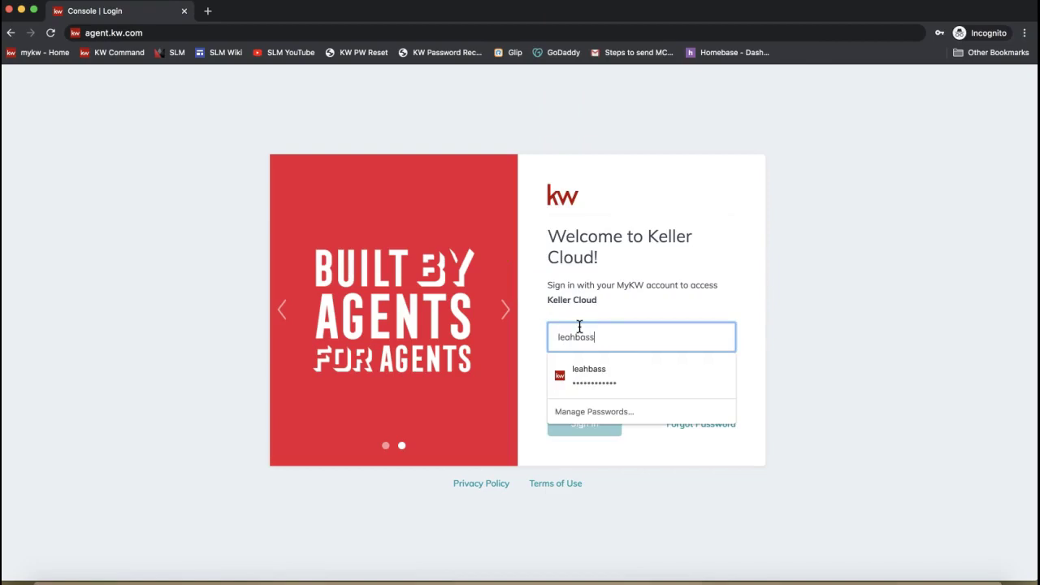
click(594, 372)
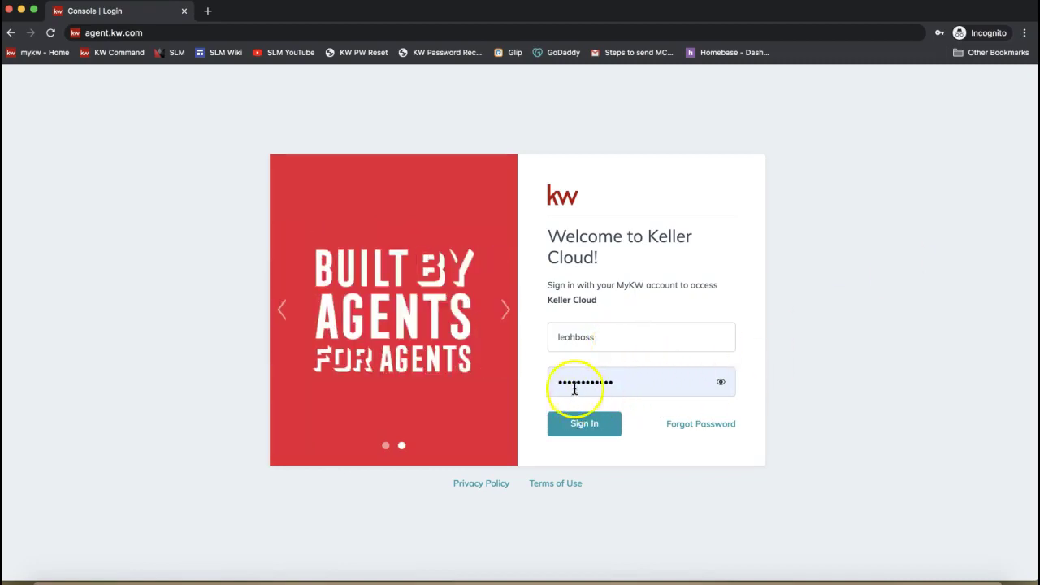
click(591, 425)
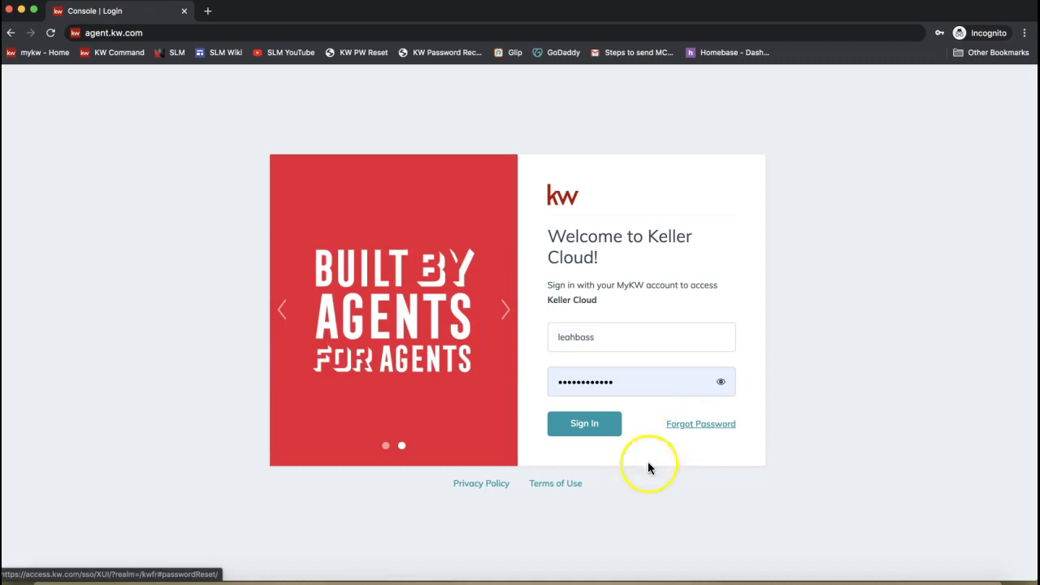
- After the failed attempt, retype the account password and sign in to the Command dashboard
click(576, 427)
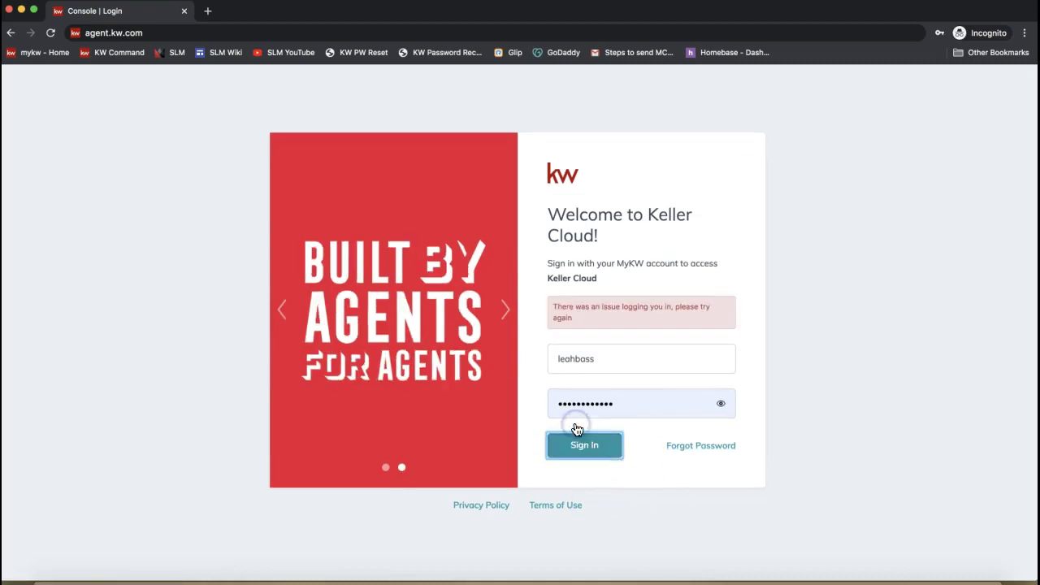
click(575, 391)
double_click(575, 405)
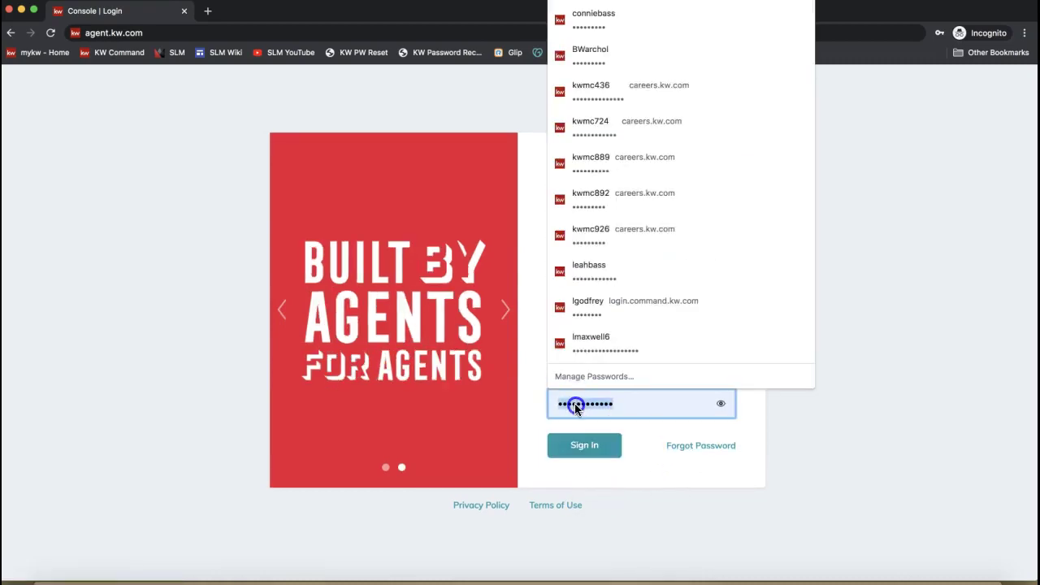
text(••••••••••)
key(Return)
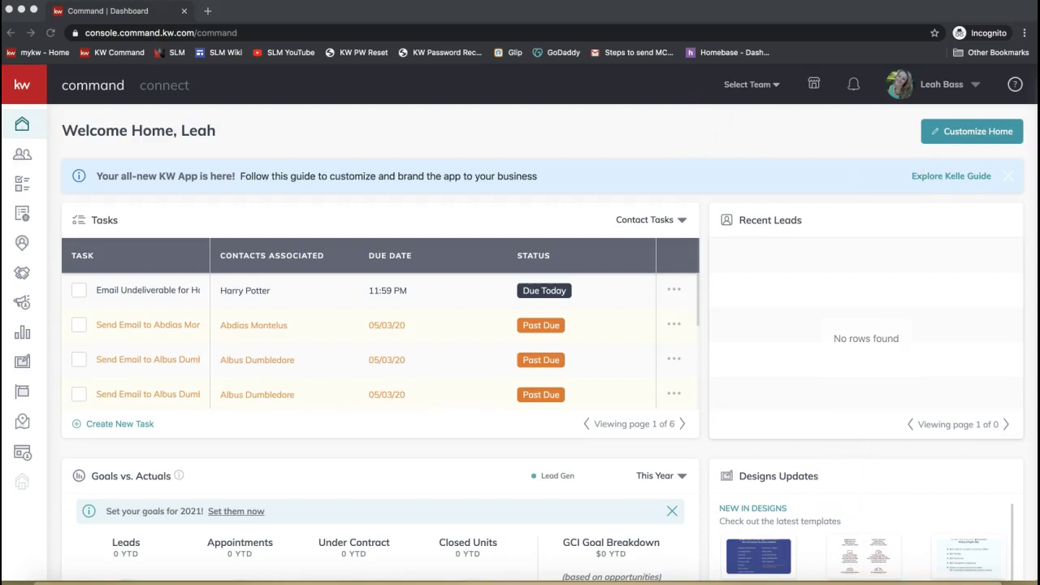
- Send the DocuSign Notes link to everyone in join.me chat, then close chat and minimize join.me
click(485, 34)
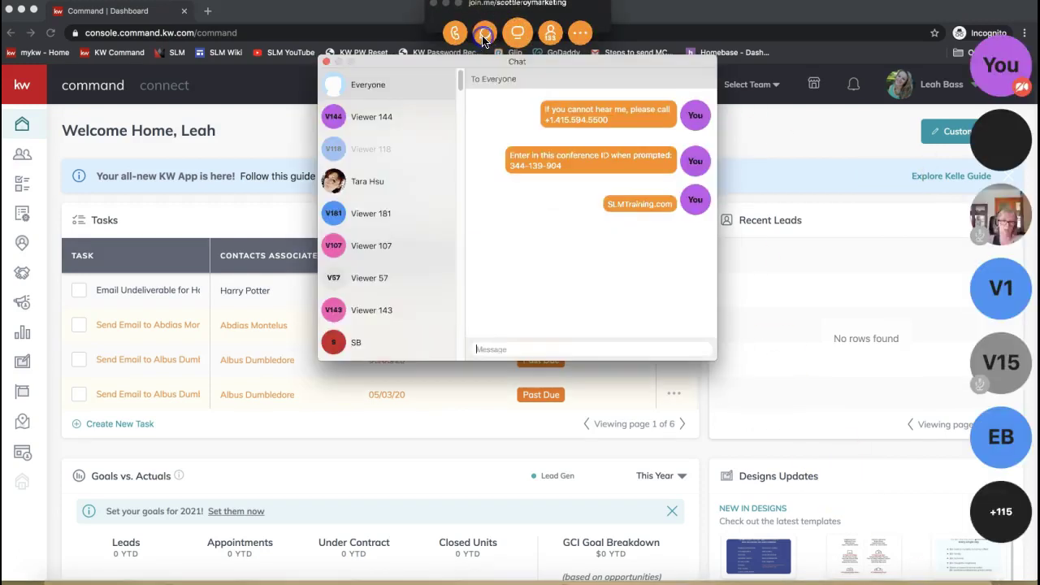
click(498, 351)
key(Return)
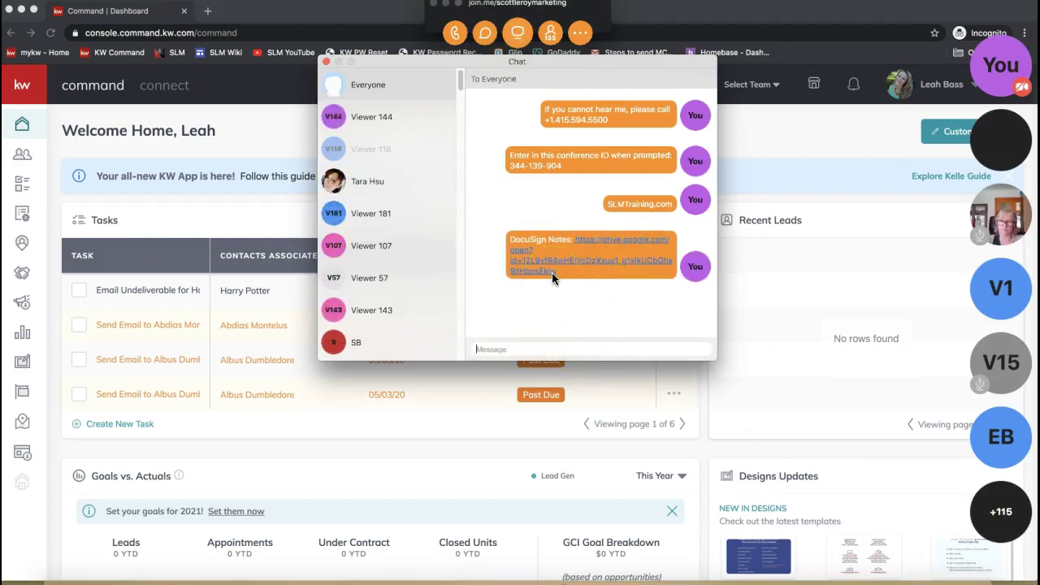
click(326, 63)
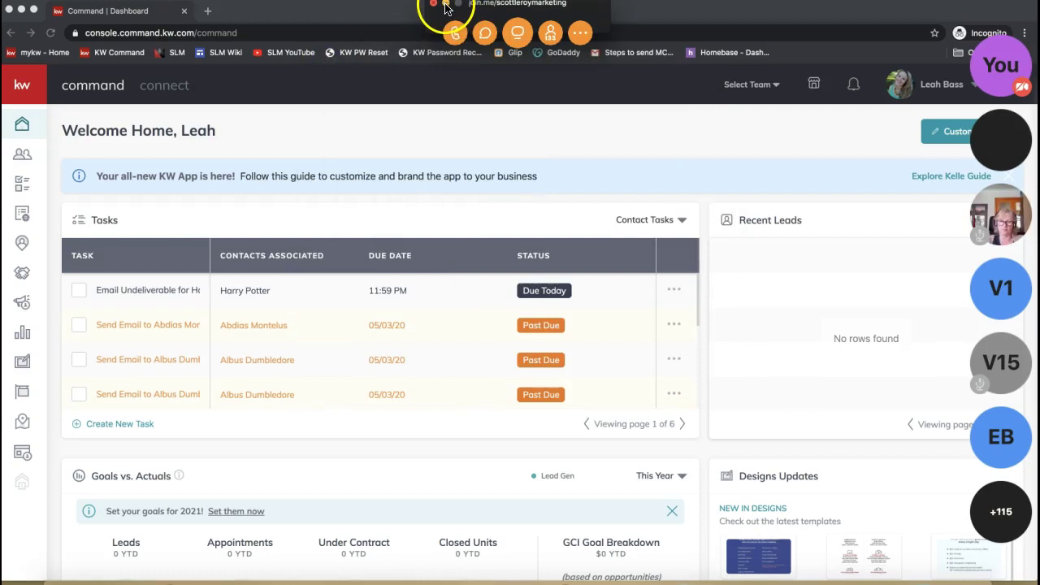
click(445, 4)
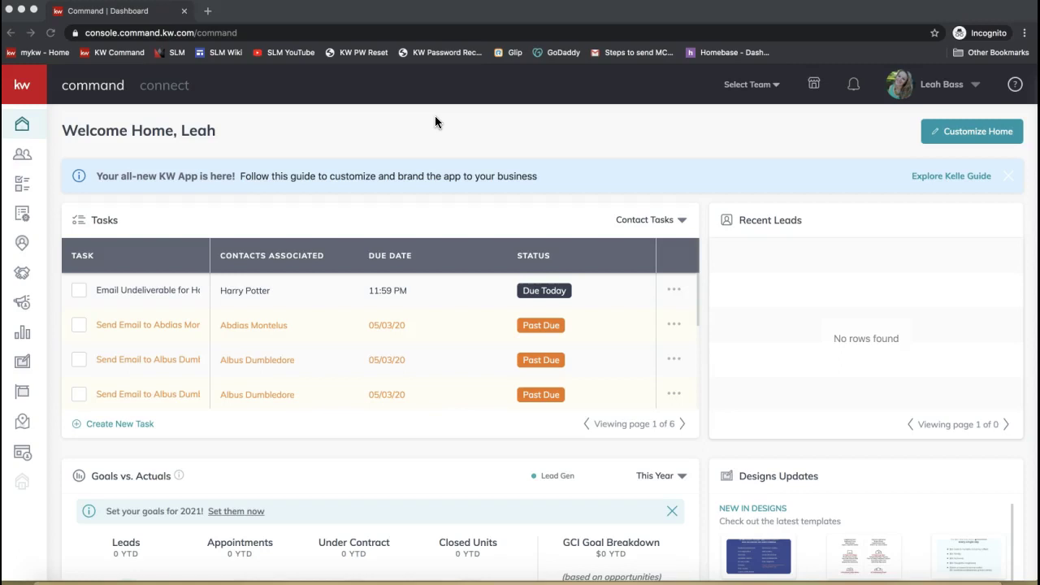
- Go to Settings from the profile menu to see connected apps like DocuSign
click(835, 135)
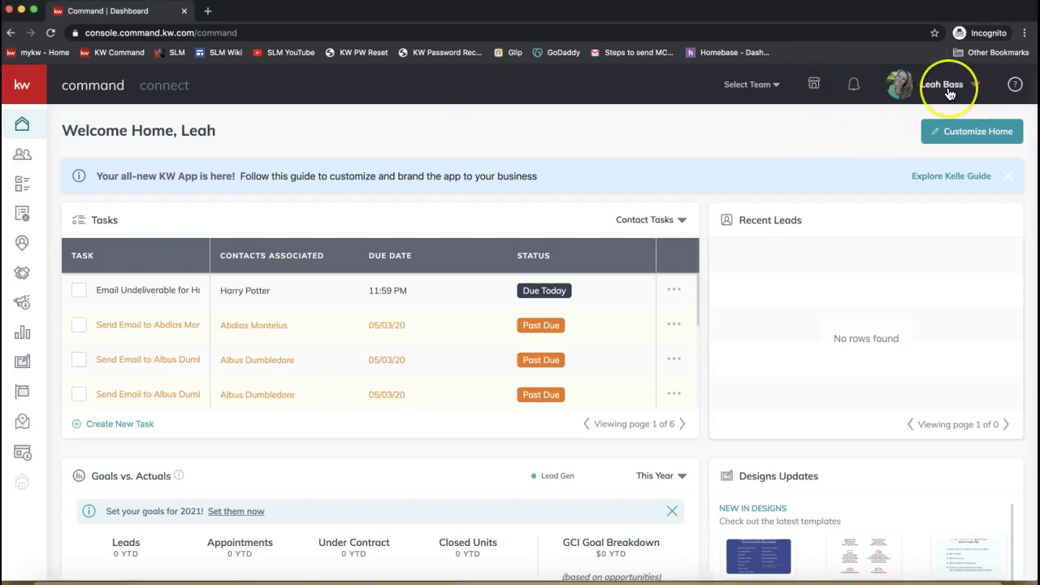
click(948, 93)
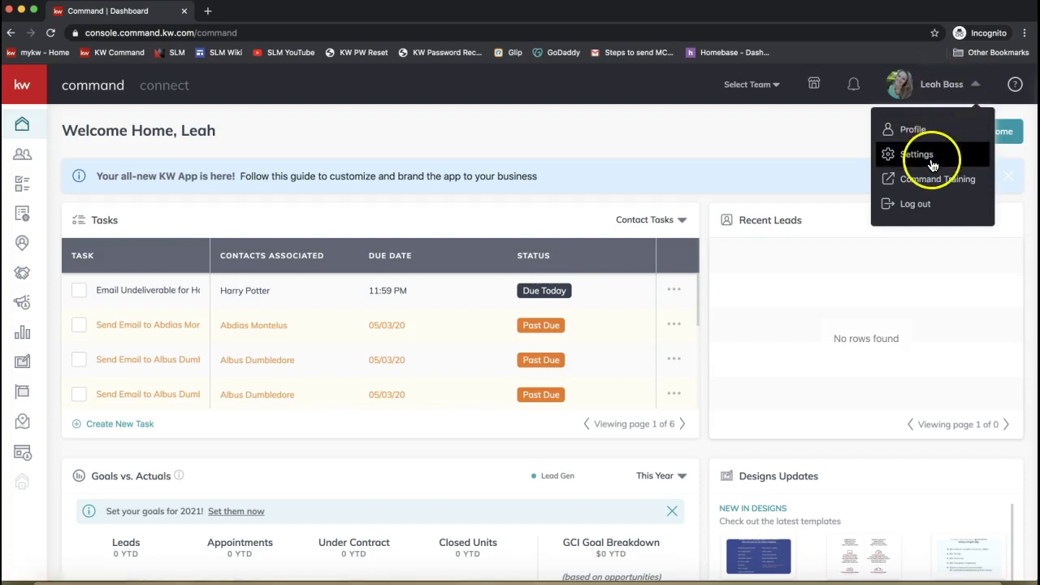
click(933, 164)
click(926, 162)
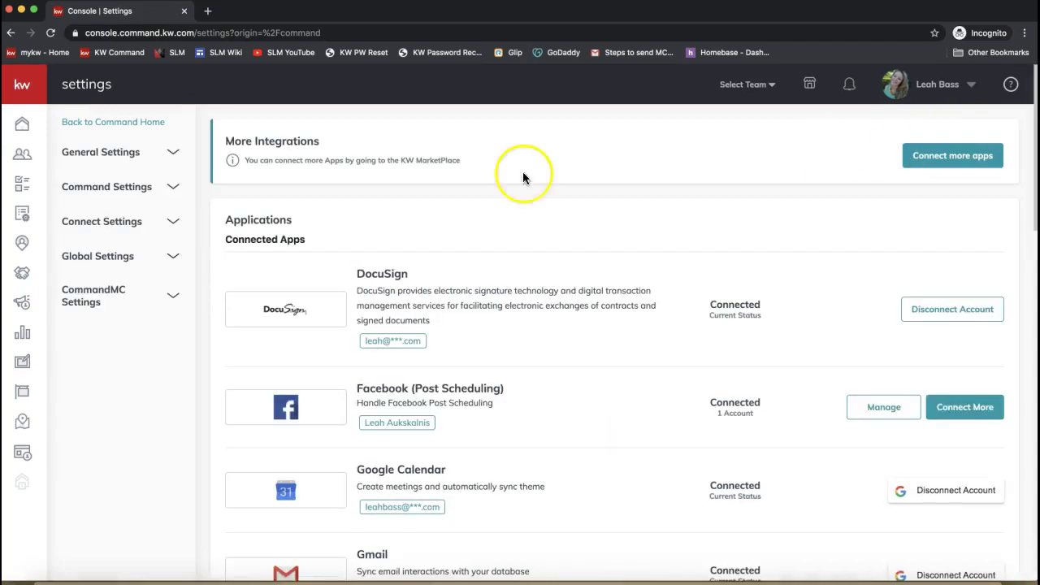
- Highlight the Applications heading and the 'Connected' label while scrolling the Connected Apps list
double_click(254, 220)
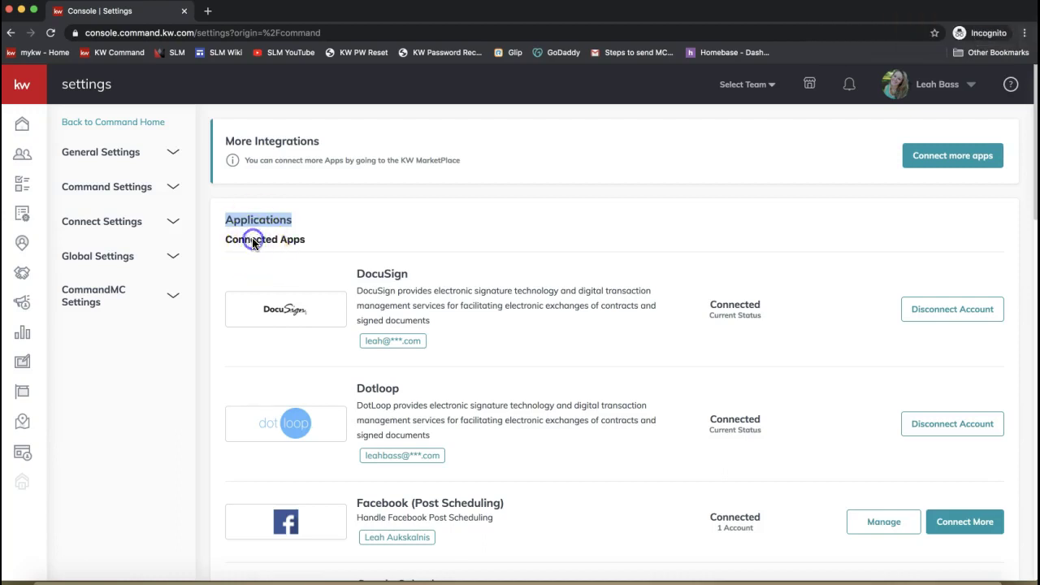
double_click(253, 238)
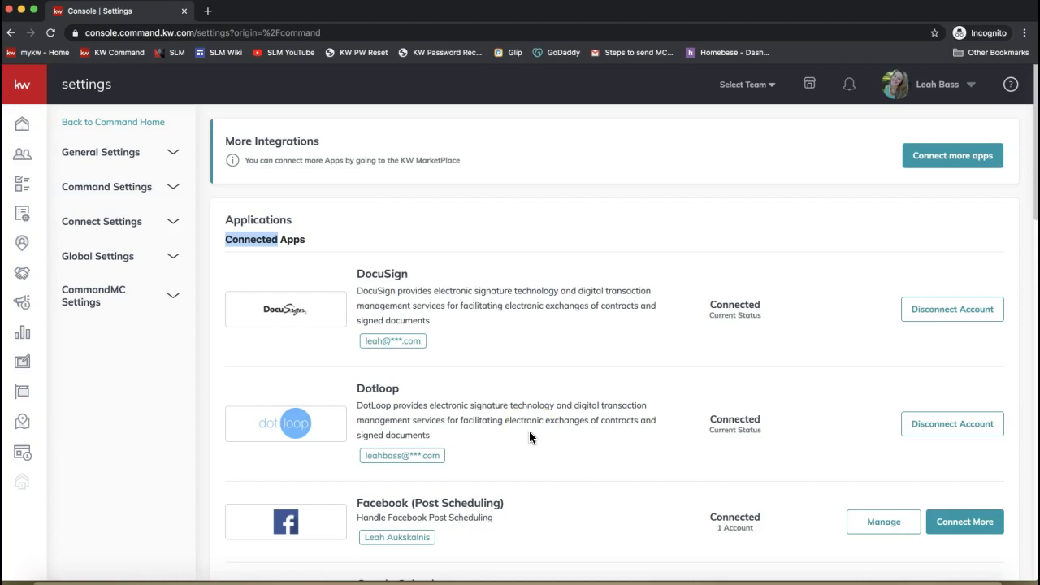
scroll(529, 430, down, 1)
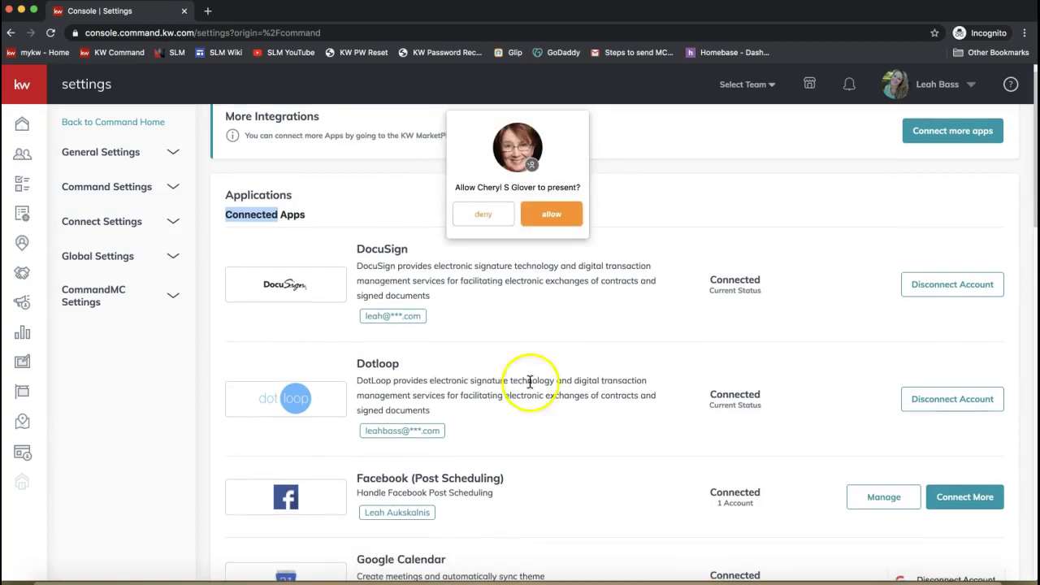
click(482, 215)
scroll(423, 363, up, 1)
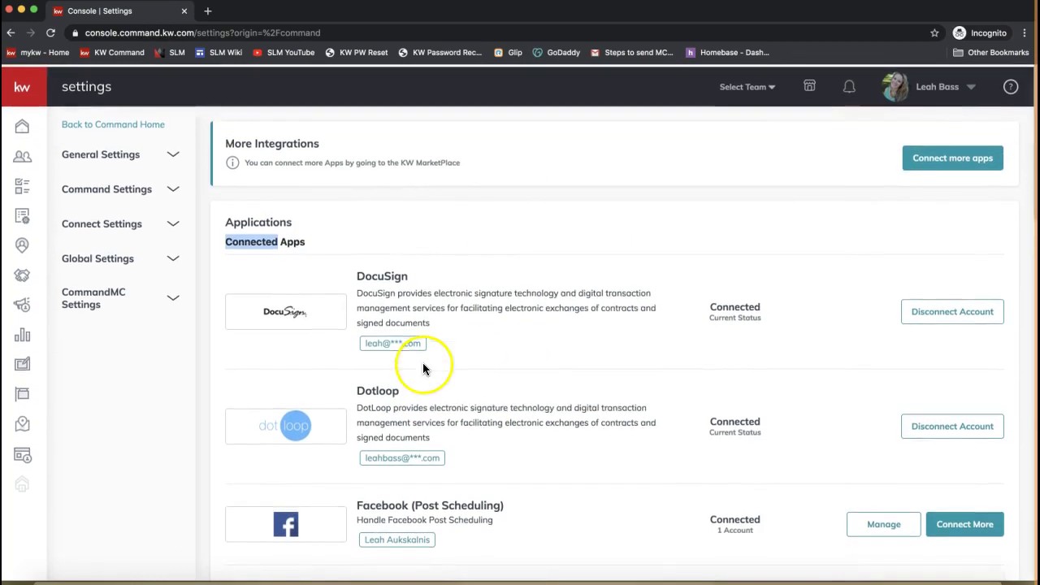
click(924, 89)
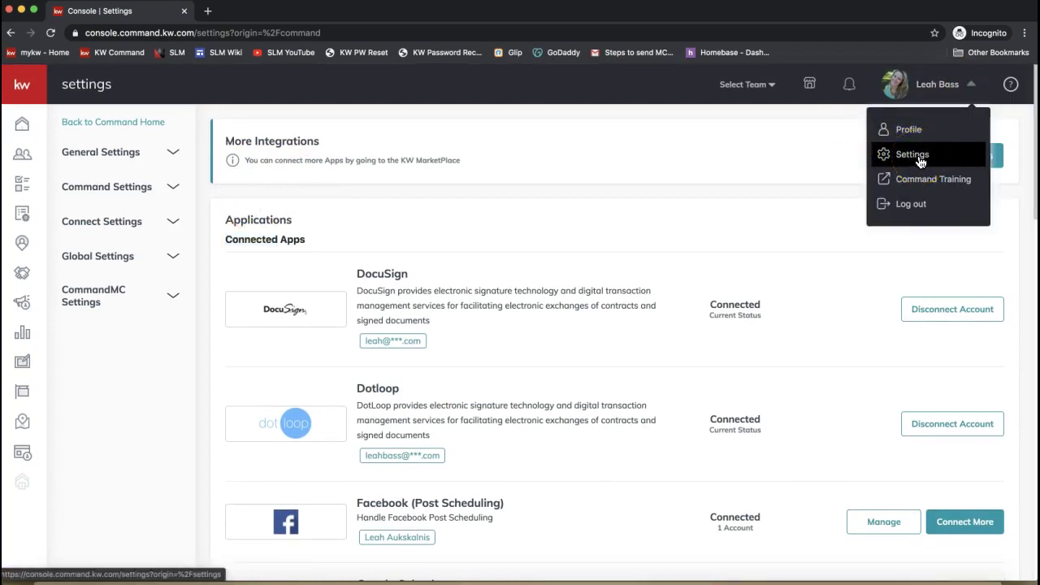
double_click(252, 239)
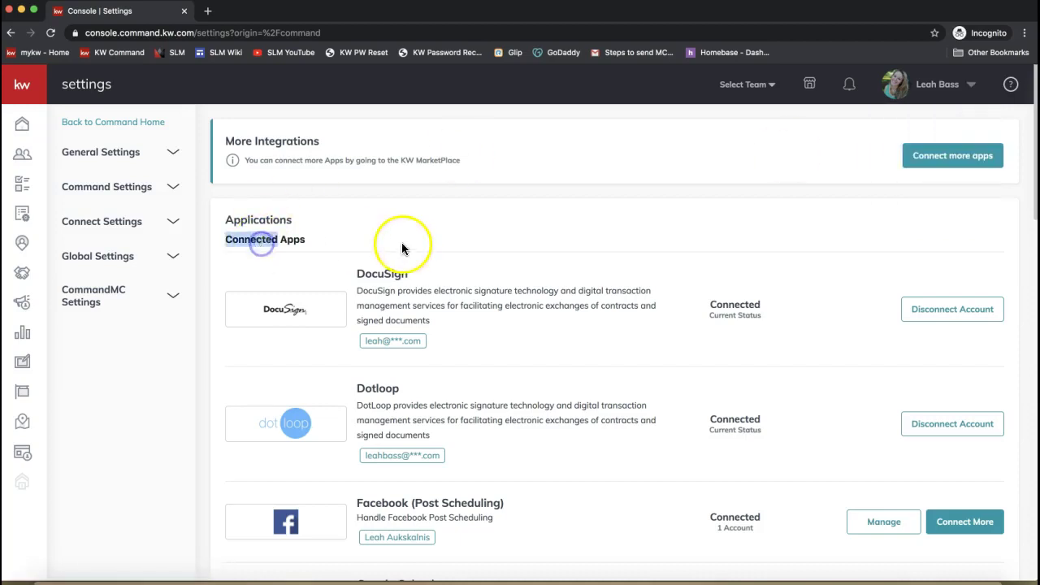
scroll(409, 251, down, 1)
scroll(409, 251, down, 5)
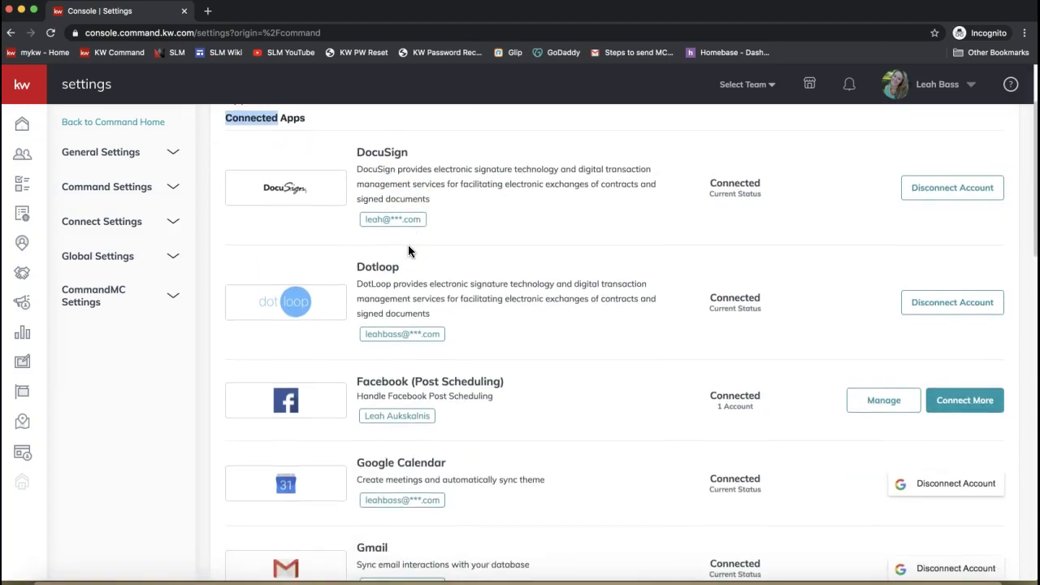
scroll(408, 251, down, 10)
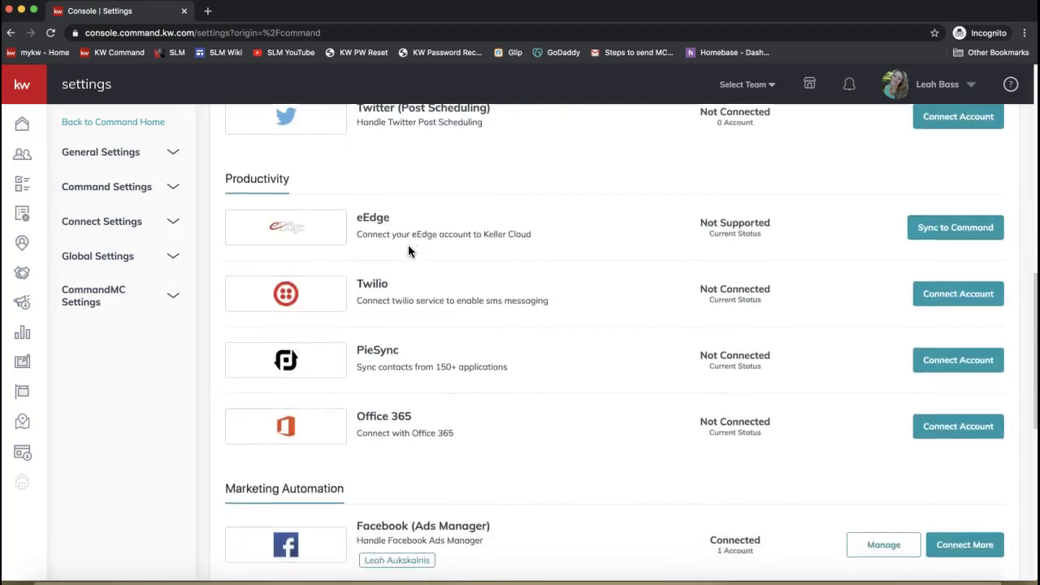
scroll(409, 251, up, 10)
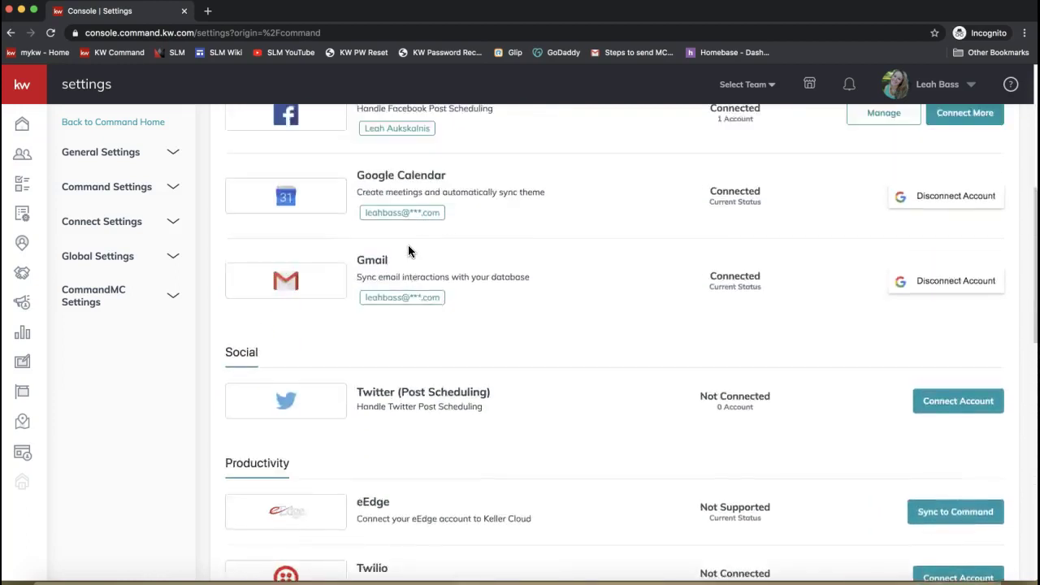
scroll(408, 245, up, 4)
- Highlight the DocuSign app name and its Connected status
click(432, 218)
drag(432, 217, 348, 218)
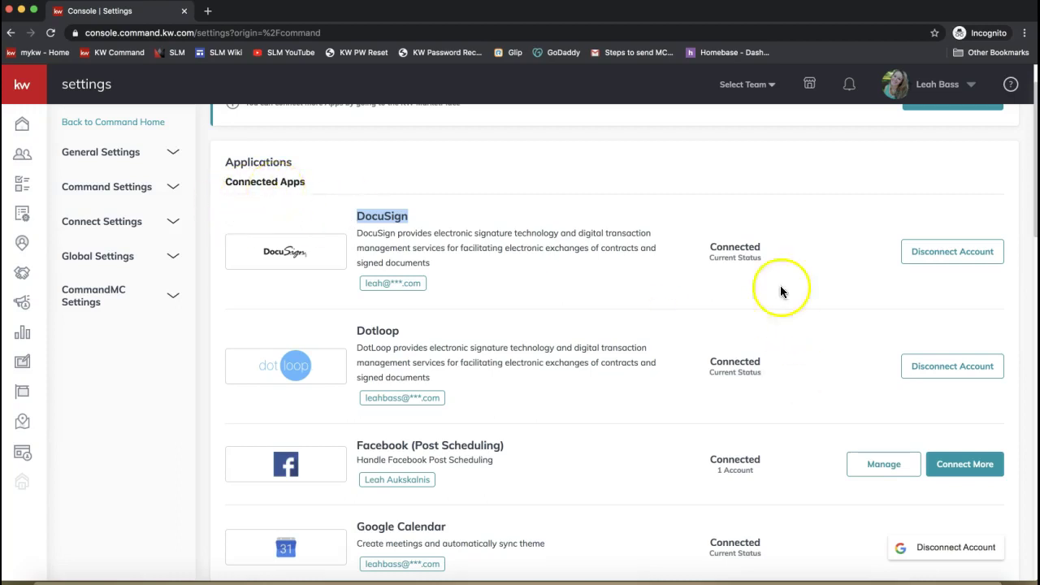
double_click(734, 246)
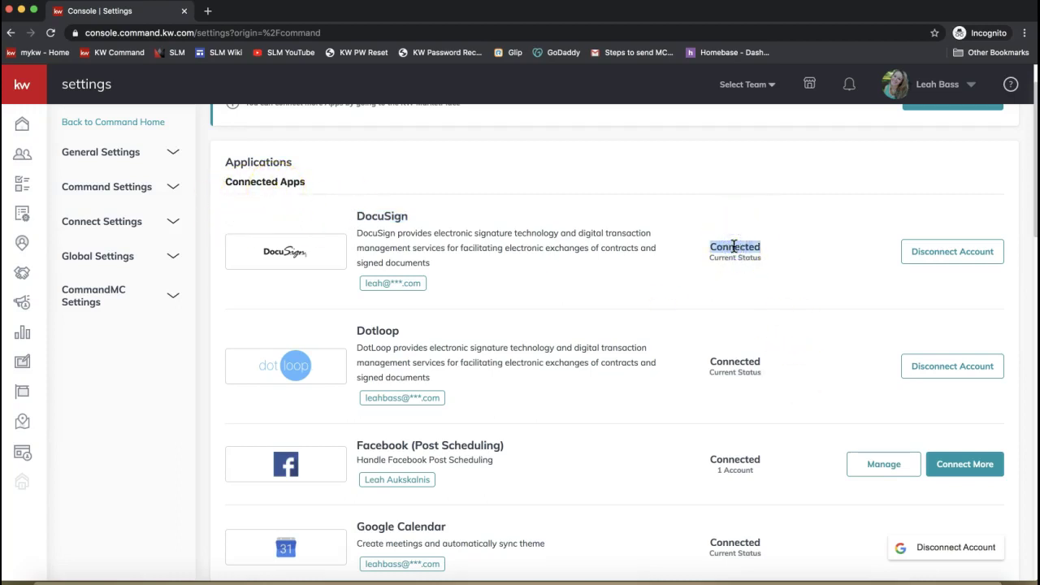
click(768, 296)
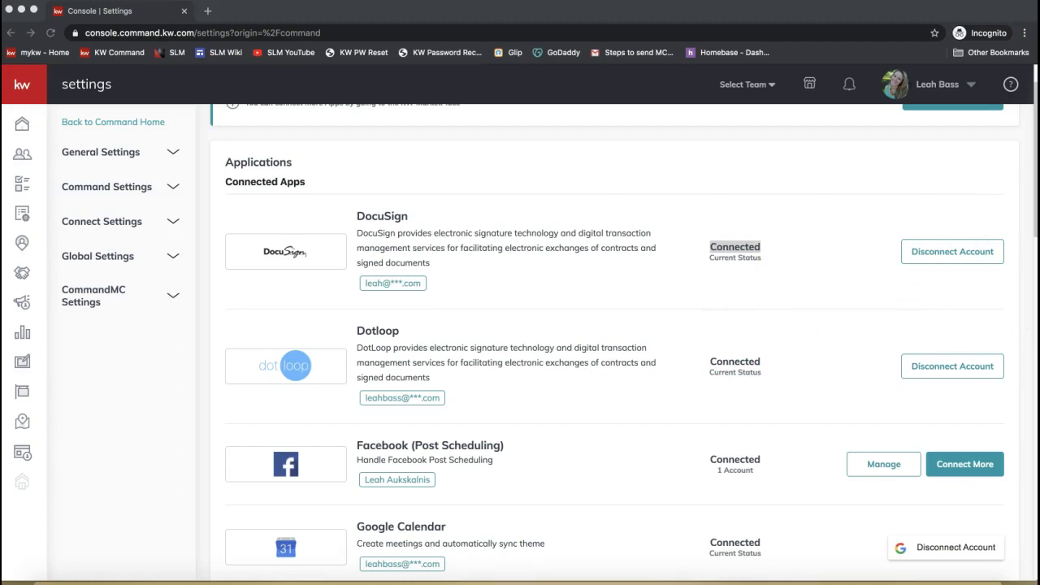
- Post the Connect DocuSign to Command video link in join.me chat and close the chat
click(485, 33)
click(522, 349)
key(super+v)
key(Return)
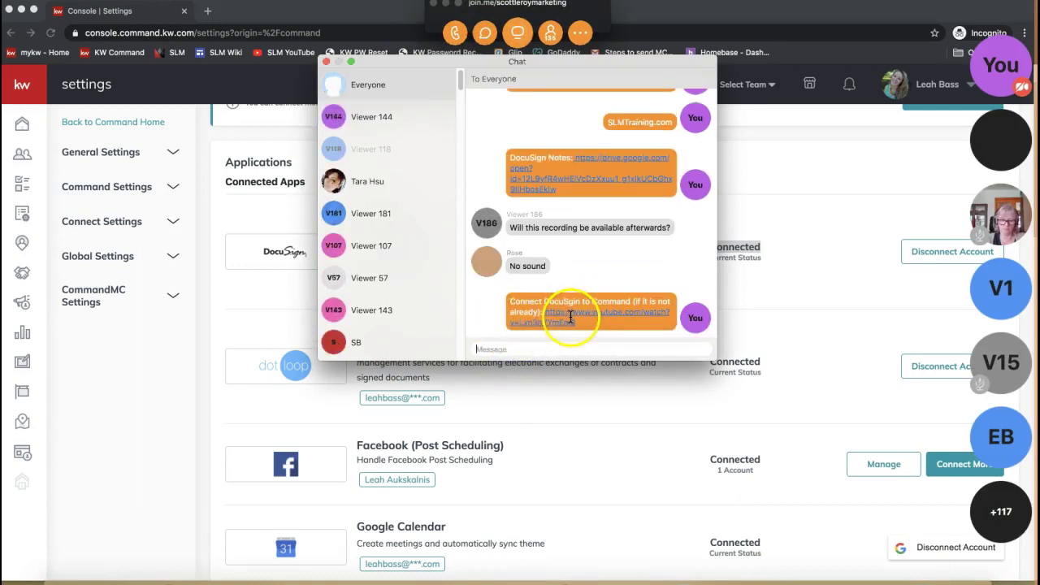
click(326, 62)
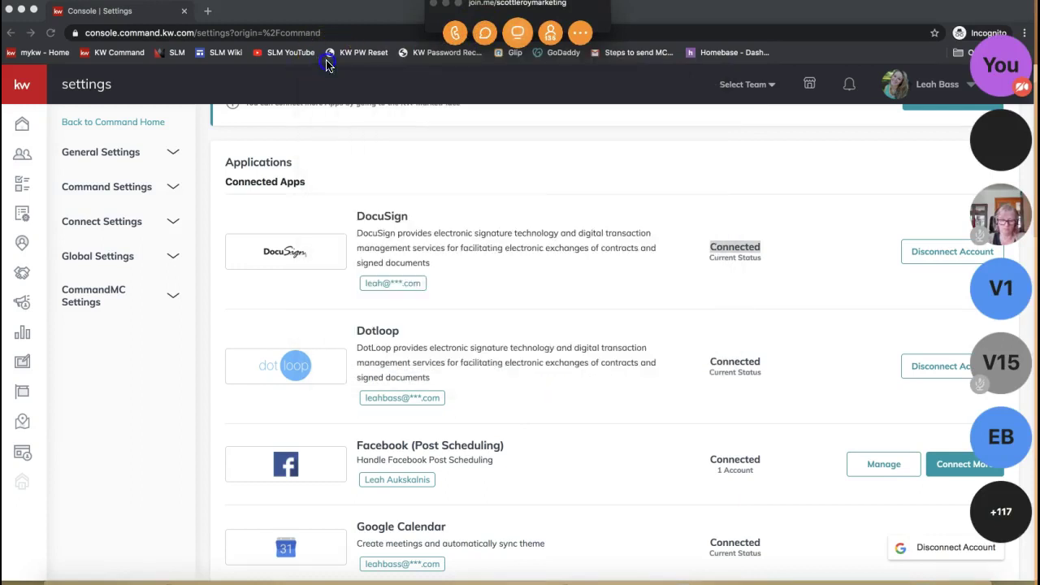
- Hide the join.me toolbar and open the Contacts list in KW Command
click(449, 4)
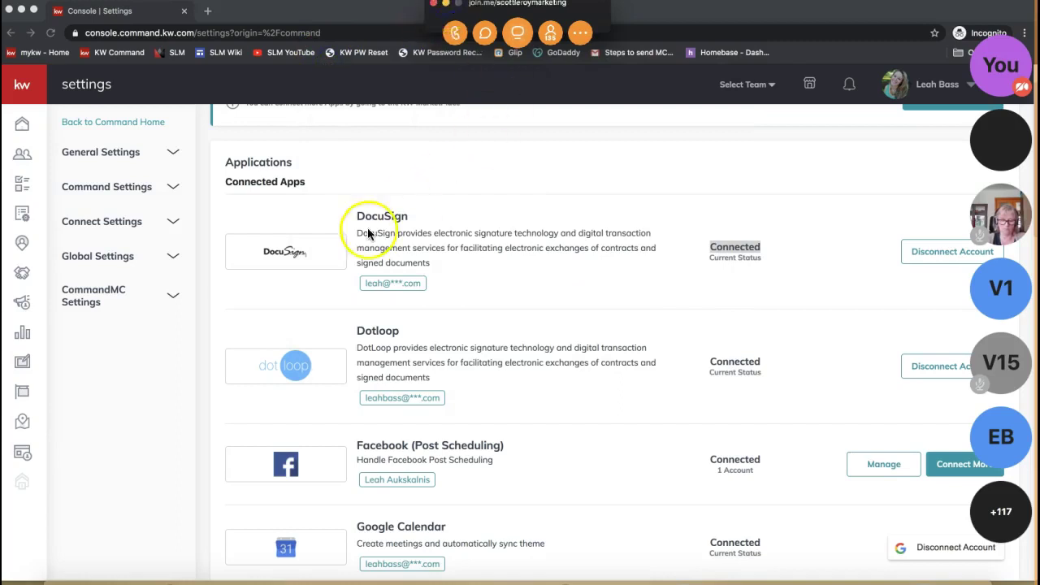
click(446, 5)
click(394, 286)
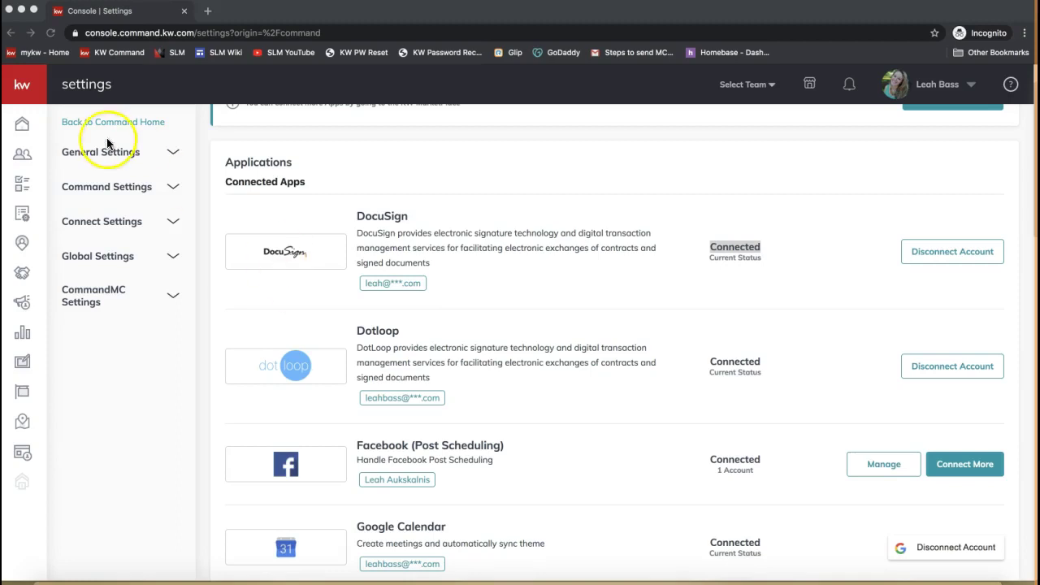
click(20, 157)
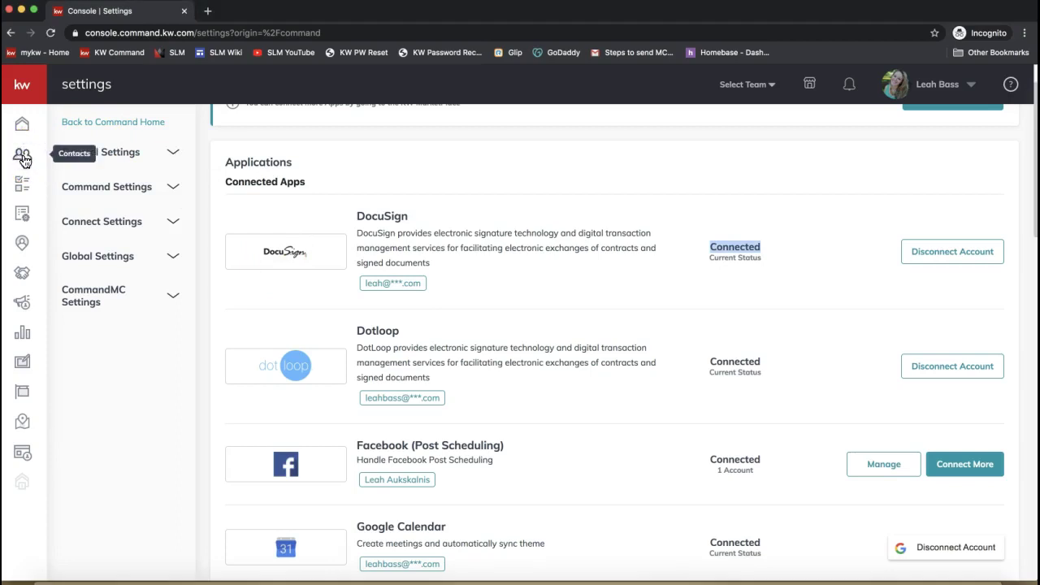
click(23, 159)
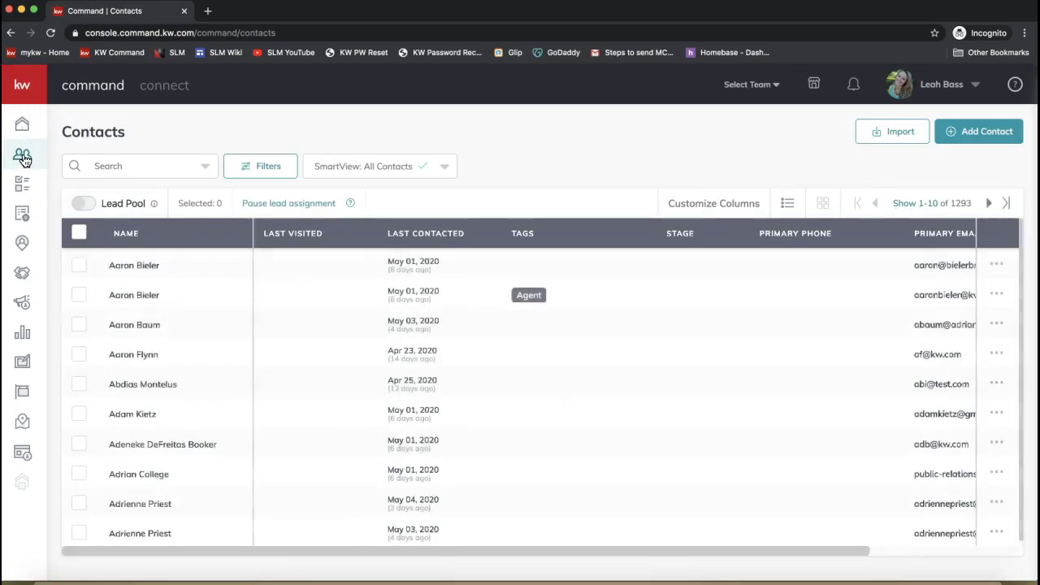
- Load the Contacts page from the sidebar icon, showing all 1293 contacts
click(23, 157)
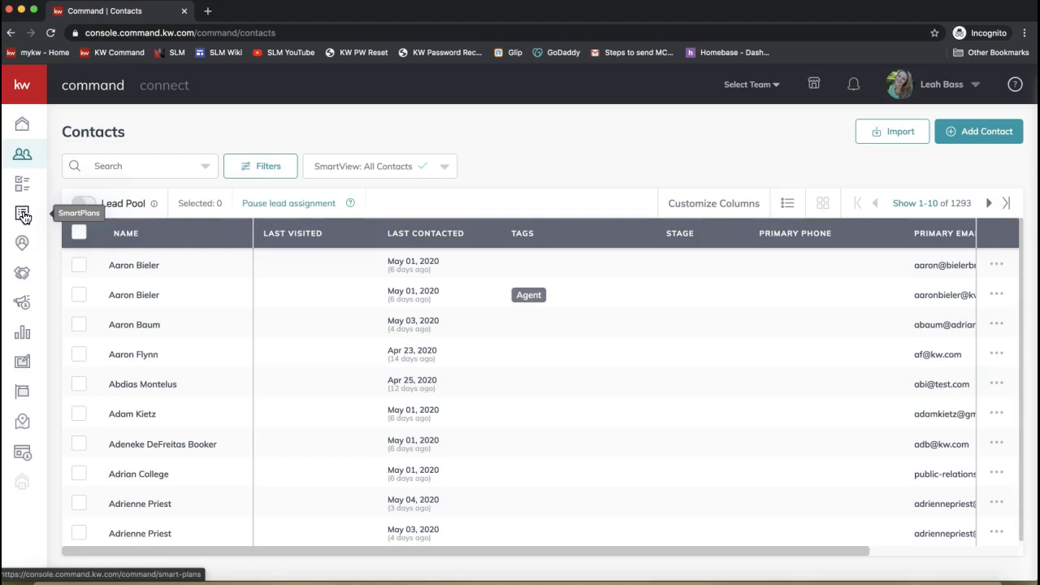
click(22, 159)
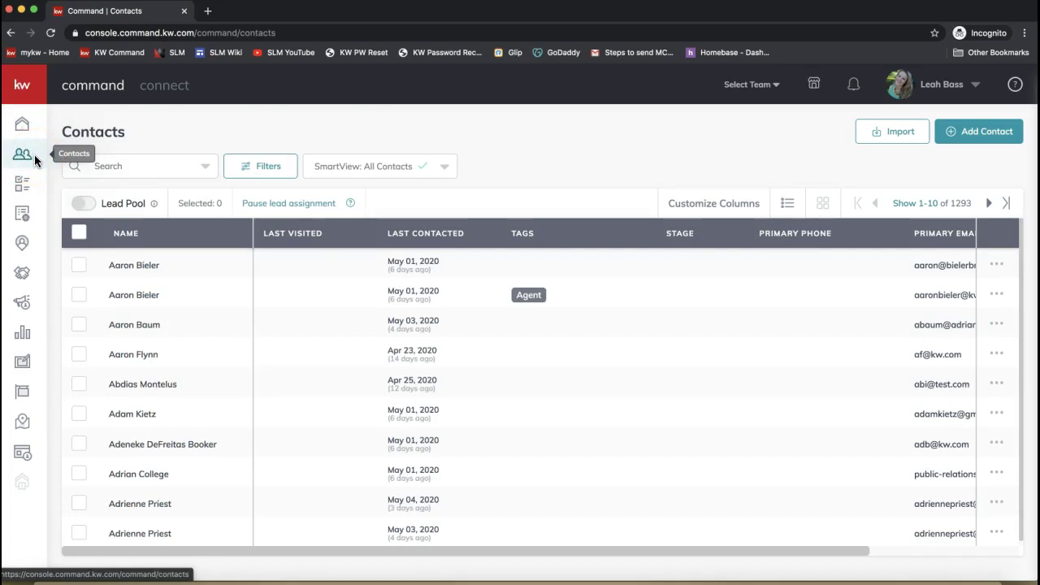
click(30, 157)
click(22, 164)
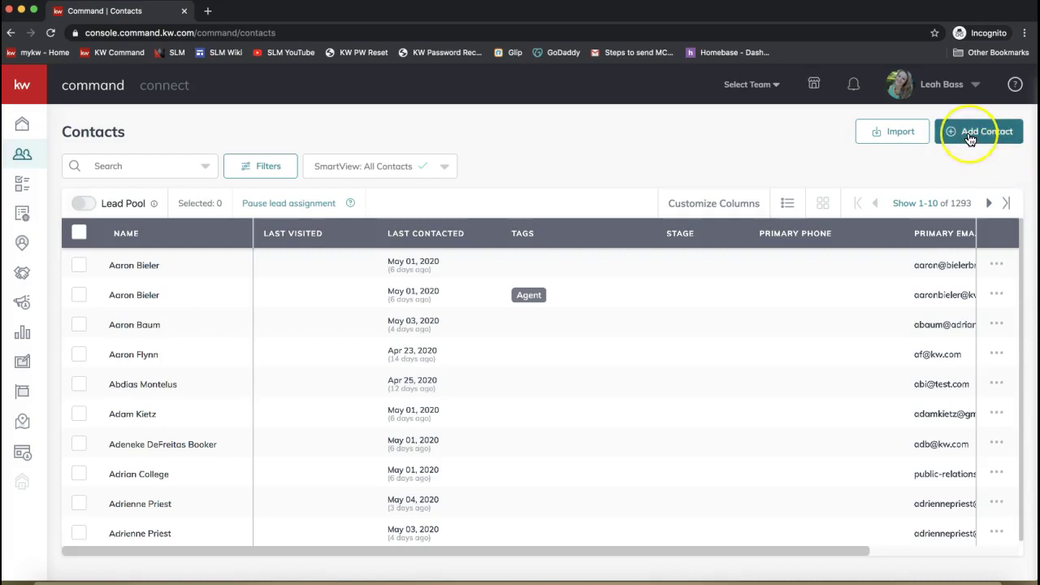
- Start a new contact and fill in its full name and primary email address
click(969, 138)
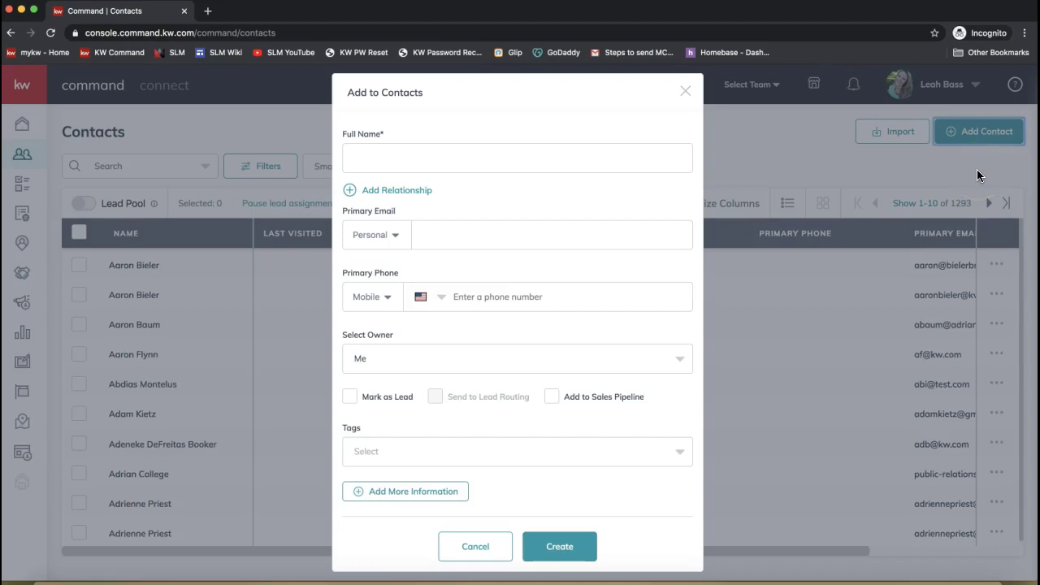
click(415, 162)
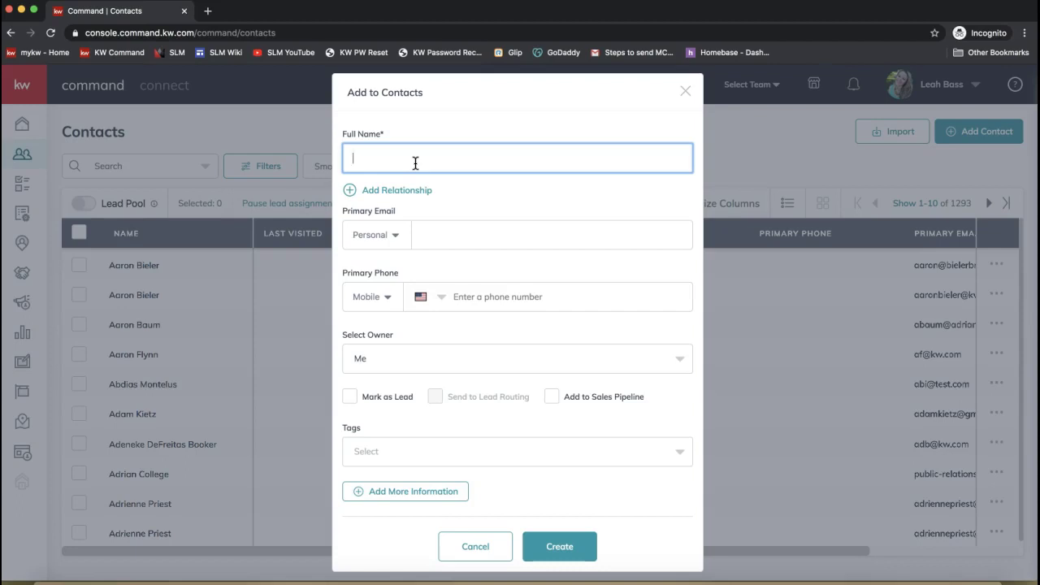
click(382, 155)
text(Daniel the Tiget)
key(BackSpace)
text(r)
drag(365, 156, 476, 281)
click(453, 234)
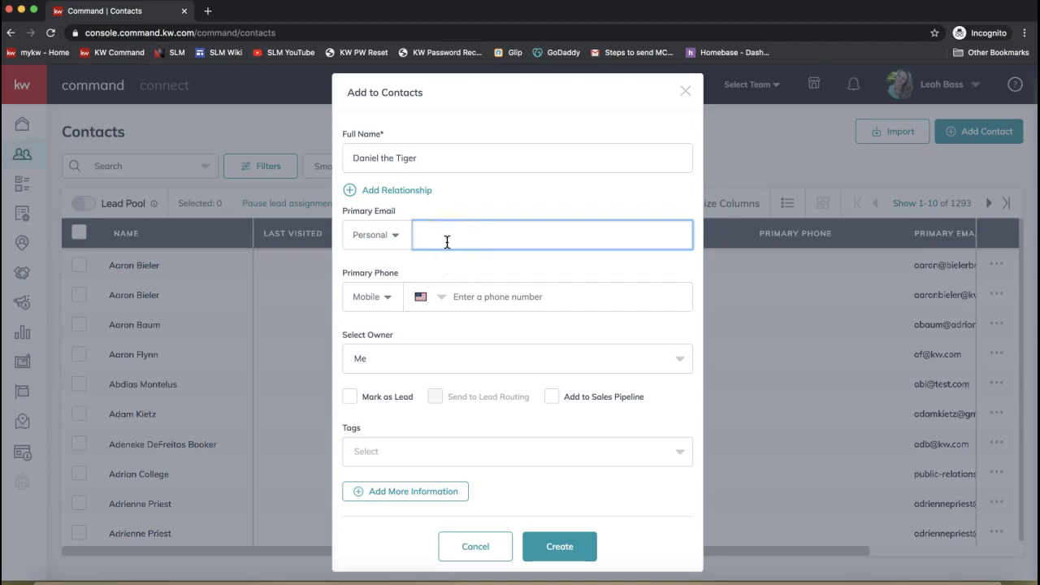
text(danielthetiger@landofmakebelieve.com)
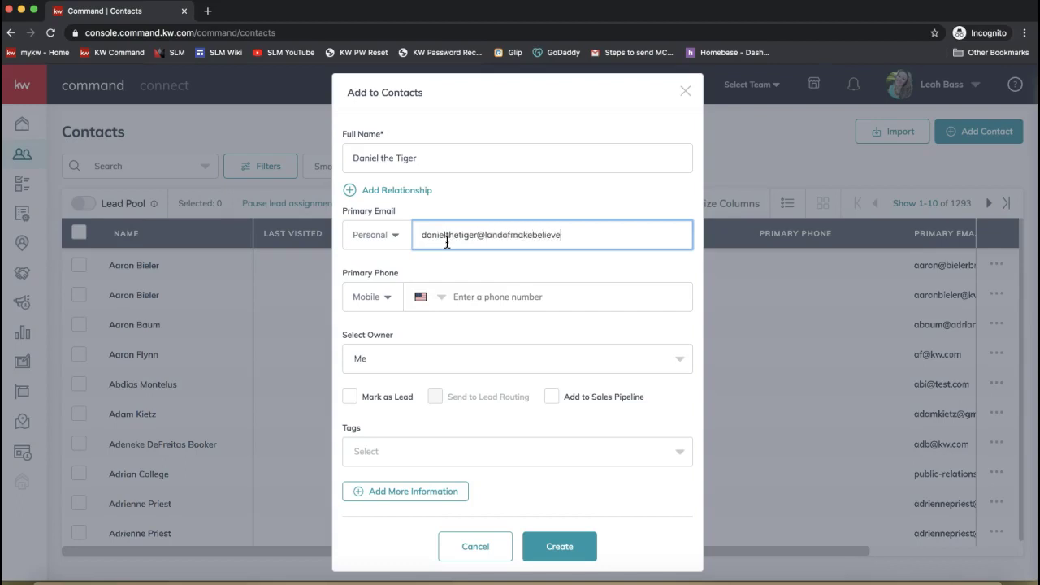
- Remove the word 'the' from the contact's name and create the contact
click(542, 296)
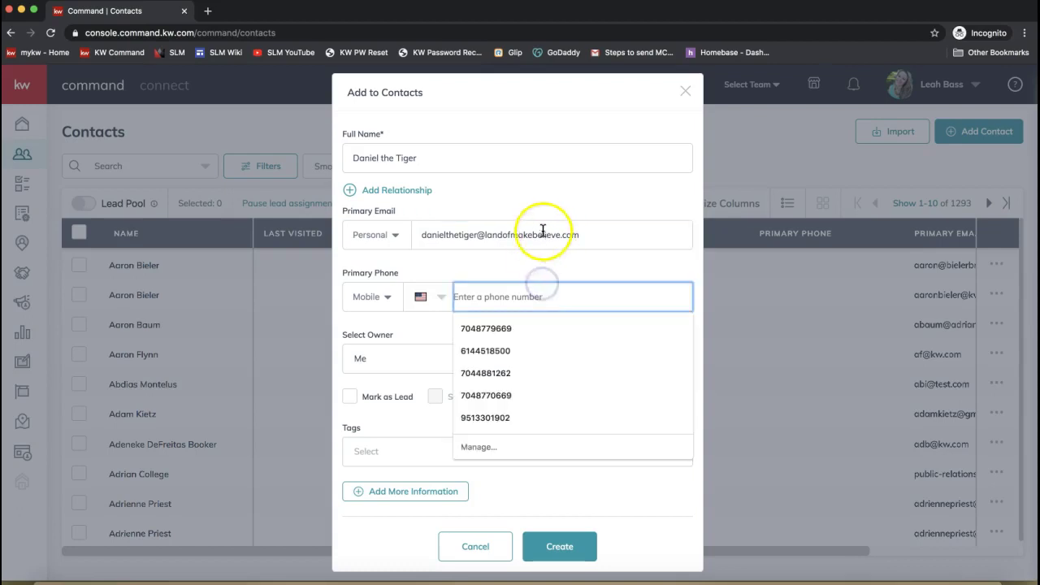
click(476, 202)
drag(459, 158, 318, 158)
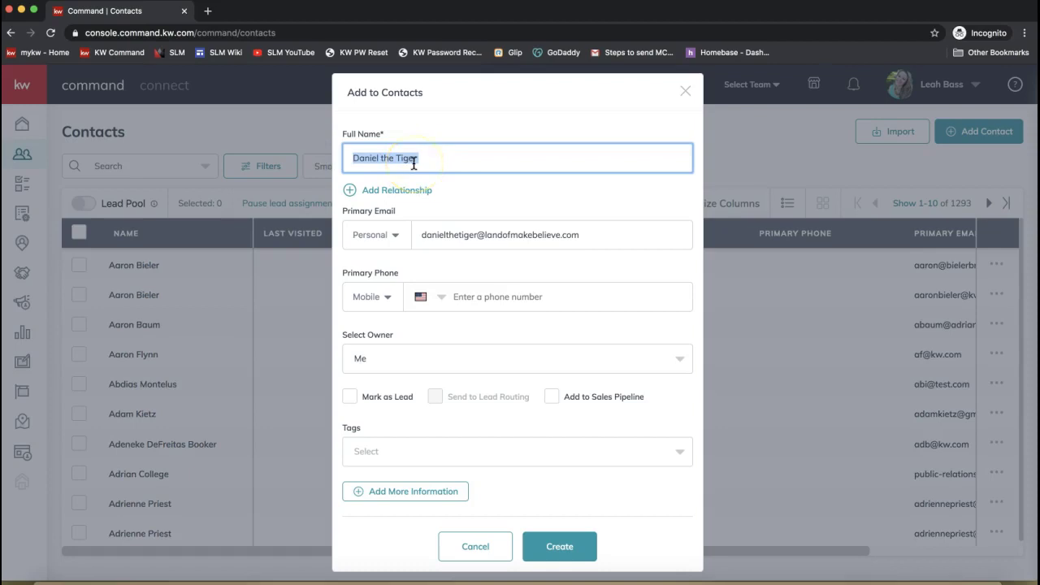
double_click(388, 157)
key(BackSpace)
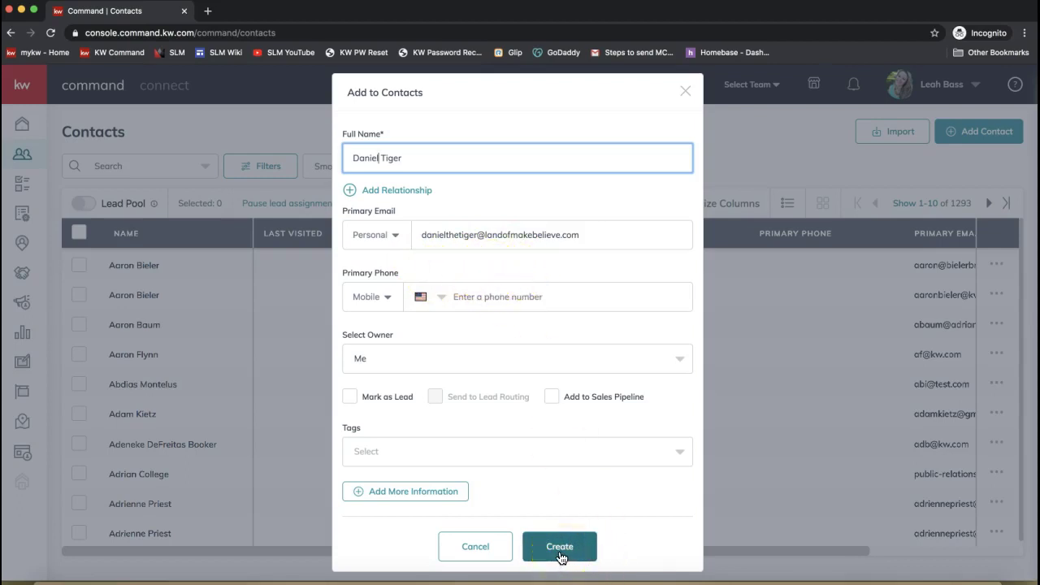
click(560, 548)
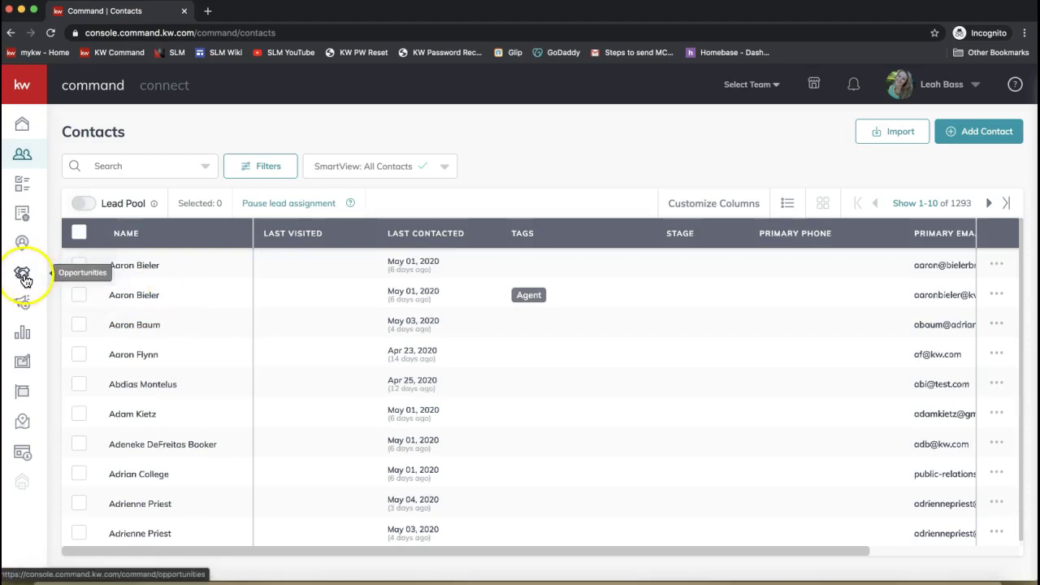
- Expand the sidebar and go to Opportunities with its Listings and Buyers pipelines
click(21, 89)
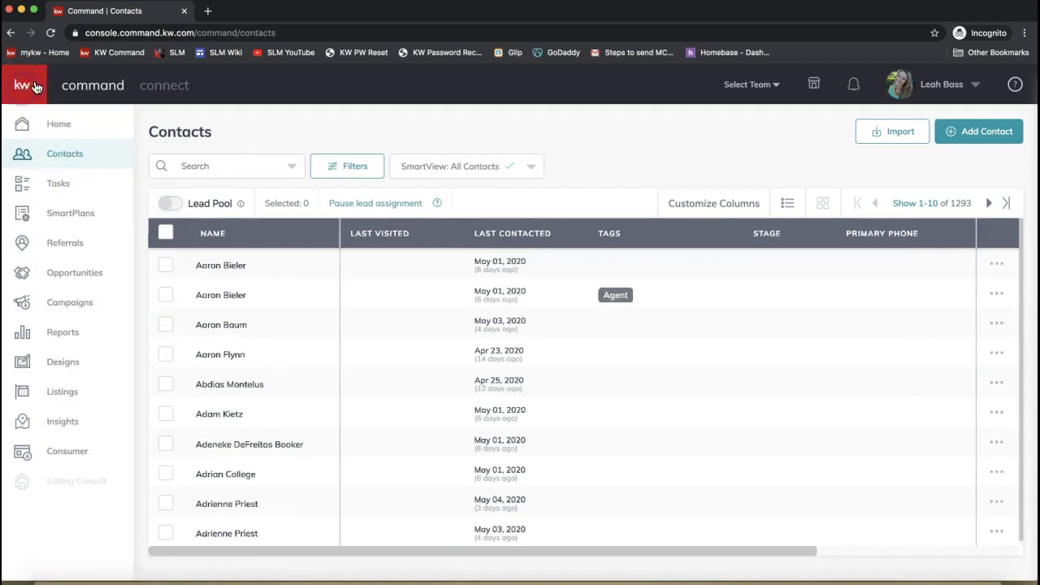
click(17, 96)
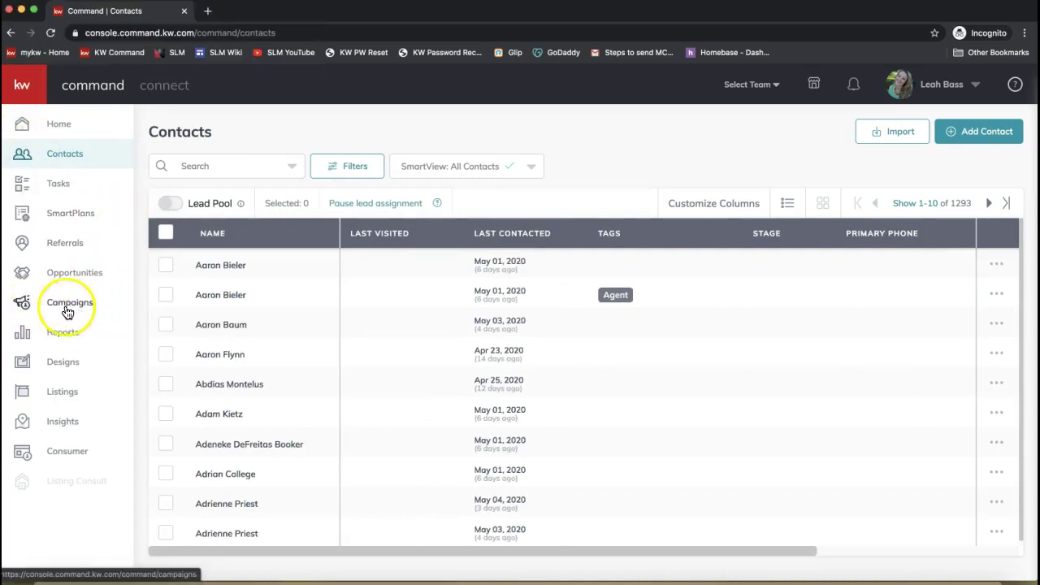
click(58, 278)
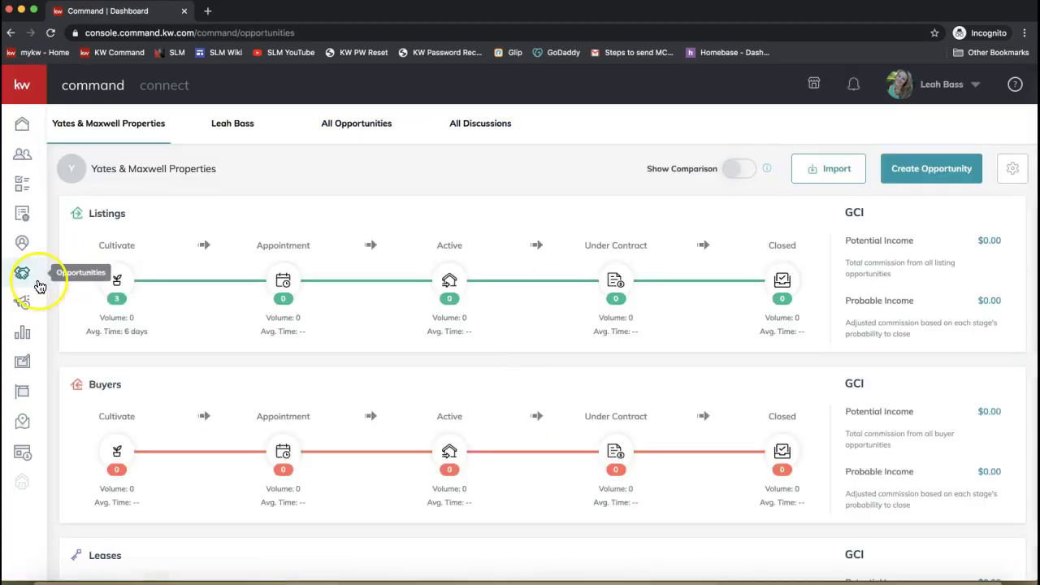
click(22, 86)
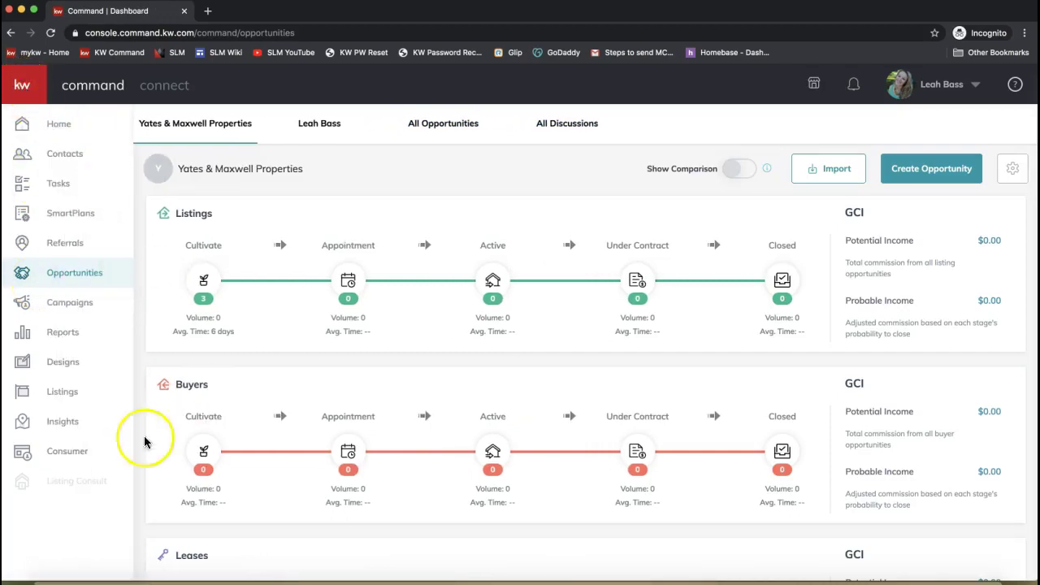
click(75, 279)
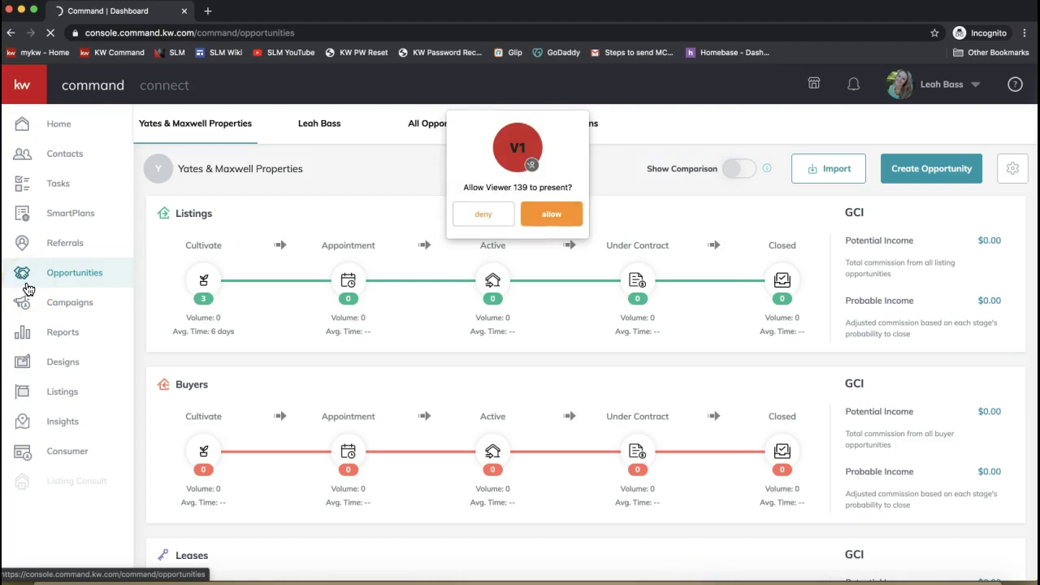
click(531, 214)
click(91, 278)
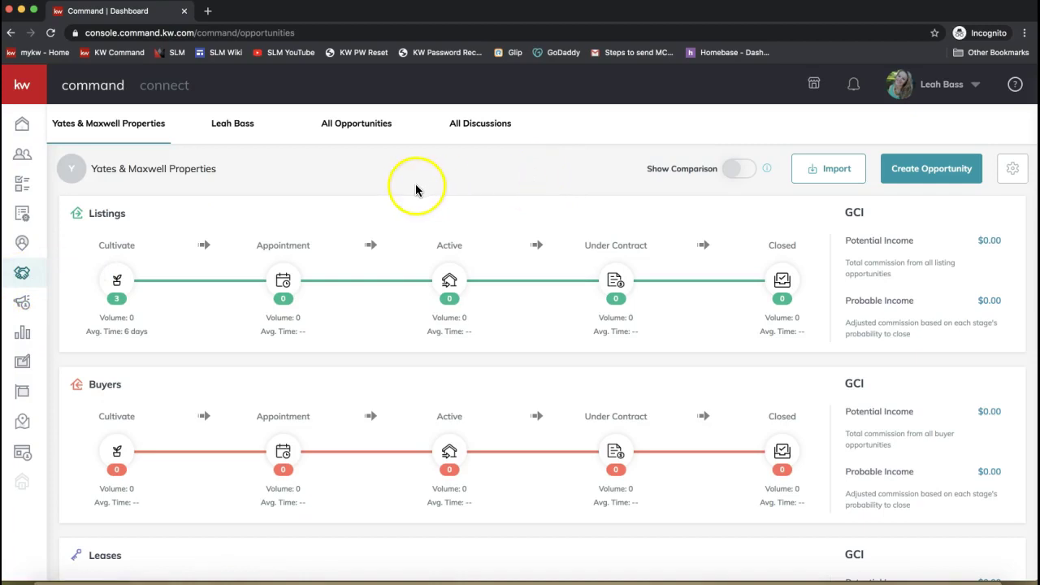
click(938, 177)
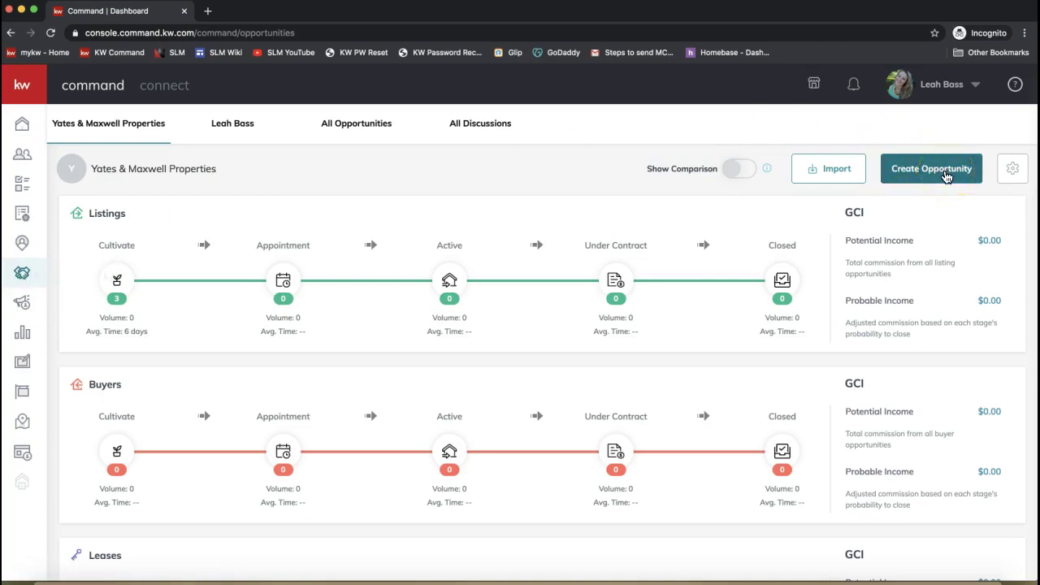
- Start a new opportunity with Market Center set to Ballantyne Area
click(926, 177)
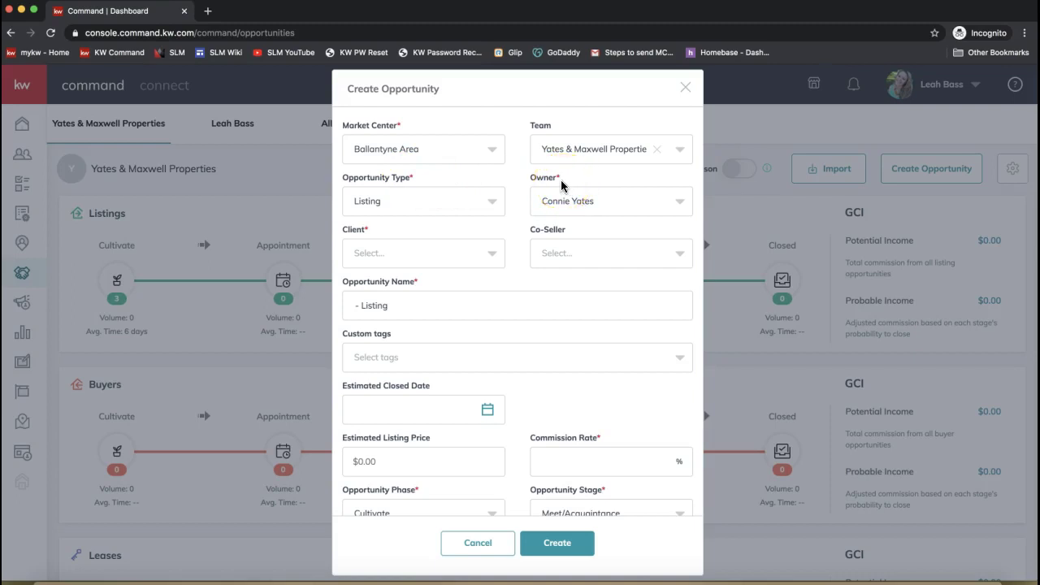
scroll(575, 333, down, 1)
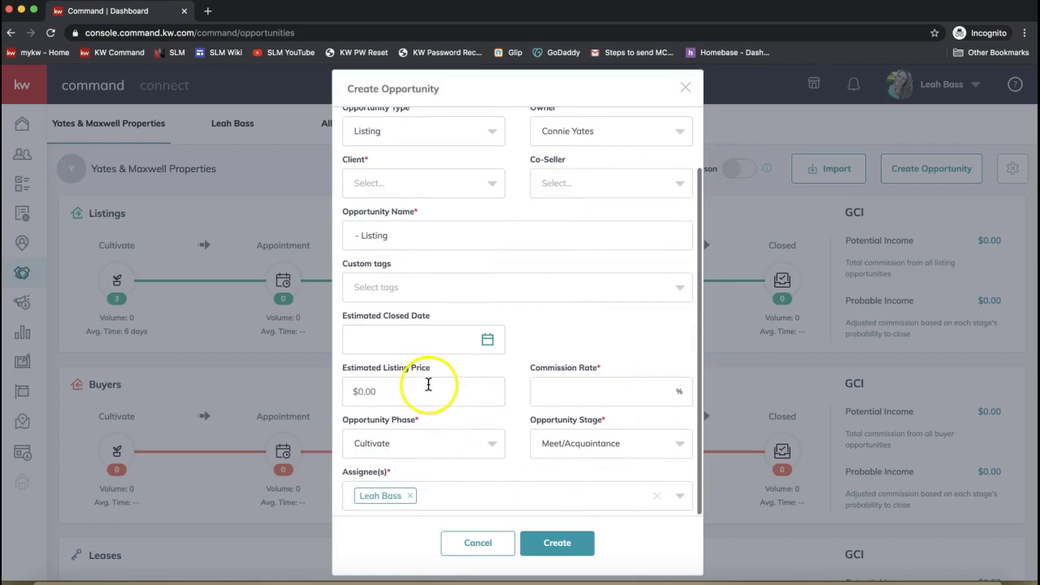
scroll(428, 384, up, 1)
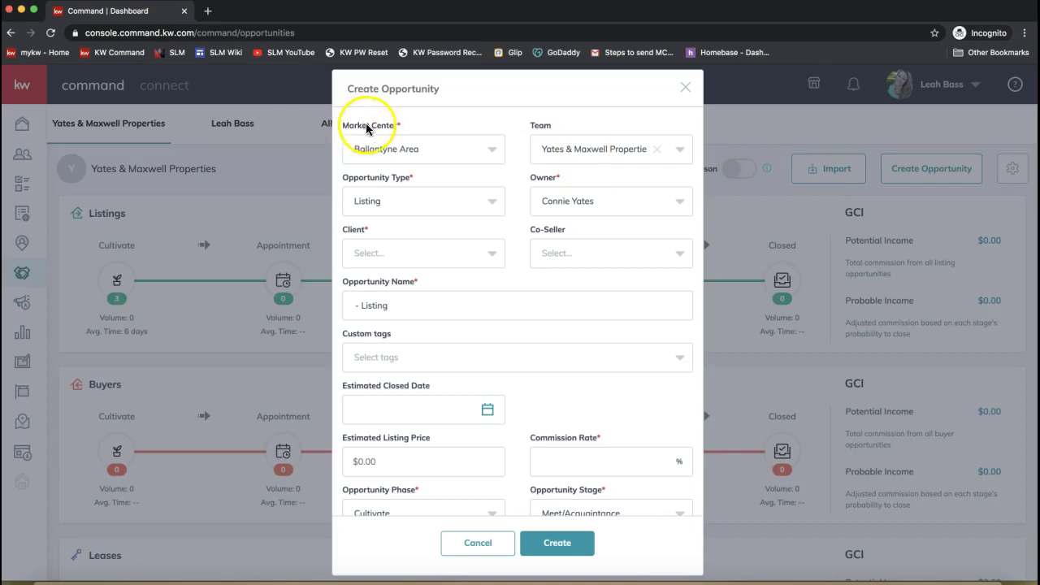
drag(397, 128, 340, 129)
click(387, 146)
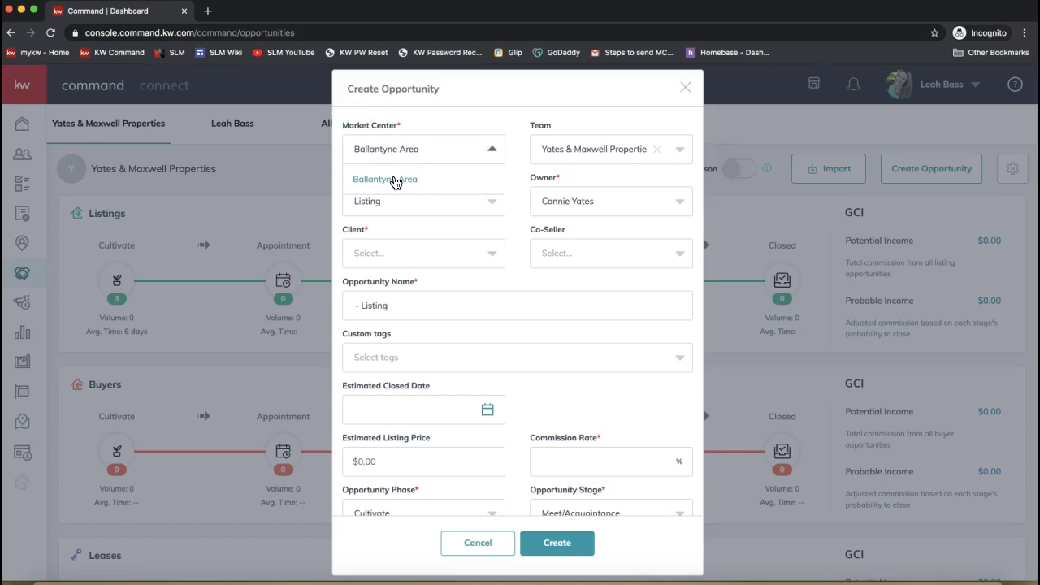
click(420, 172)
click(392, 146)
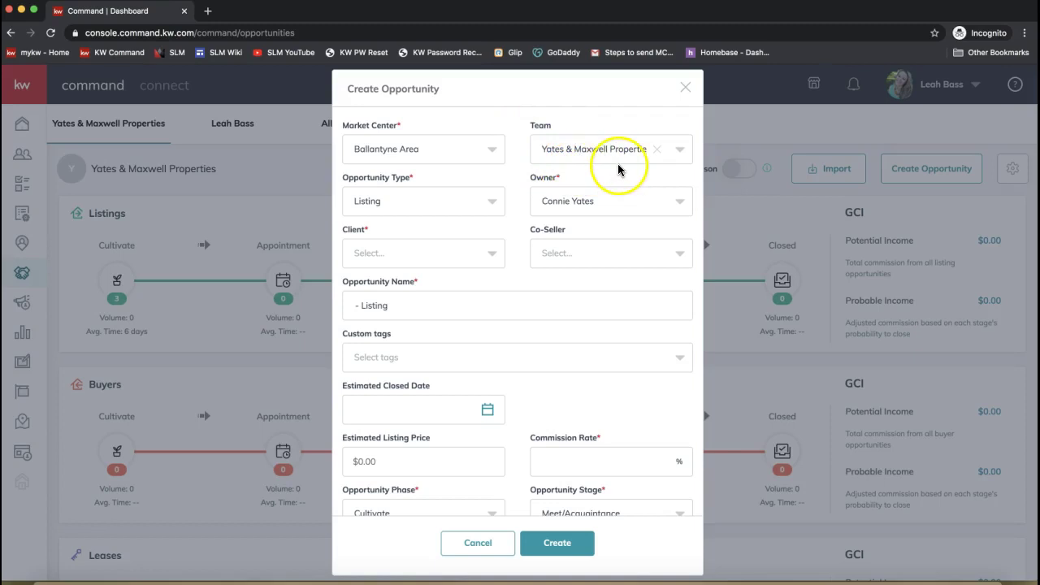
- Set the Opportunity Type to Buyer
triple_click(347, 175)
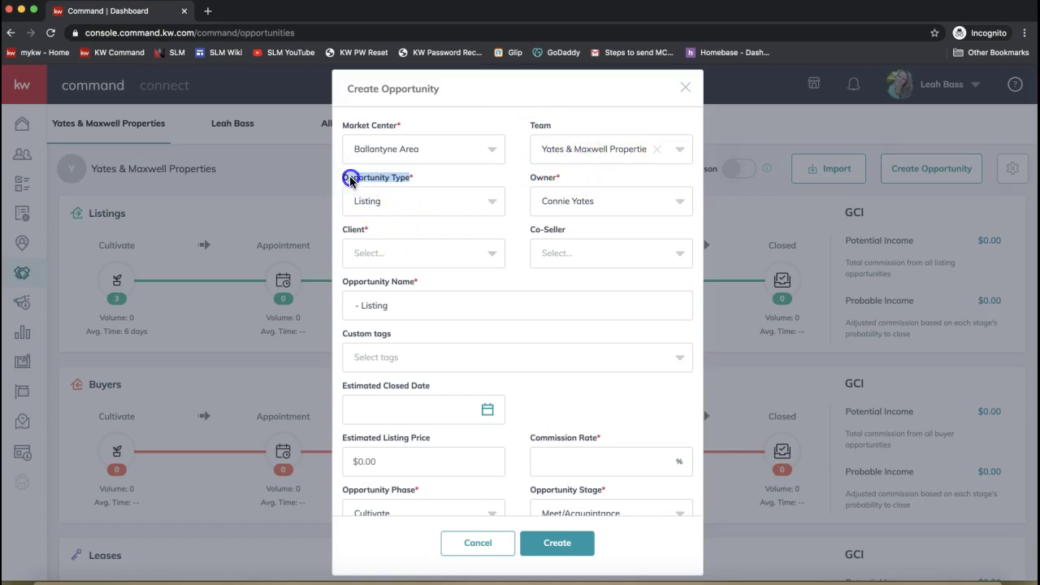
click(389, 202)
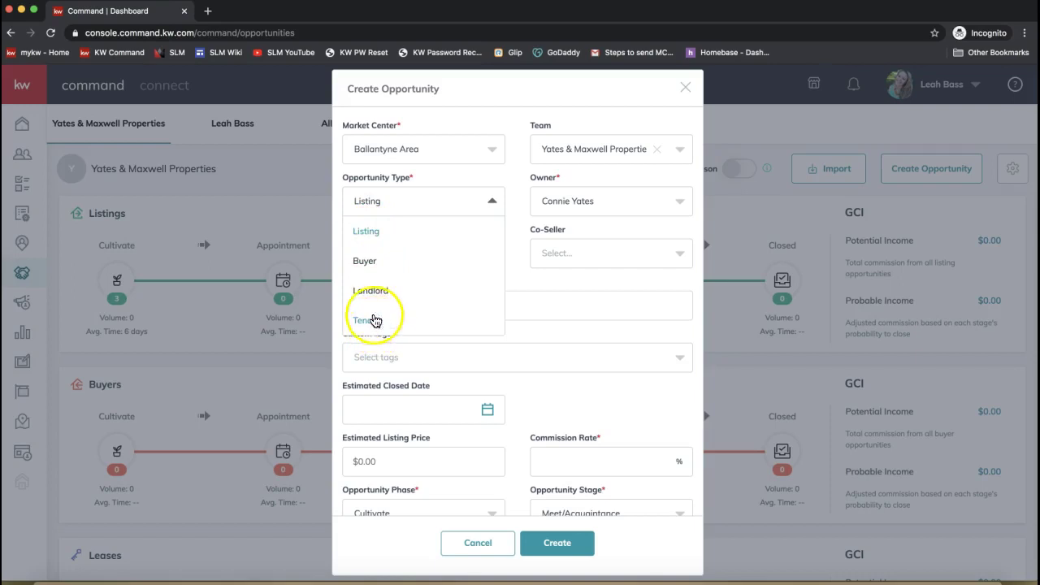
click(373, 261)
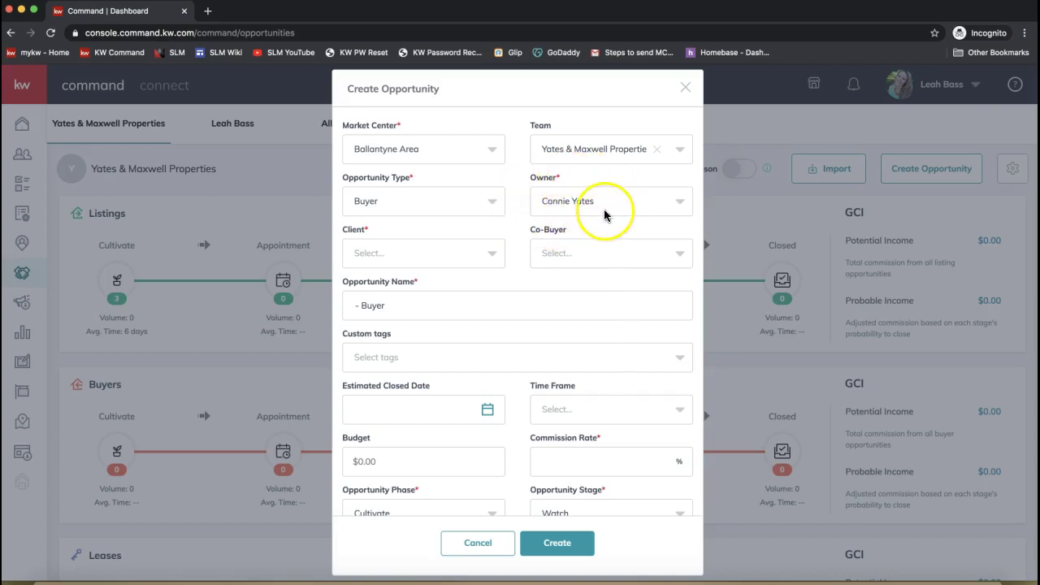
- Search for the buyer contact in the Client field and select it, auto-filling the opportunity name
click(391, 254)
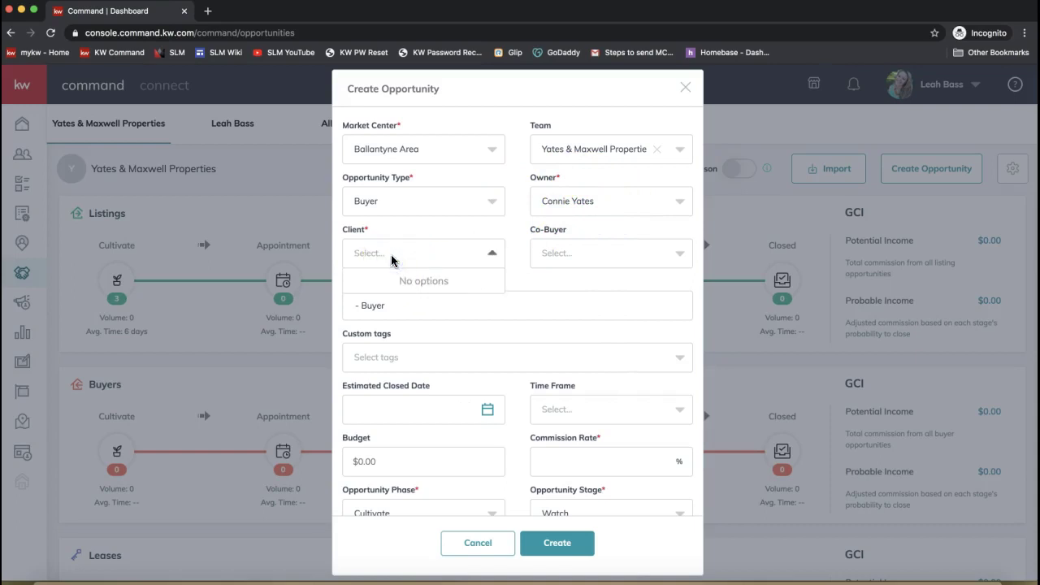
text(daniel)
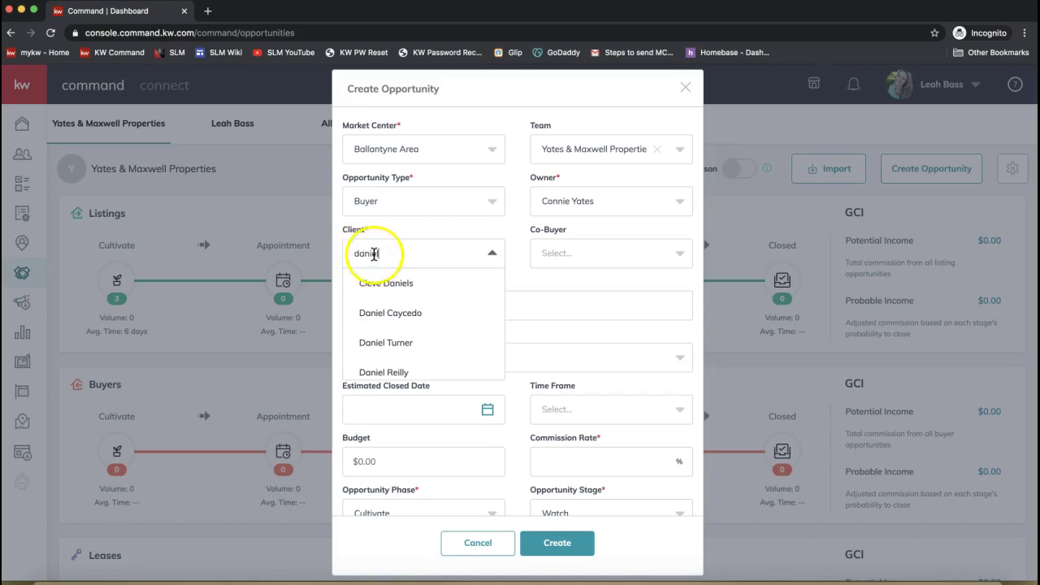
text( tiget)
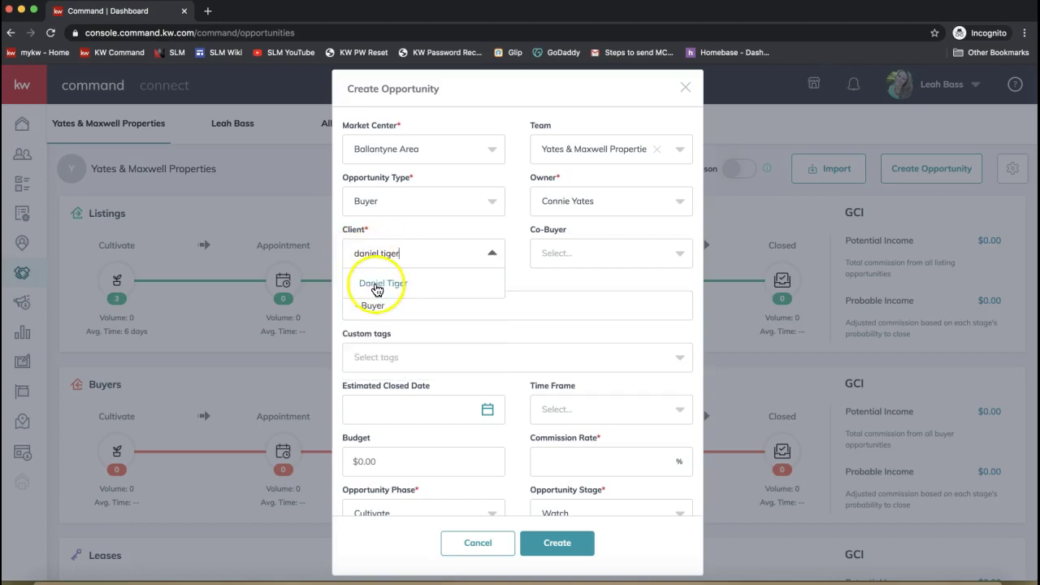
text(r)
key(BackSpace)
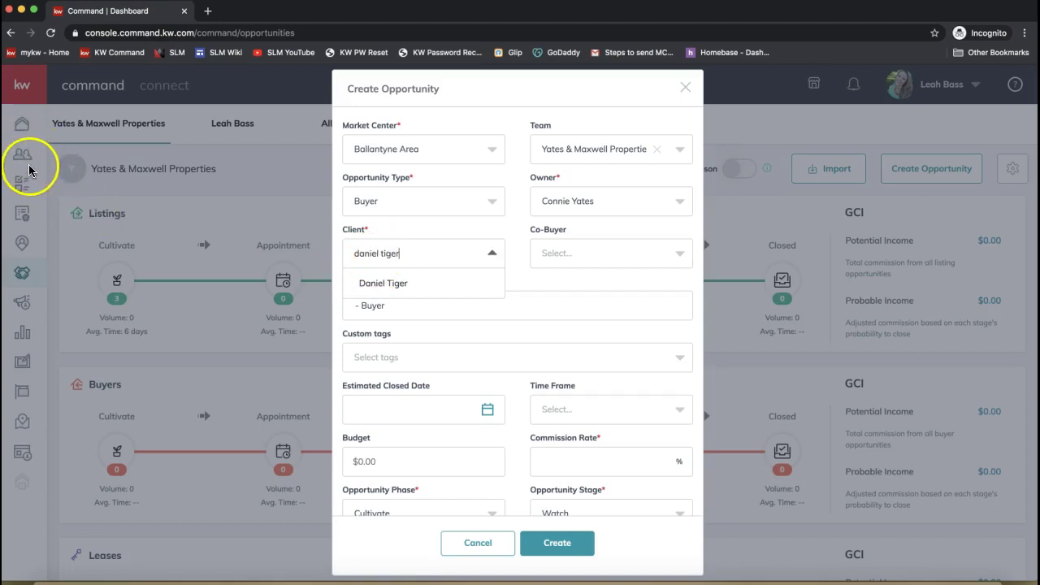
click(389, 284)
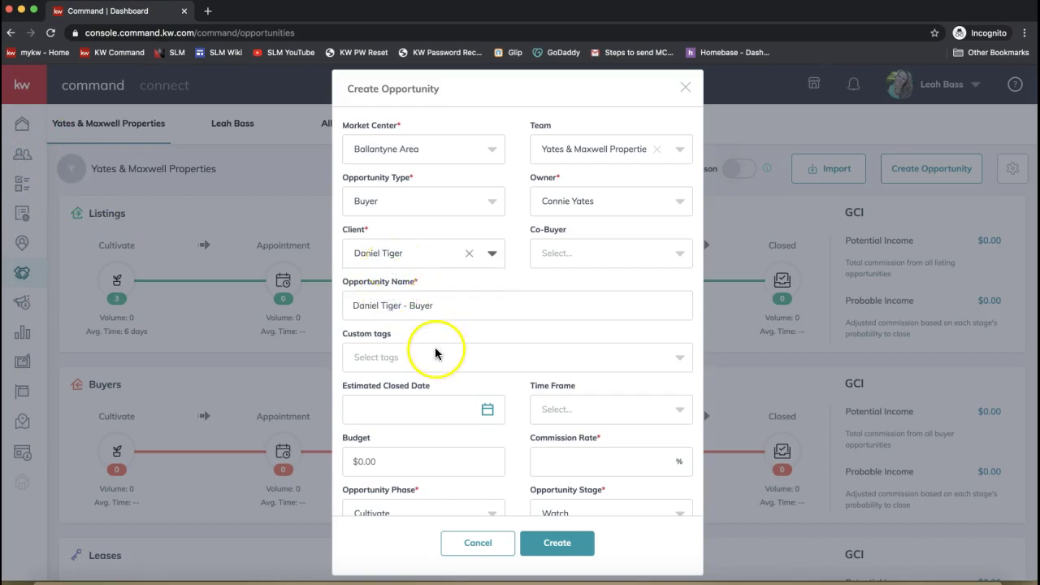
click(570, 254)
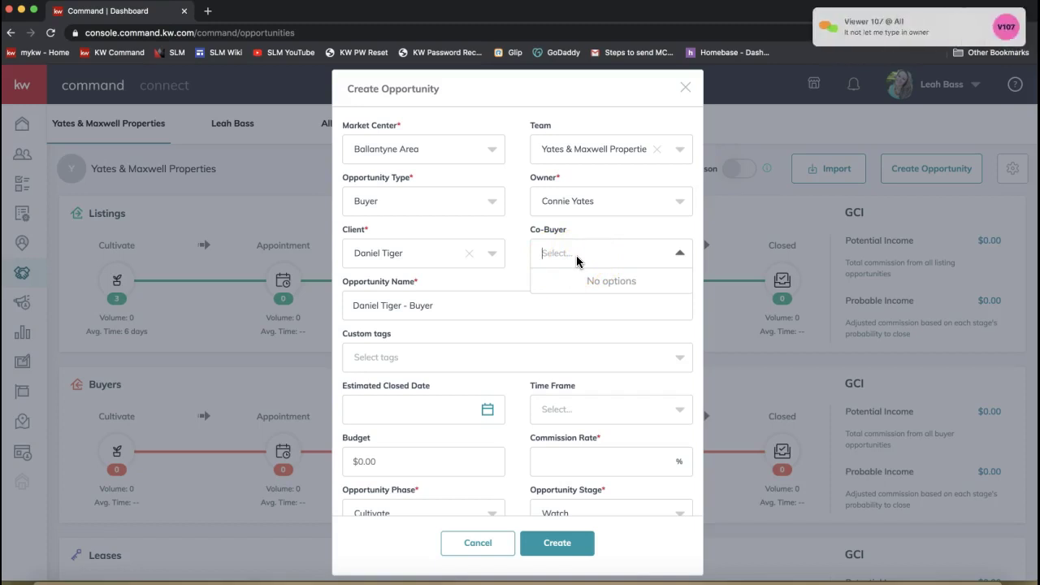
click(555, 205)
click(559, 180)
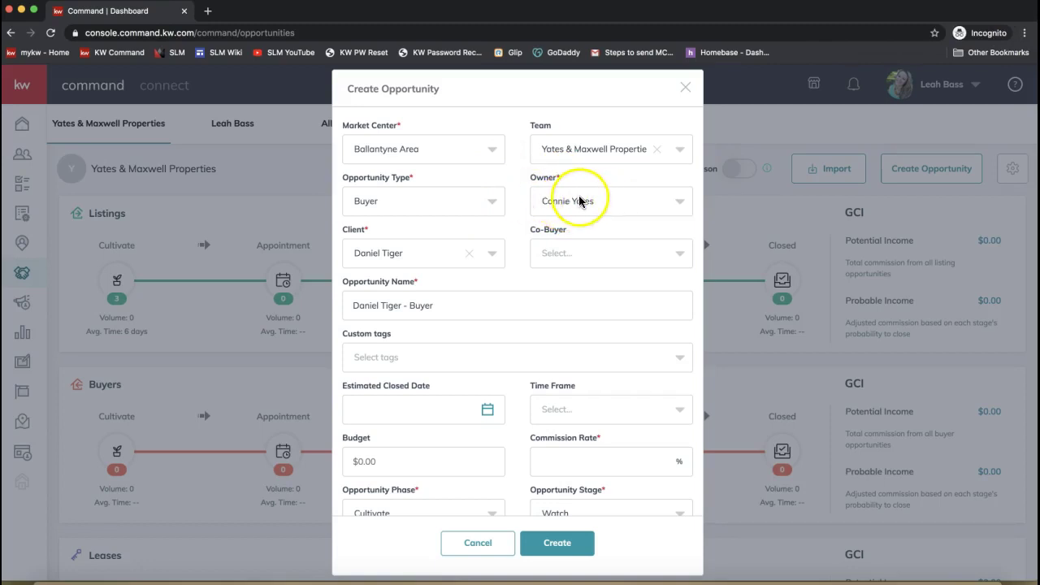
click(541, 180)
double_click(542, 180)
click(527, 285)
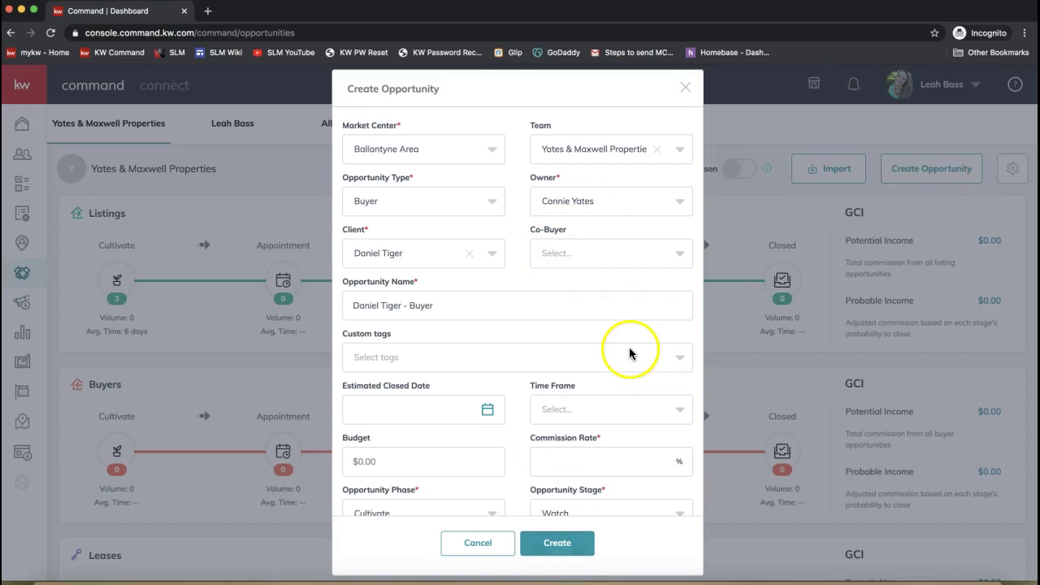
- Insert the address '1222 DocuSign Rocks Drive -' at the start of the opportunity name
scroll(626, 353, down, 1)
click(369, 246)
click(367, 258)
click(404, 265)
drag(401, 265, 336, 267)
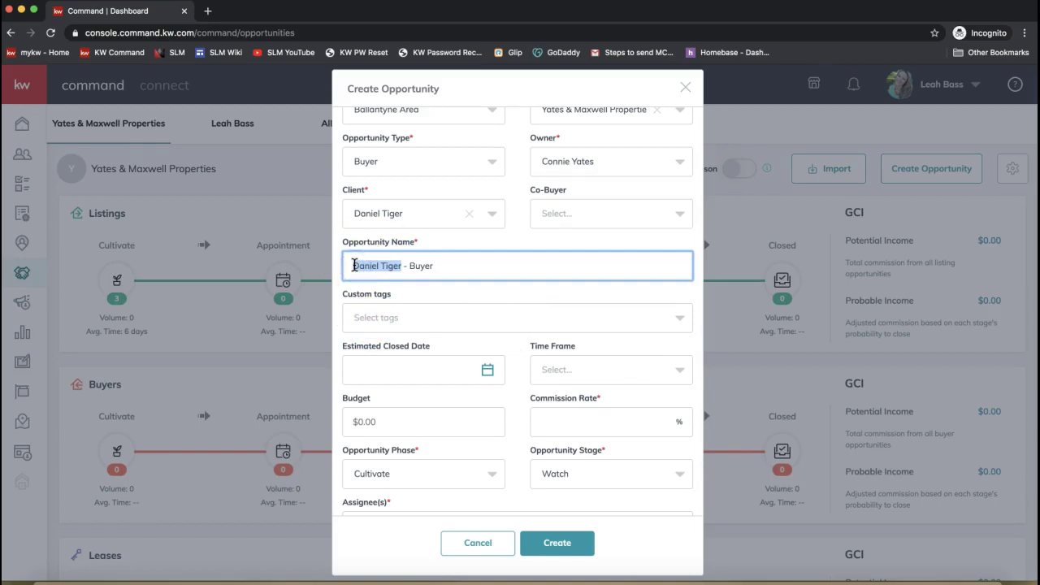
key(Left)
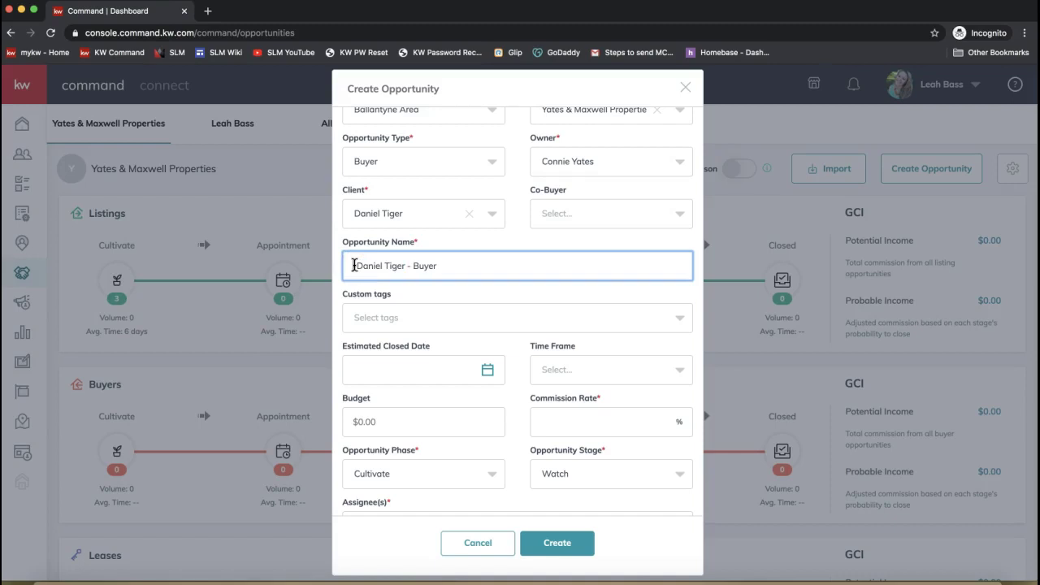
text(222)
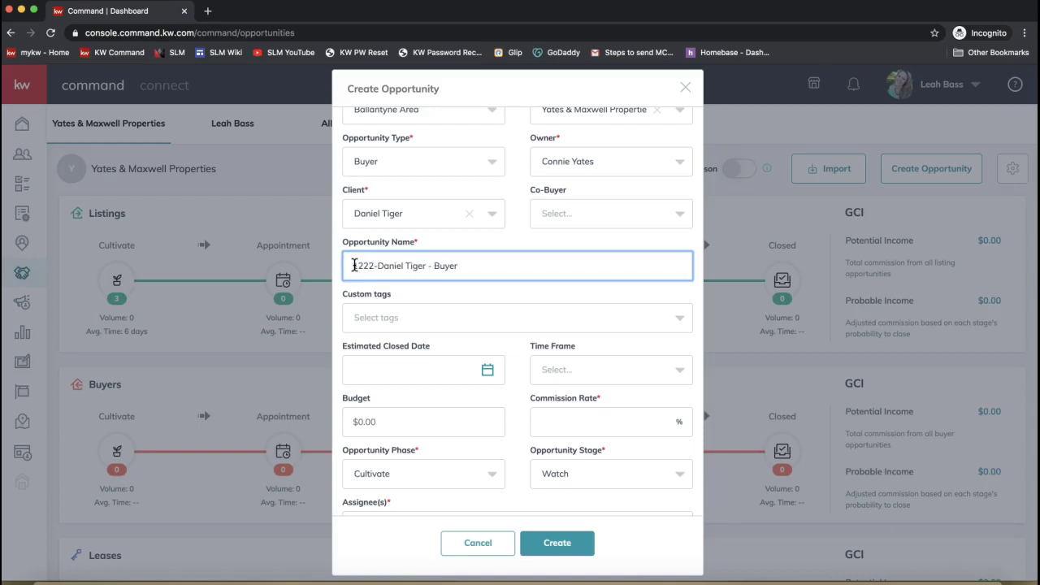
text( DocuSign Ro)
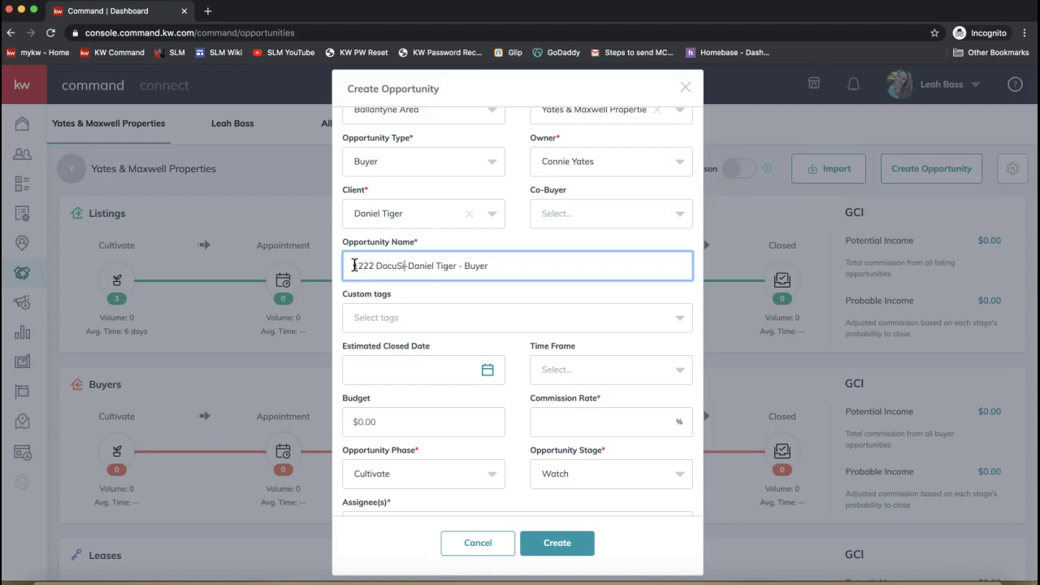
text(cks Drive )
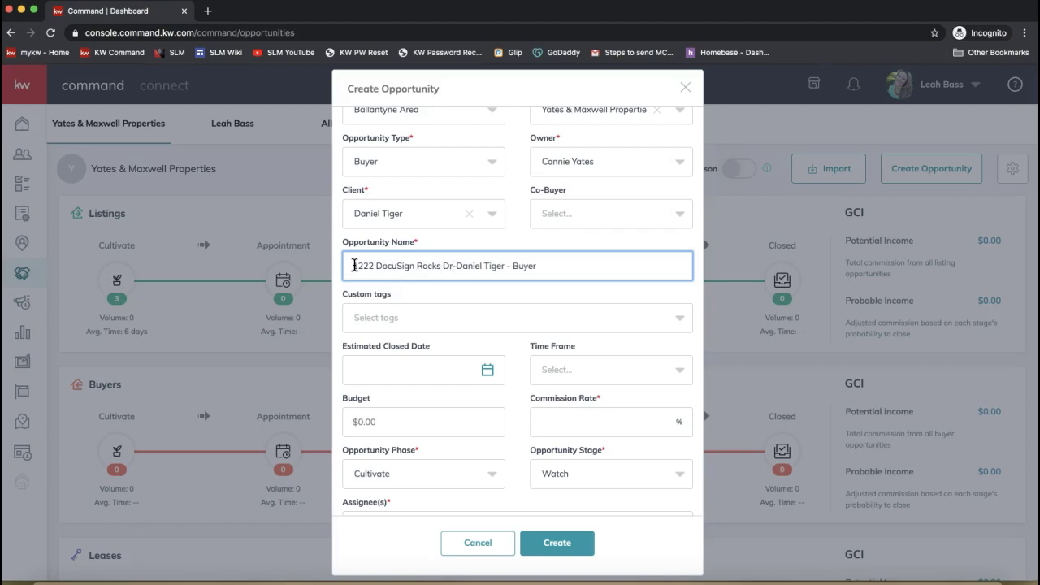
text(-)
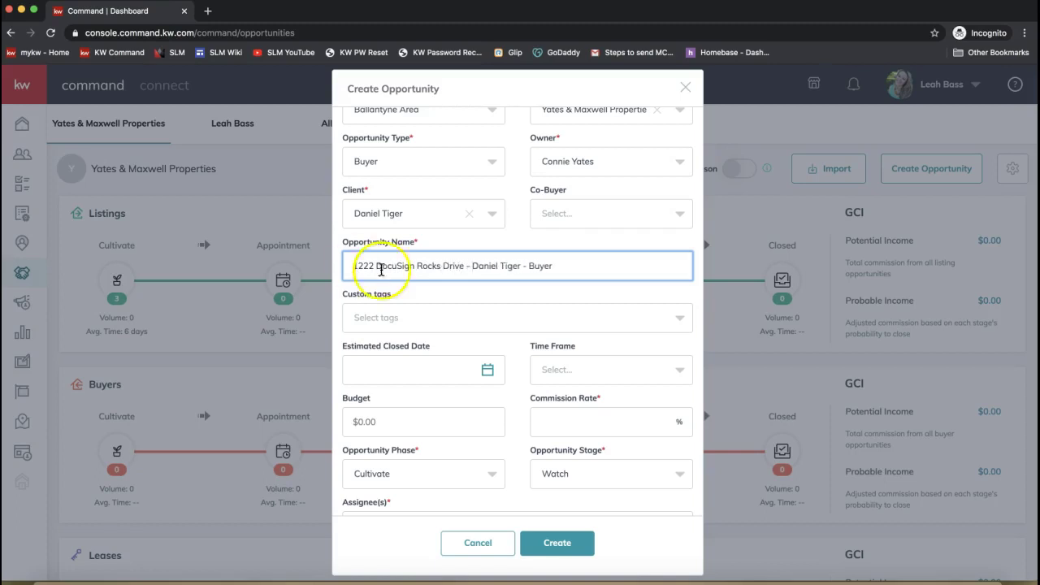
click(462, 269)
- Check the opportunity name's three parts: property address, client's name, and the word Buyer
drag(462, 269, 321, 267)
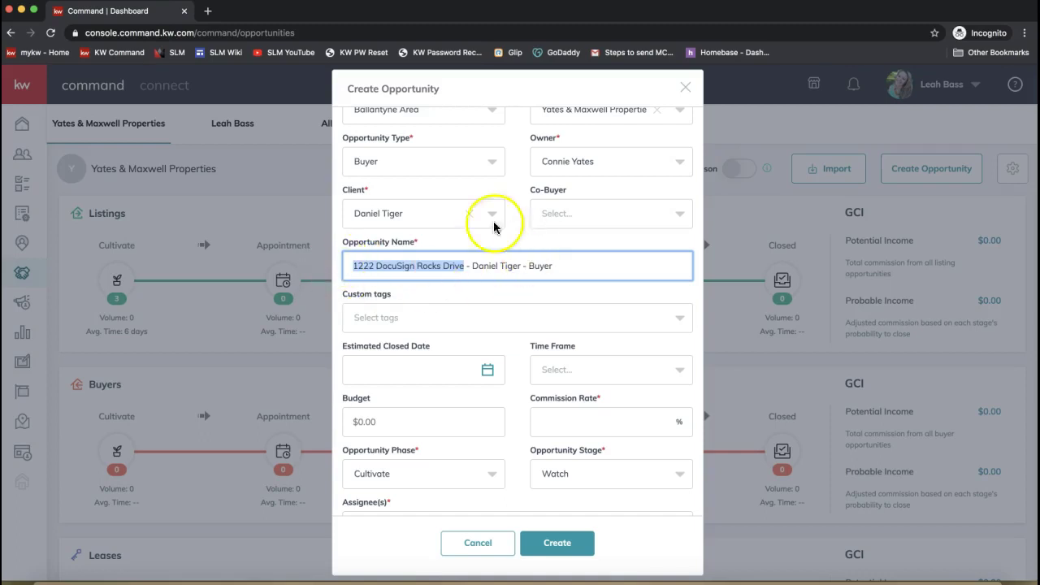
drag(415, 241, 340, 242)
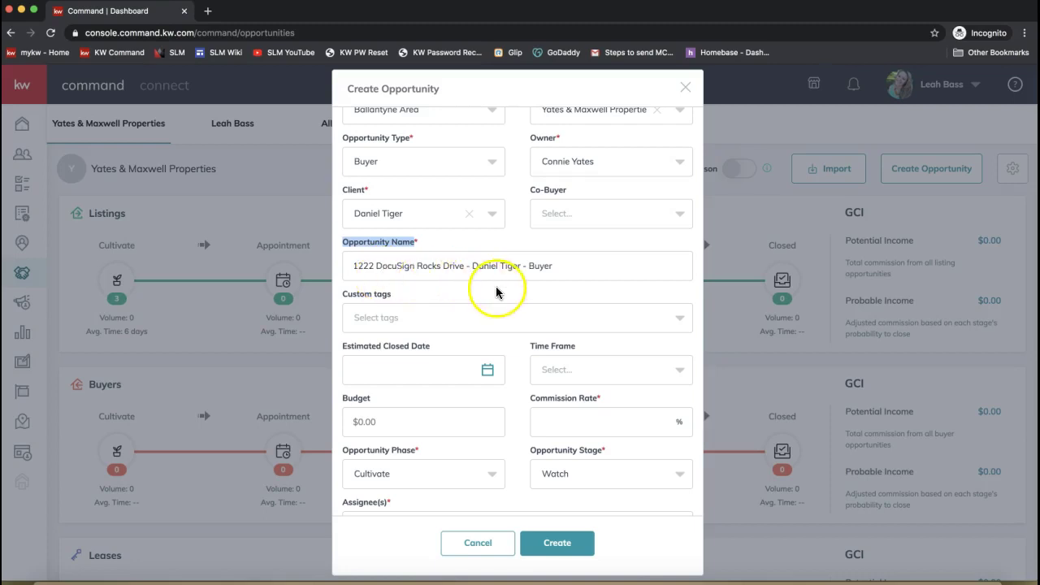
drag(520, 265, 468, 266)
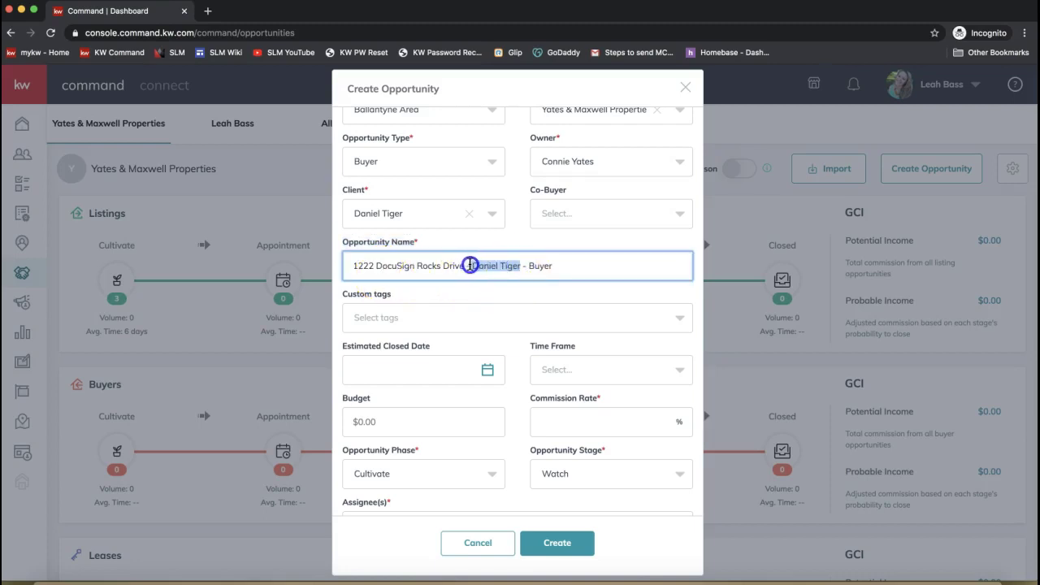
click(539, 265)
double_click(538, 265)
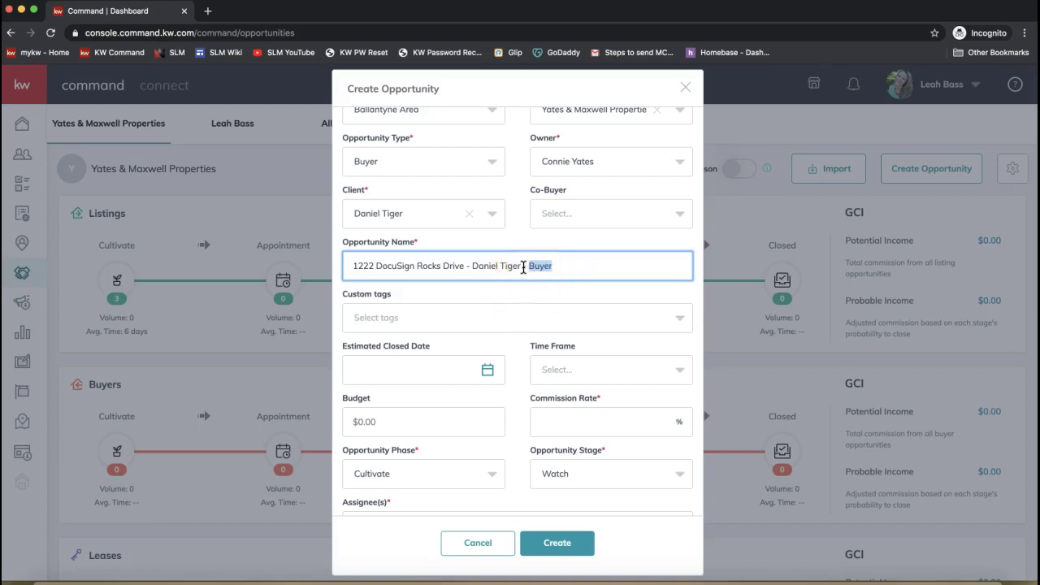
drag(523, 268, 486, 268)
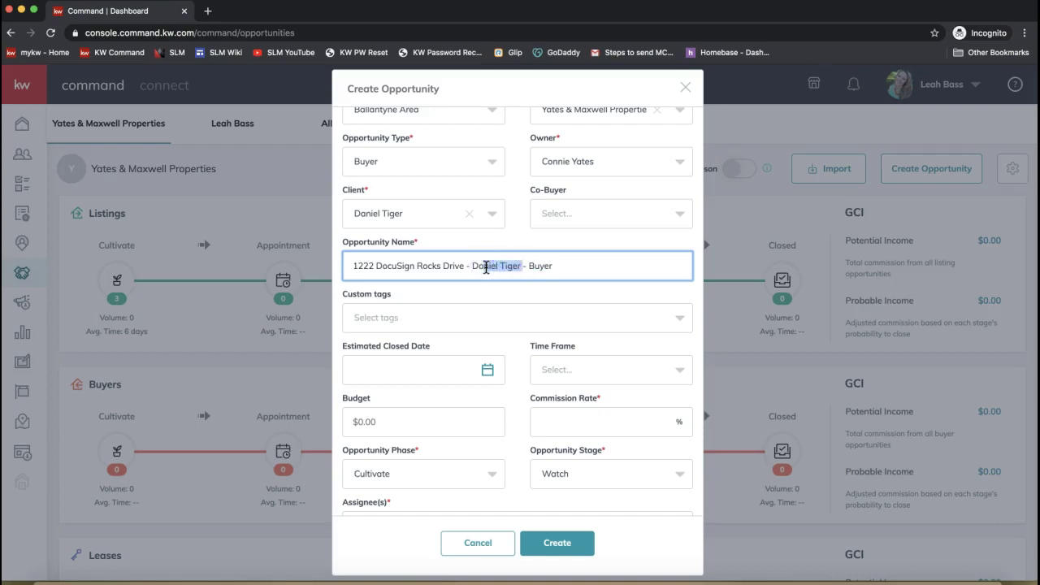
click(548, 268)
double_click(538, 266)
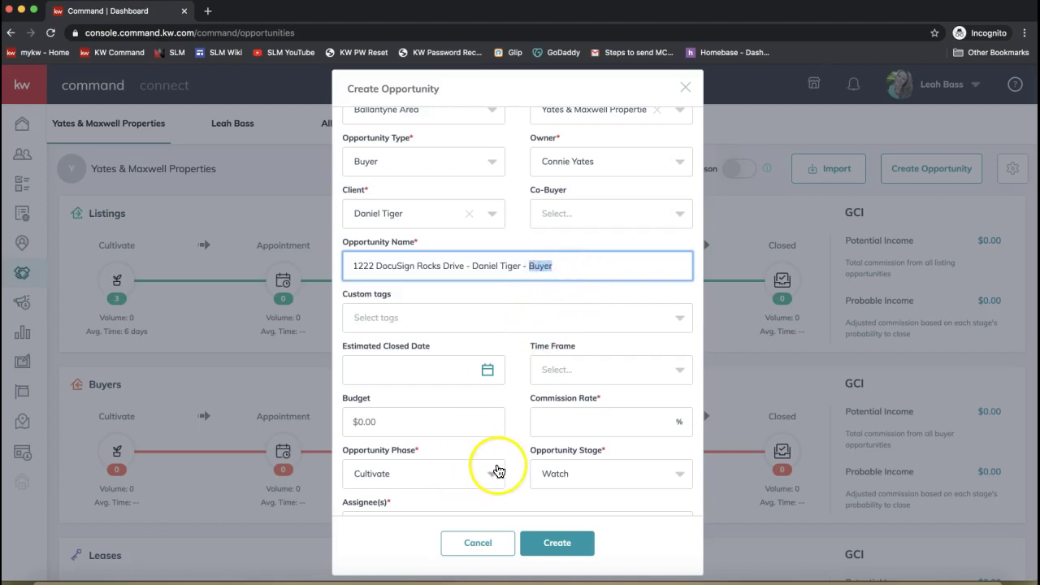
scroll(492, 471, down, 1)
- Enter 3% as the Commission Rate, leaving the phase at Cultivate and stage at Watch
drag(605, 368, 520, 367)
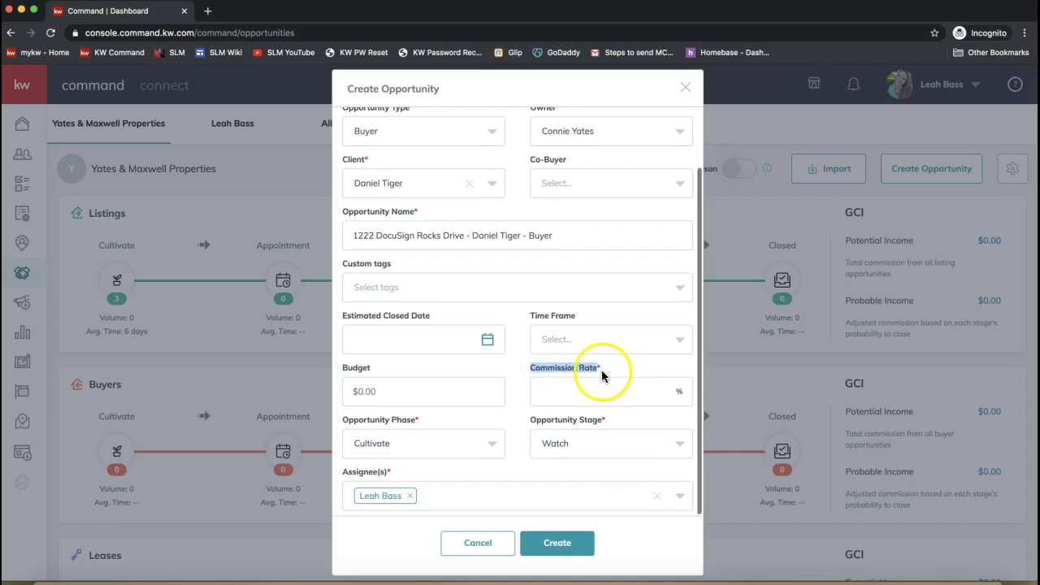
click(578, 395)
text(3)
click(513, 391)
scroll(516, 386, down, 2)
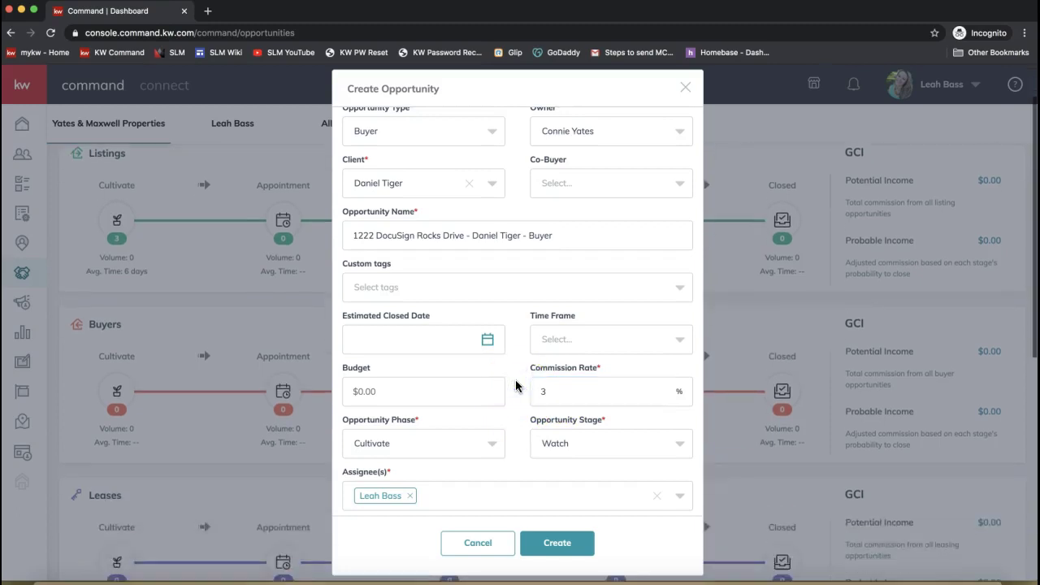
drag(343, 420, 412, 420)
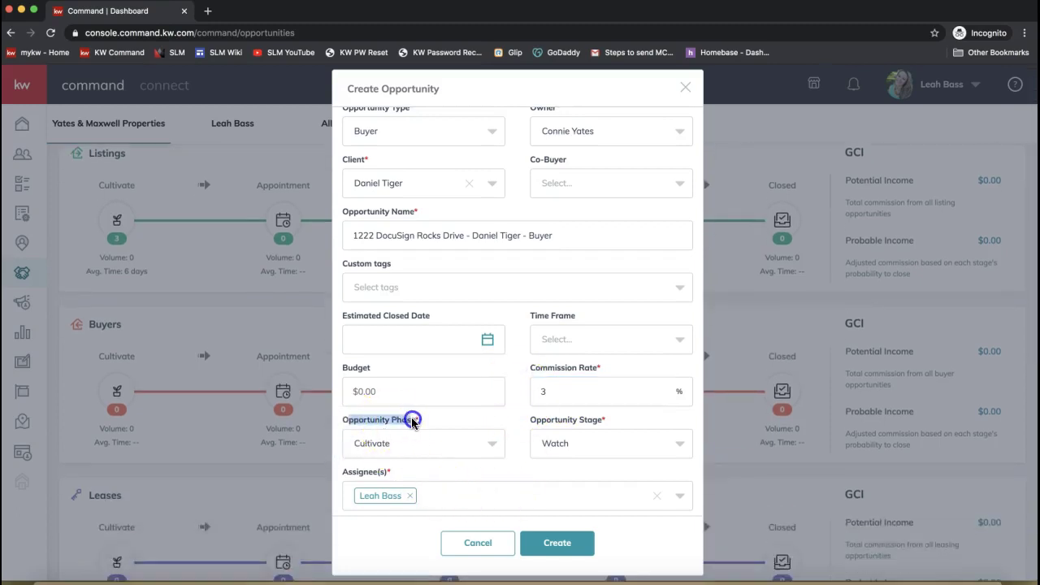
drag(540, 420, 589, 423)
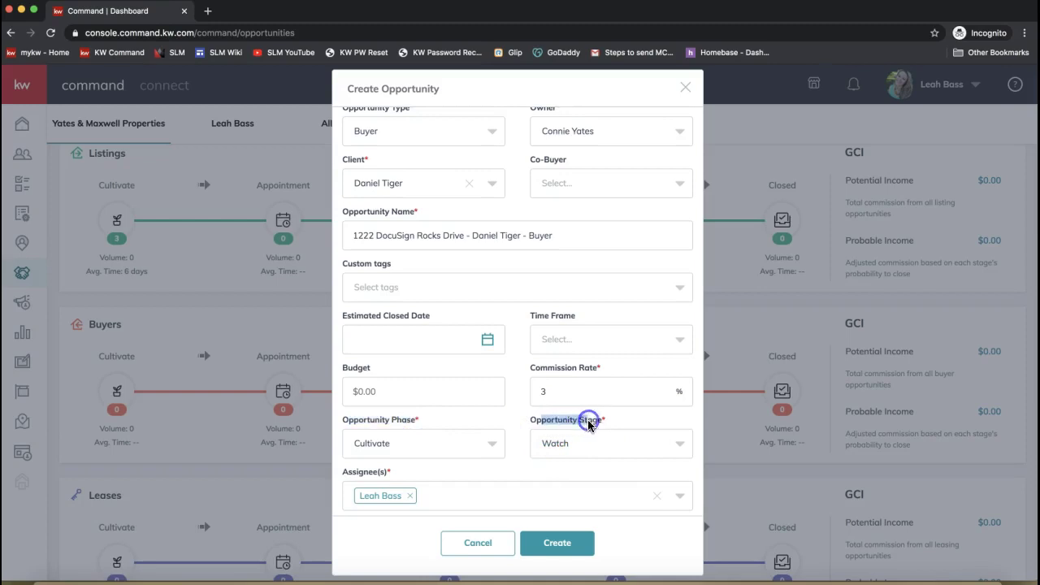
- Add a second team member as assignee, then remove them to keep only the original
click(406, 457)
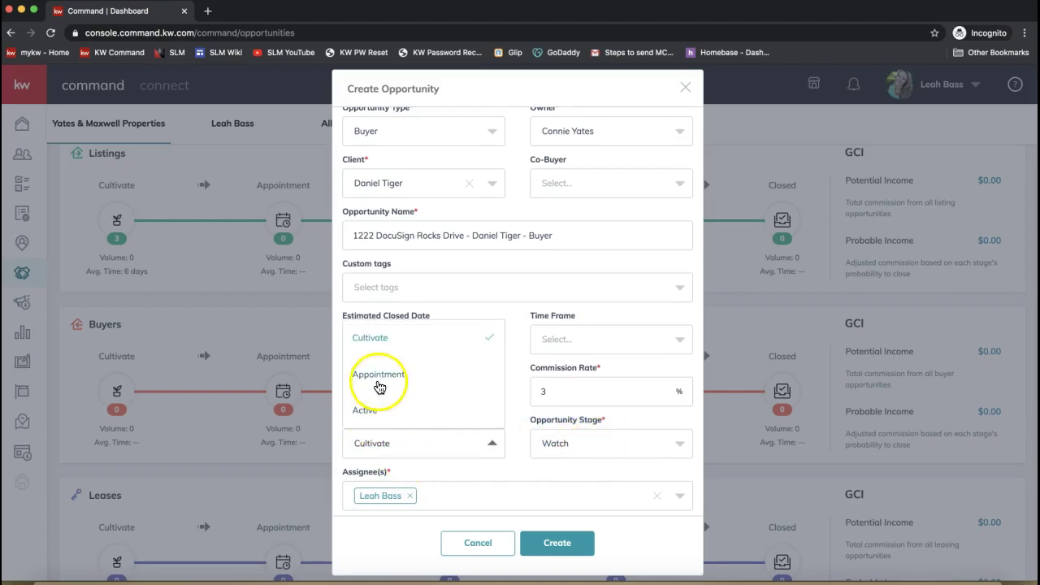
click(515, 481)
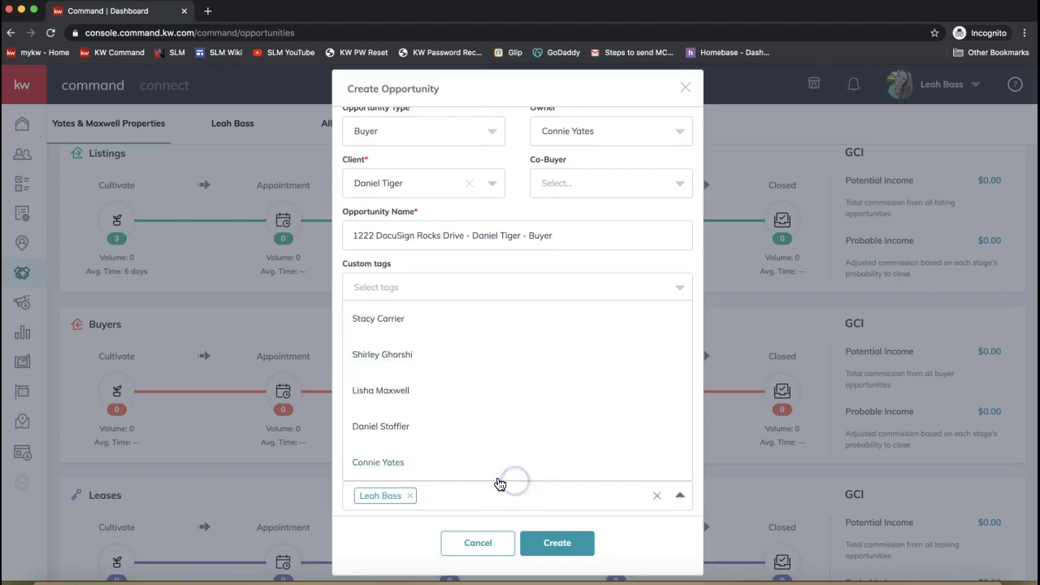
click(497, 478)
click(485, 495)
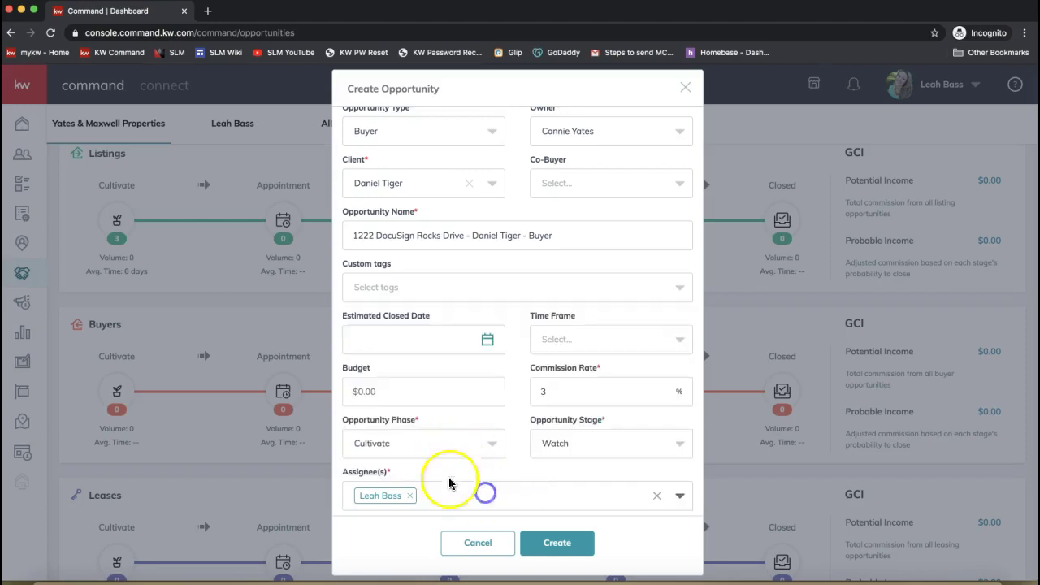
- Change the Opportunity Phase to Appointment, making the stage Scheduling
click(409, 453)
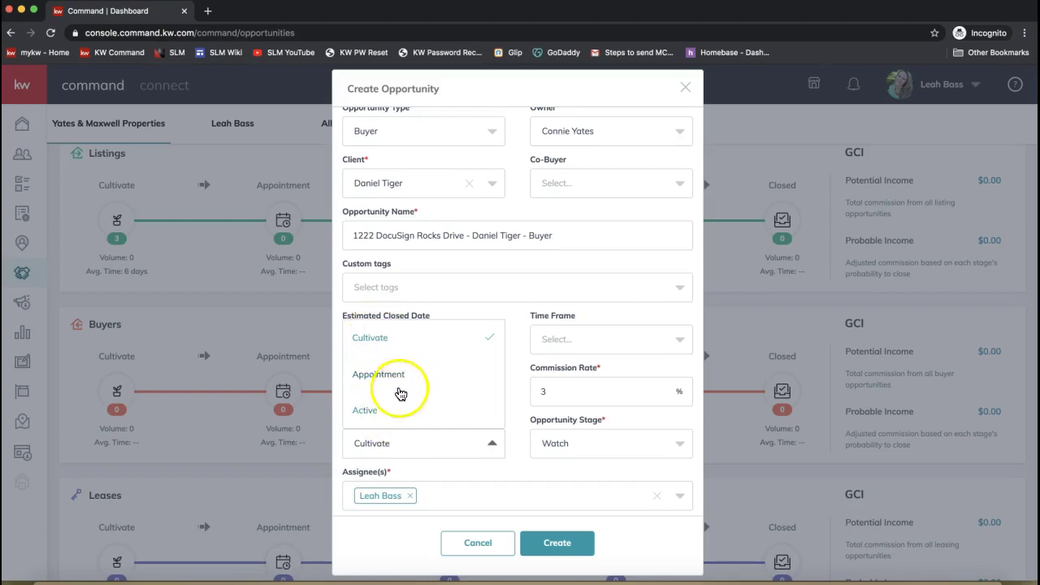
click(387, 383)
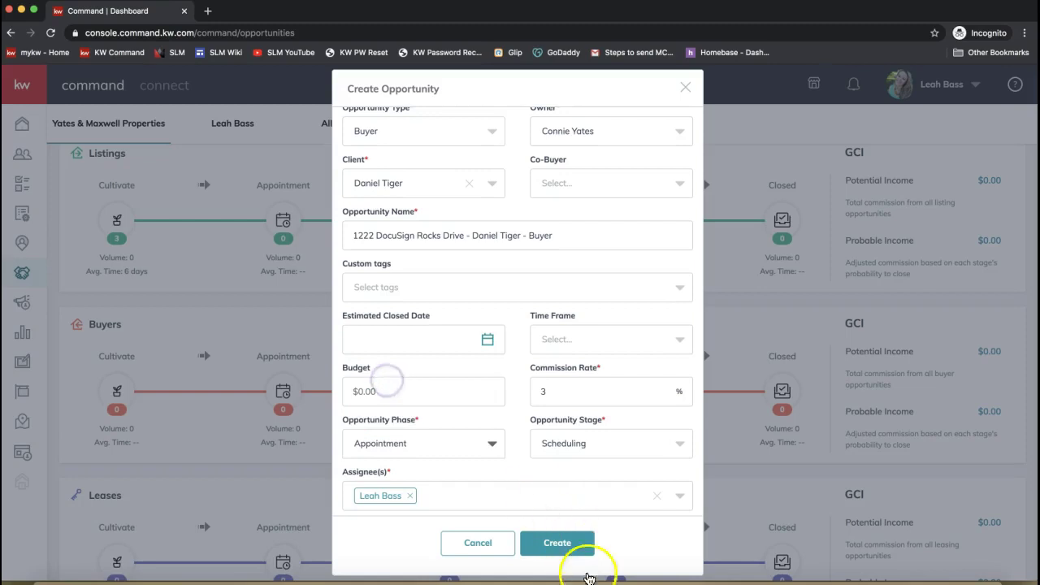
click(509, 462)
scroll(593, 506, down, 2)
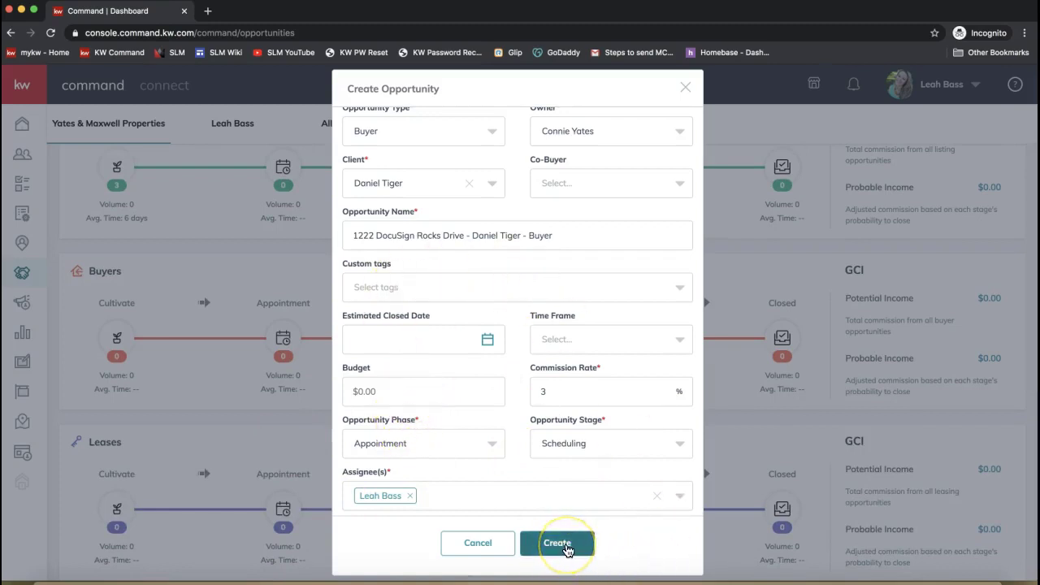
click(454, 505)
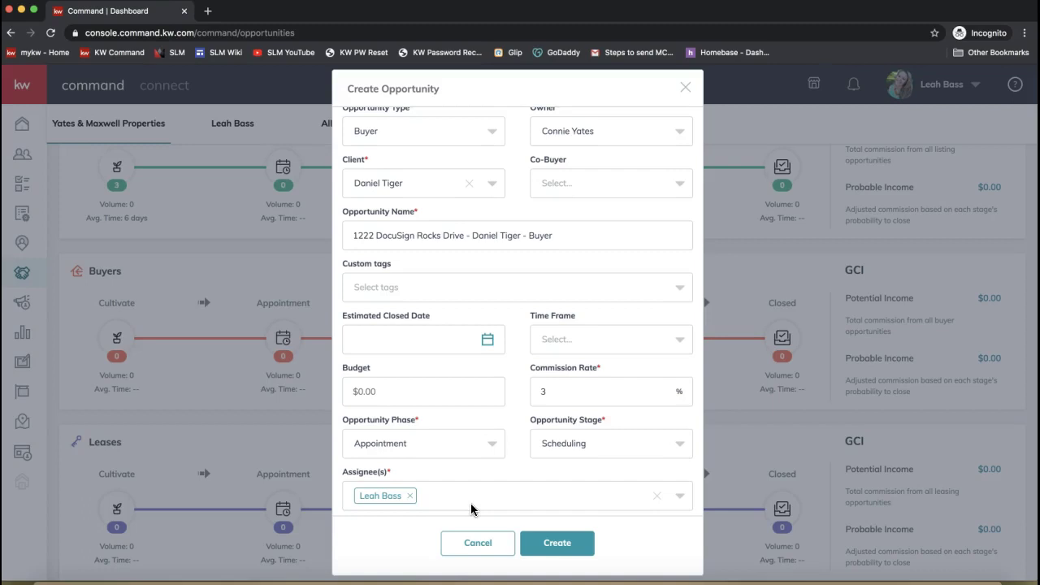
click(436, 499)
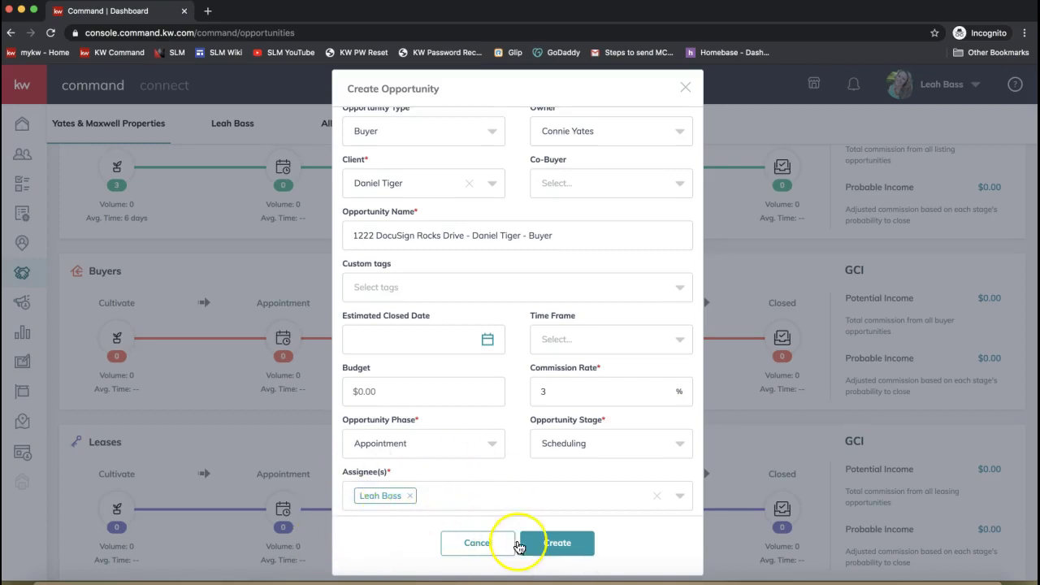
click(563, 550)
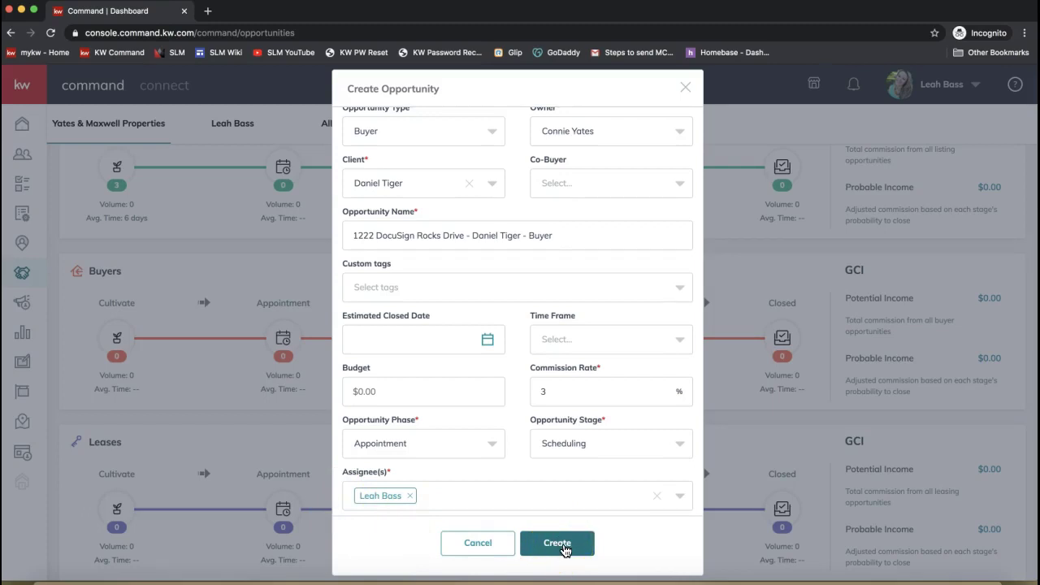
- Create the 1222 DocuSign Rocks Drive buyer opportunity and review its General Information on the details page
click(566, 549)
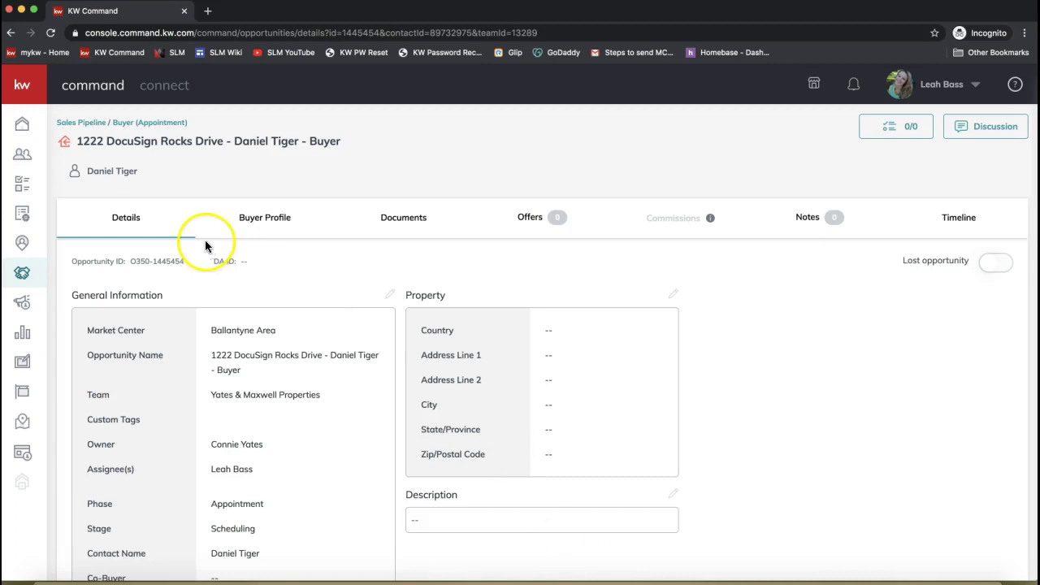
scroll(123, 230, down, 2)
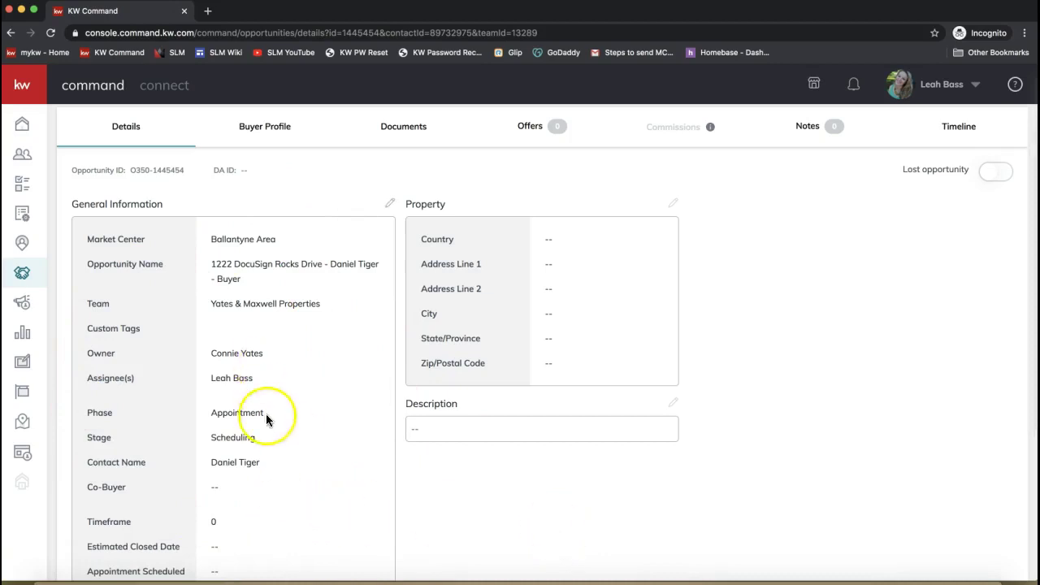
triple_click(106, 266)
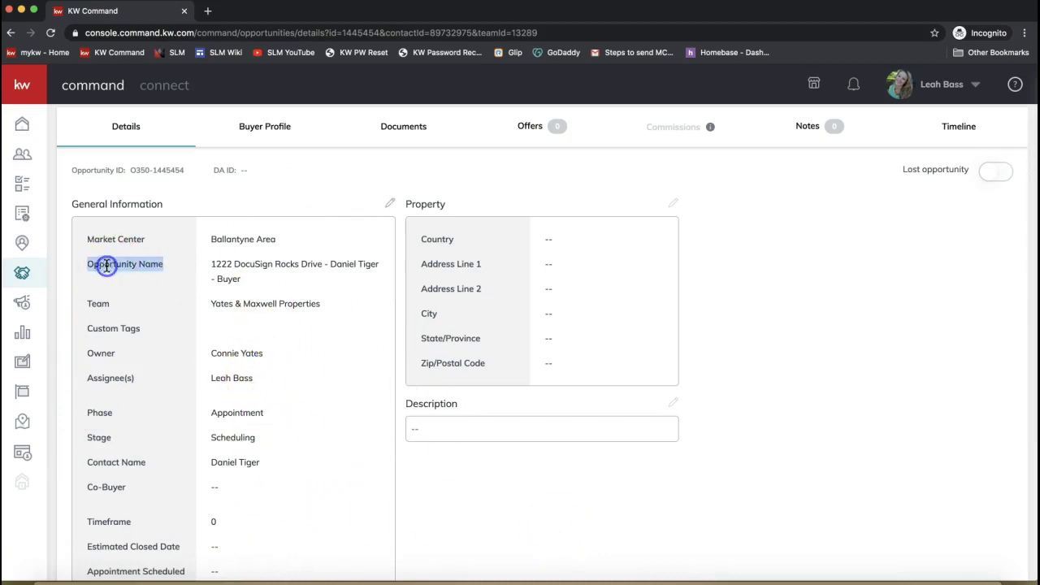
scroll(106, 273, up, 2)
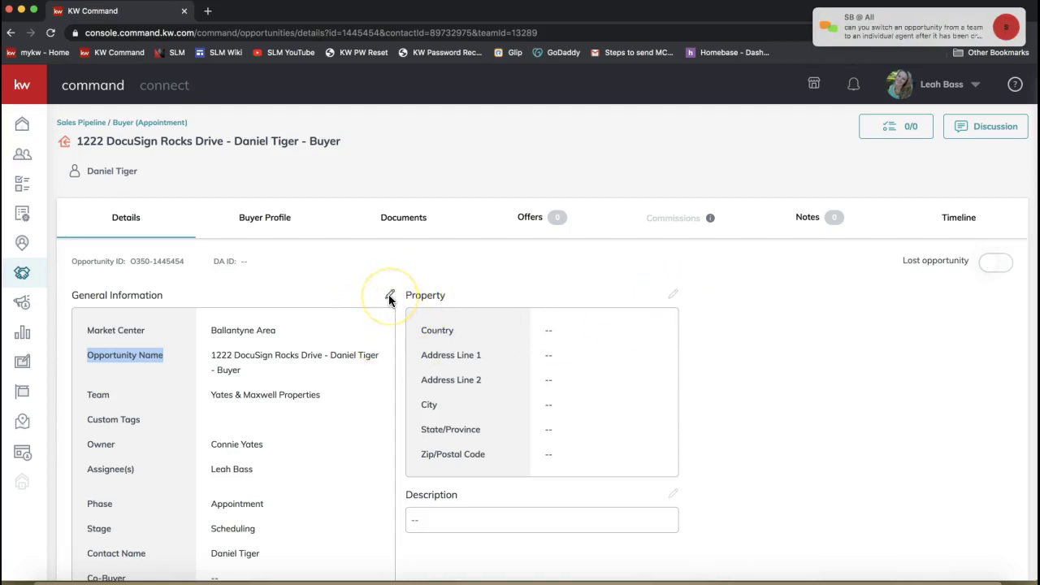
mouse_move(942, 35)
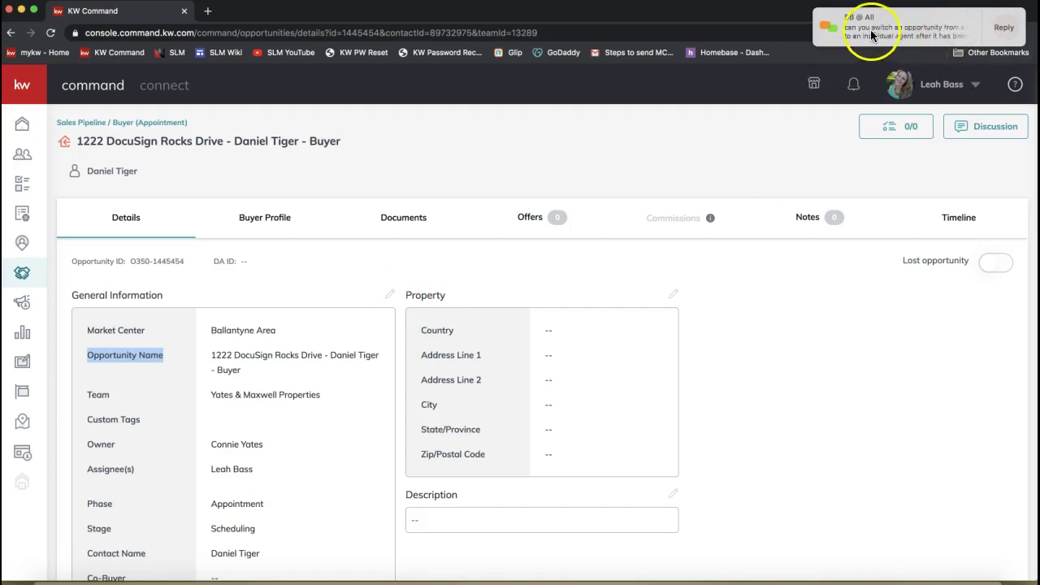
mouse_move(856, 31)
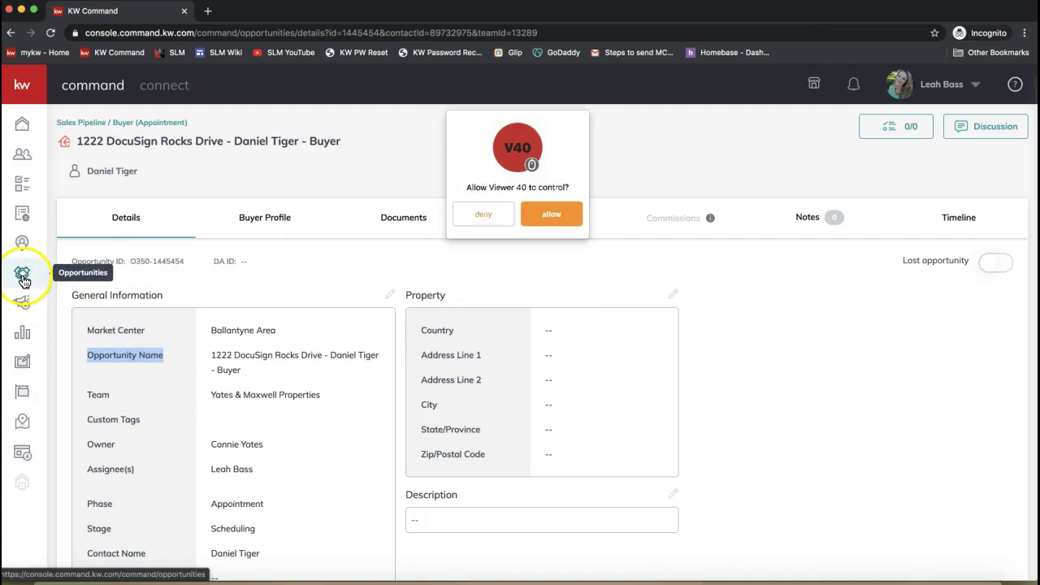
click(481, 214)
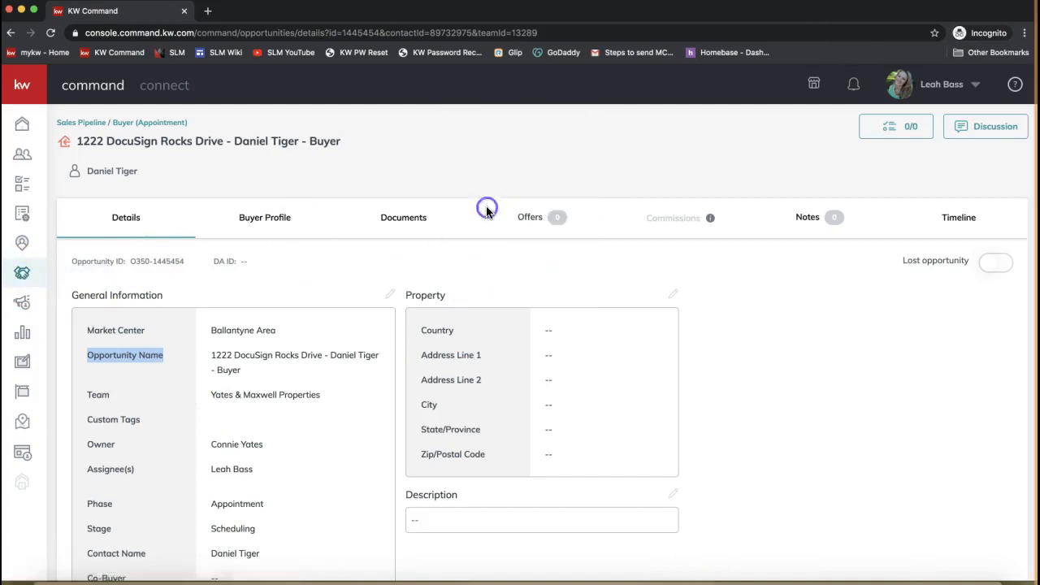
click(21, 275)
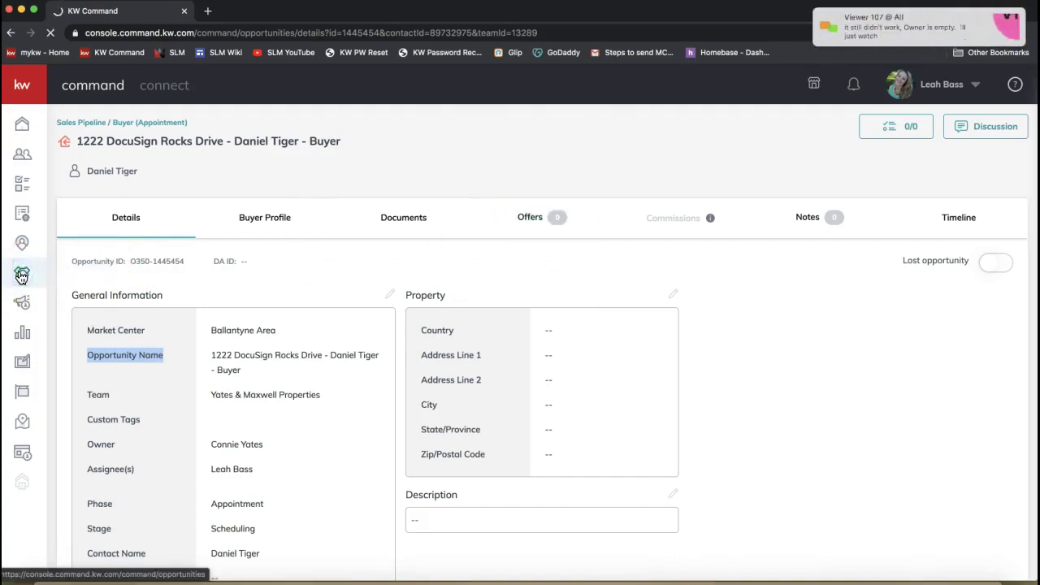
click(24, 278)
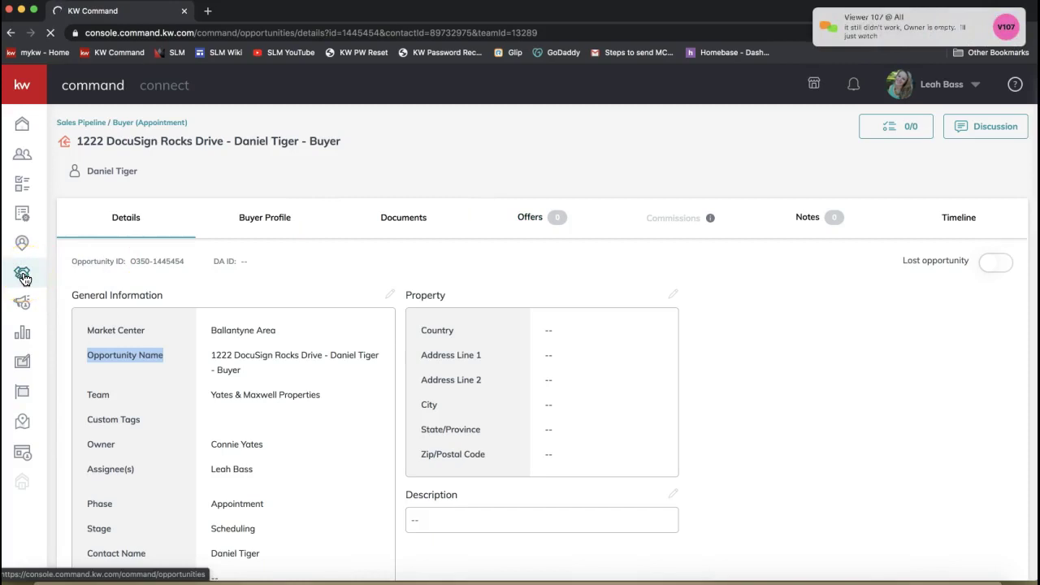
click(238, 168)
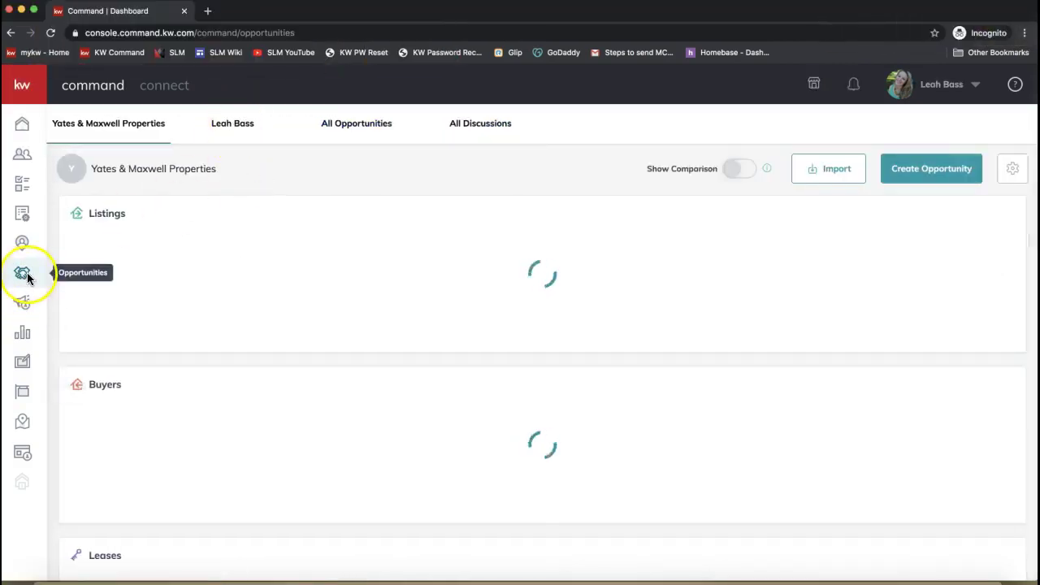
click(225, 128)
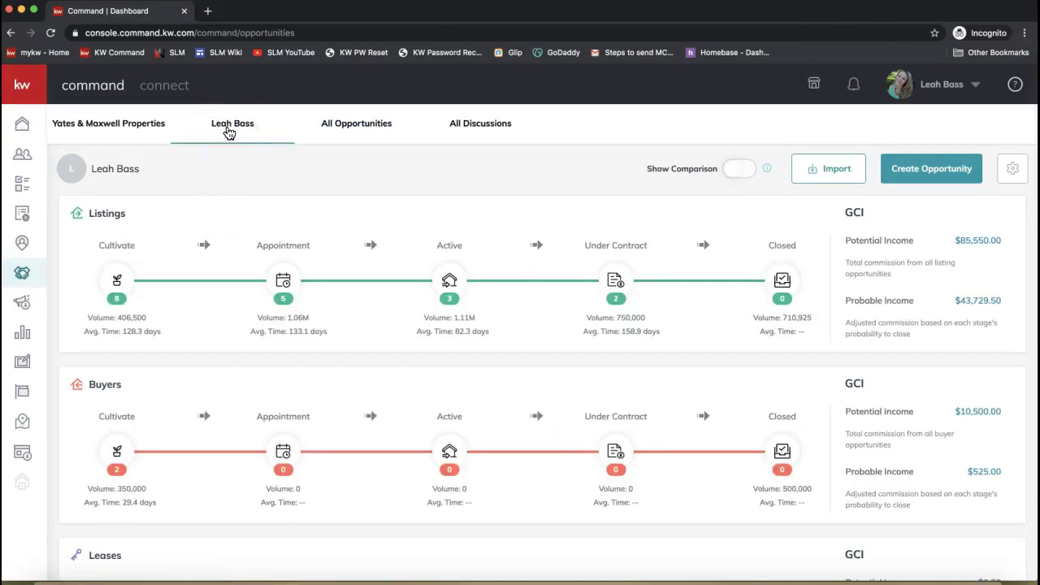
click(94, 129)
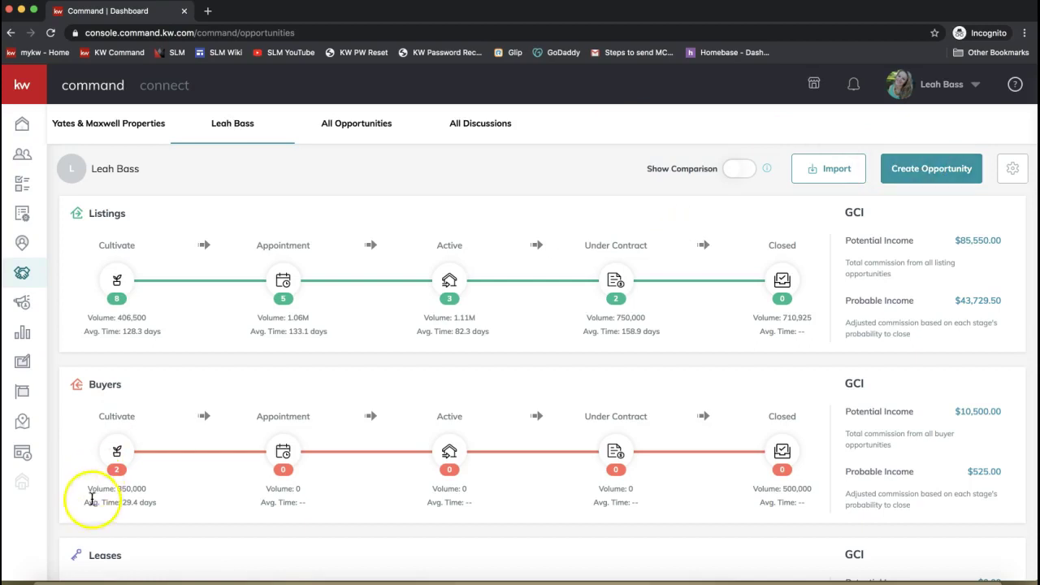
click(12, 34)
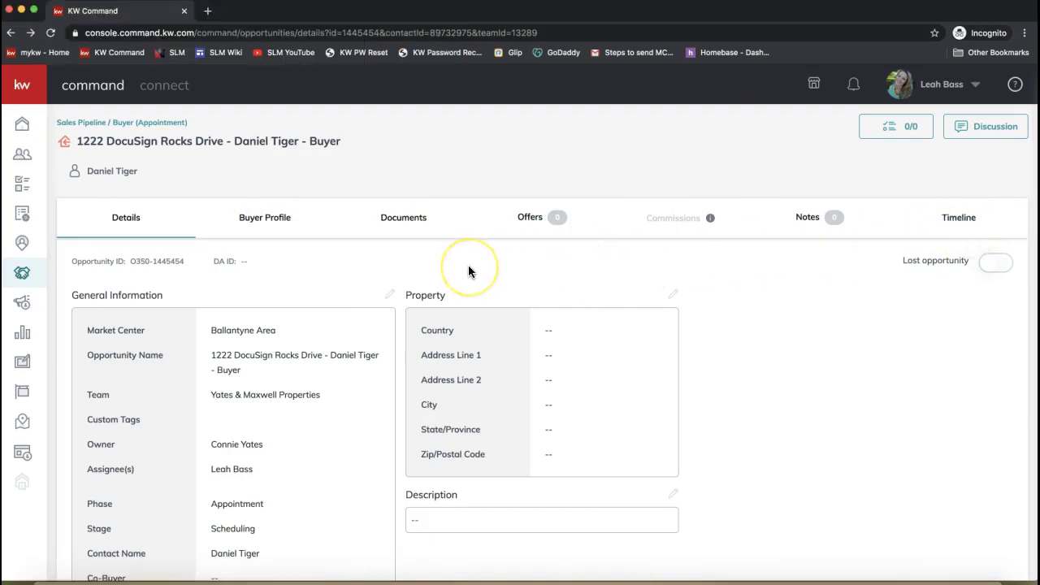
- Open the opportunity's Documents tab and reveal the DocuSign and Dotloop options under Start a Transaction
click(348, 273)
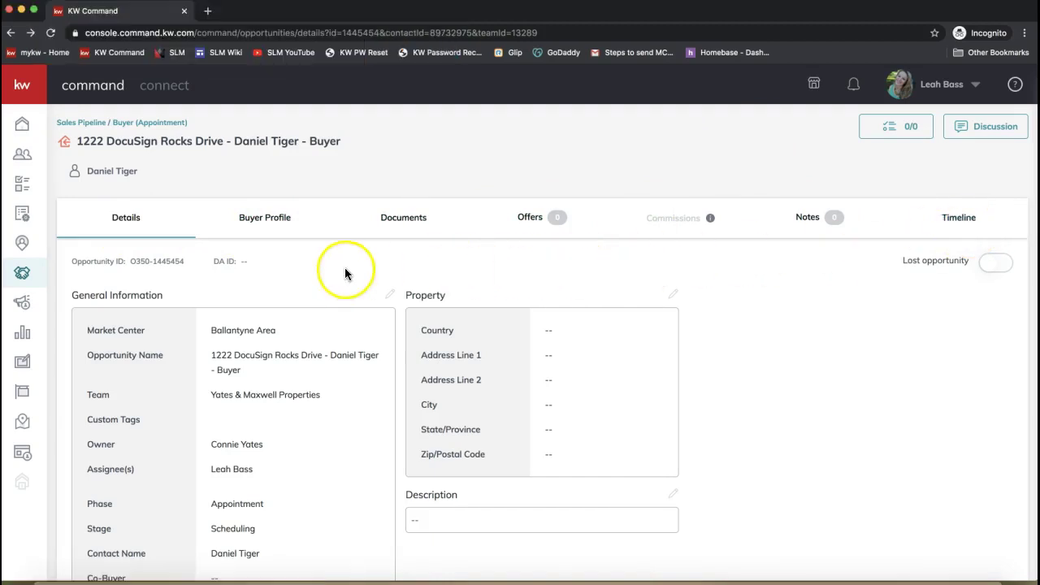
click(411, 227)
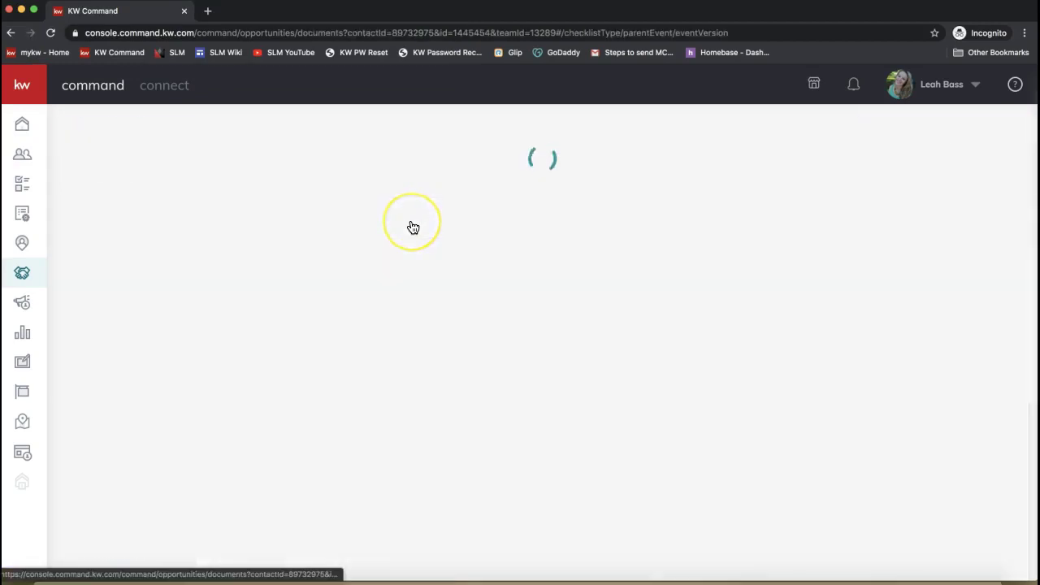
click(398, 228)
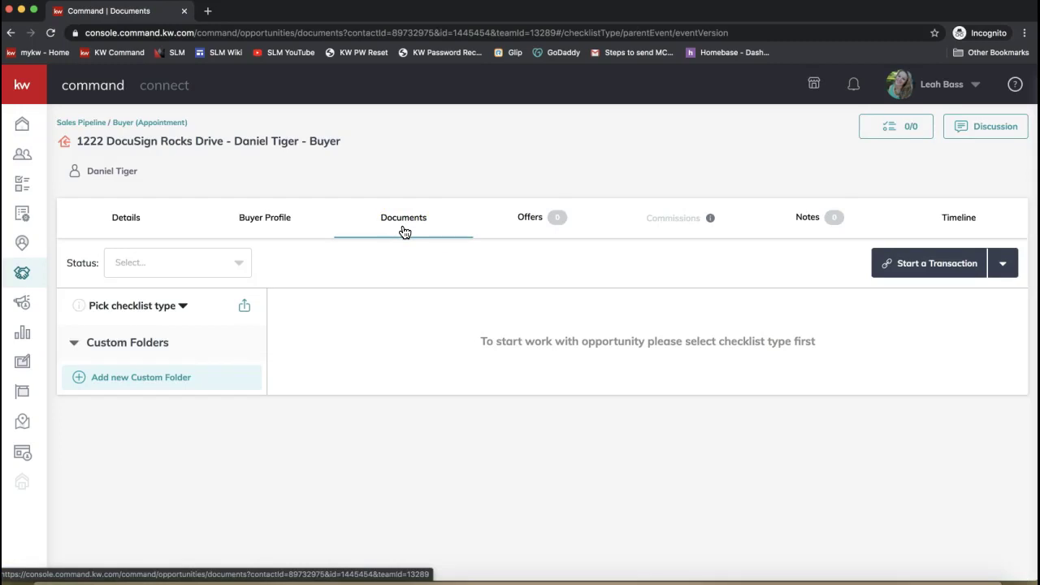
click(402, 228)
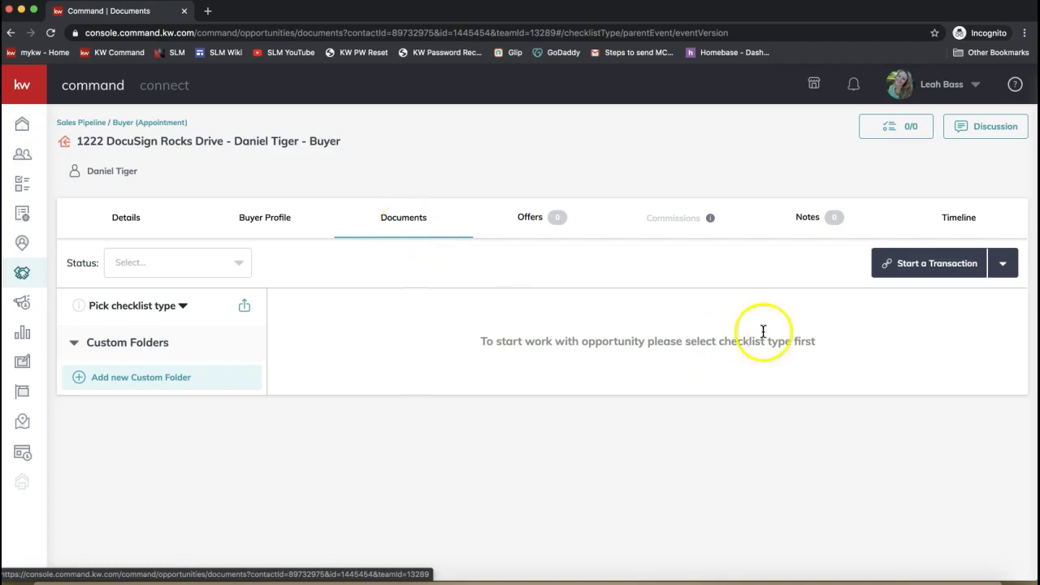
click(947, 274)
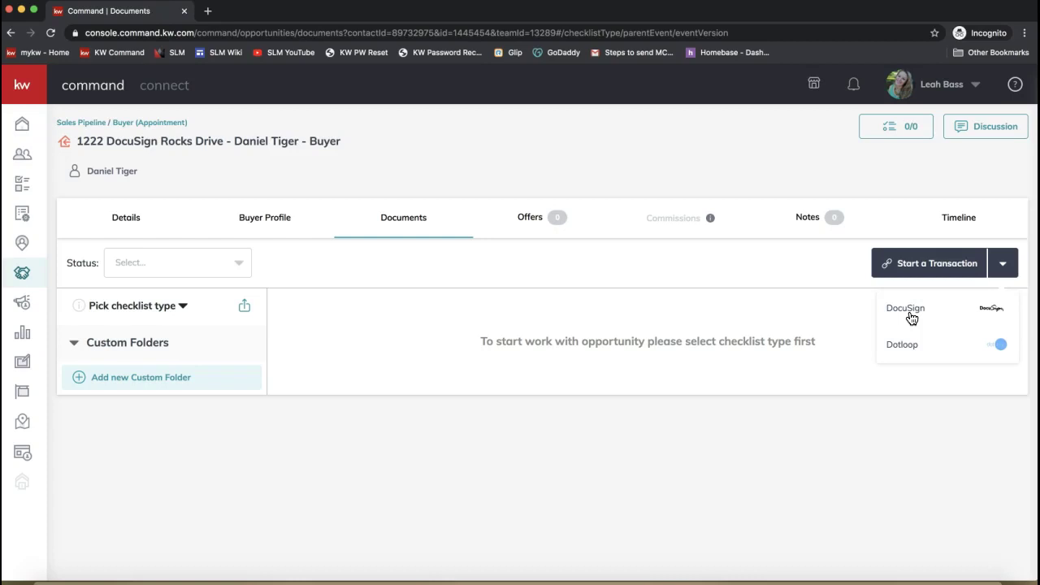
- Choose DocuSign under Start a Transaction to open the Sync Transaction form for Buyer Agents 1 and 2
click(926, 275)
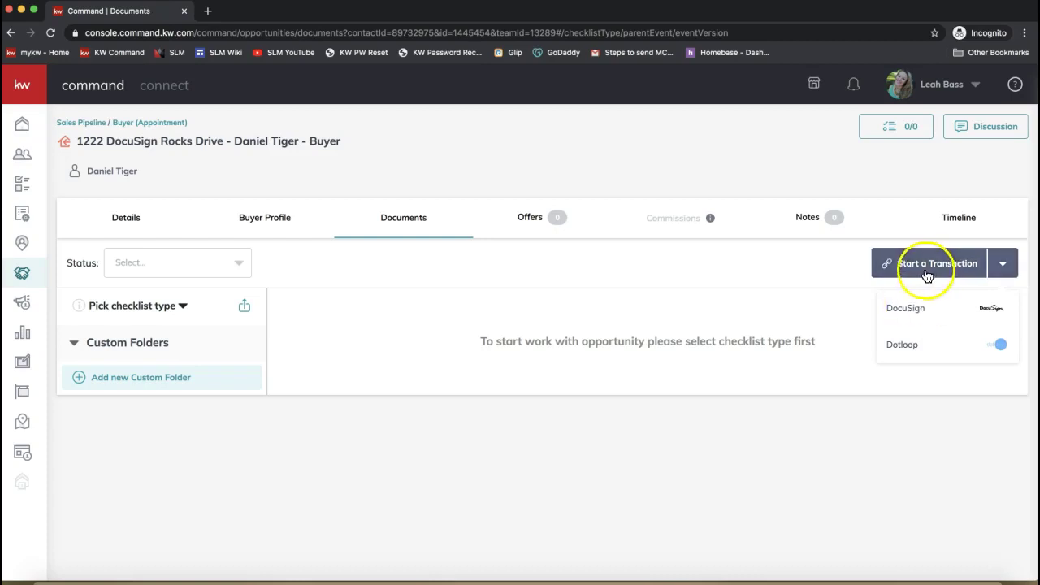
click(906, 314)
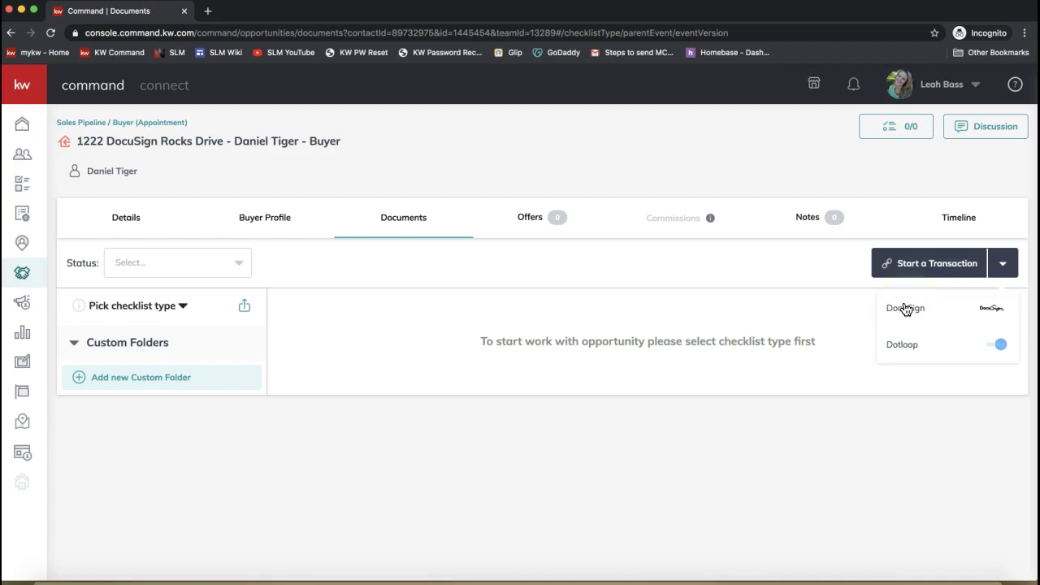
click(511, 265)
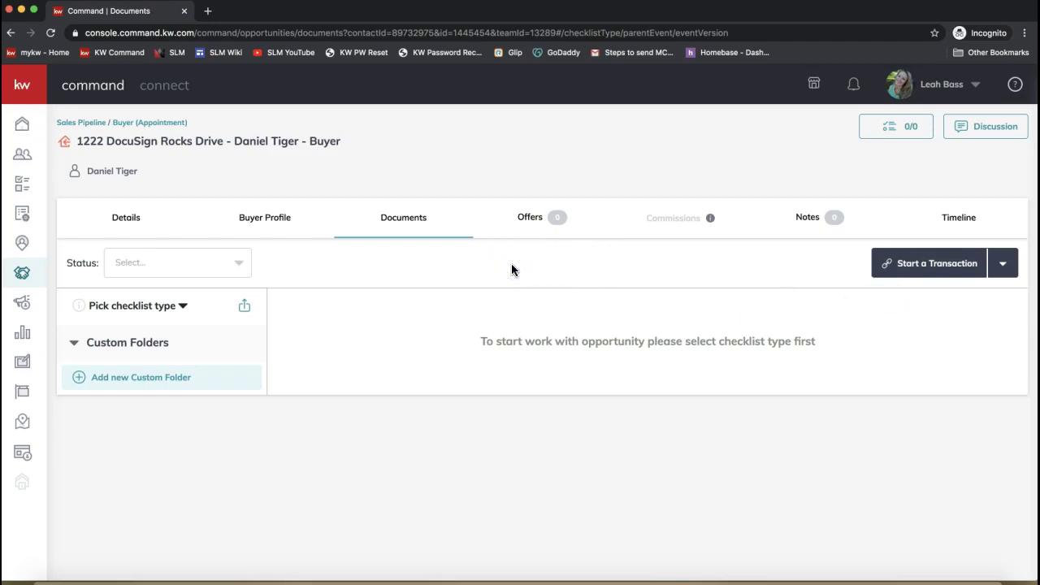
click(409, 233)
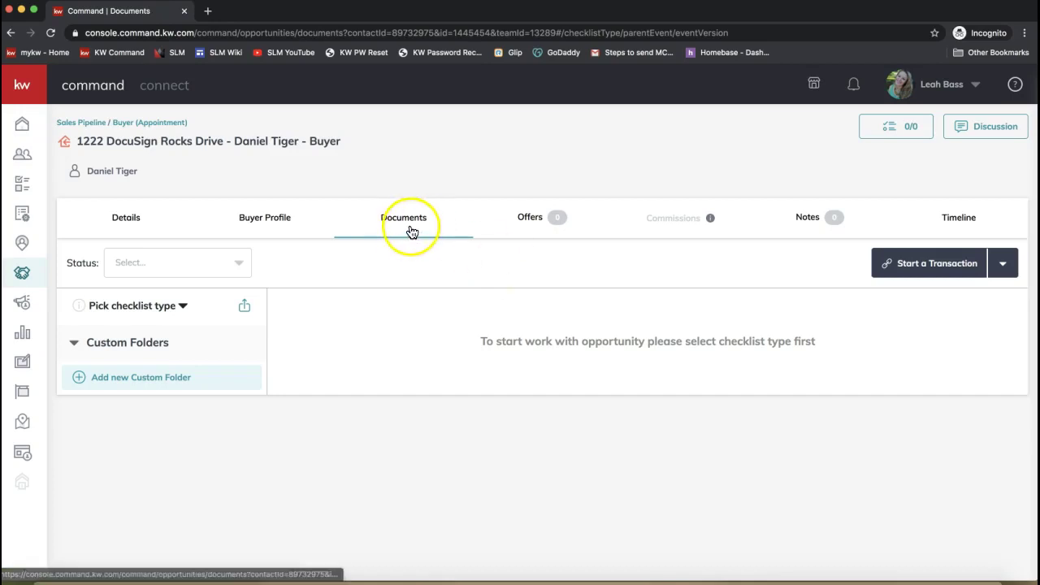
click(896, 379)
click(924, 265)
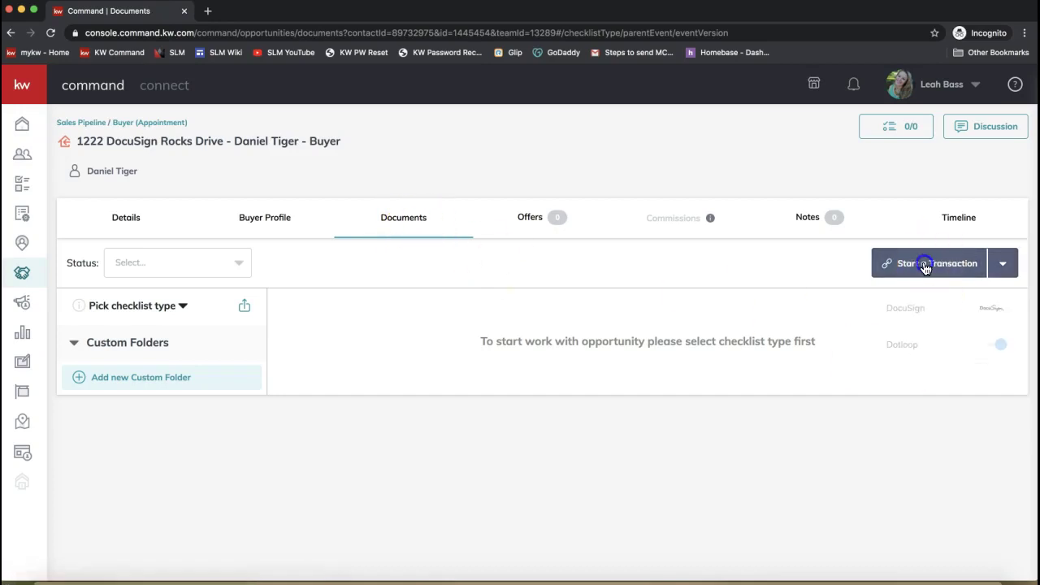
click(770, 274)
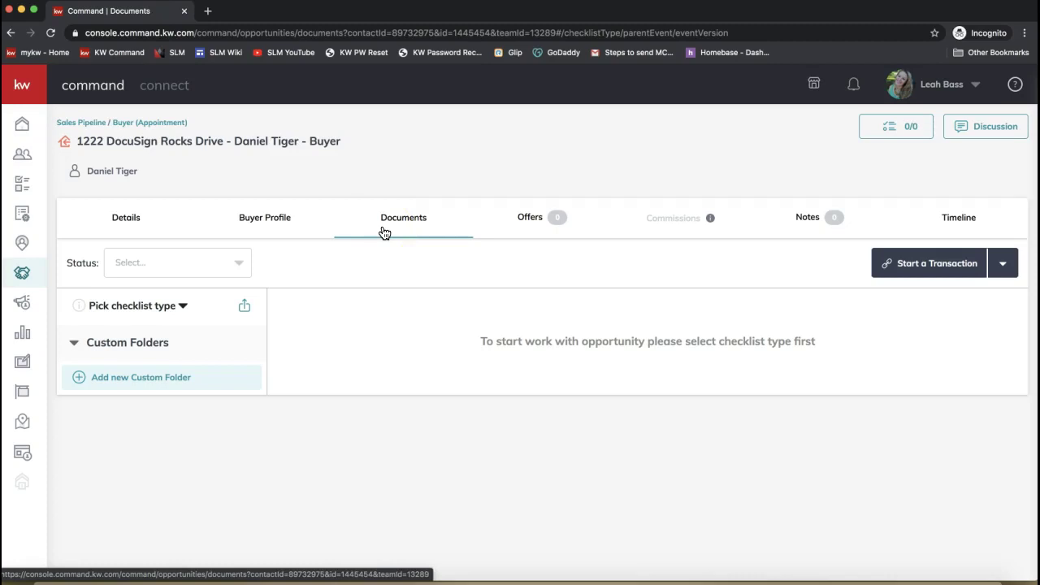
click(381, 232)
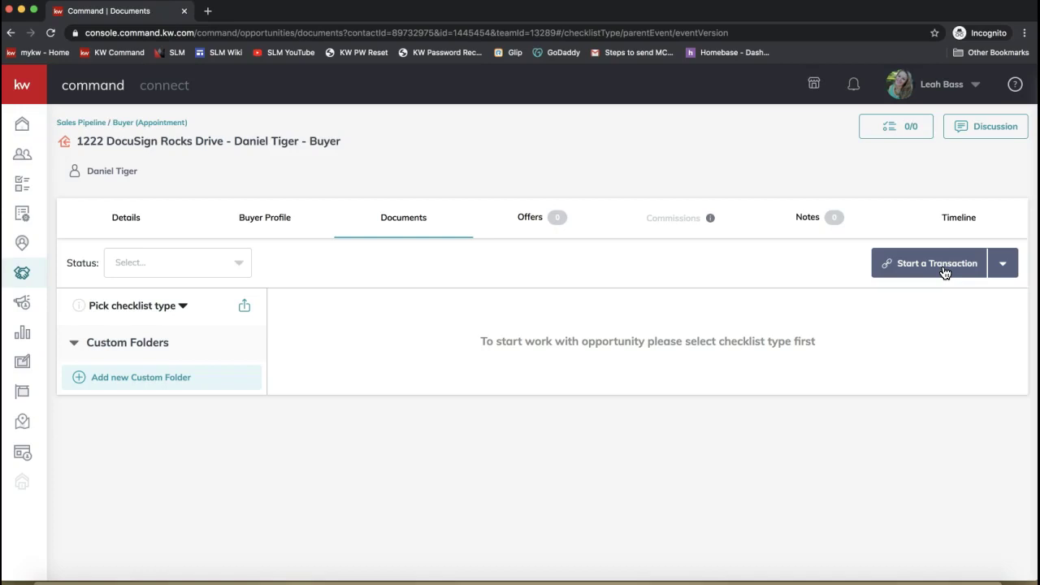
click(944, 272)
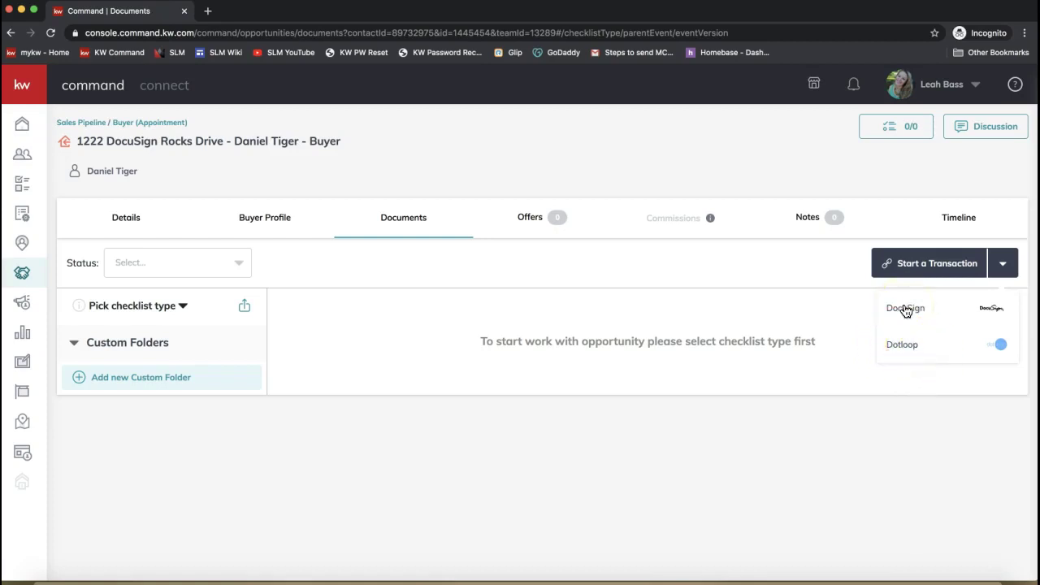
click(906, 310)
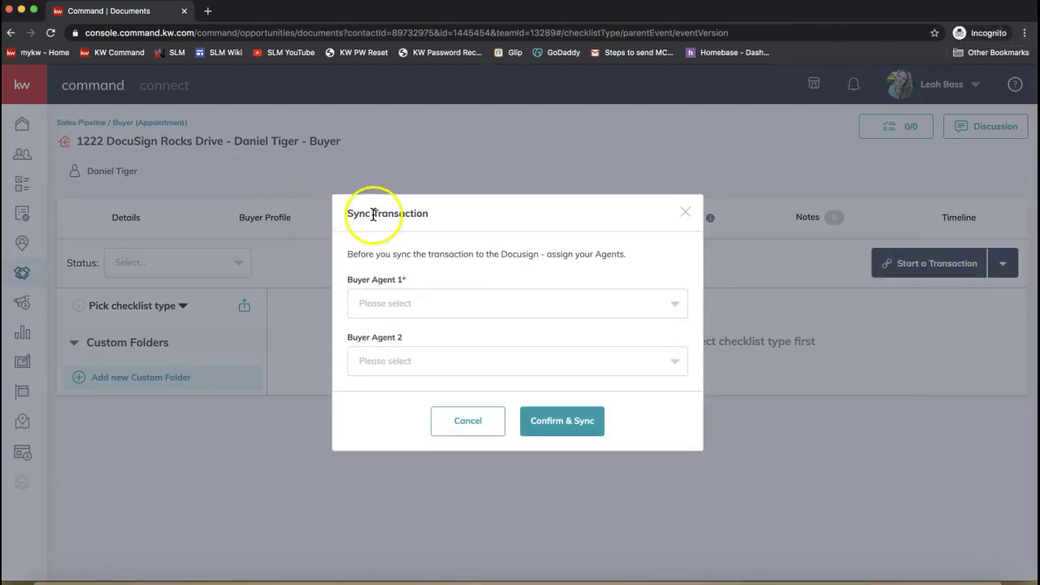
- Close the Sync Transaction form and reopen it via Start a Transaction > DocuSign
click(685, 212)
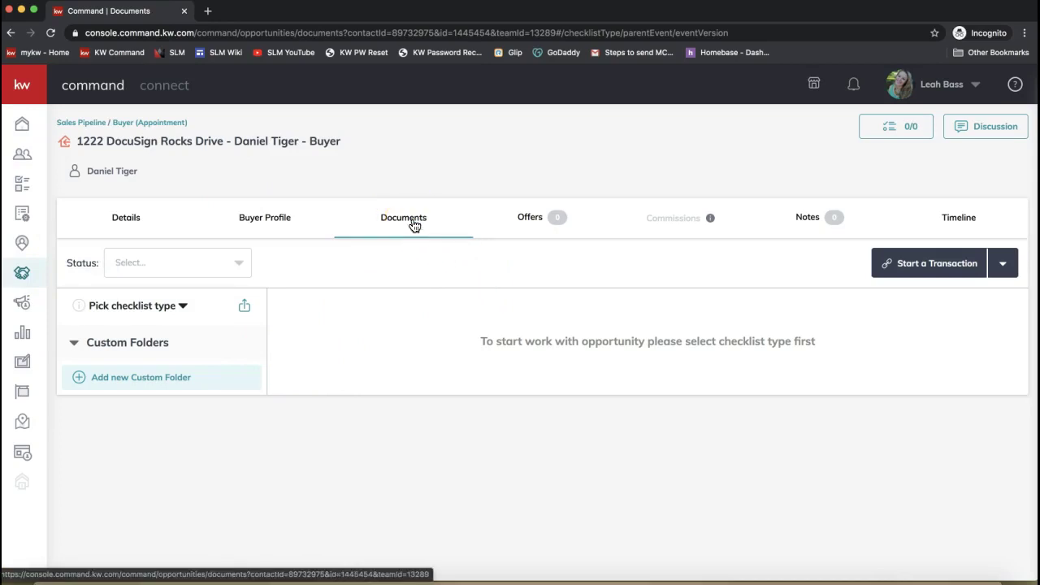
click(396, 224)
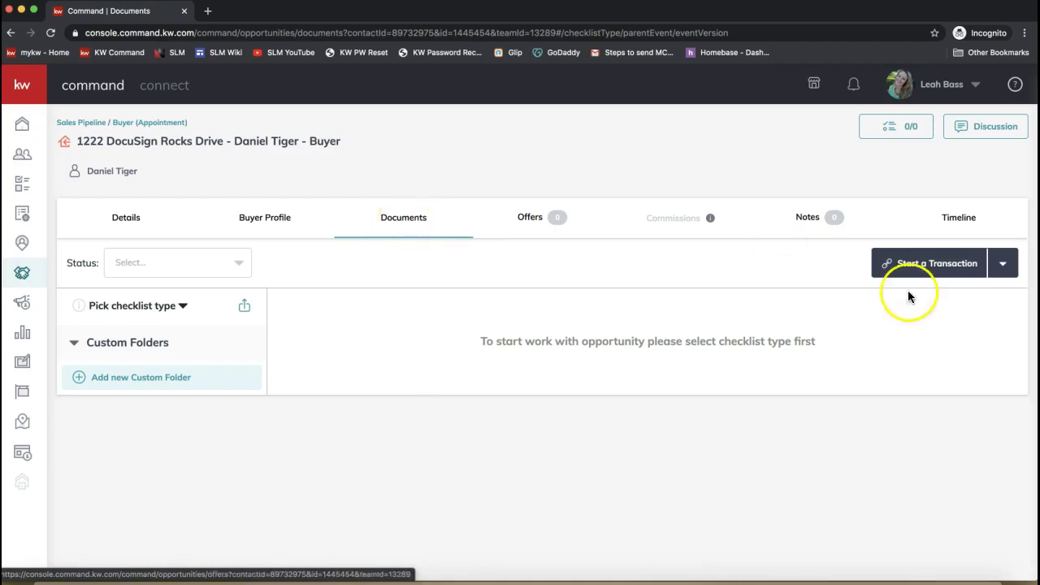
click(924, 263)
click(922, 306)
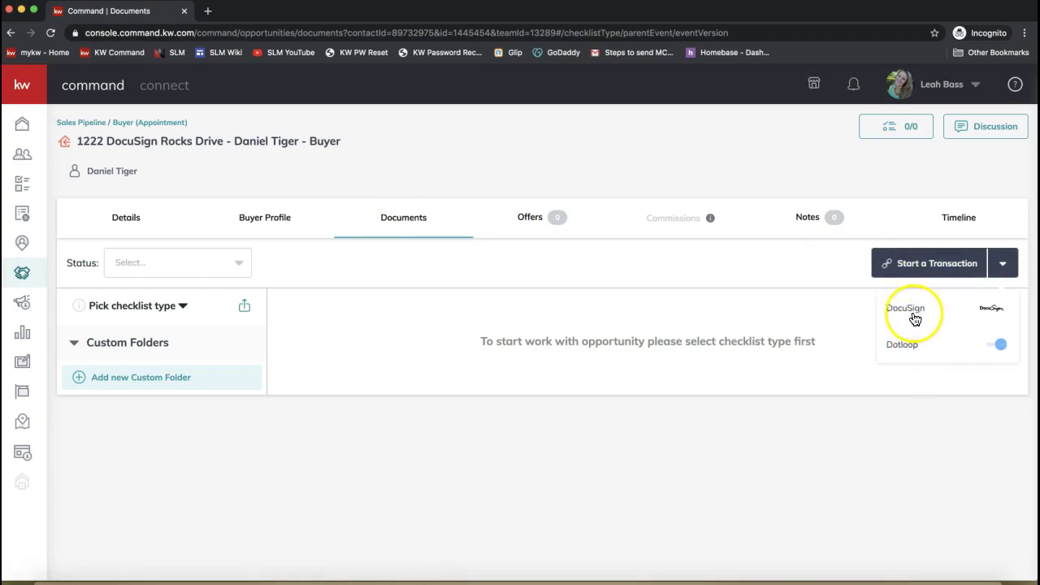
click(915, 316)
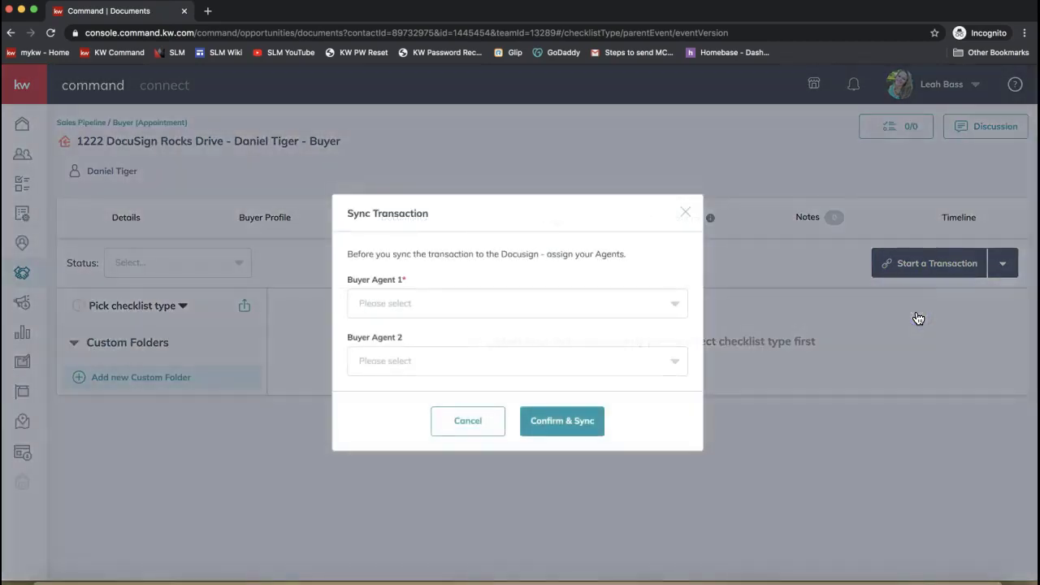
- Assign Buyer Agent 1, leave Buyer Agent 2 empty, and Confirm & Sync to DocuSign
click(398, 302)
click(389, 360)
click(419, 360)
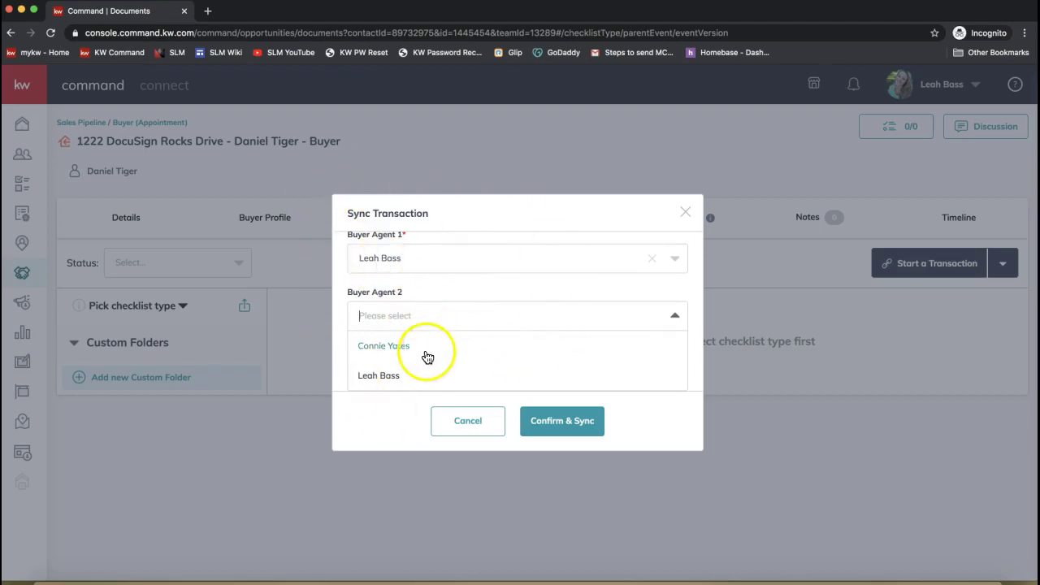
click(427, 357)
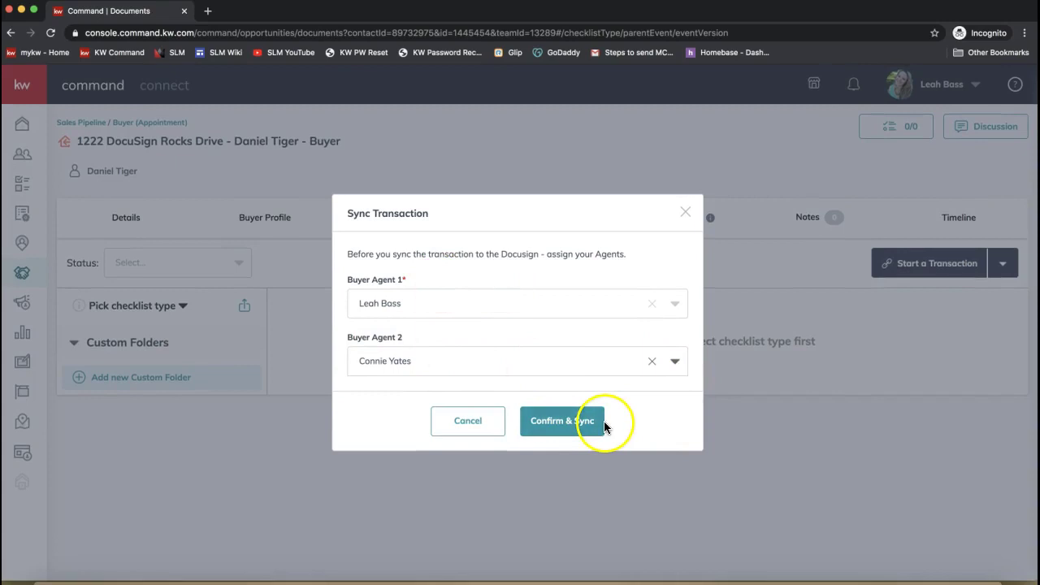
click(653, 362)
click(531, 428)
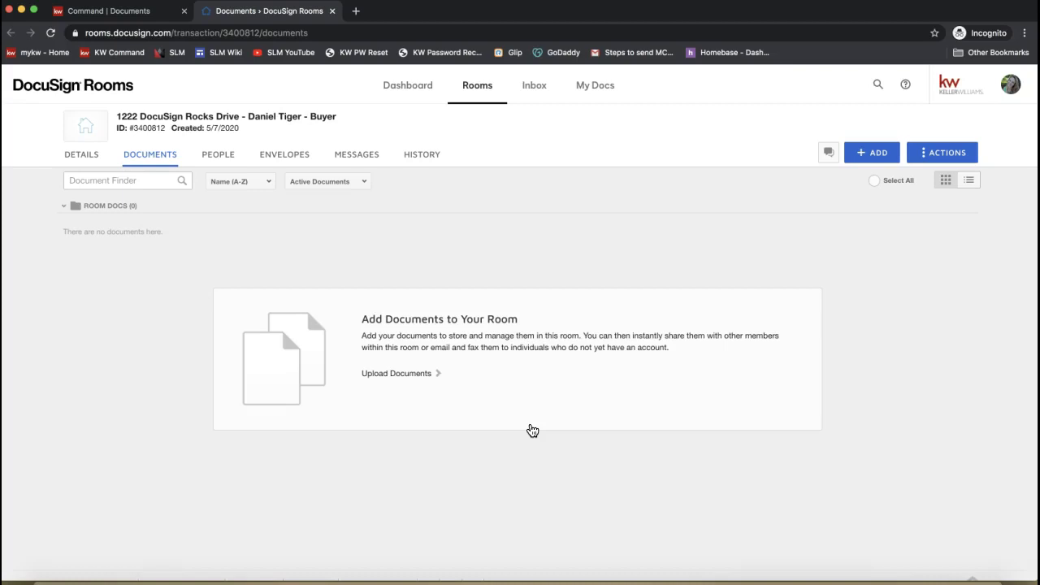
- Look over the new 1222 DocuSign Rocks Drive room's empty Documents view, then open its DETAILS tab
click(483, 223)
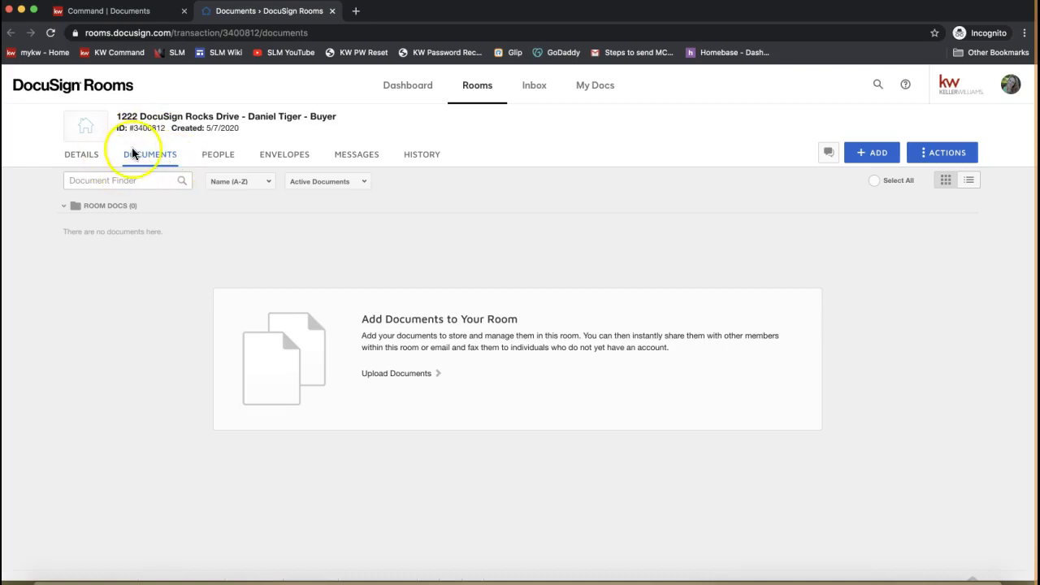
click(18, 88)
mouse_move(18, 88)
mouse_down()
mouse_move(114, 86)
mouse_move(24, 91)
mouse_up()
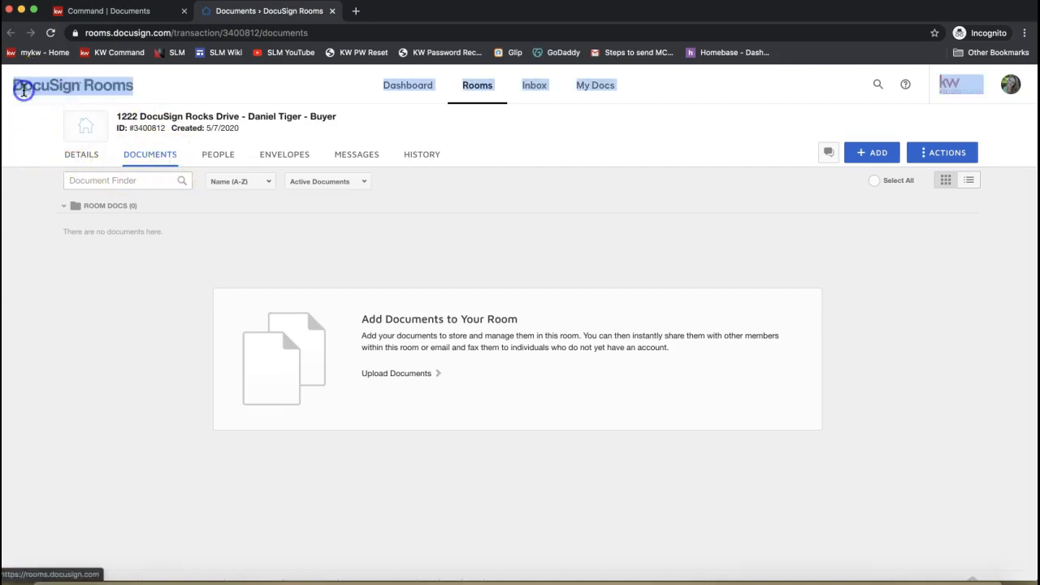
click(160, 280)
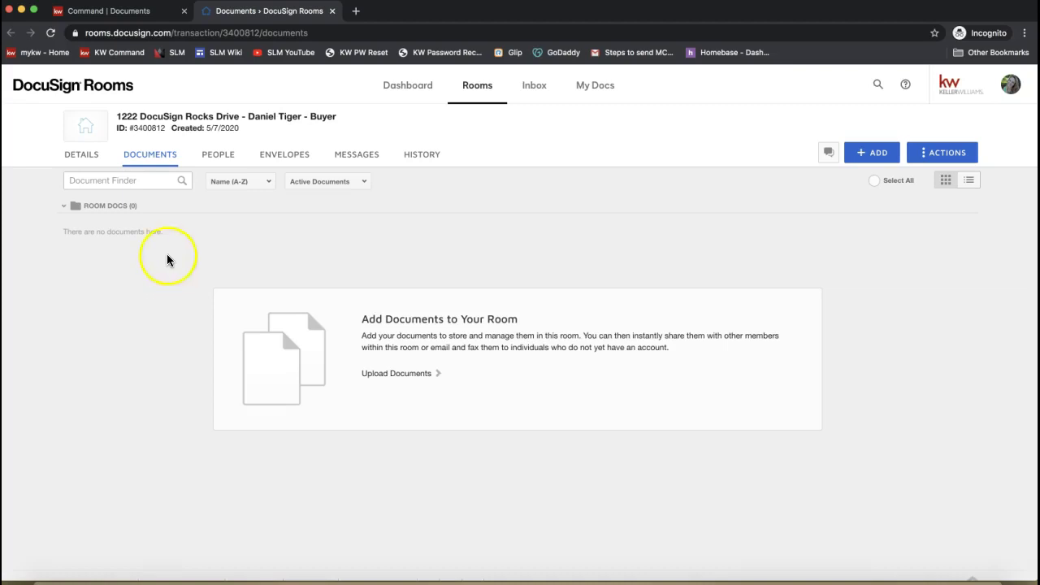
drag(350, 120, 108, 103)
mouse_move(150, 127)
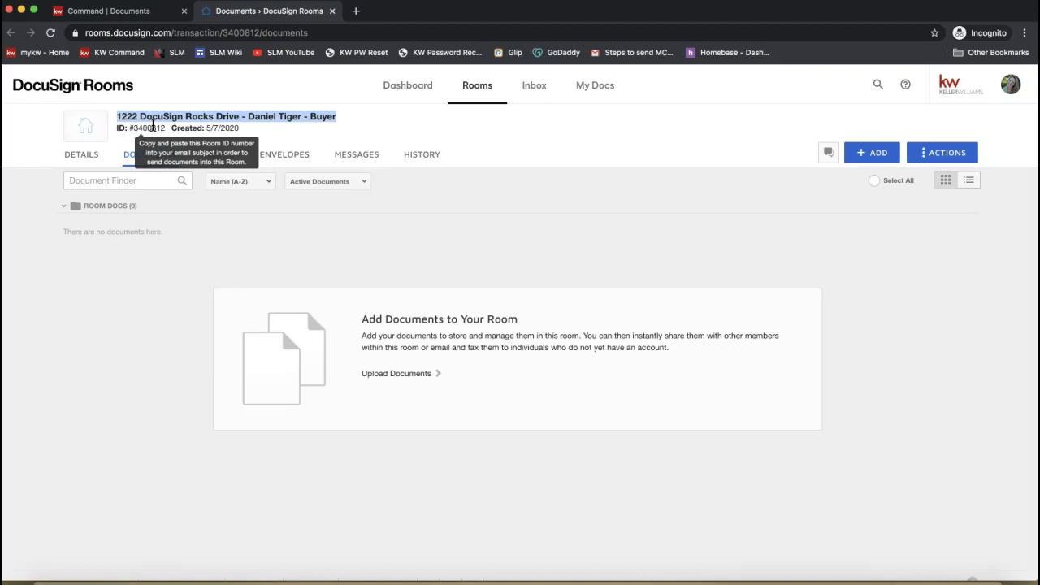
click(84, 158)
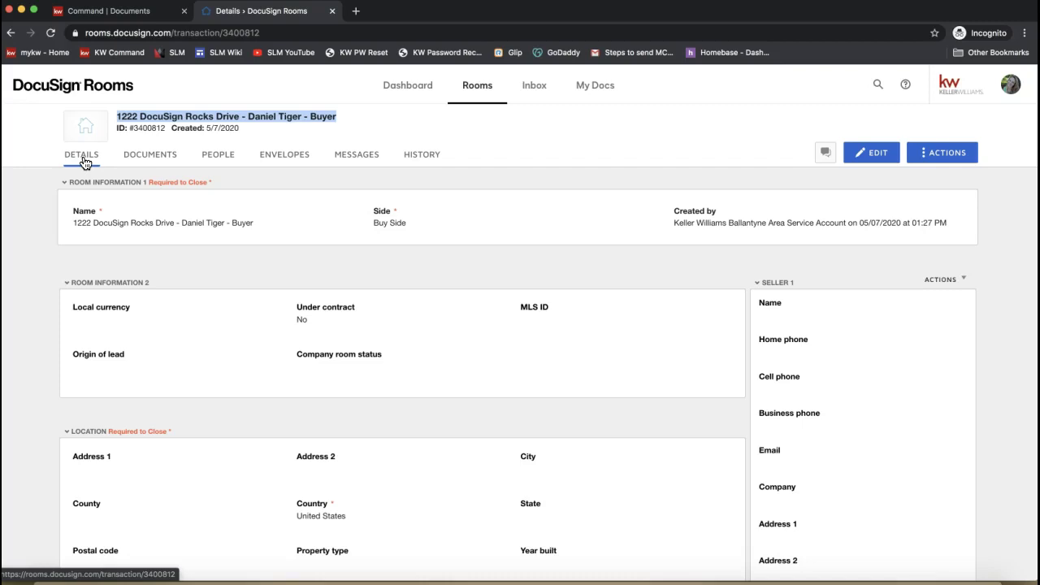
- Scroll through the room's Details view, then switch the fields into edit mode with EDIT
click(84, 164)
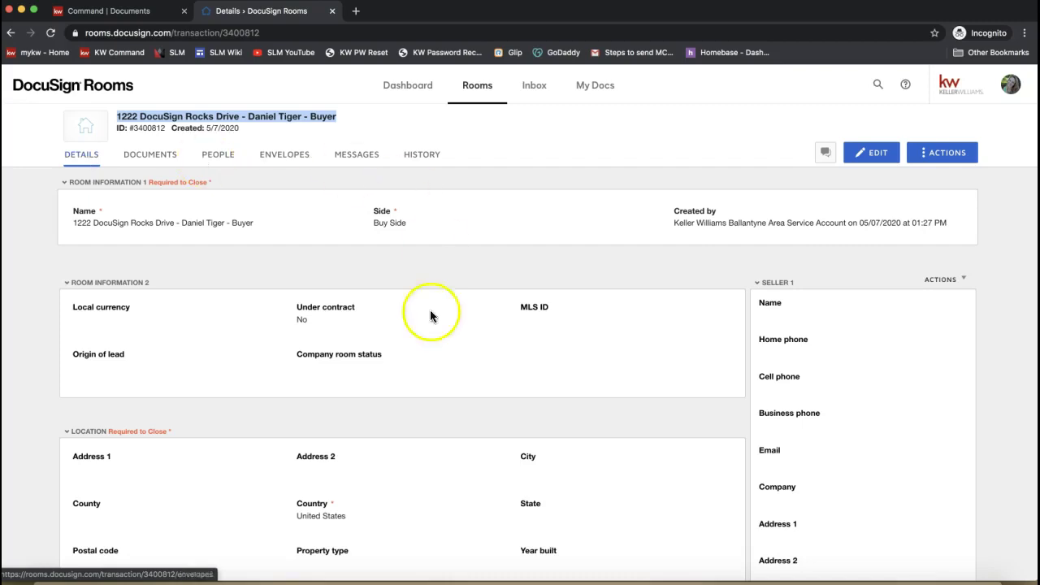
scroll(230, 315, down, 3)
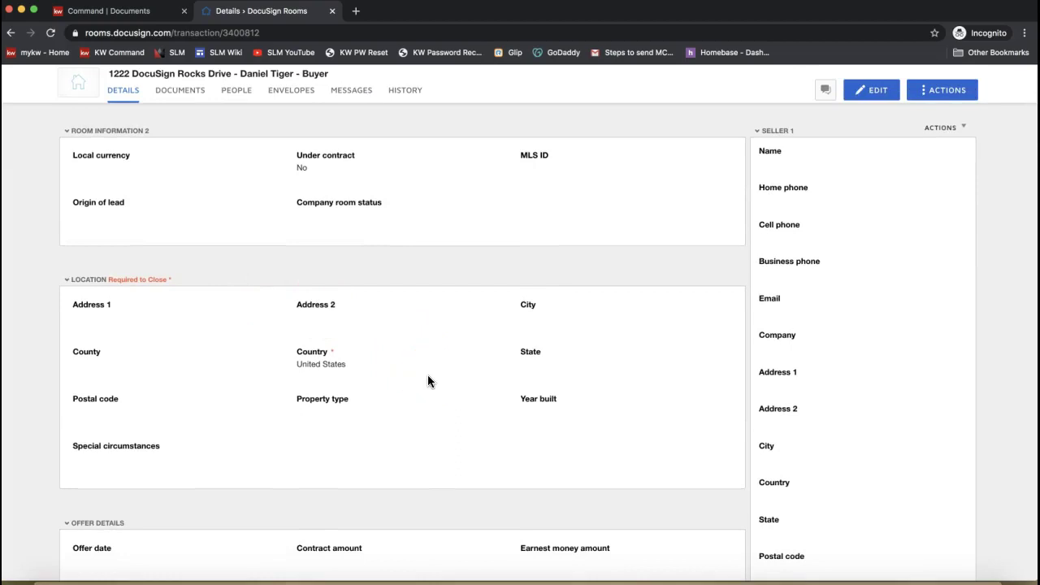
scroll(429, 381, up, 3)
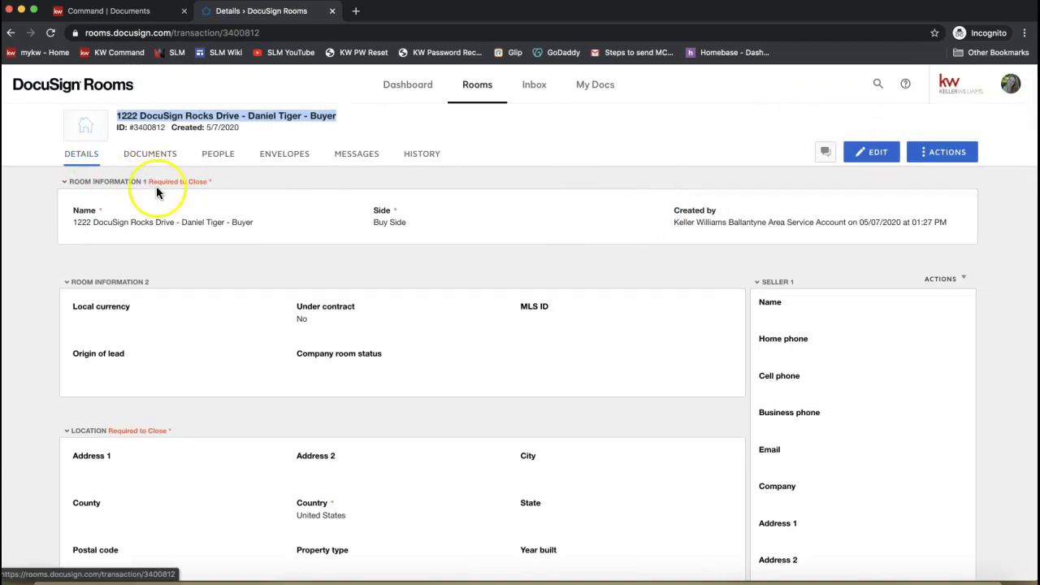
click(874, 162)
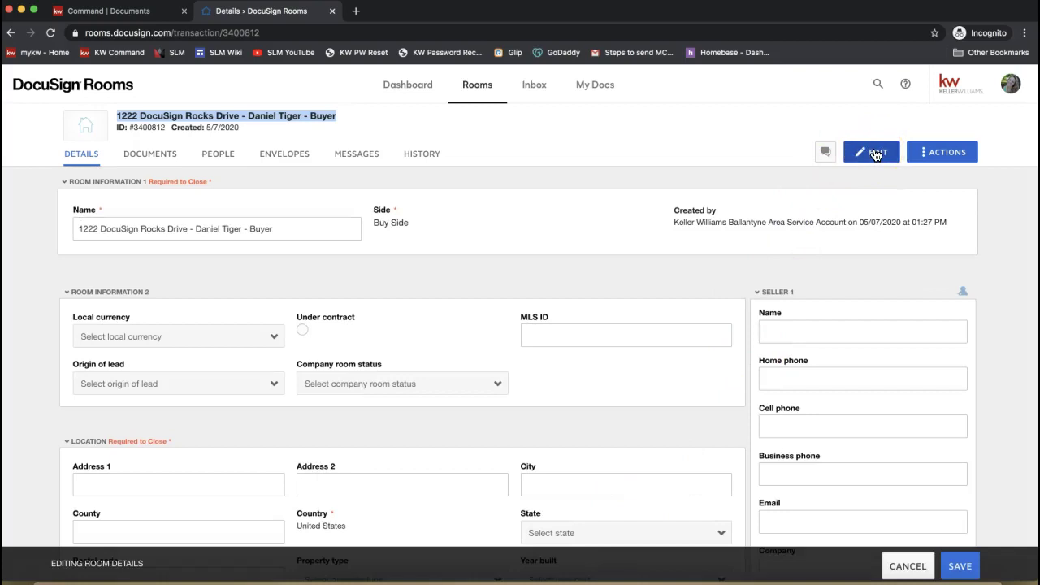
- Put the cursor in the room's Address 1 field and dismiss the saved-address suggestions
click(399, 348)
scroll(438, 281, down, 2)
click(146, 362)
click(129, 323)
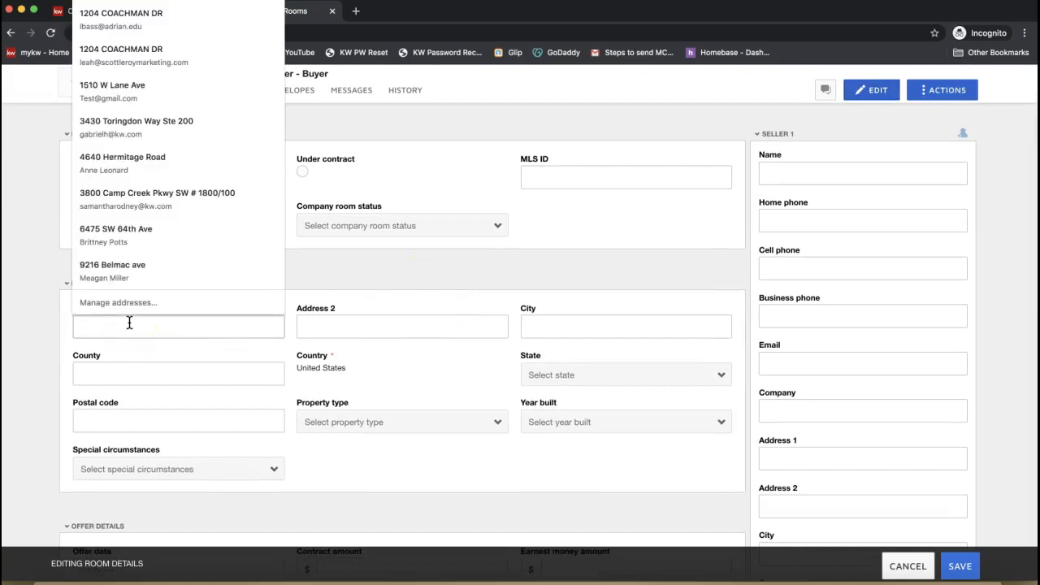
click(441, 283)
scroll(441, 283, up, 3)
scroll(441, 282, down, 4)
- Trim the misspelled street text so Address 1 reads 1222, then go to the KW Command documents page
text(1222 Sixy)
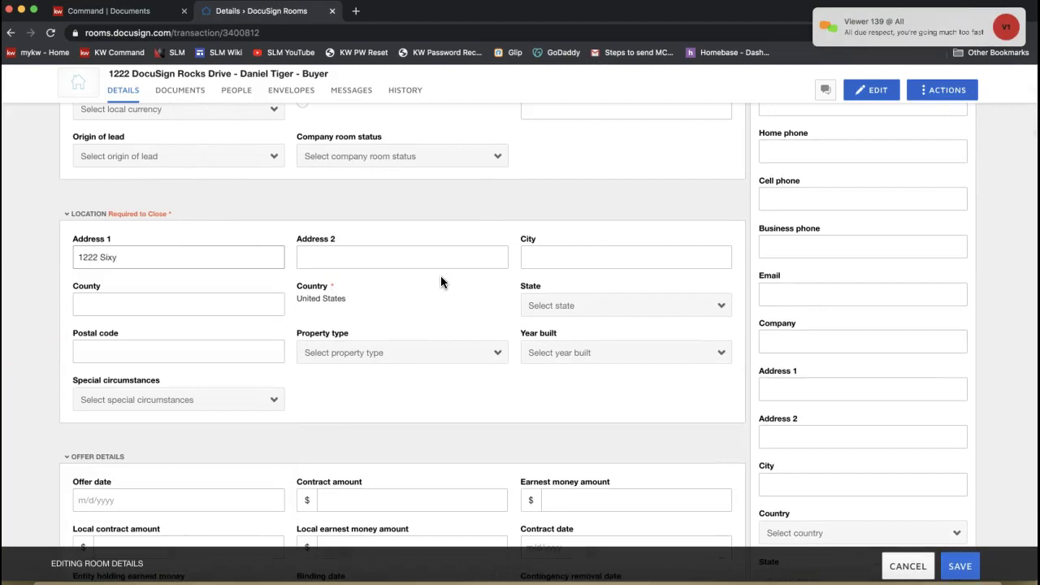
text(Aun)
key(BackSpace)
key(BackSpace)
key(BackSpace)
key(BackSpace)
key(BackSpace)
key(BackSpace)
key(BackSpace)
key(BackSpace)
text(Sixy)
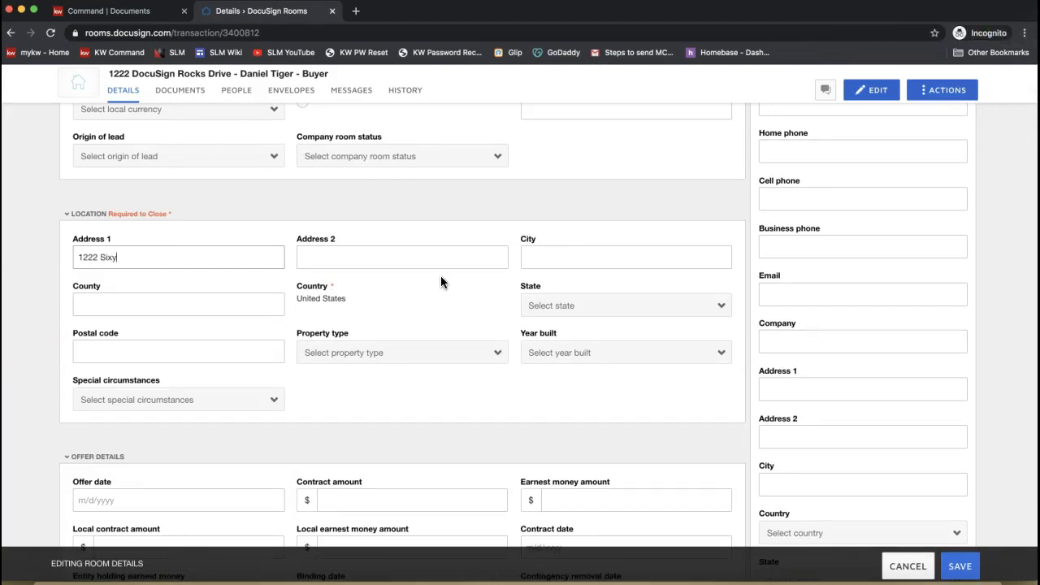
key(BackSpace)
key(BackSpace)
key(BackSpace)
key(BackSpace)
text(Sixyu)
key(BackSpace)
key(BackSpace)
key(BackSpace)
key(BackSpace)
key(BackSpace)
text(Sox)
key(BackSpace)
key(BackSpace)
key(BackSpace)
click(114, 11)
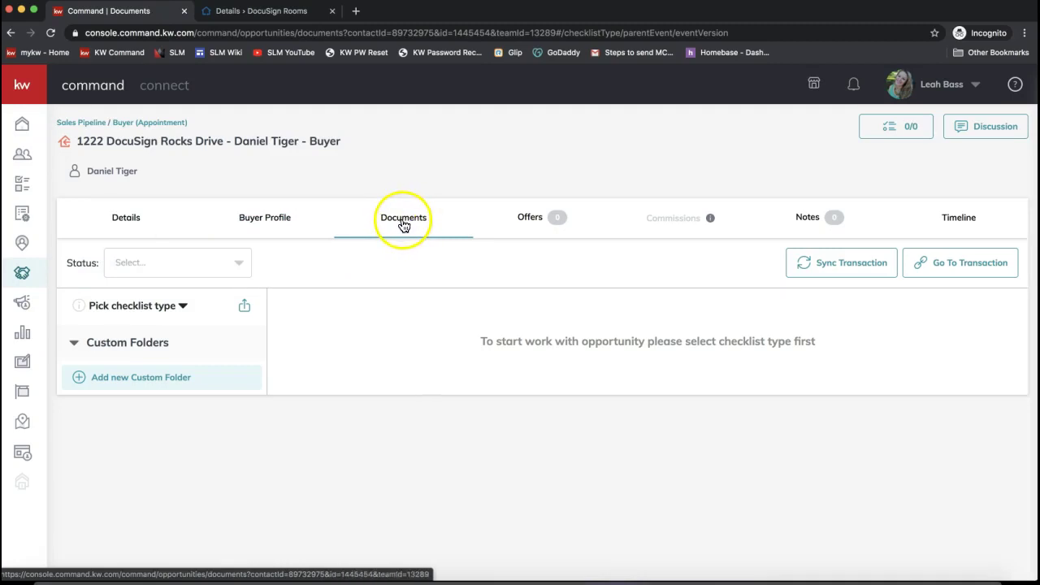
click(415, 226)
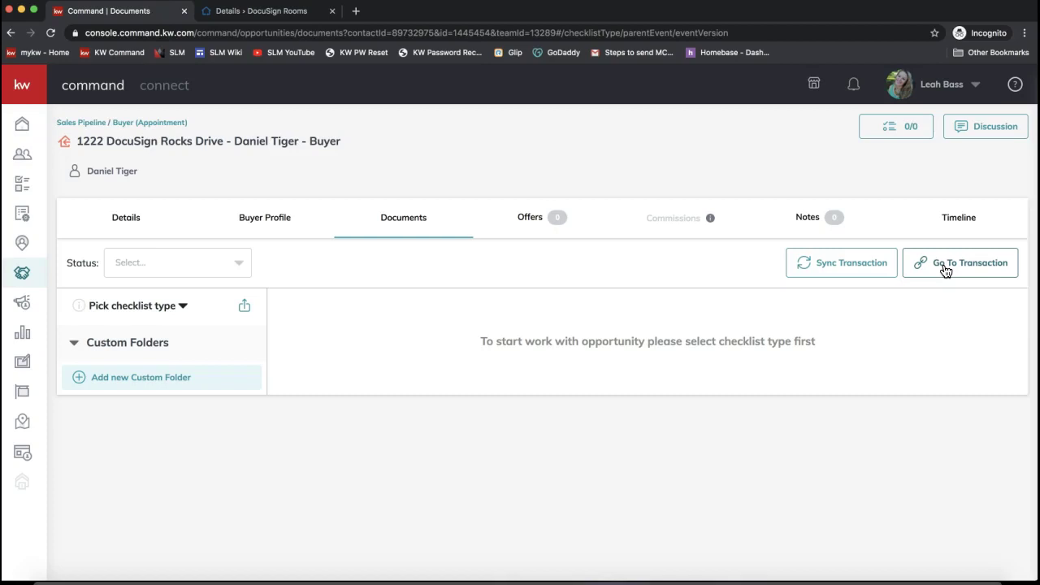
- Return to the Rooms details and send the copied Google Drive link in the join.me chat
click(288, 12)
click(418, 201)
scroll(418, 199, up, 3)
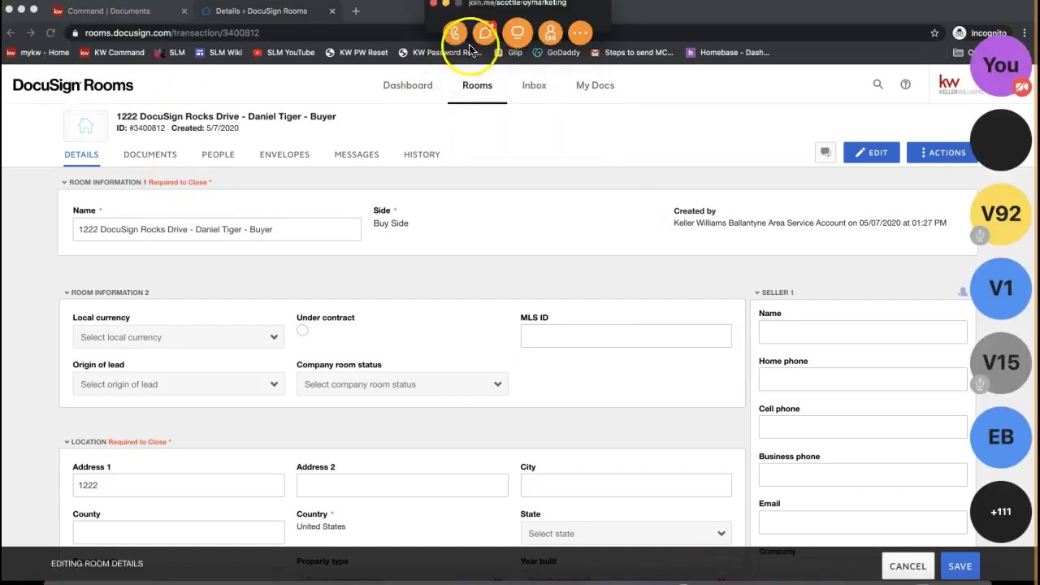
click(485, 32)
click(520, 360)
key(ctrl+v)
key(Return)
click(326, 63)
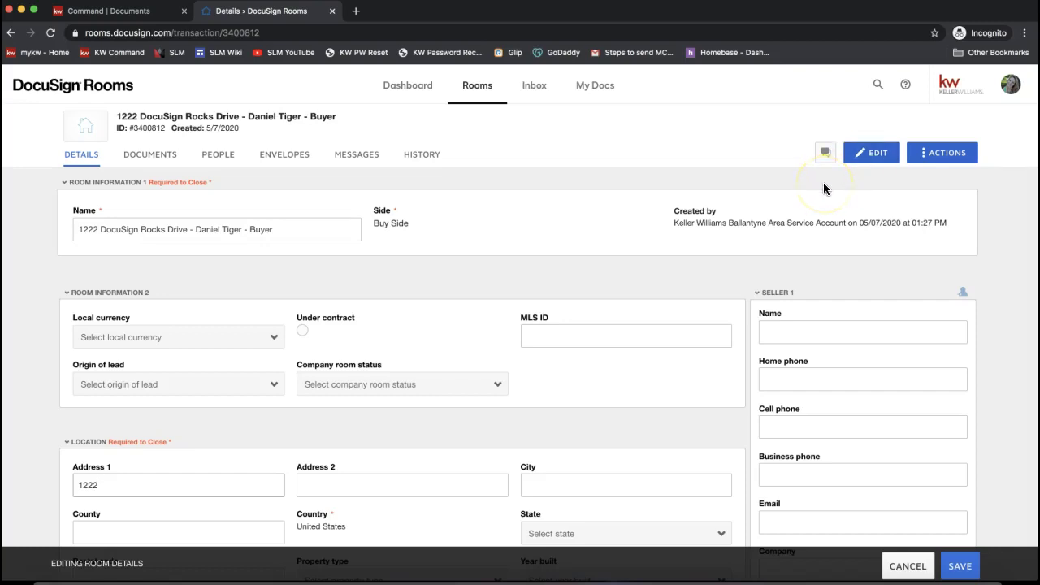
- Enter Charlotte as the room's city and NC as its county
scroll(819, 185, down, 5)
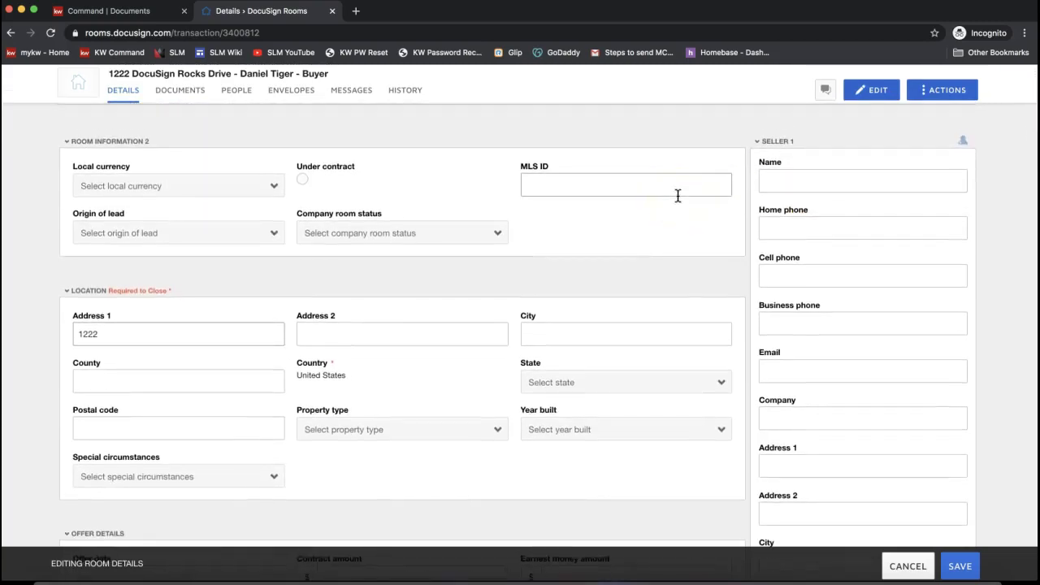
scroll(677, 195, down, 2)
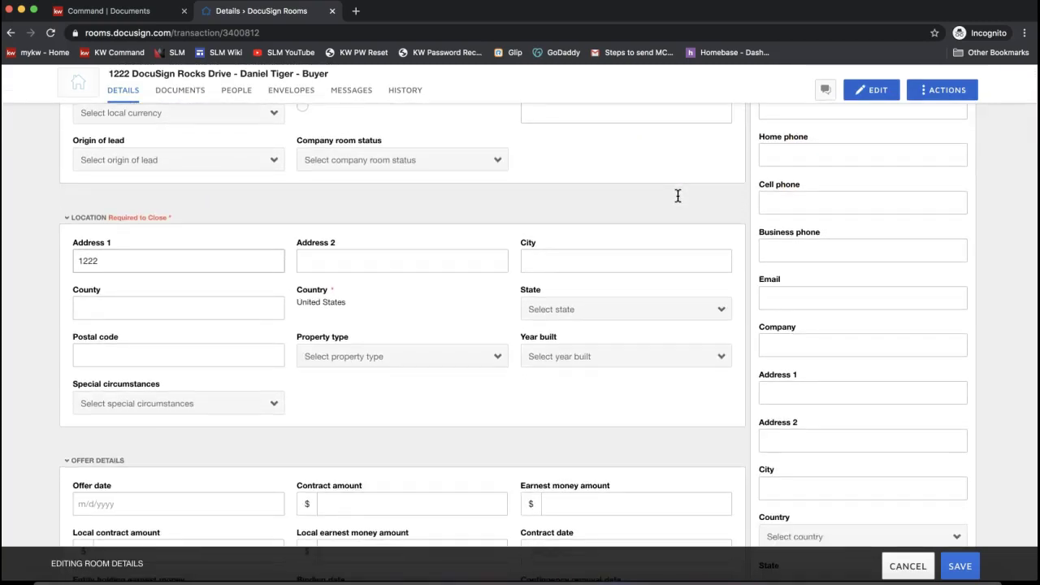
scroll(174, 302, up, 5)
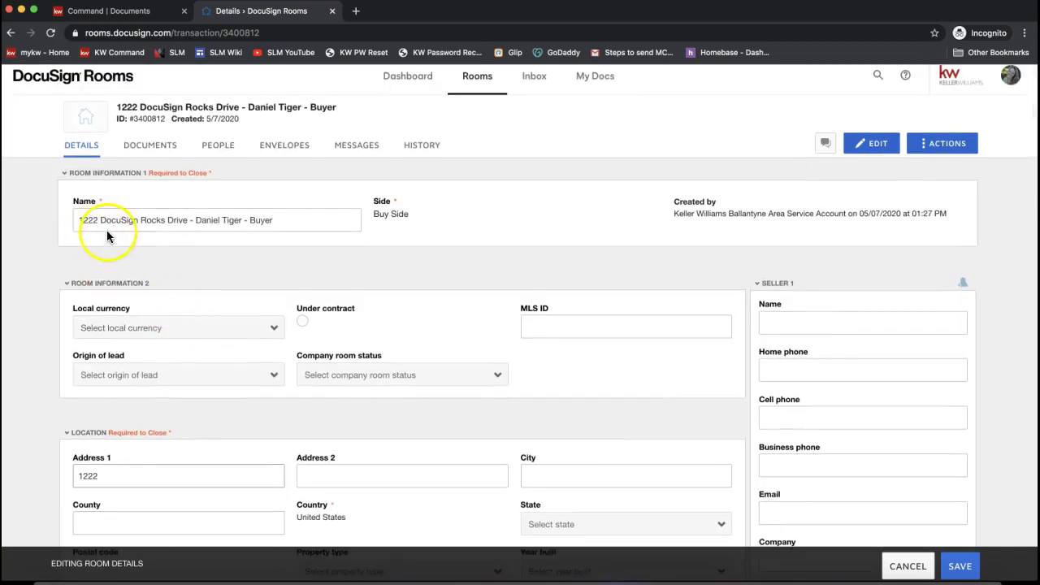
scroll(121, 280, down, 4)
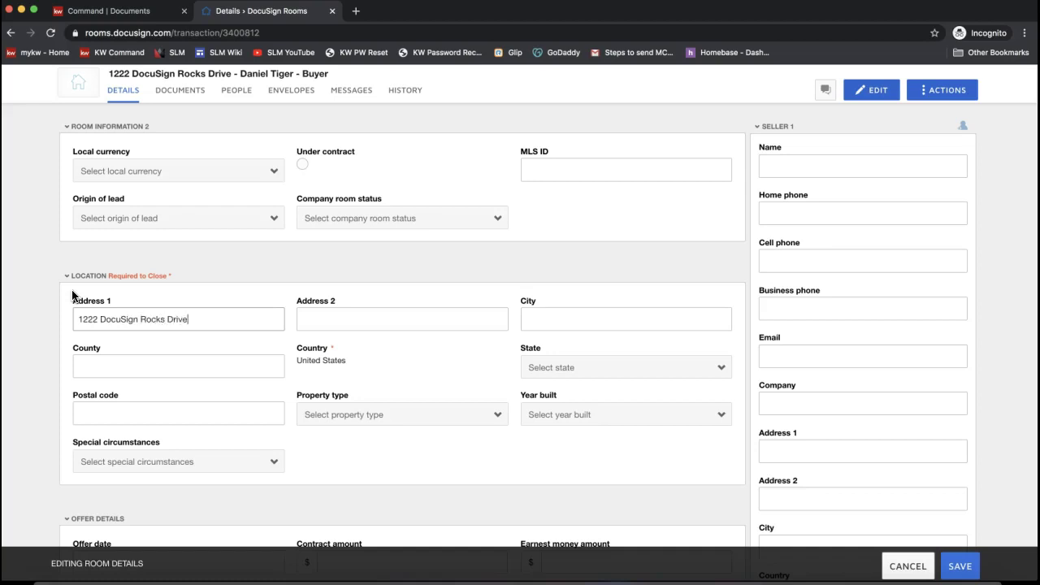
click(601, 318)
text(Charlotte)
key(Tab)
text(NC)
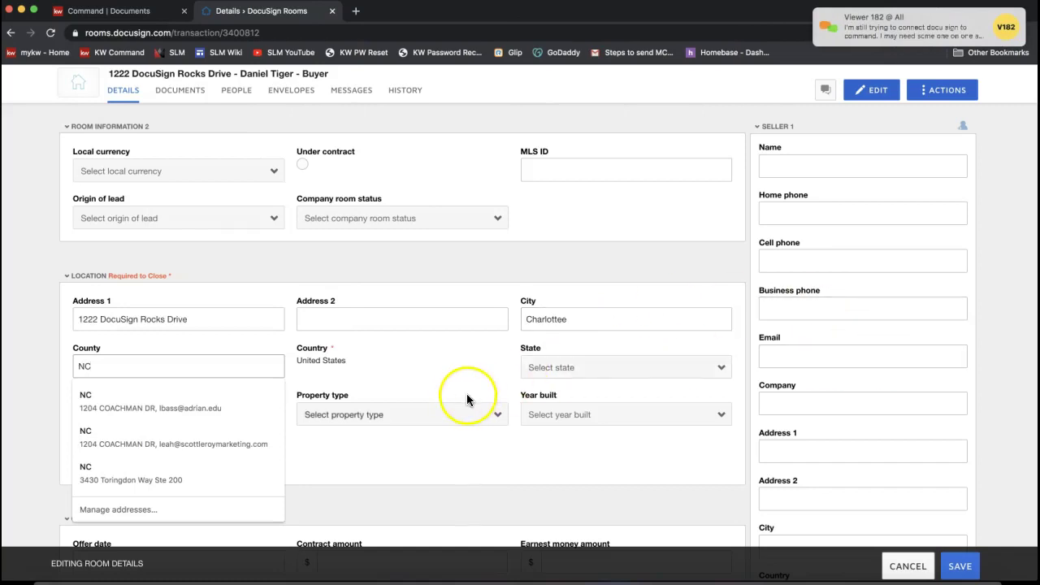
click(402, 355)
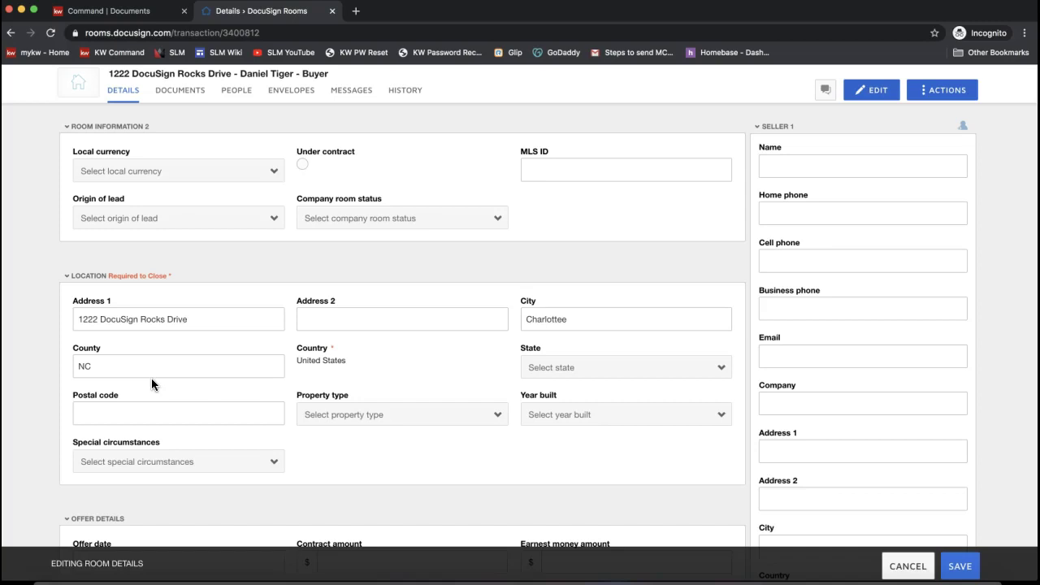
- Scroll the room form past the Seller and Listing Agent sections down to Buyer 1
scroll(253, 372, down, 2)
scroll(735, 307, up, 2)
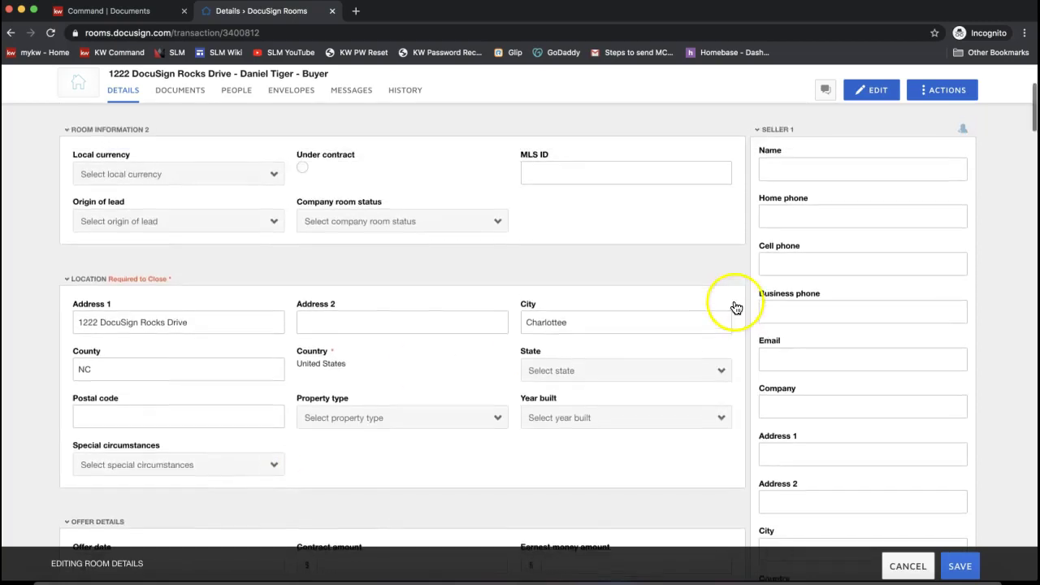
scroll(376, 291, down, 6)
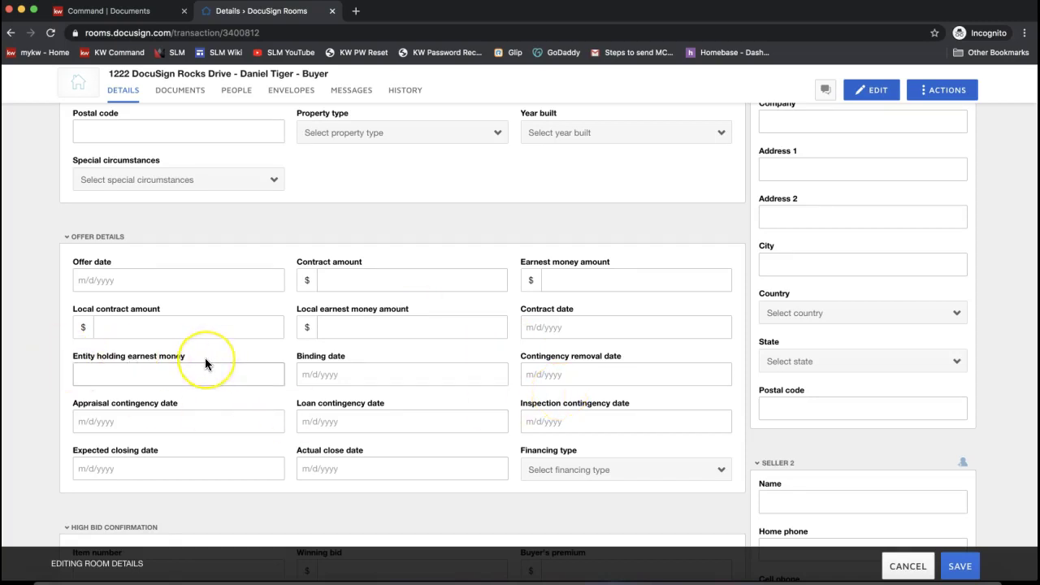
scroll(205, 359, up, 1)
scroll(205, 360, up, 5)
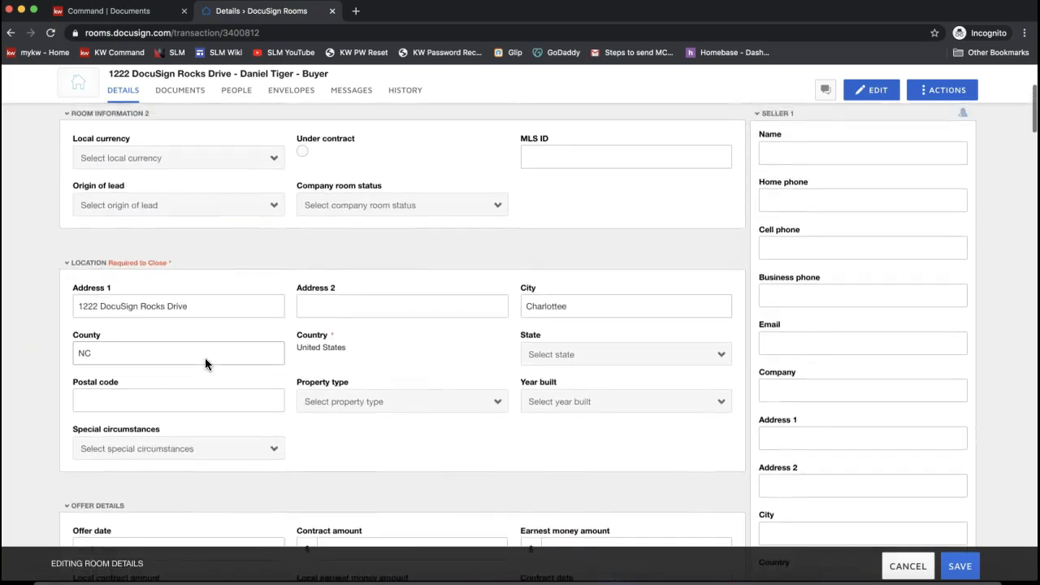
scroll(204, 358, down, 1)
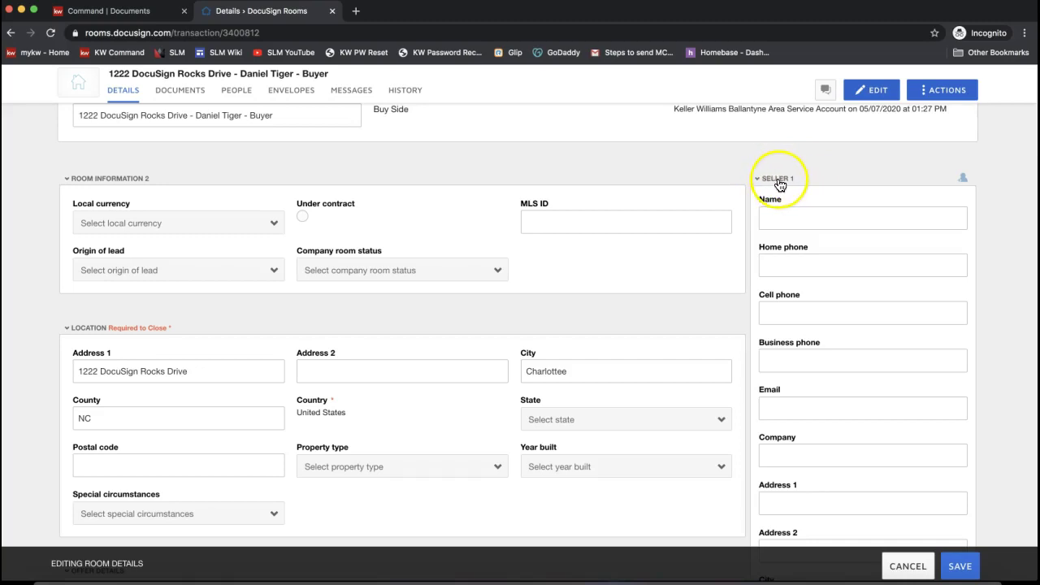
scroll(795, 180, down, 1)
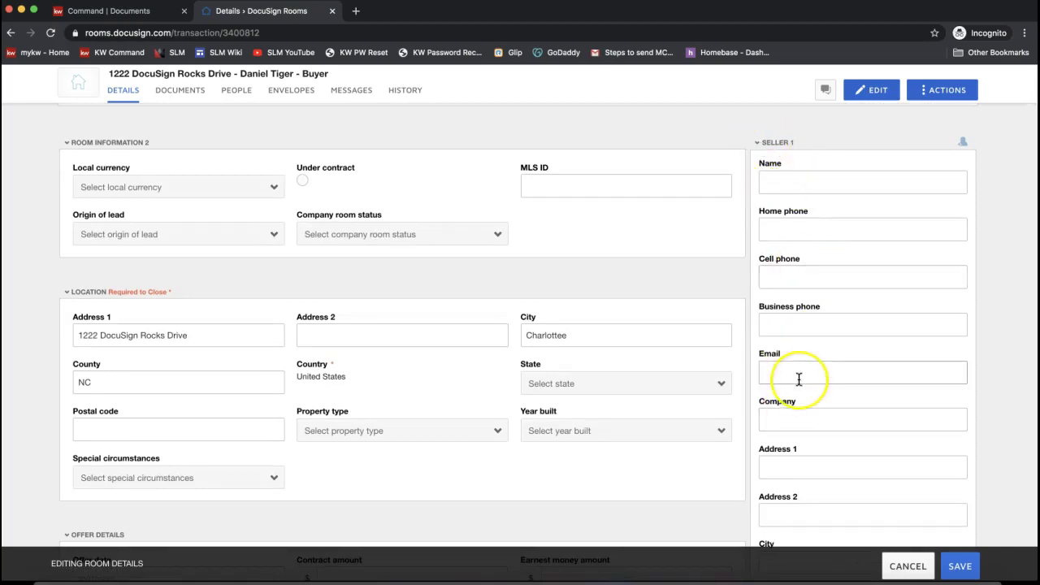
scroll(799, 378, down, 5)
scroll(799, 379, down, 9)
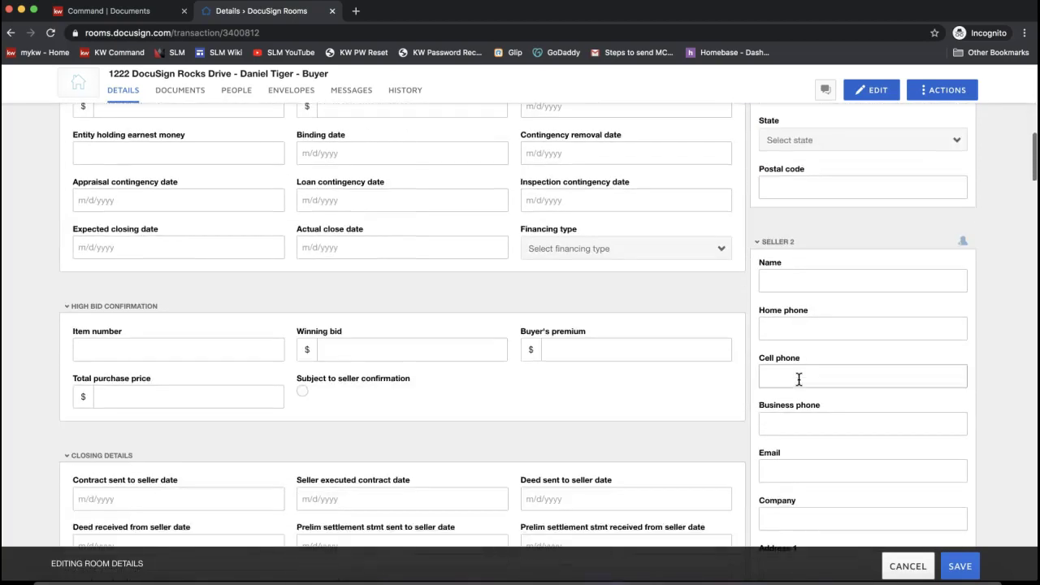
scroll(799, 379, down, 2)
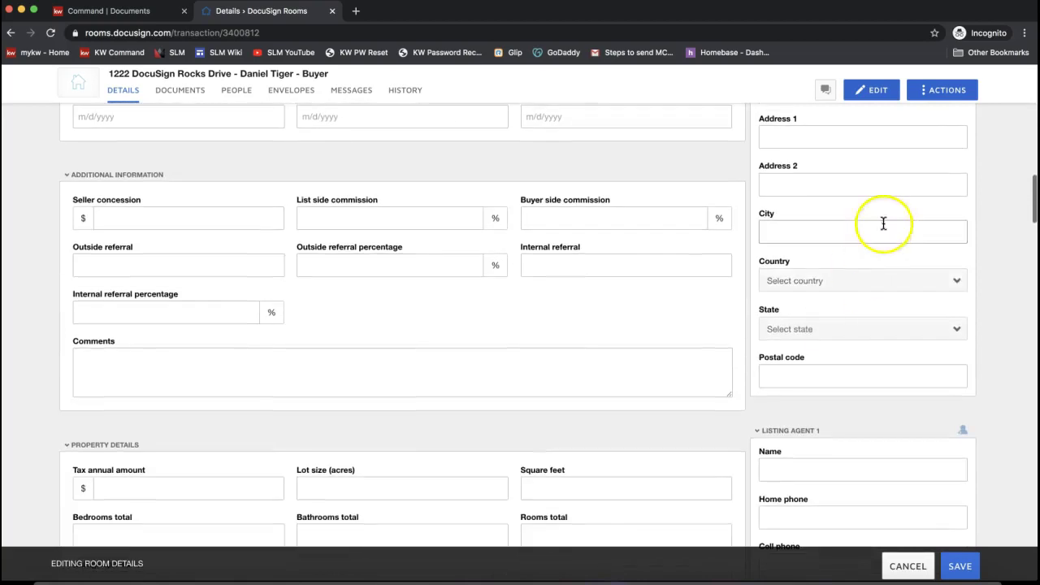
scroll(909, 398, down, 3)
scroll(908, 398, down, 12)
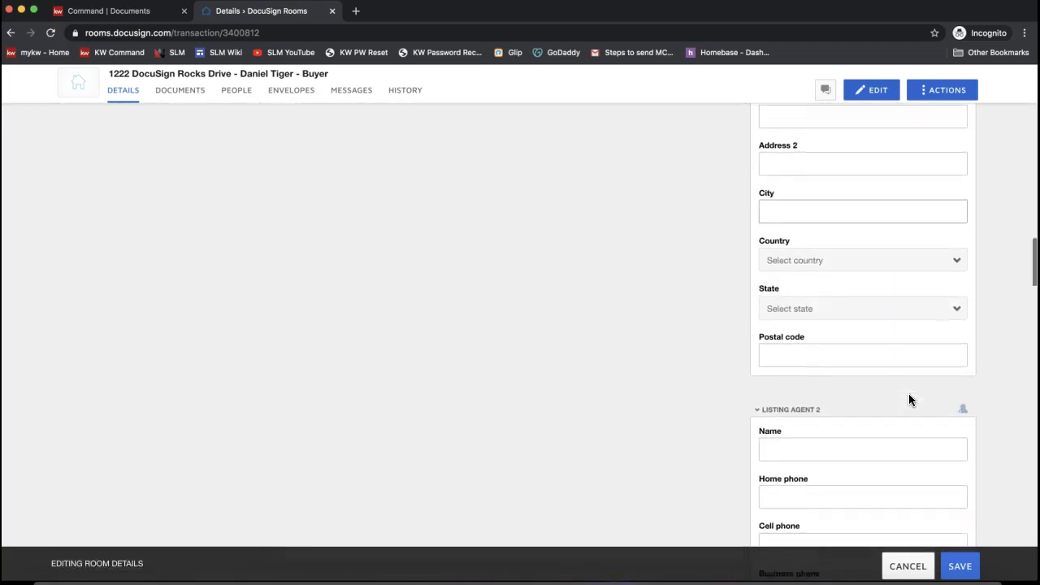
scroll(908, 397, down, 10)
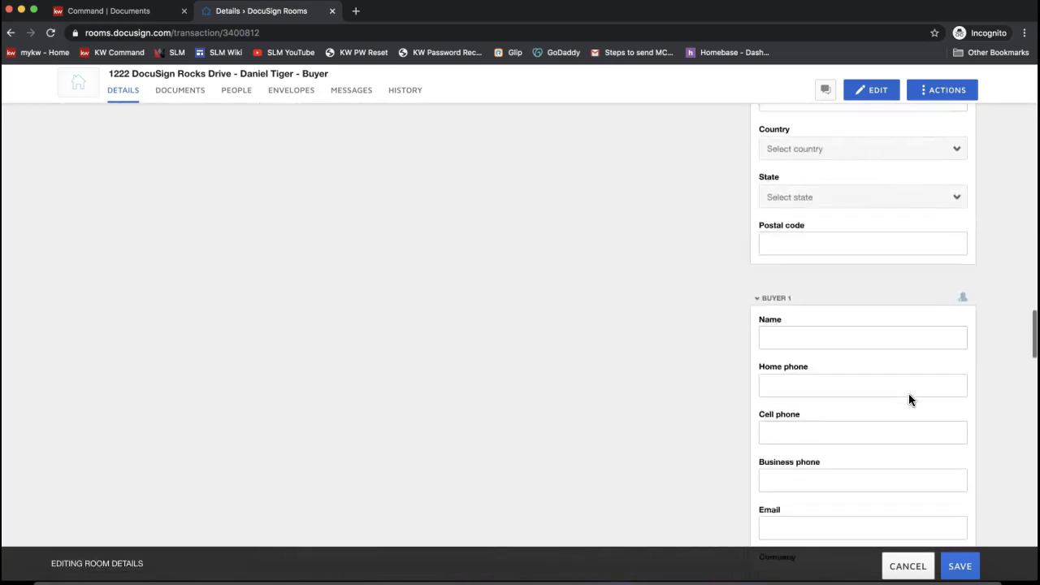
scroll(908, 398, down, 7)
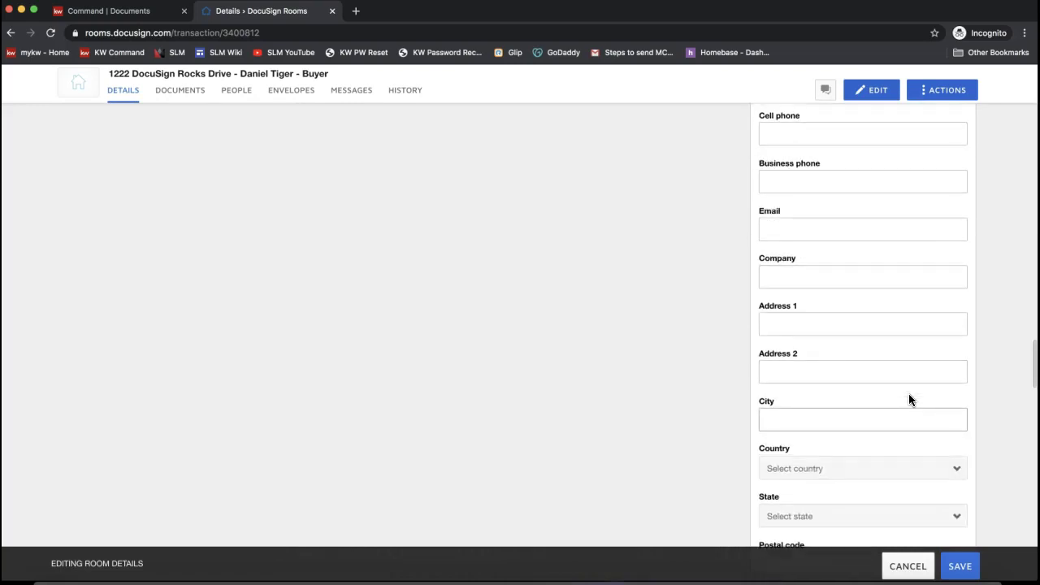
scroll(909, 398, up, 8)
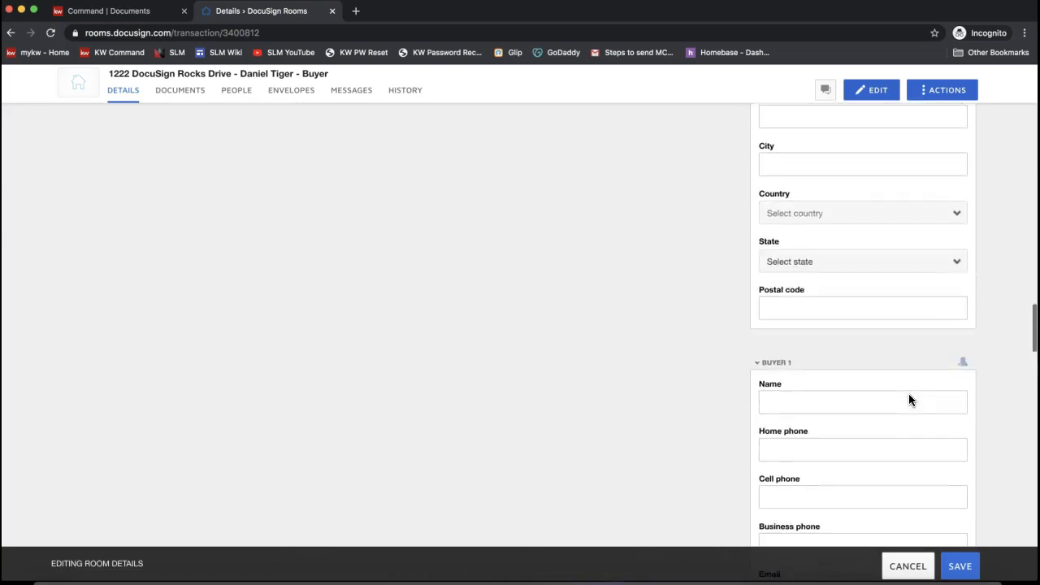
- Enter the buyer's full name in the Buyer 1 Name field
click(761, 238)
click(688, 258)
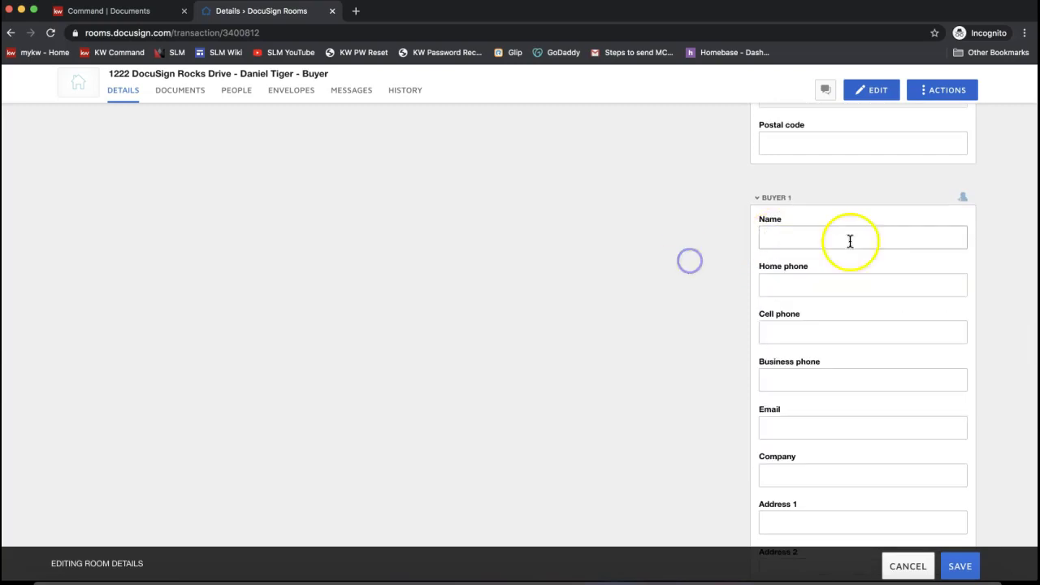
click(810, 239)
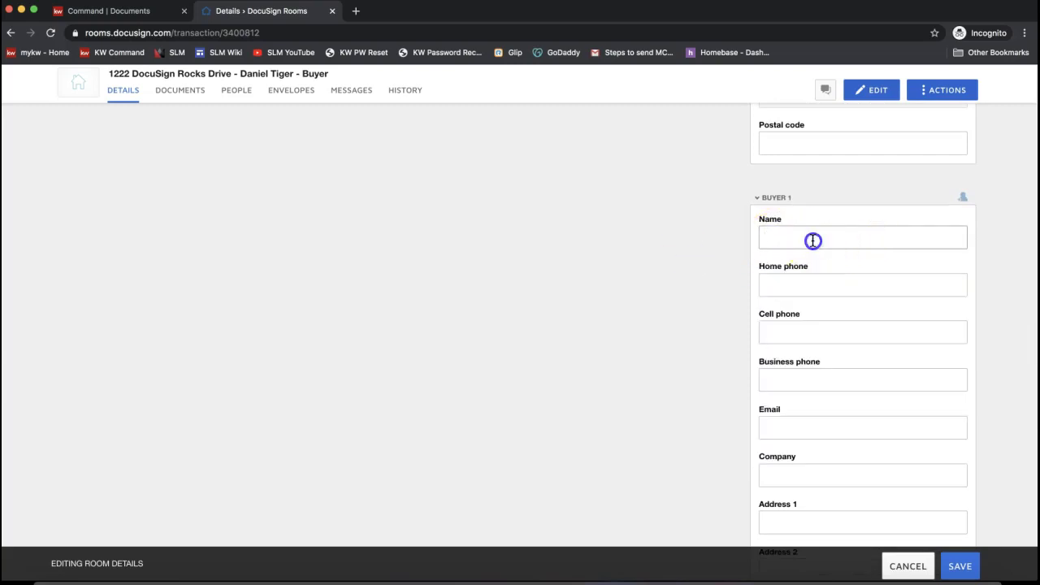
text(D)
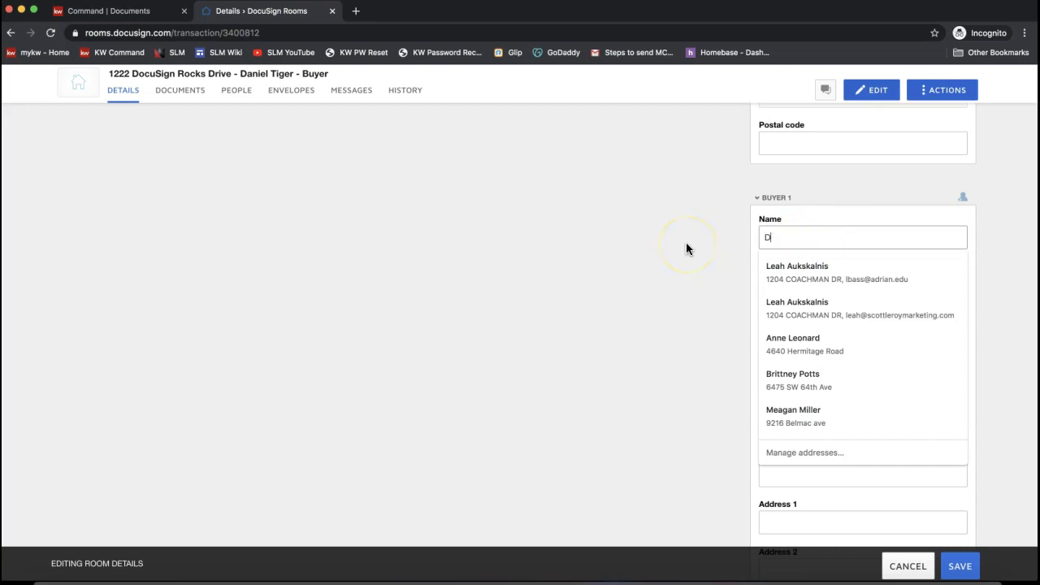
text(aniel Tiger)
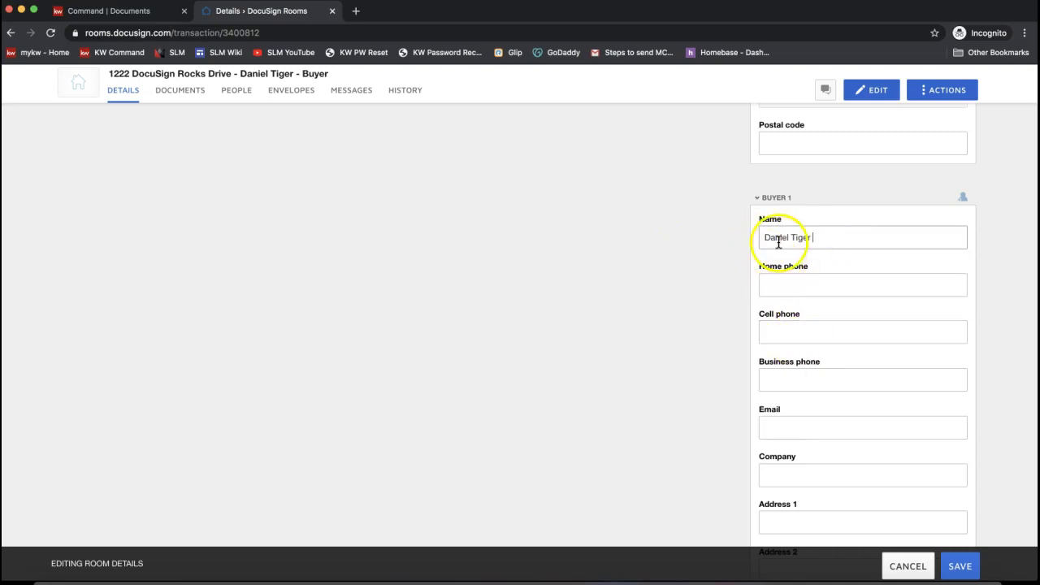
- Fill in the buyer's e-mail address in the Buyer 1 Email field
click(792, 429)
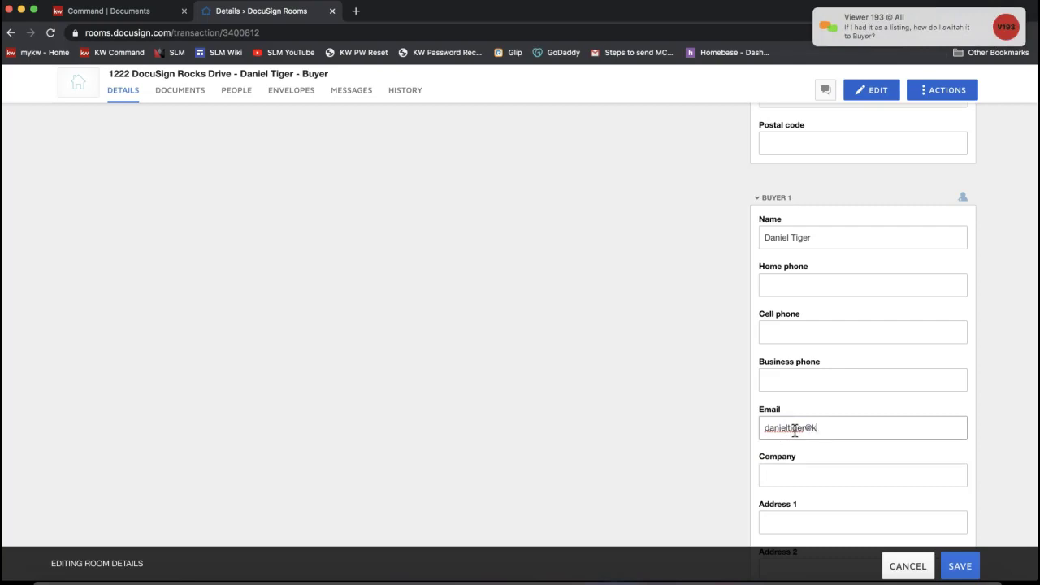
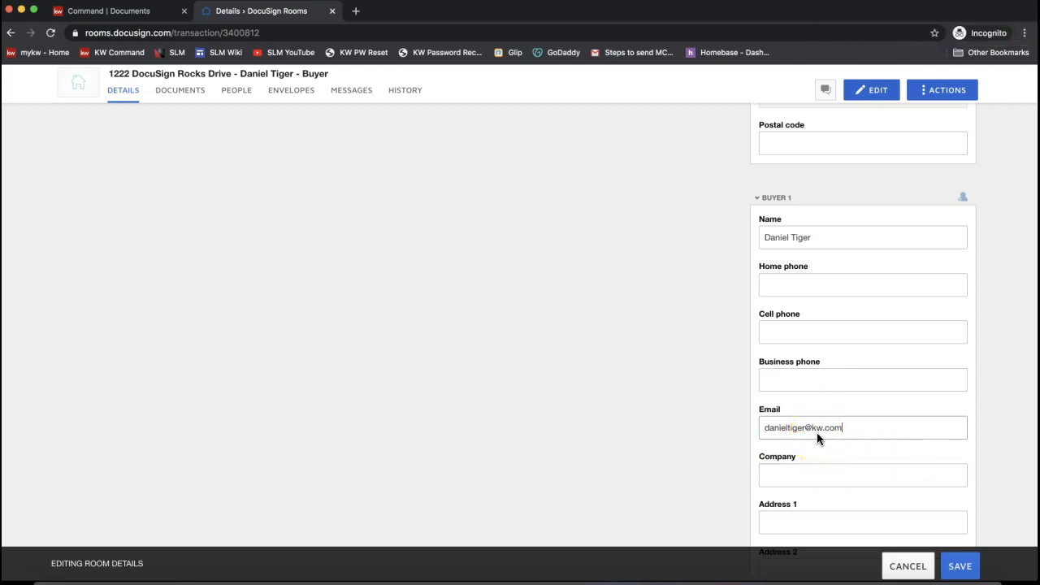
click(817, 238)
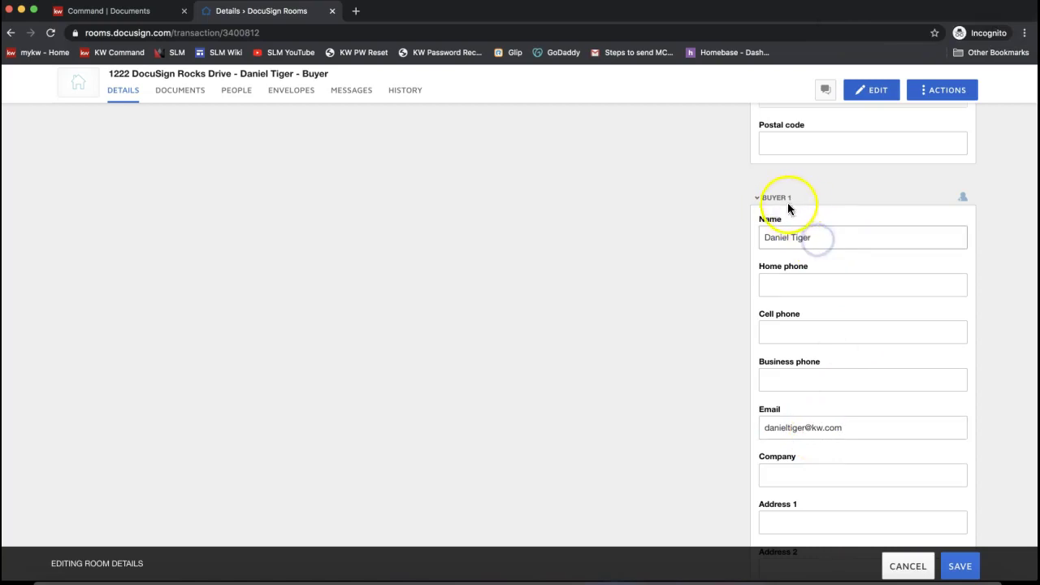
click(813, 432)
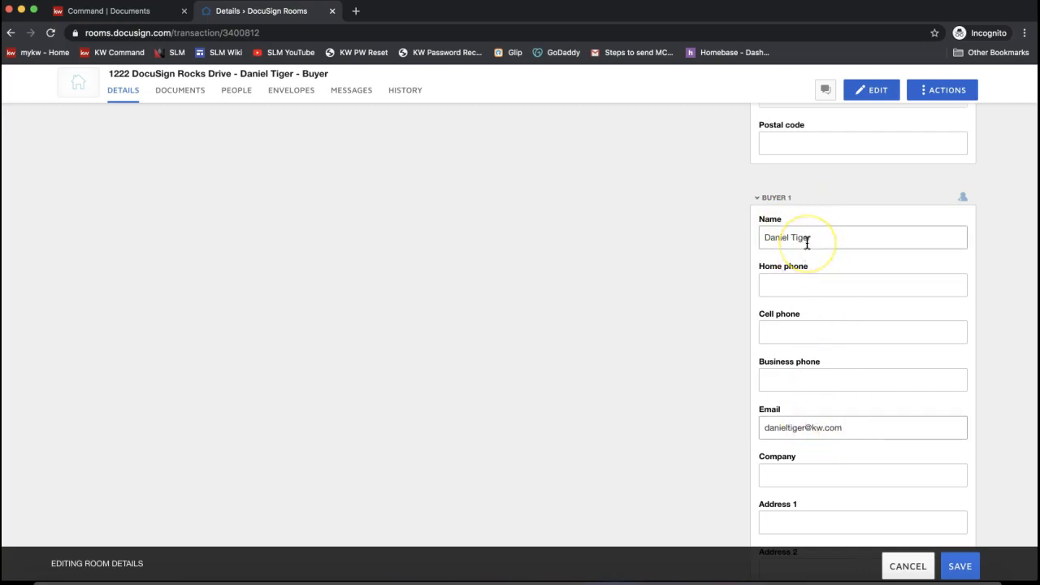
click(807, 243)
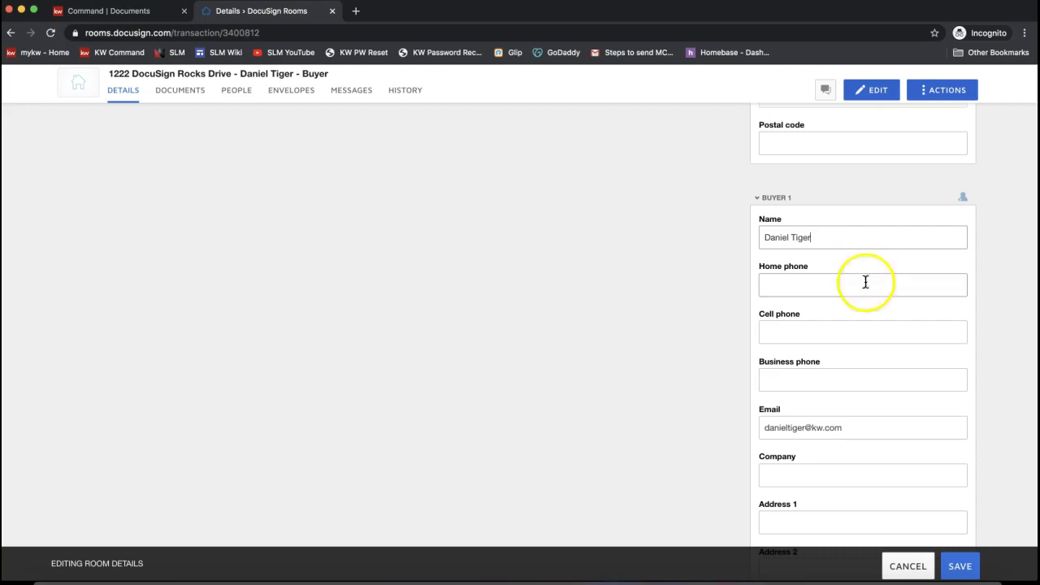
- Enter the buyer agent's full name in the Buyer Agent 1 Name field
scroll(868, 325, down, 2)
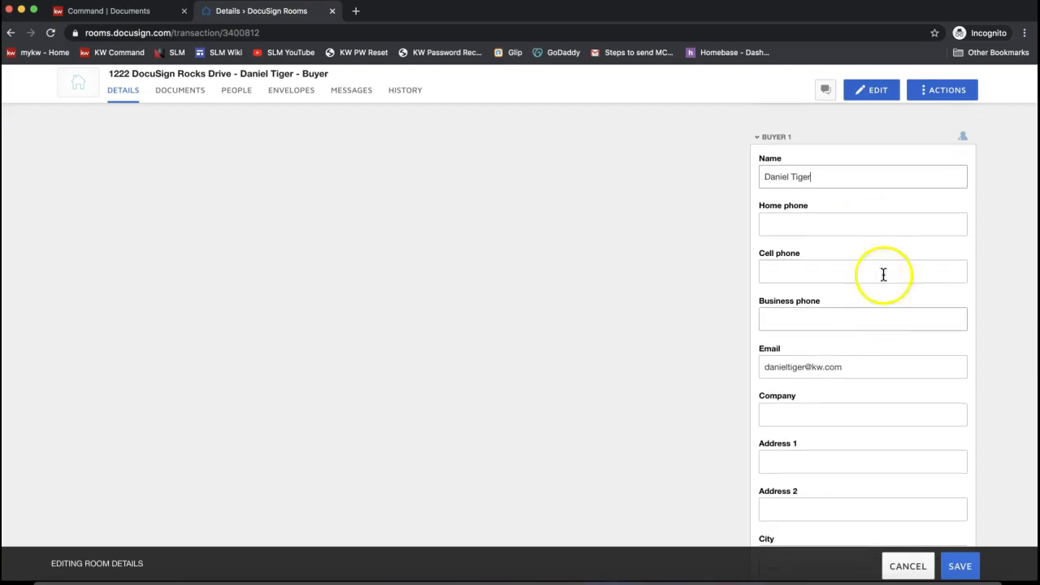
scroll(772, 141, down, 10)
scroll(775, 145, down, 3)
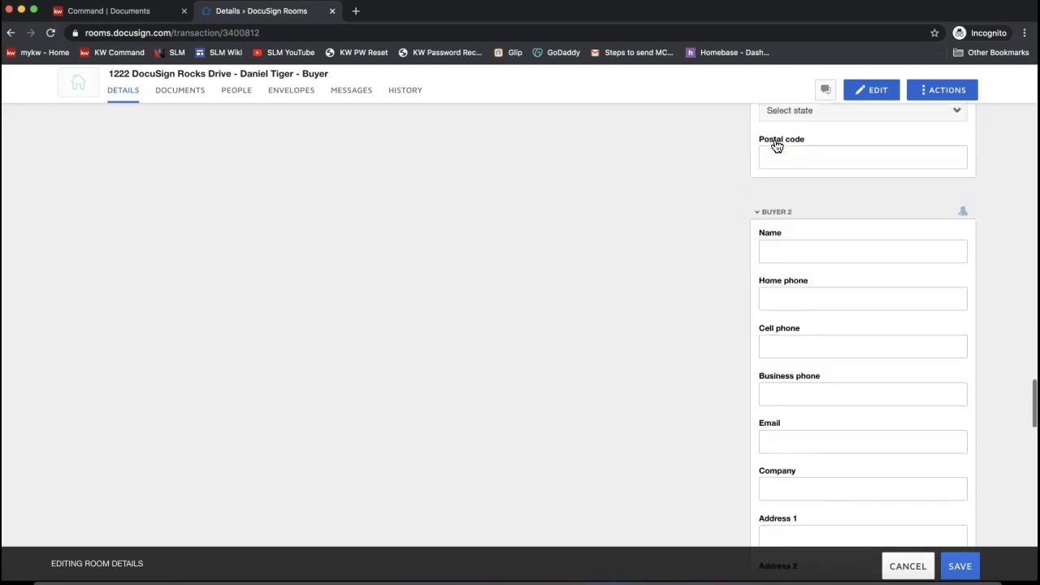
click(793, 227)
scroll(645, 252, down, 12)
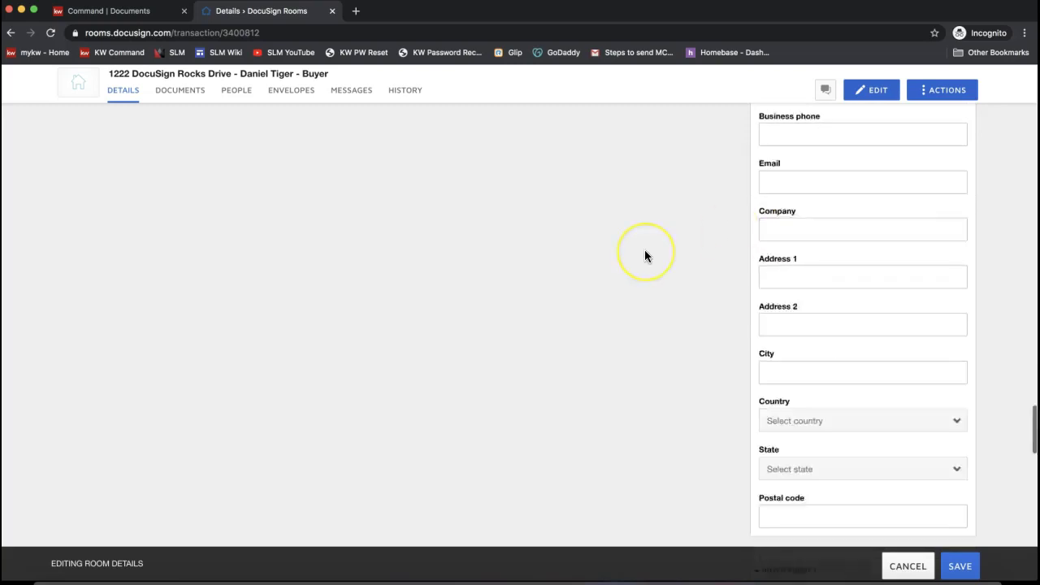
click(841, 326)
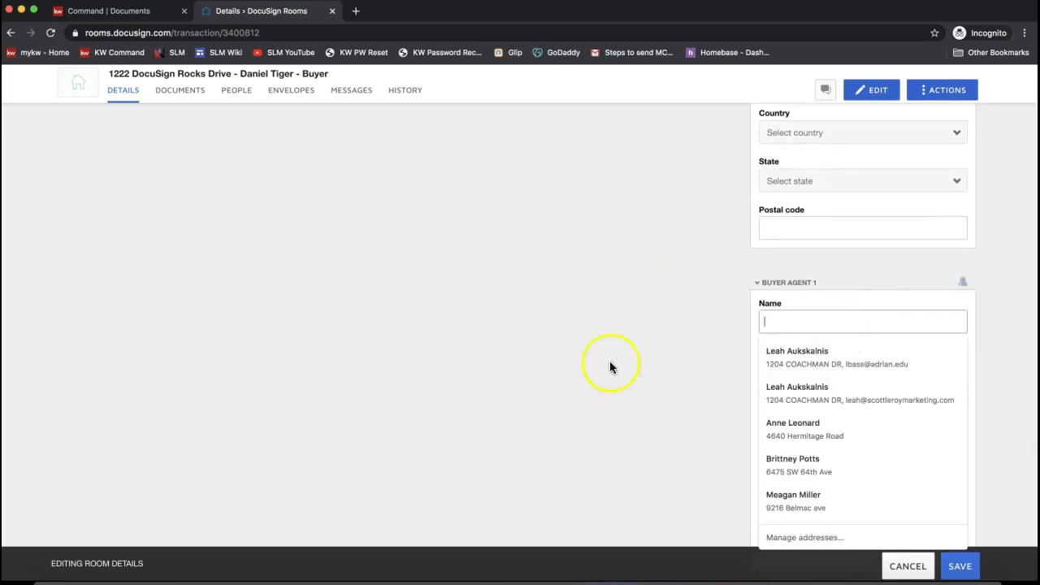
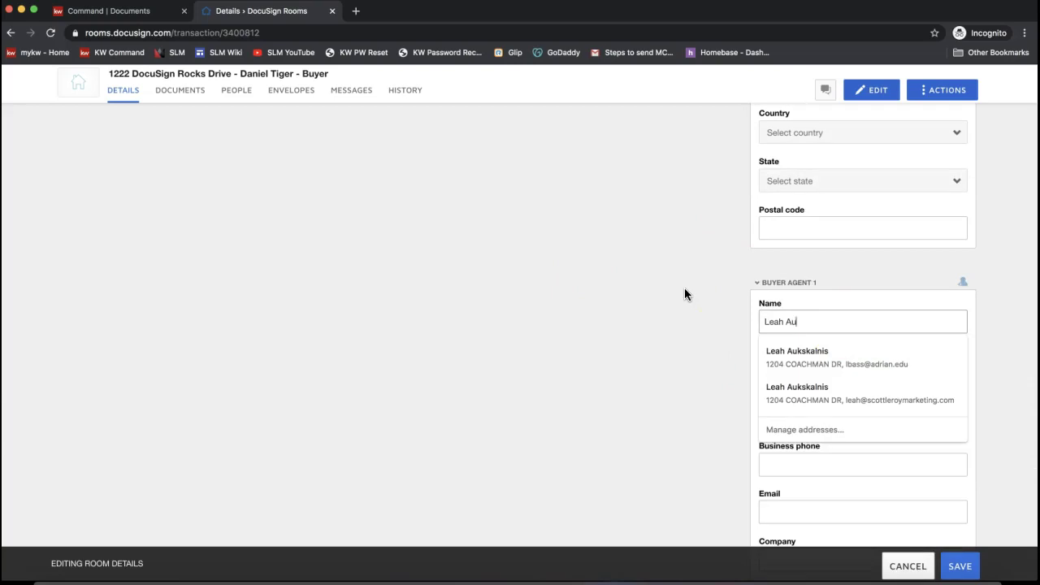
click(564, 276)
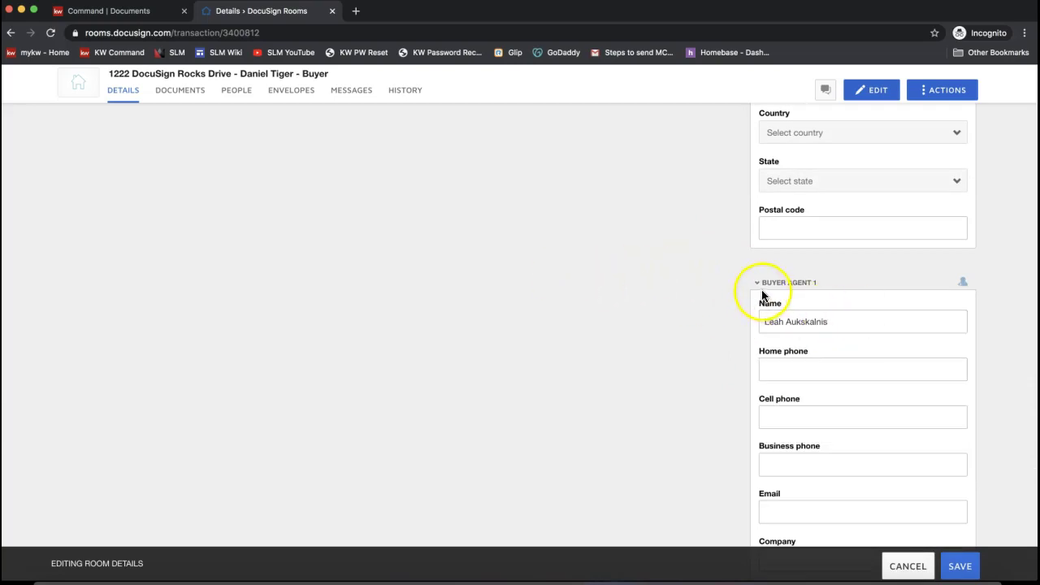
- Fill Buyer Agent 1's e-mail from the saved autofill suggestion, which also supplies the postal code
scroll(812, 351, down, 2)
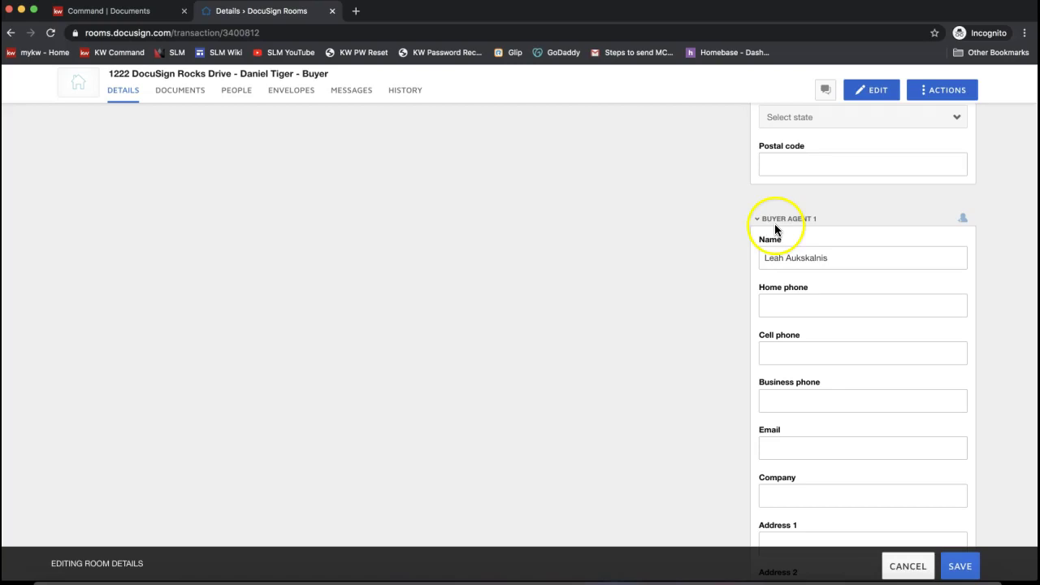
scroll(824, 320, down, 1)
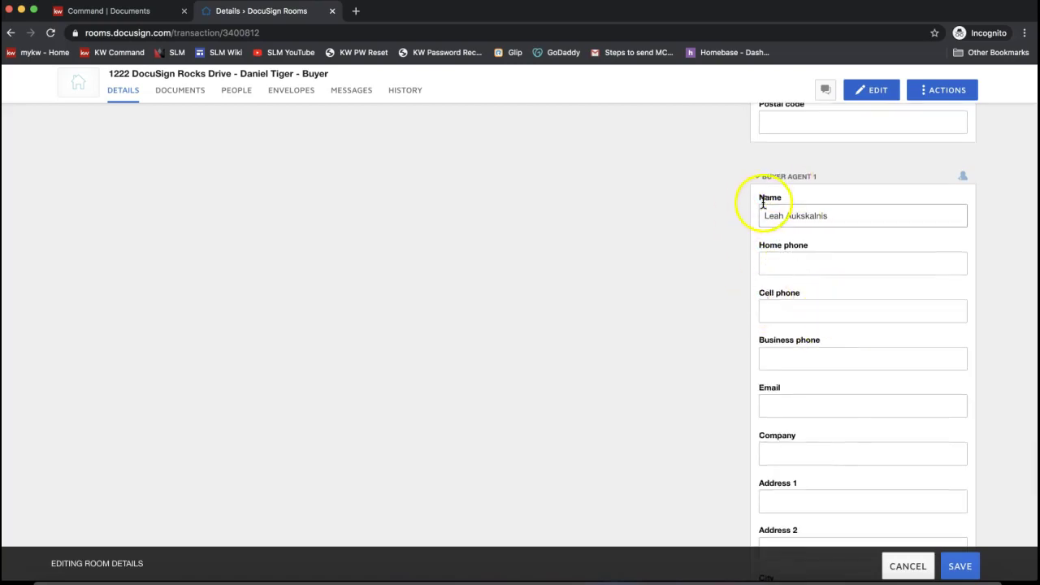
click(808, 408)
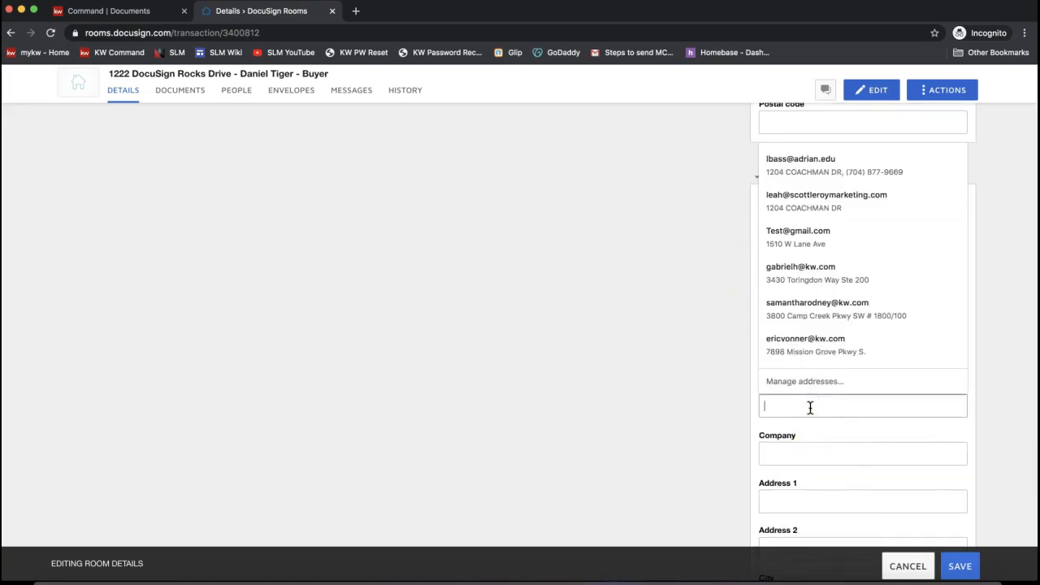
text(leah@sc)
key(Down)
key(Return)
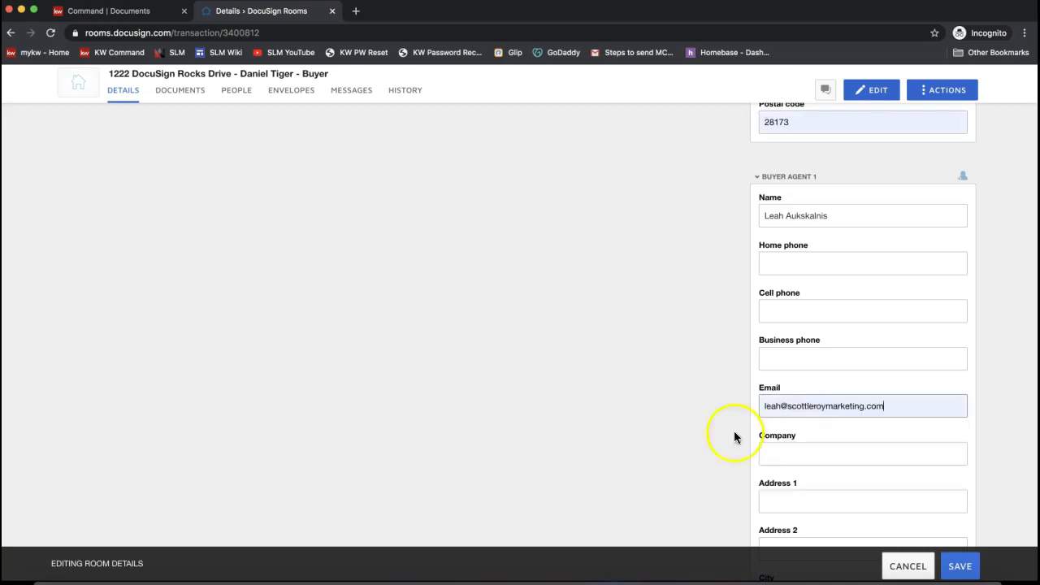
scroll(560, 427, up, 1)
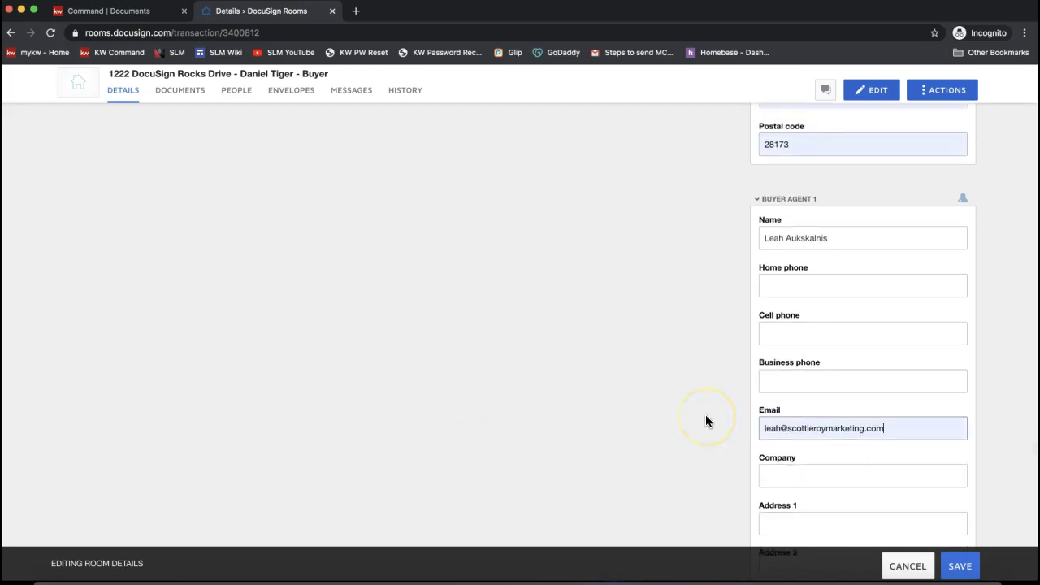
- Save the room's edited details with the SAVE button
click(960, 566)
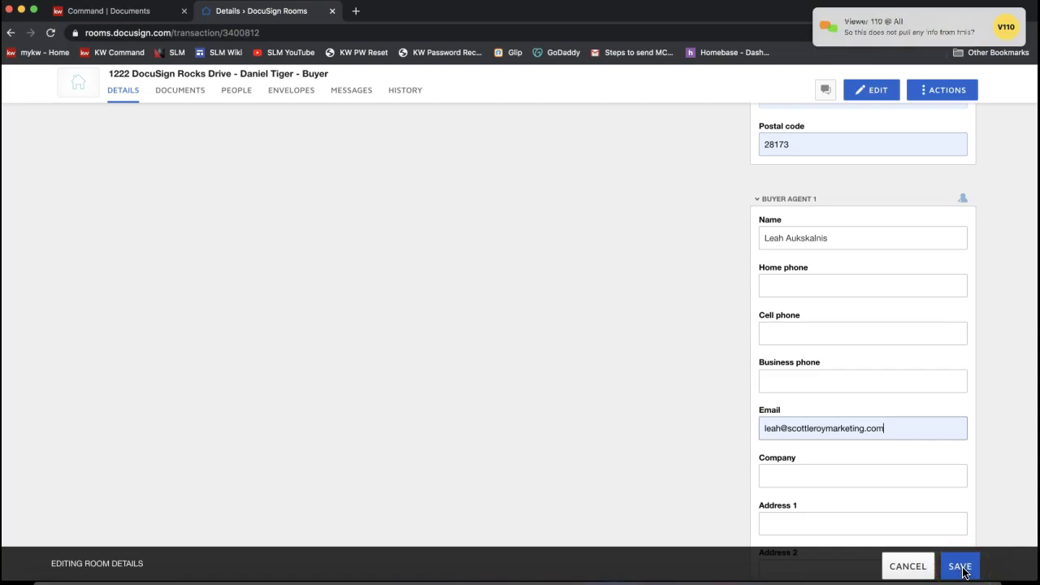
click(960, 567)
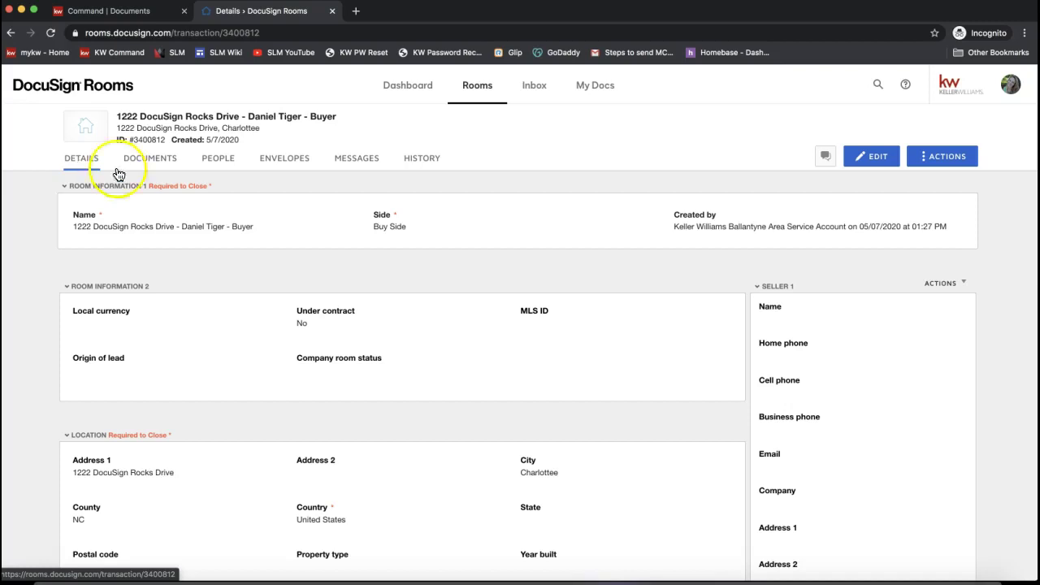
- Send the support e-mail address in the join.me chat, then close the chat and the meeting toolbar
click(700, 580)
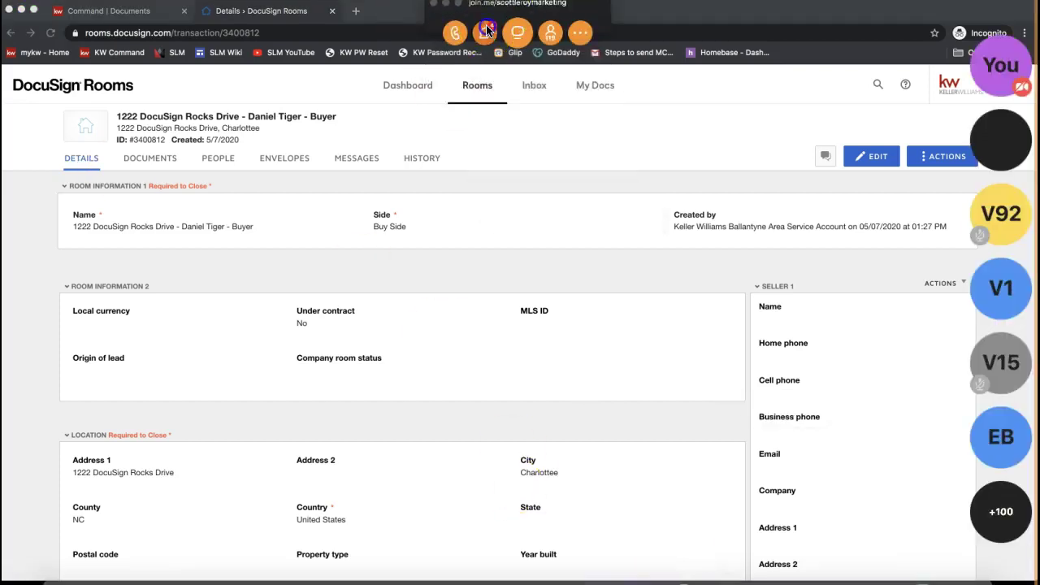
click(485, 33)
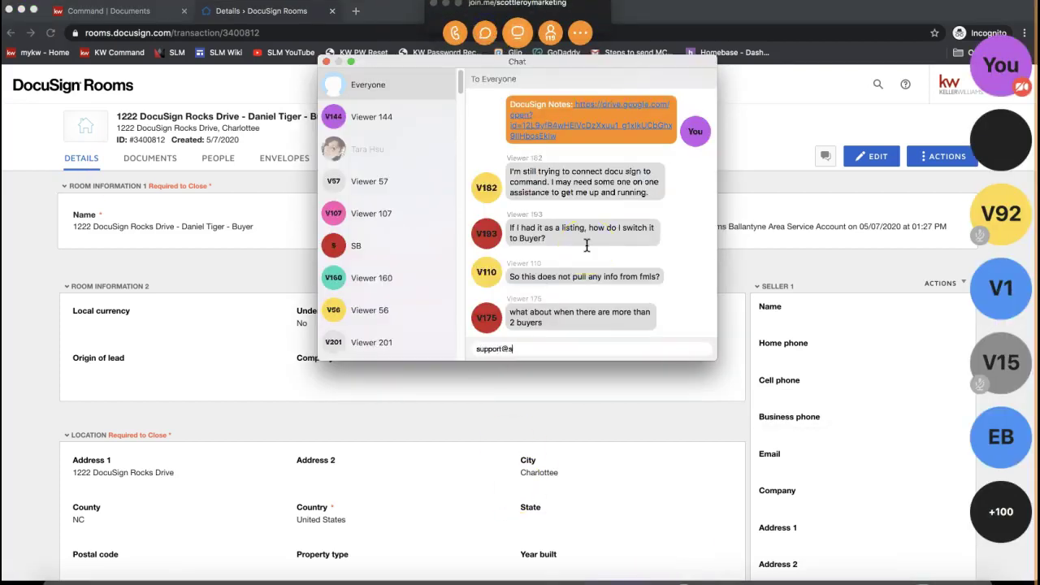
key(Return)
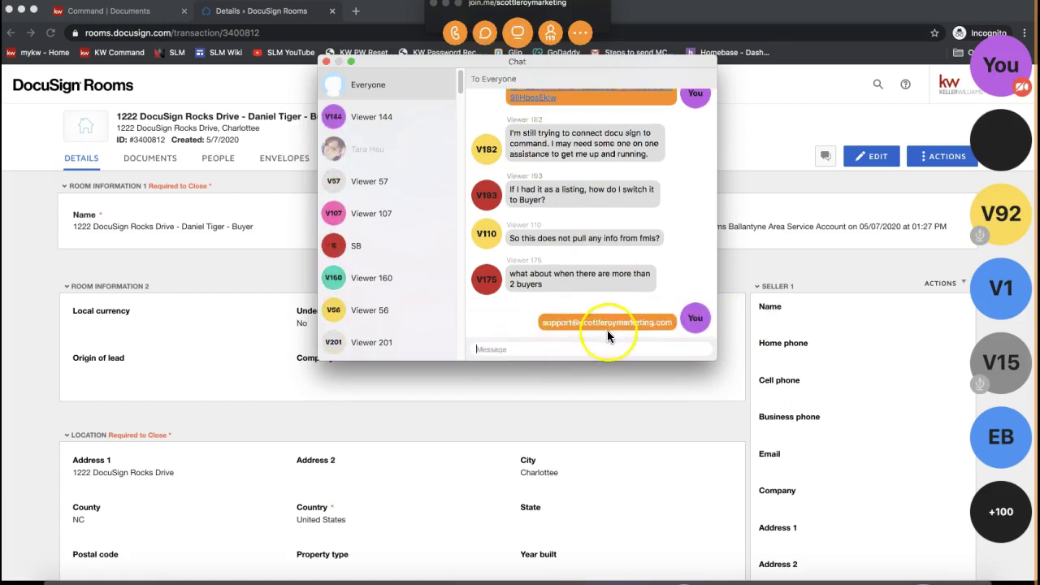
click(325, 62)
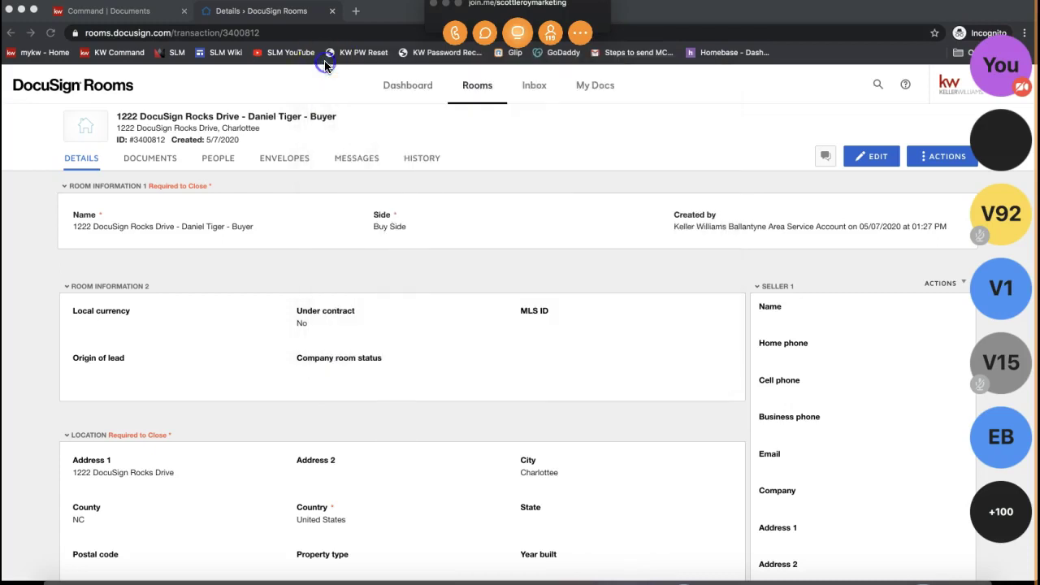
click(445, 7)
click(549, 171)
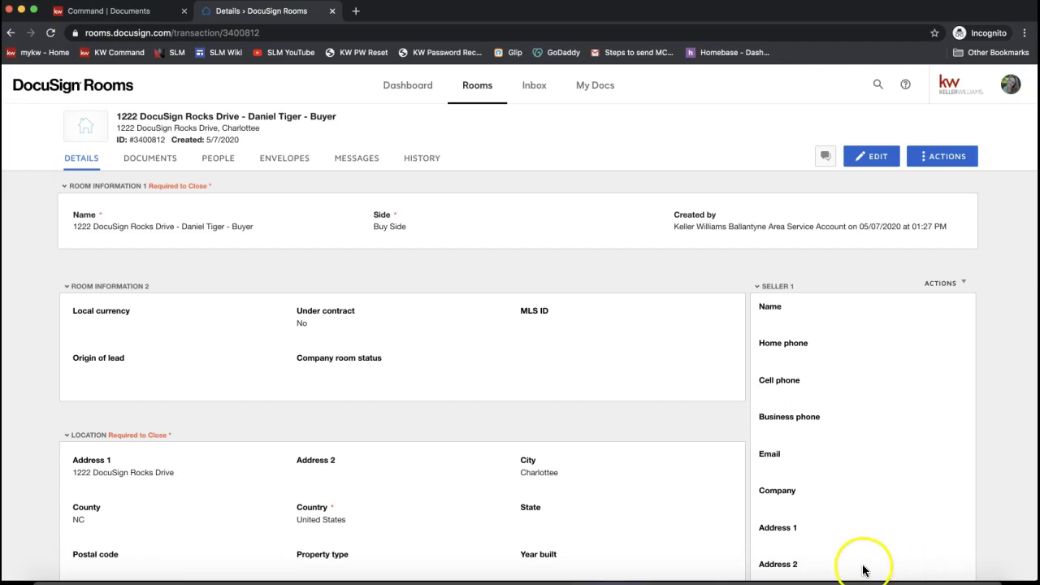
- Switch to the room's DOCUMENTS tab, where Room Docs shows 0
click(150, 165)
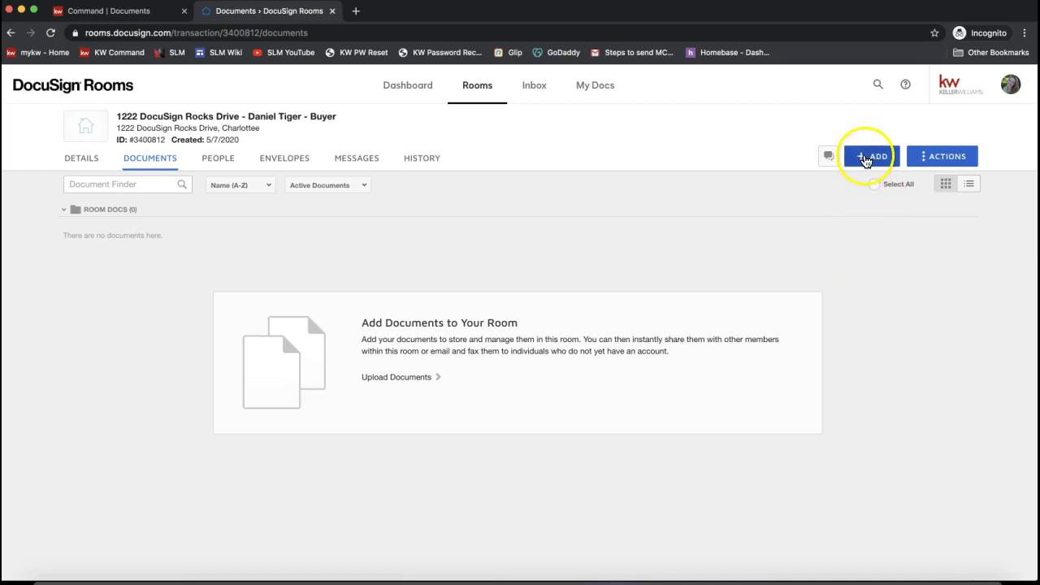
- Choose DocuSign Forms as the source from the + ADD menu
click(866, 161)
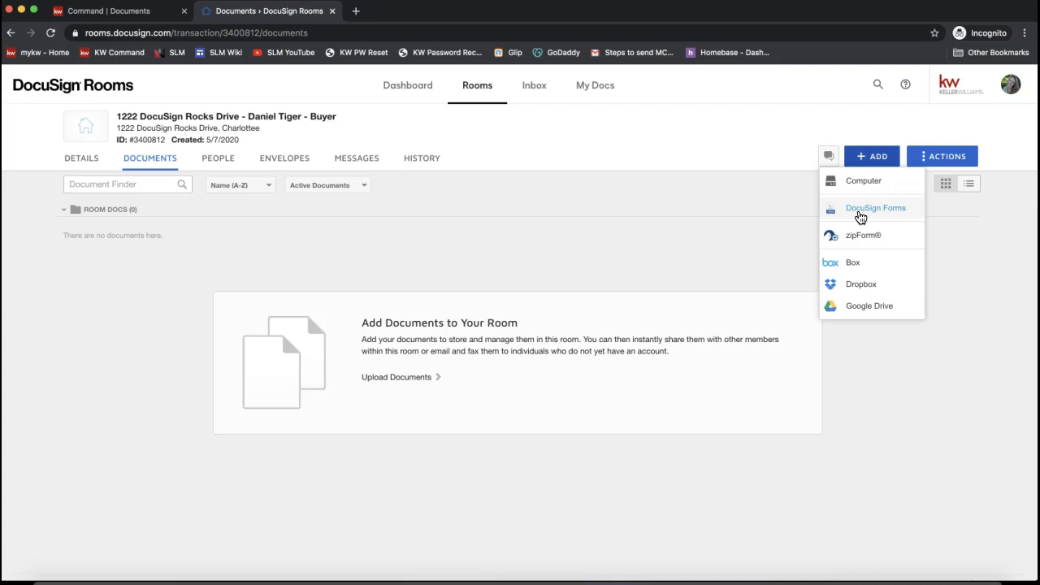
click(892, 210)
click(885, 211)
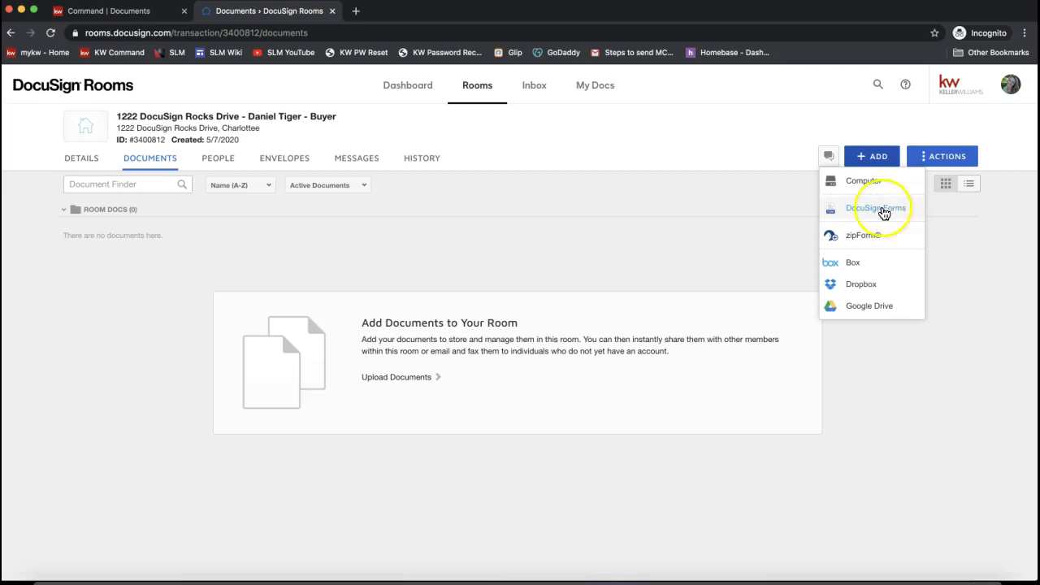
click(886, 212)
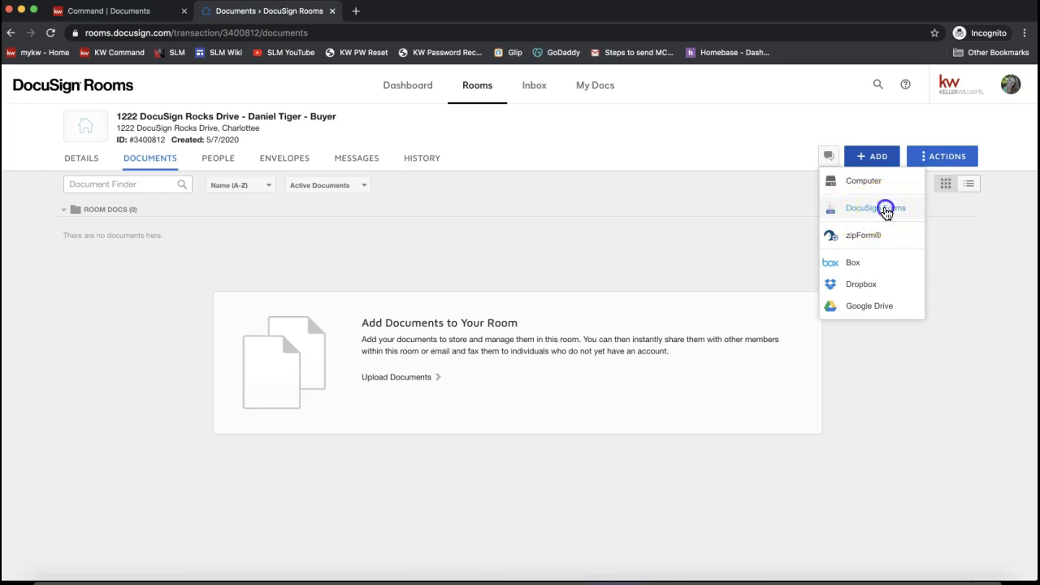
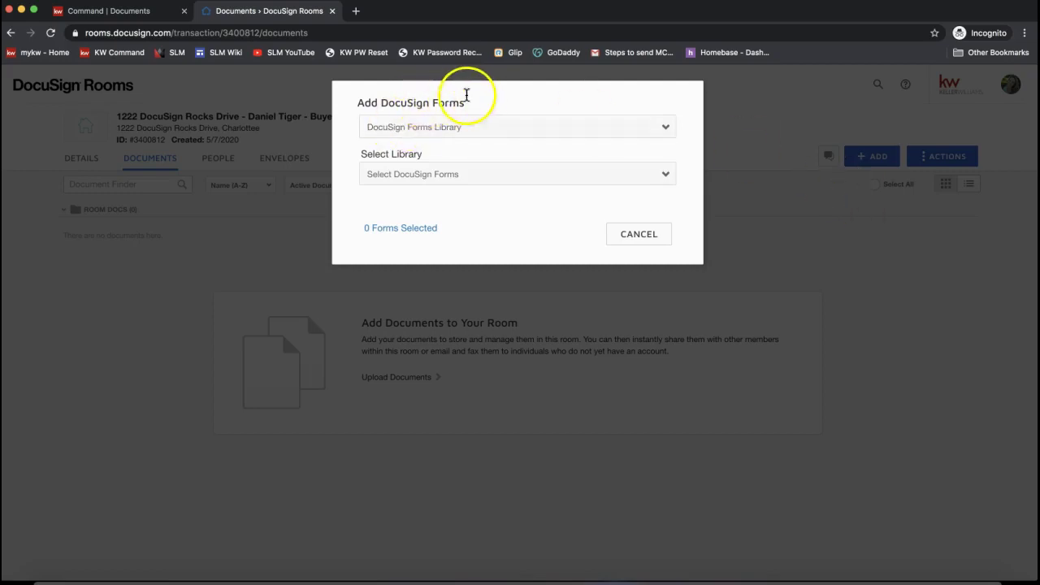
- Keep DocuSign Forms Library as the source and load the CMLS - Canopy MLS (NC) library
drag(477, 102, 363, 102)
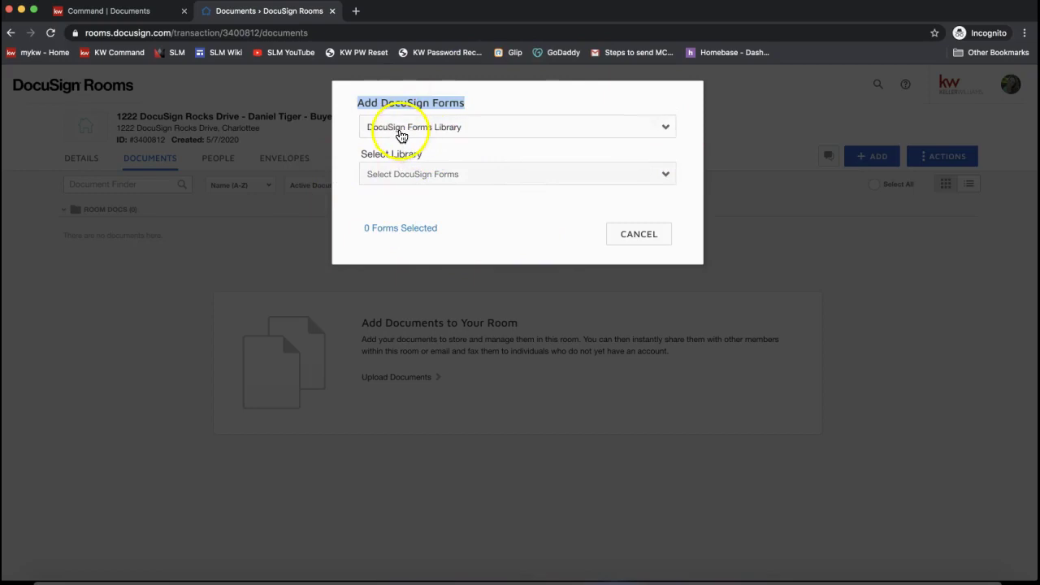
click(399, 132)
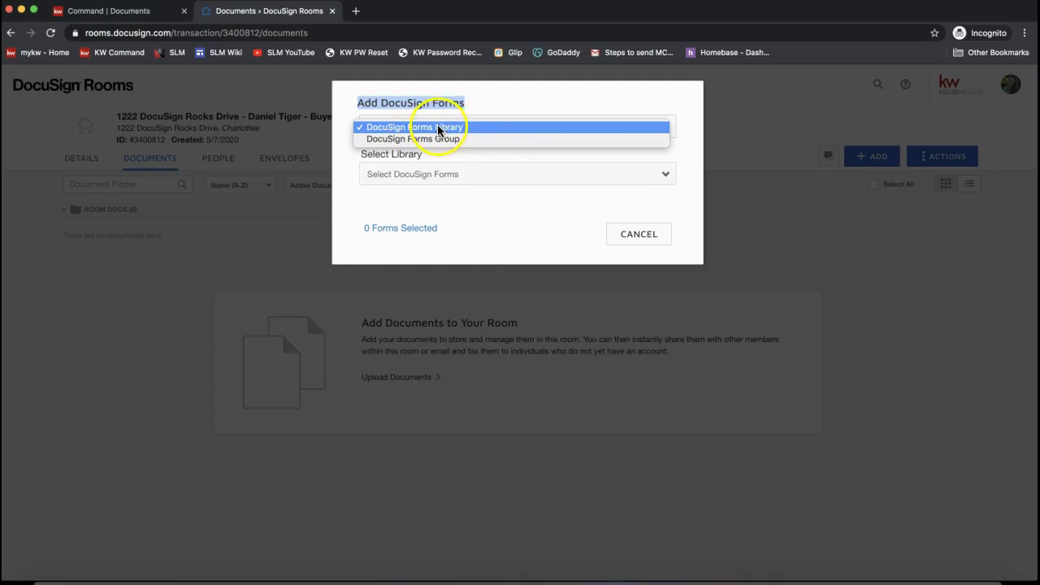
click(437, 128)
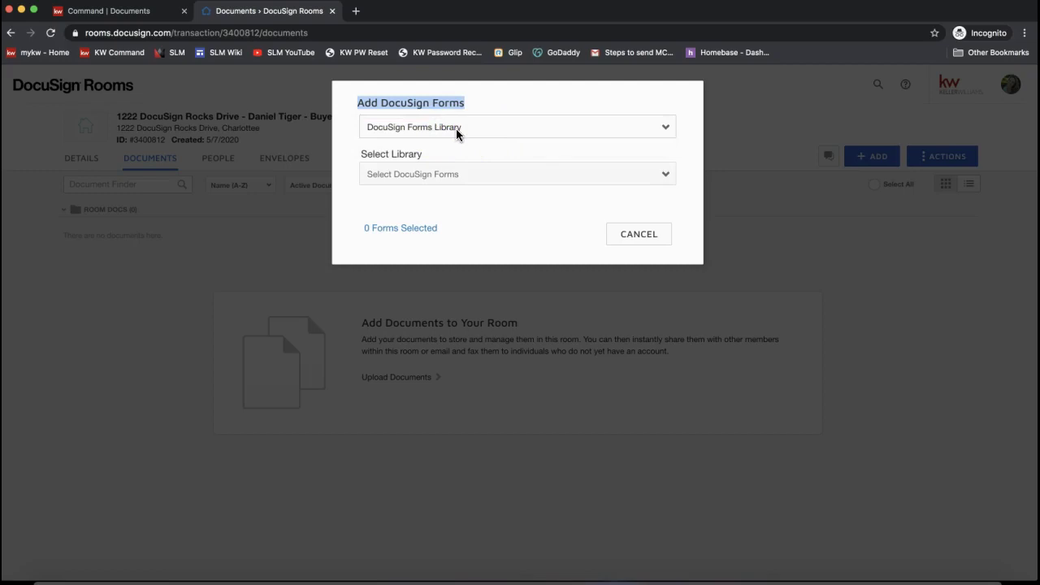
click(443, 174)
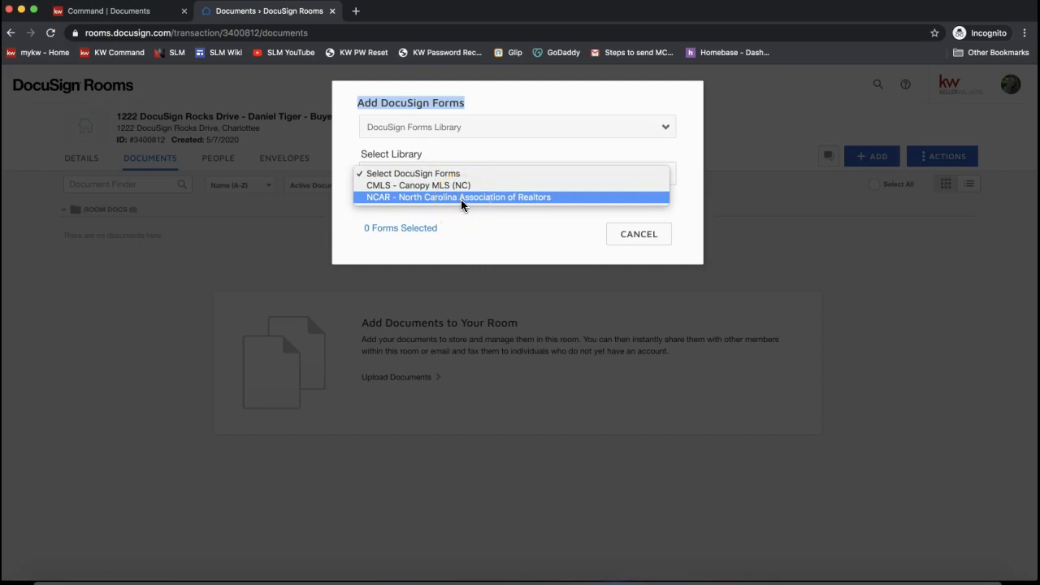
drag(463, 195, 435, 127)
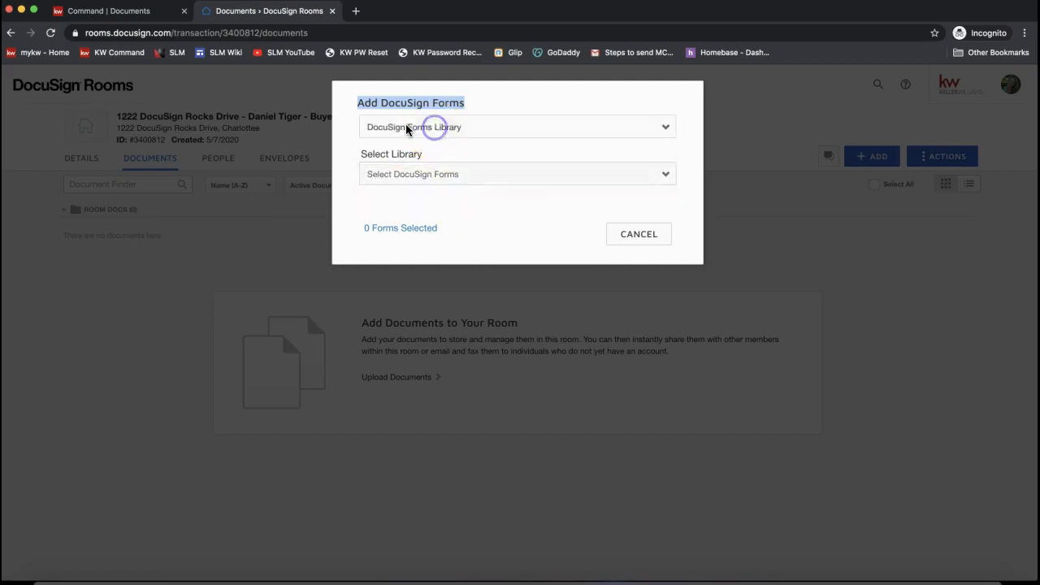
click(422, 172)
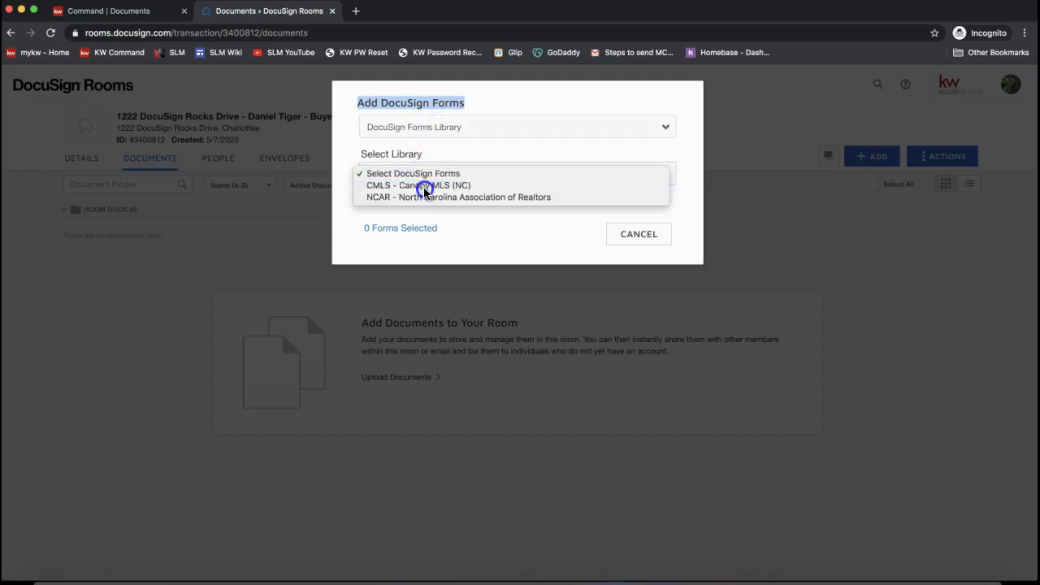
click(424, 187)
click(422, 187)
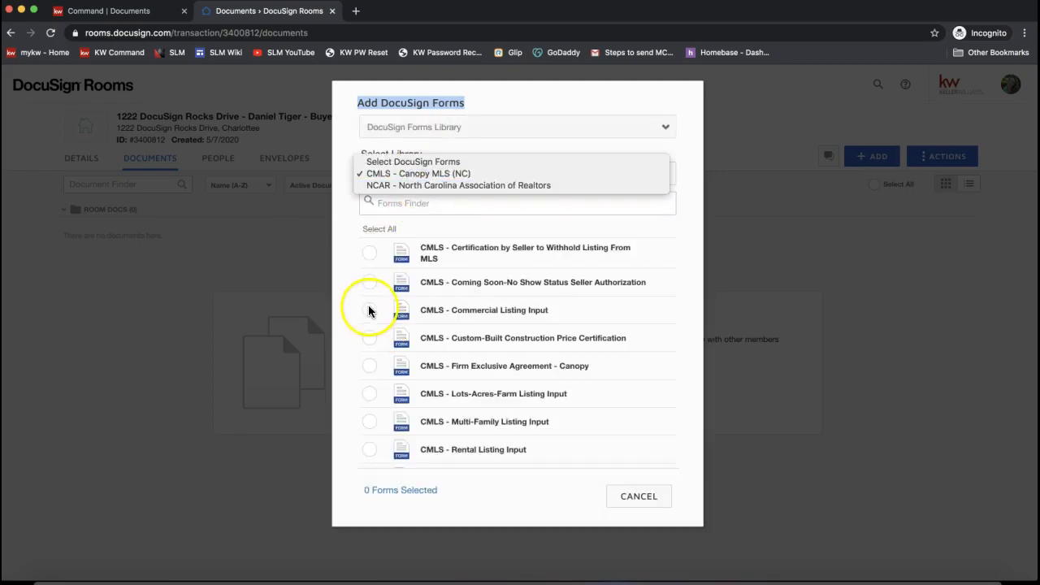
- Tick the Commercial Listing Input and Coming Soon-No Show Status forms from the CMLS library
click(390, 204)
click(392, 203)
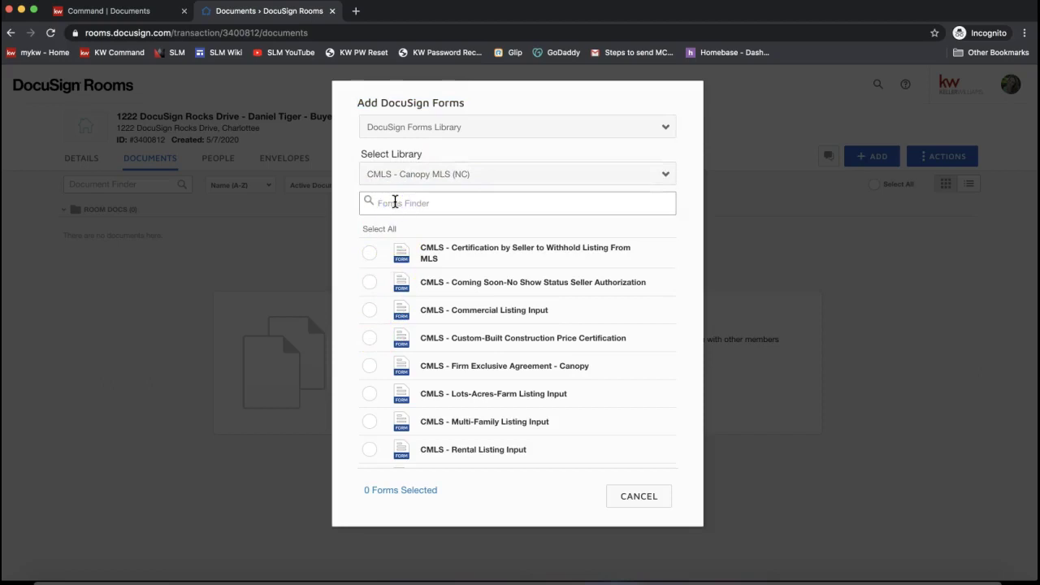
click(410, 204)
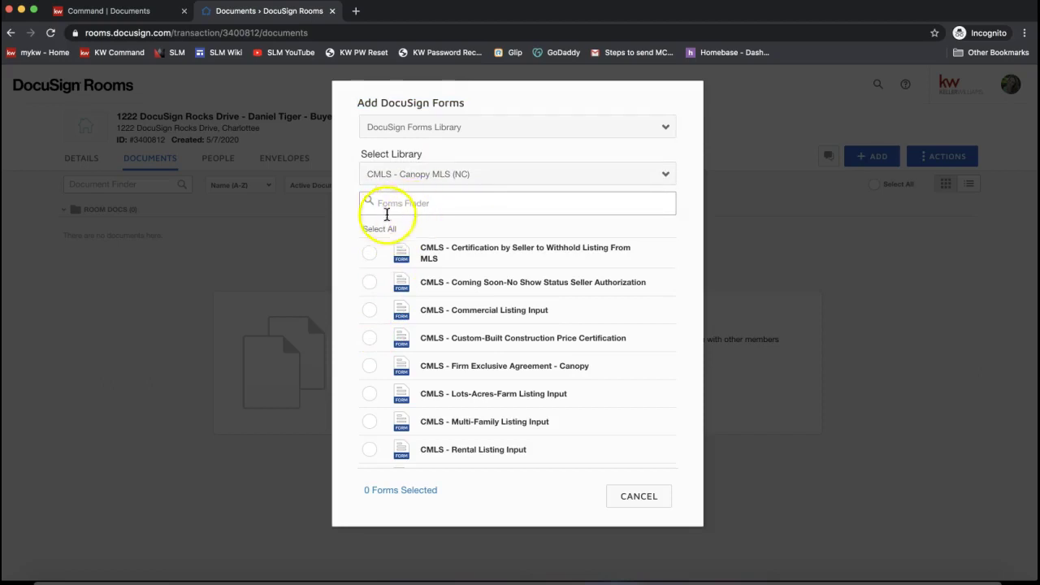
click(370, 308)
click(370, 282)
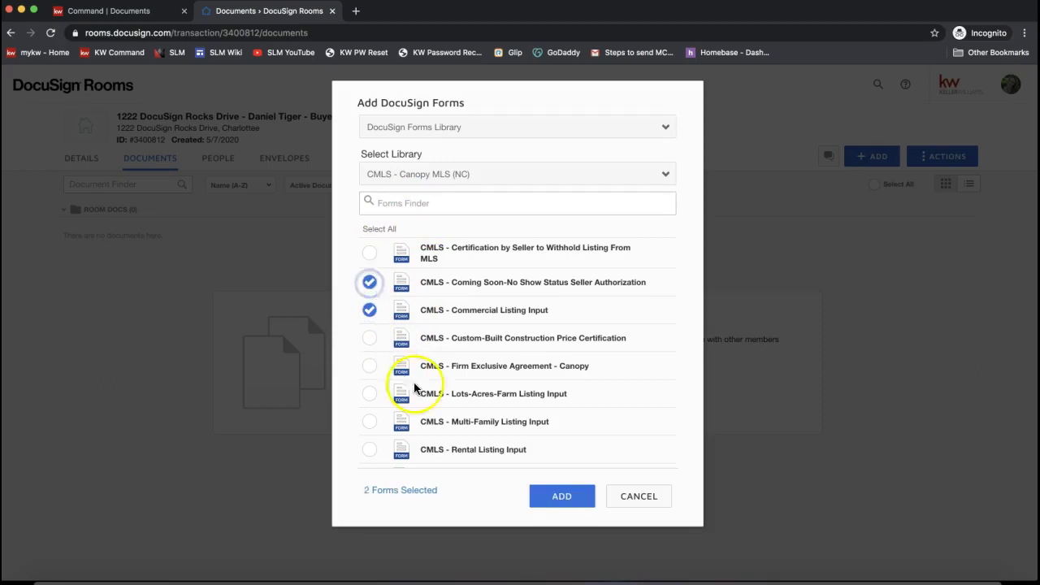
click(370, 311)
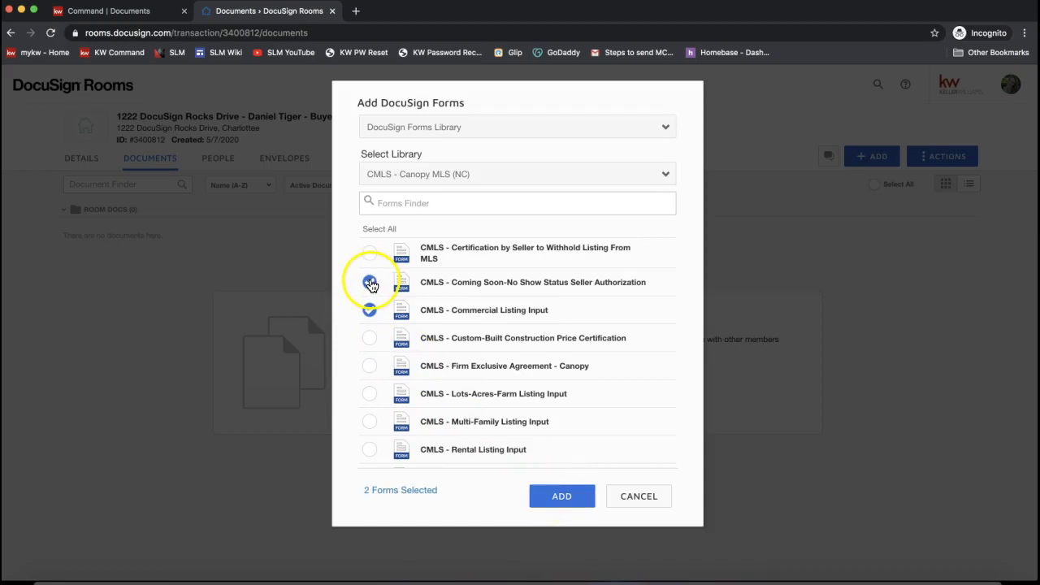
click(562, 497)
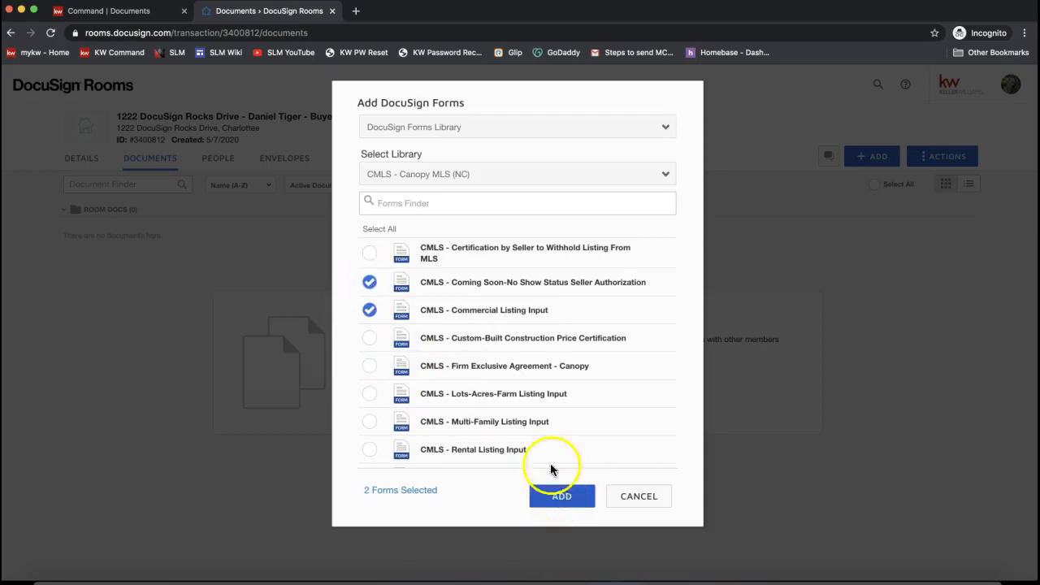
- Switch the form source to DocuSign Forms Group
click(442, 128)
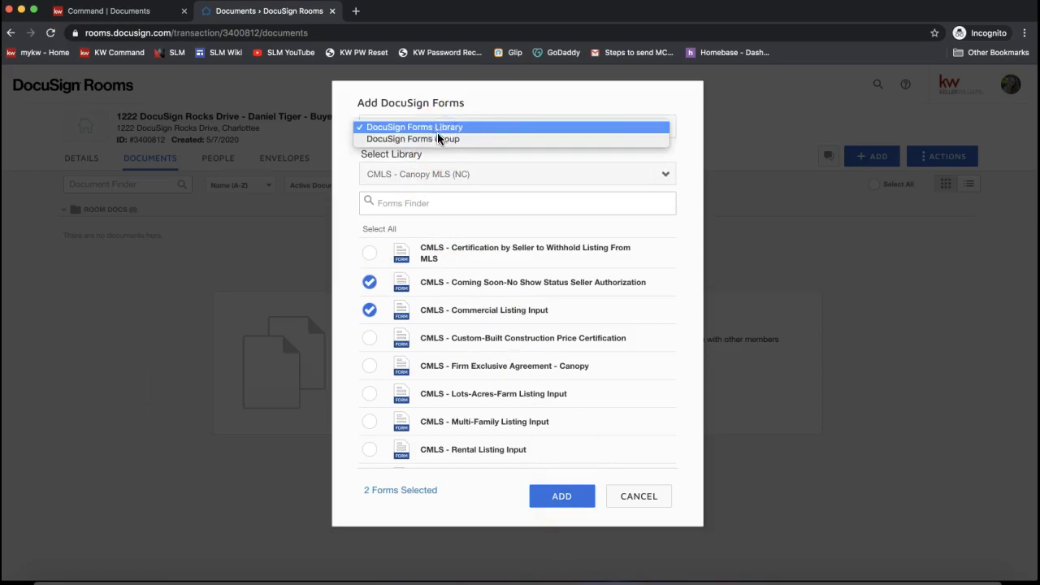
click(421, 133)
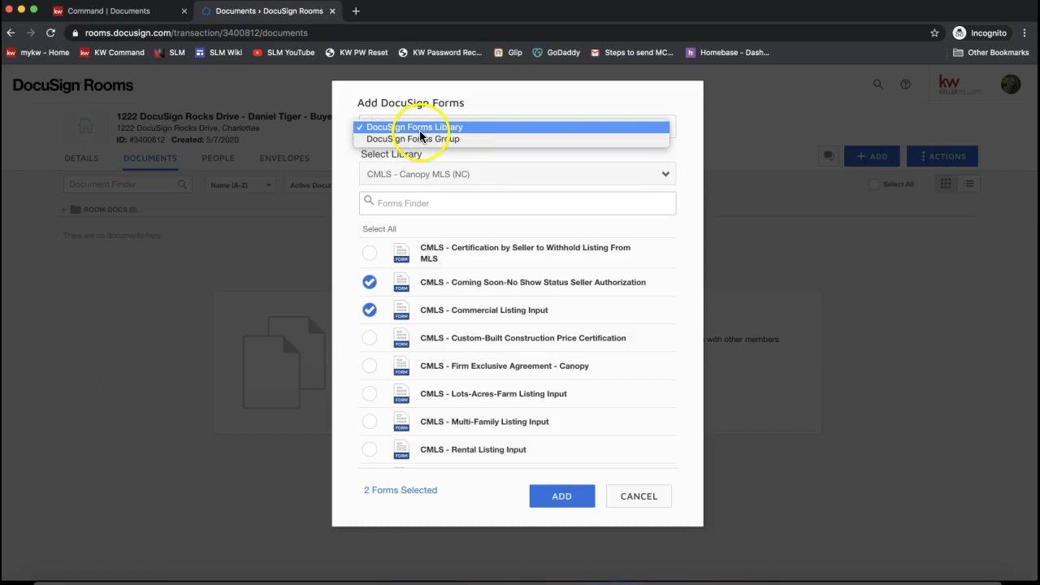
click(421, 142)
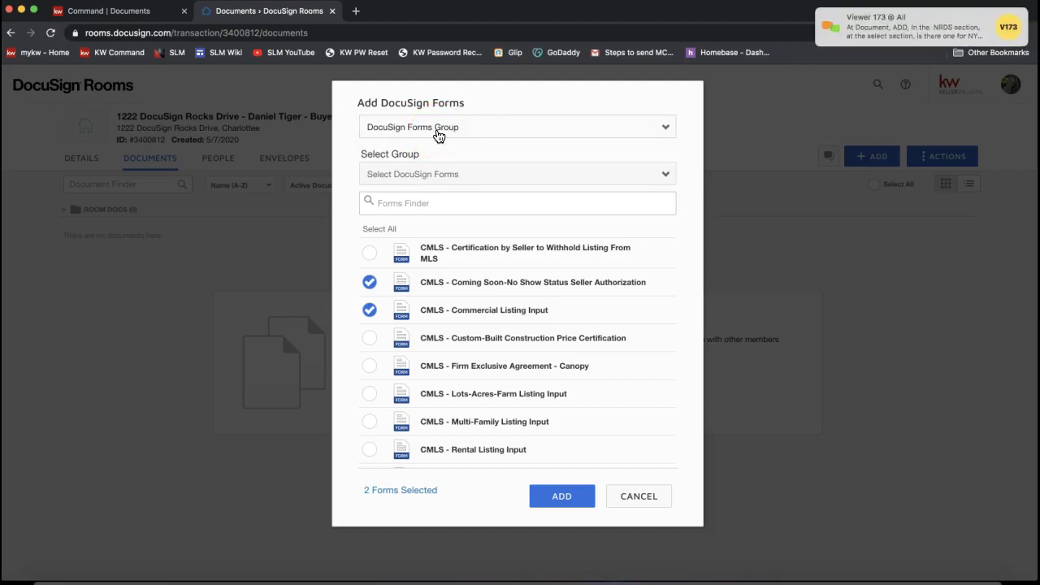
- Select the NC Sales File group in Select Group
click(436, 169)
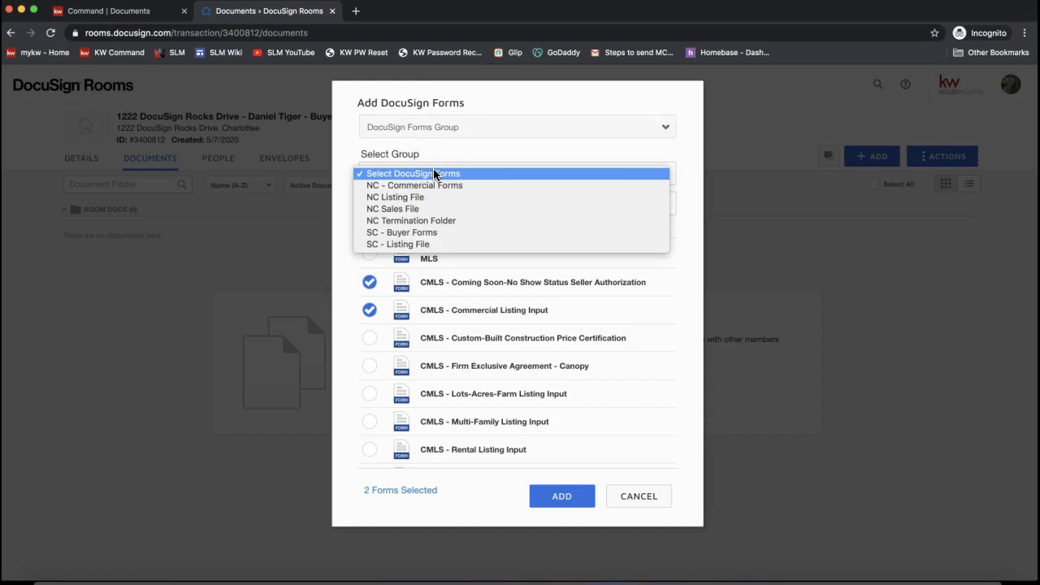
click(422, 198)
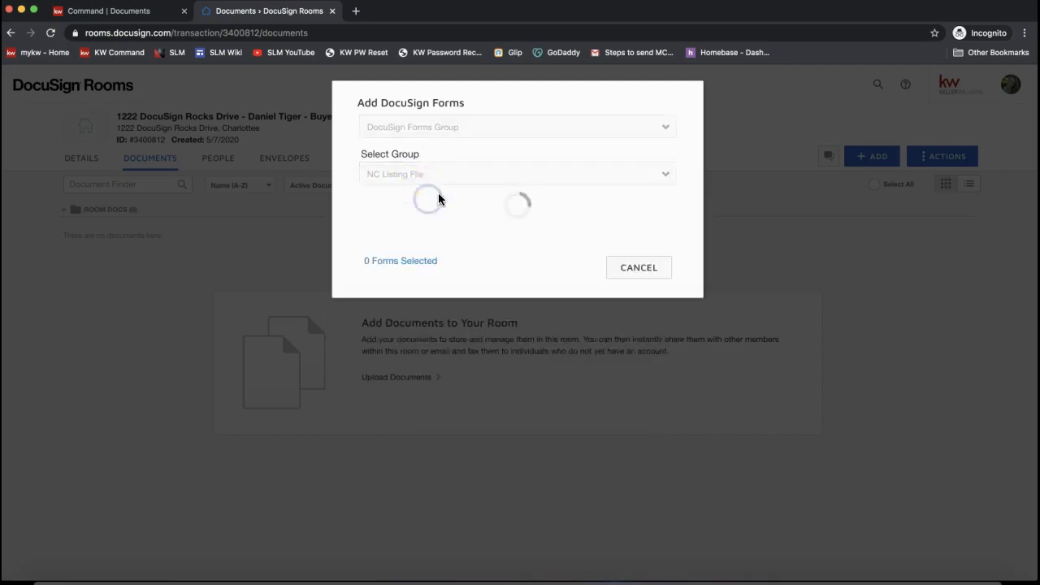
click(410, 175)
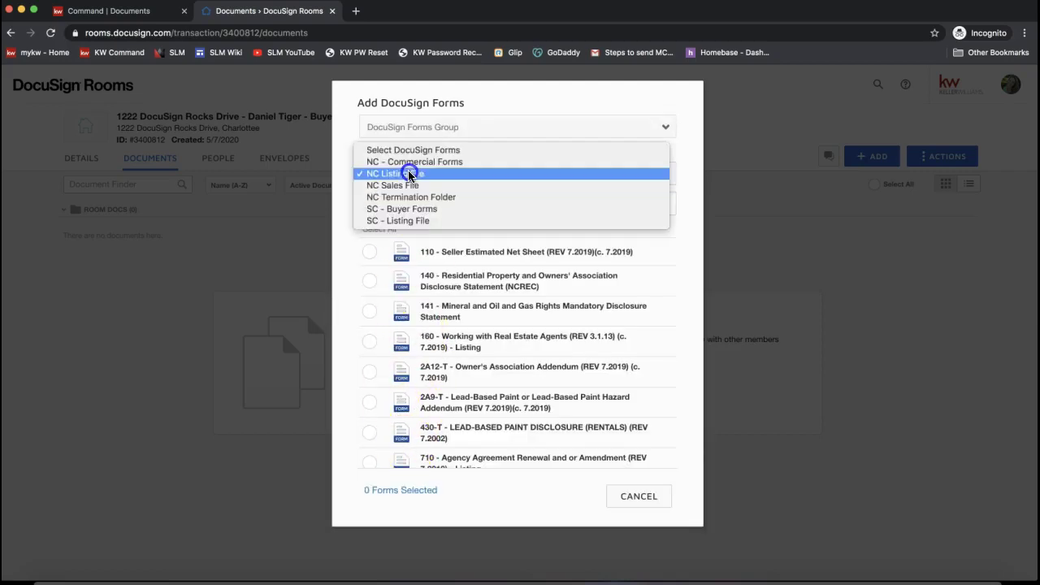
click(415, 185)
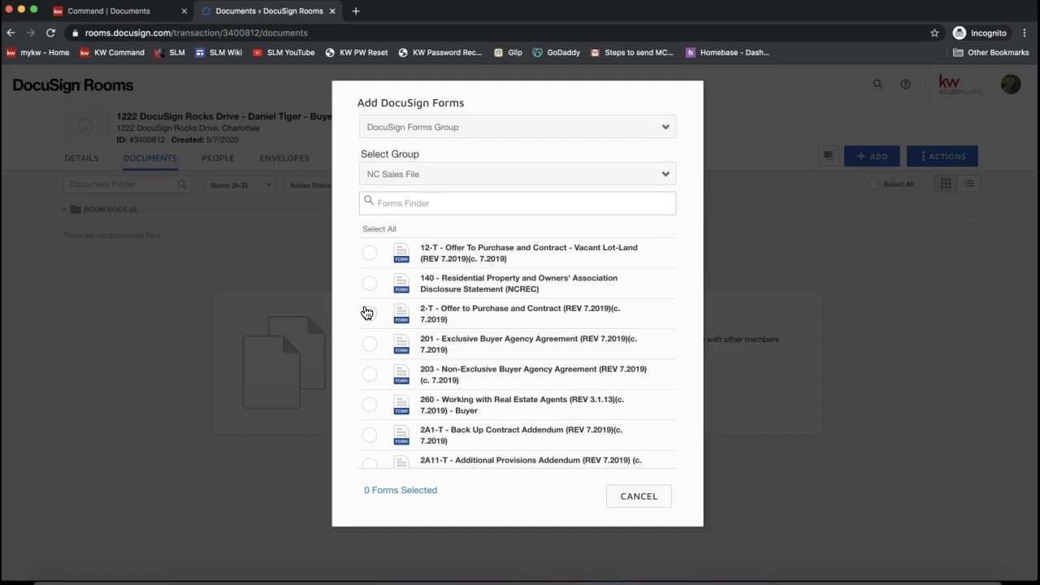
scroll(416, 294, down, 2)
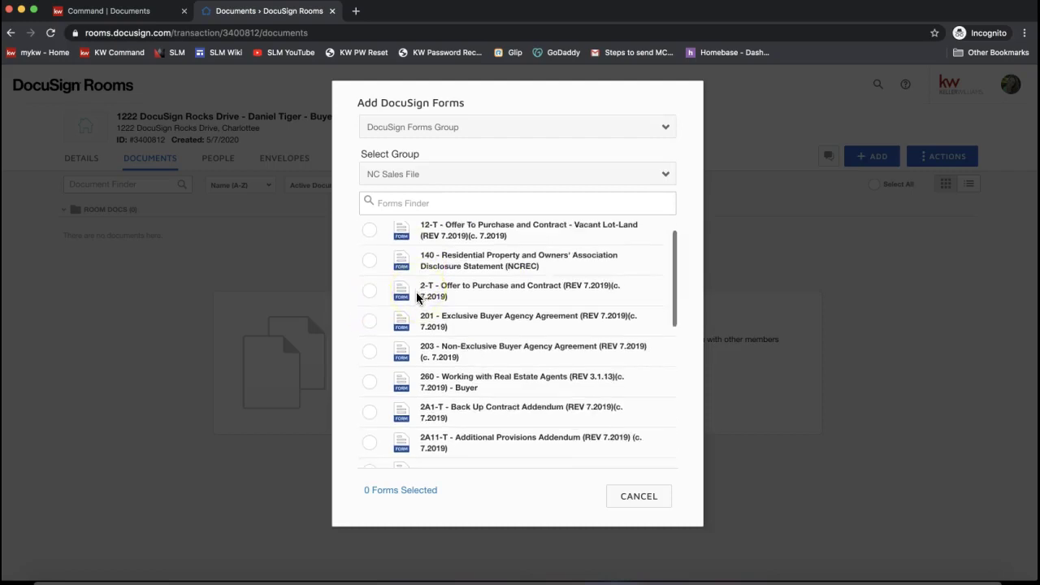
- Search Forms Finder for 201, tick the 201 and 260 forms, and add them
click(412, 207)
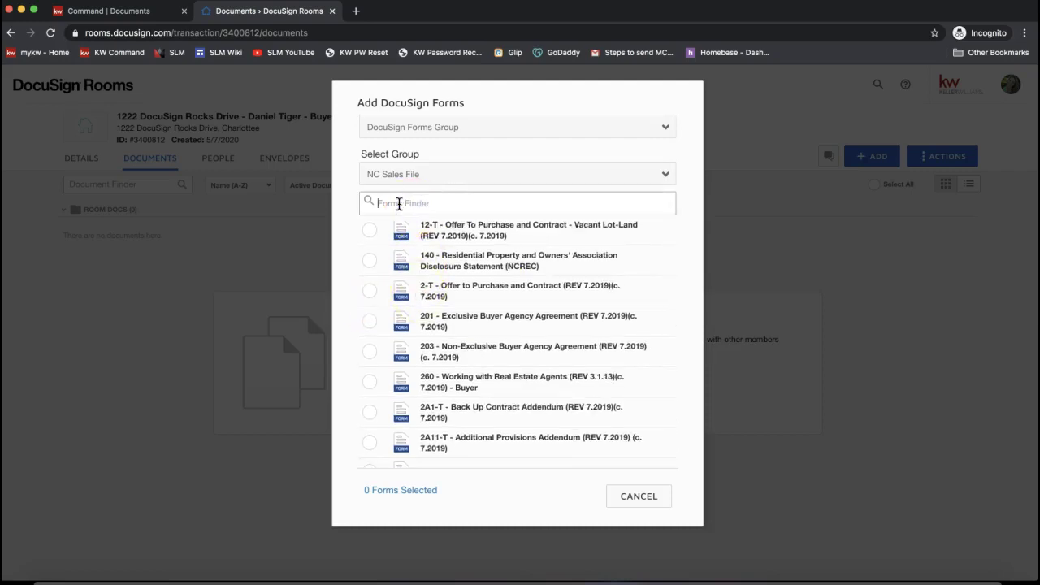
text(201)
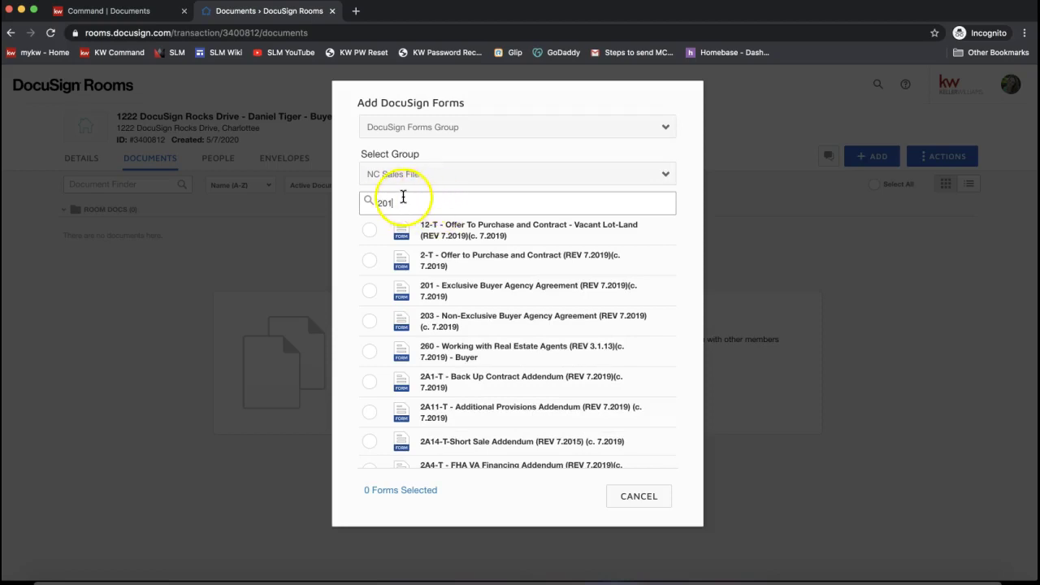
click(367, 292)
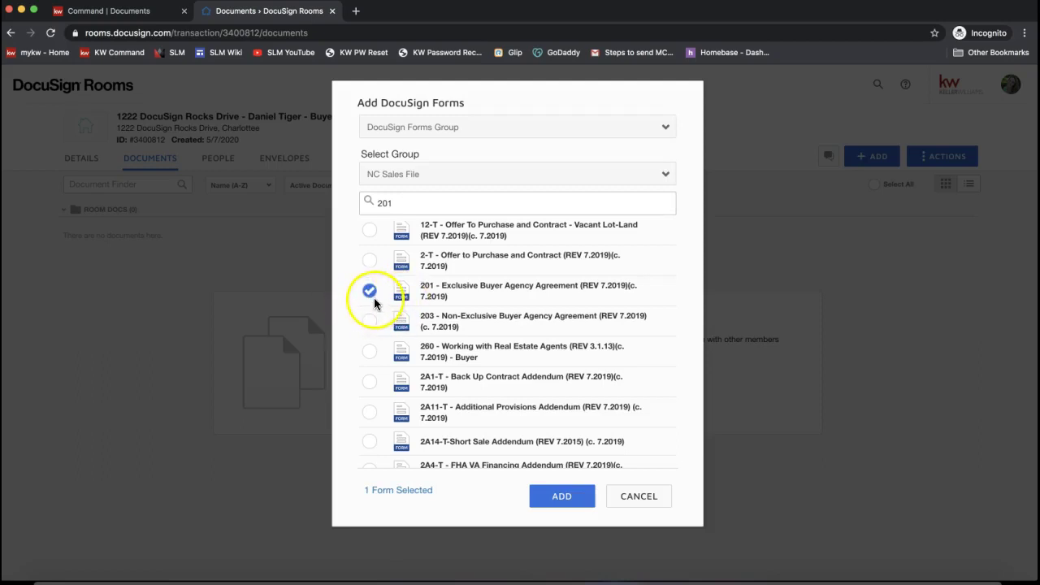
click(369, 351)
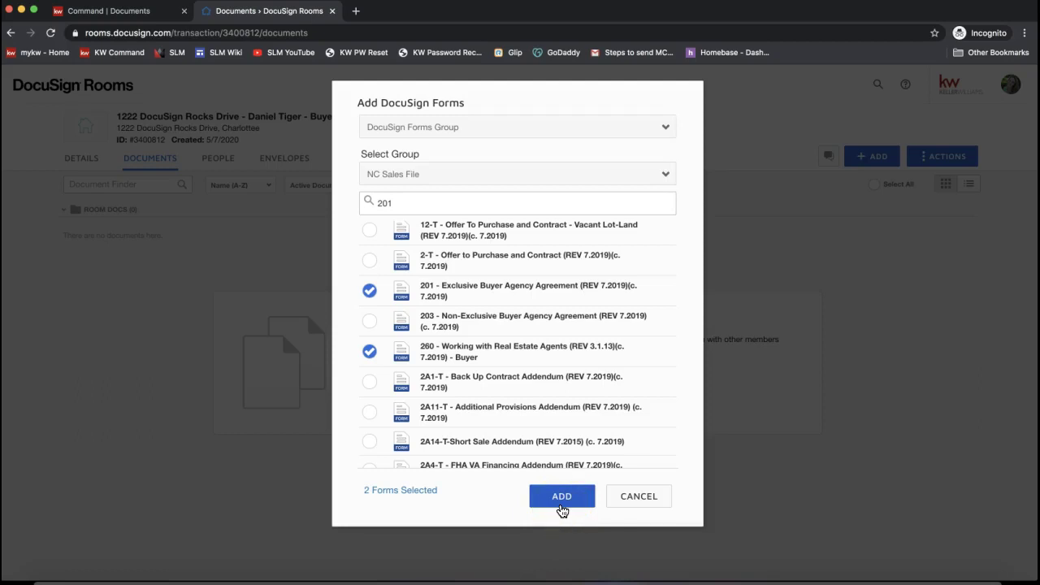
click(561, 507)
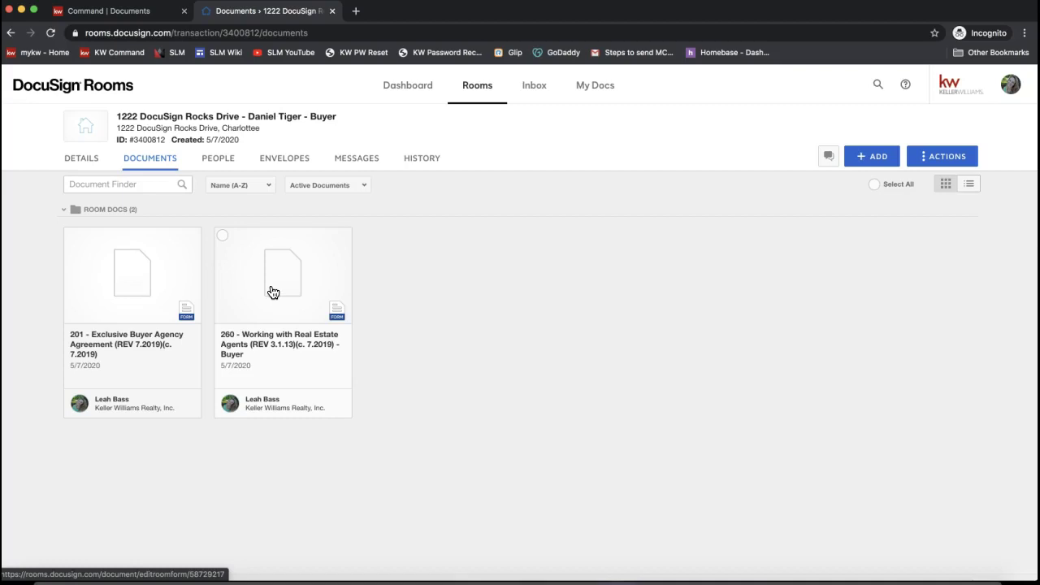
- Open the 201 - Exclusive Buyer Agency Agreement document card for editing
click(116, 290)
click(118, 291)
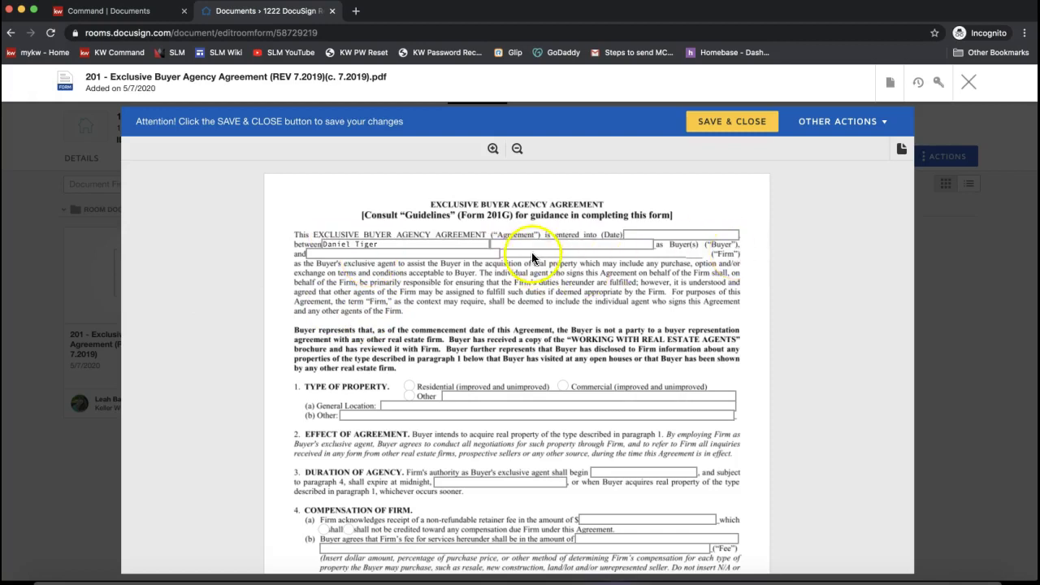
- Enter N/A in the Other property type field and set the property type to Residential
scroll(447, 459, down, 2)
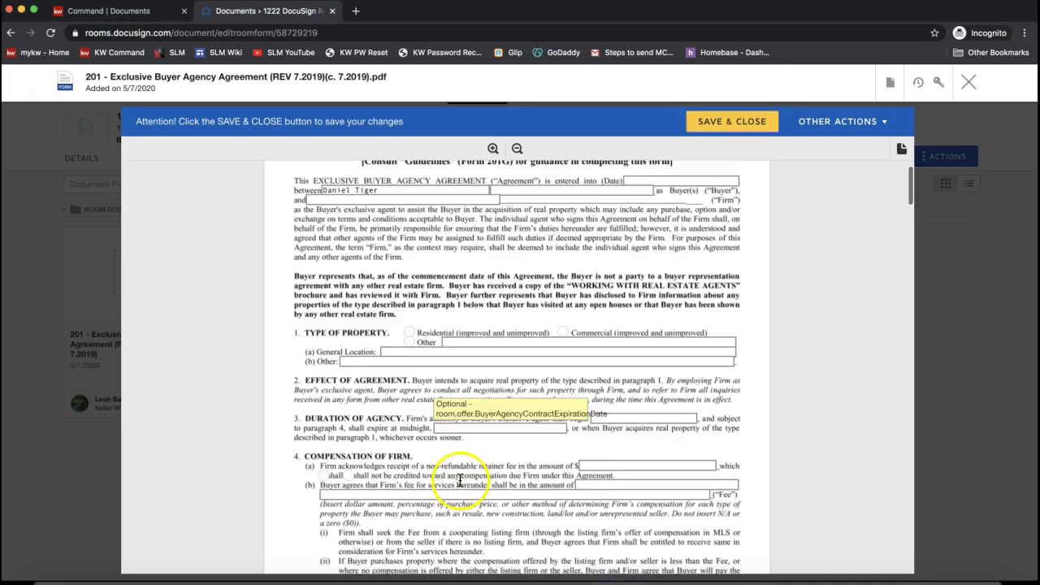
click(454, 293)
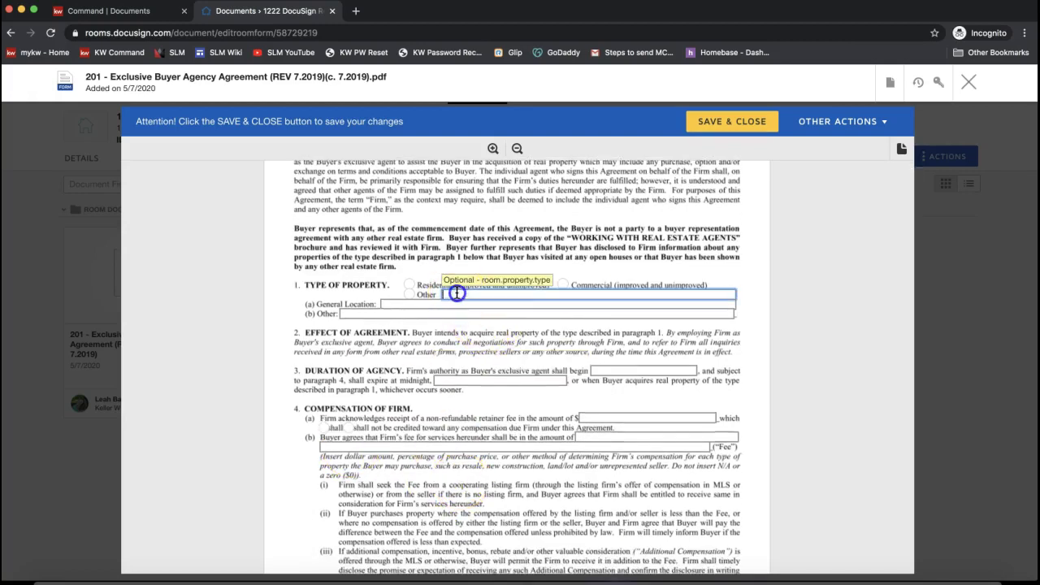
text(N/A)
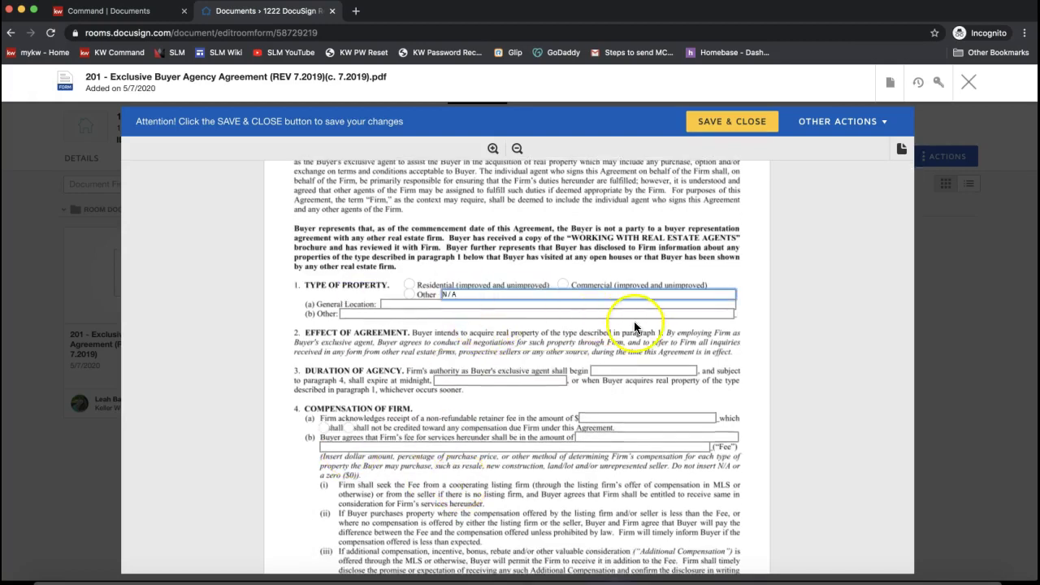
scroll(410, 306, up, 1)
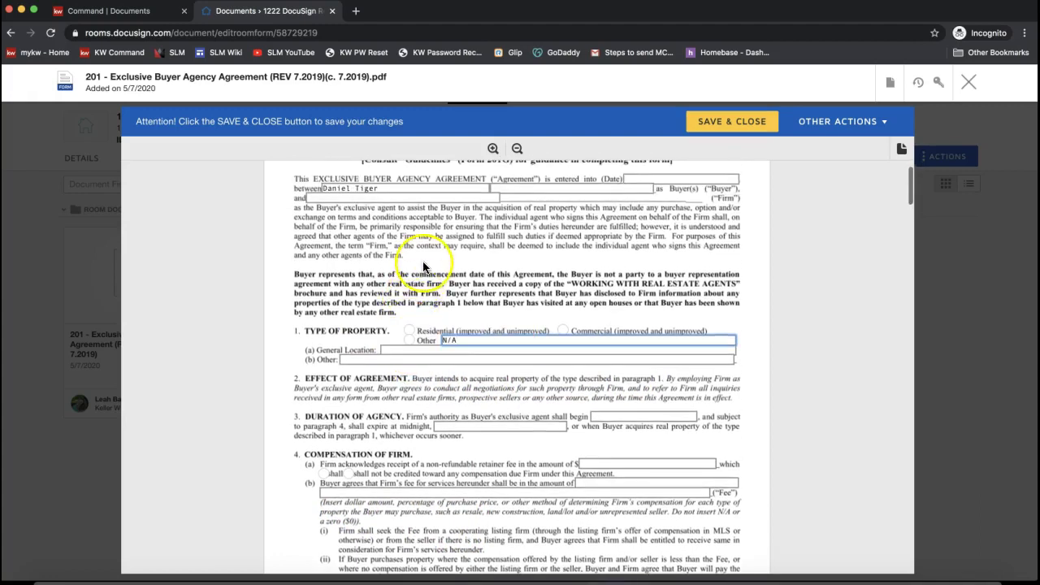
click(409, 333)
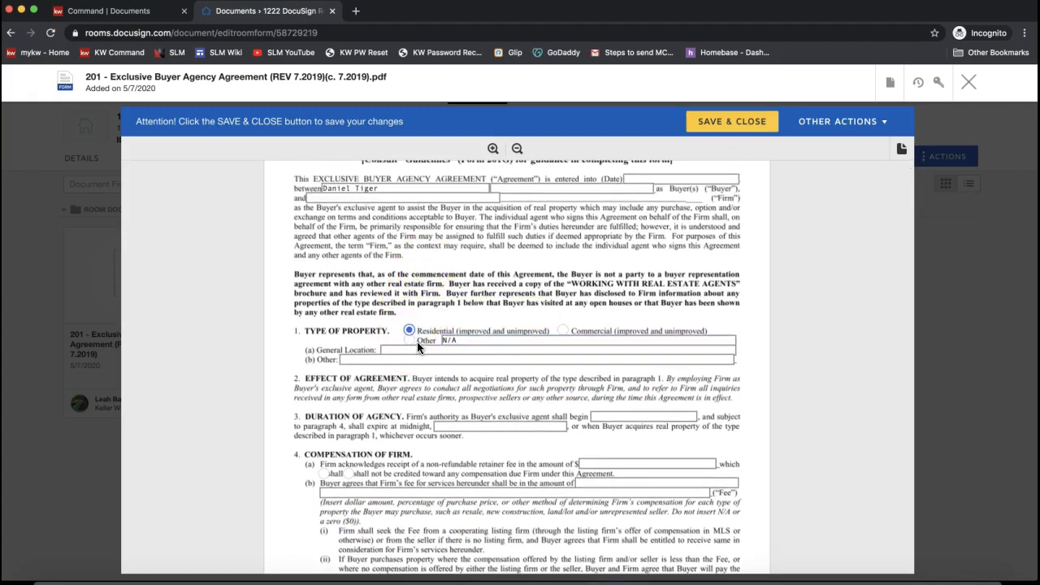
click(563, 330)
click(408, 341)
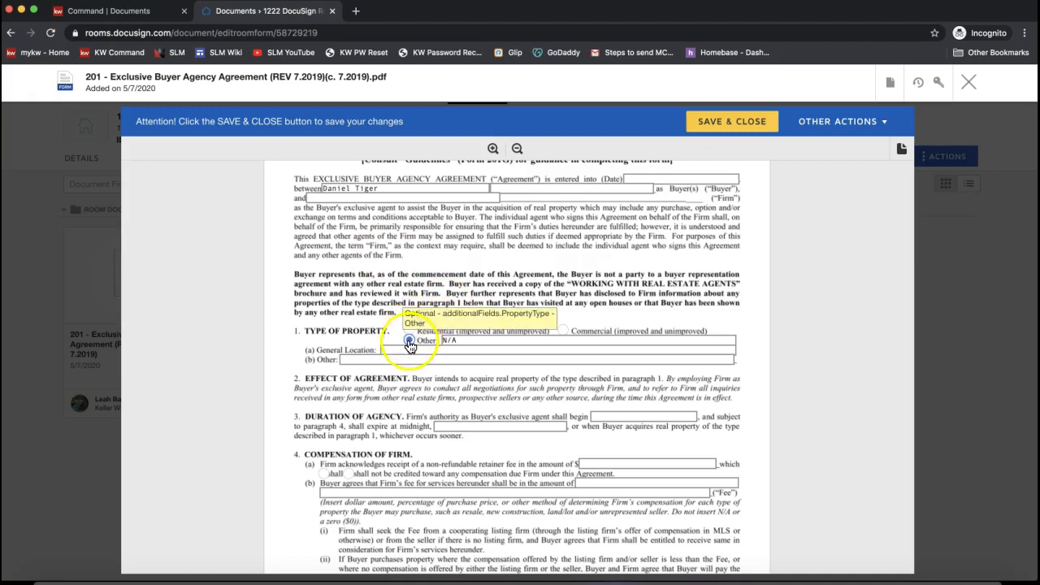
click(407, 330)
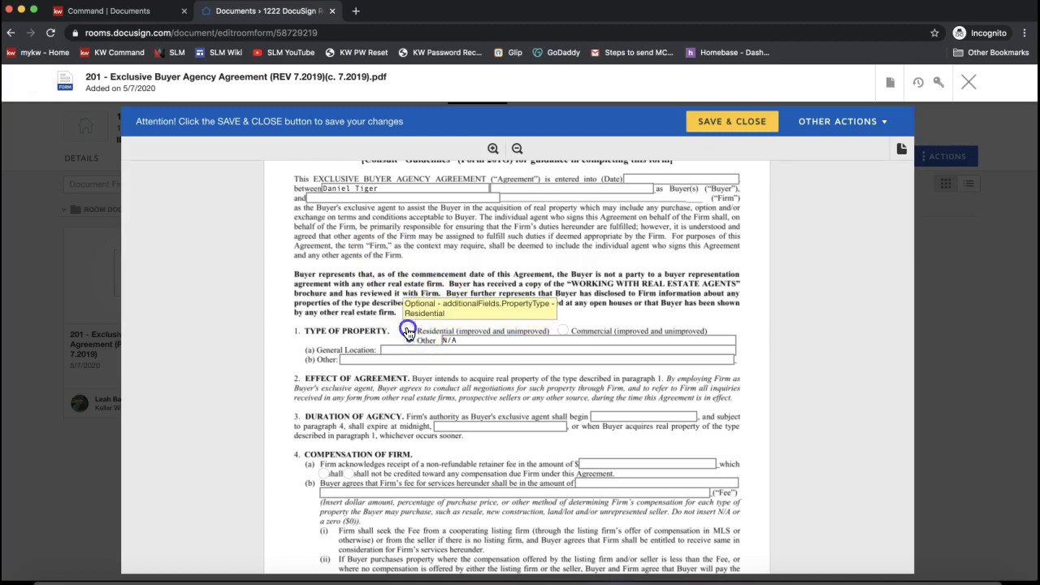
click(410, 331)
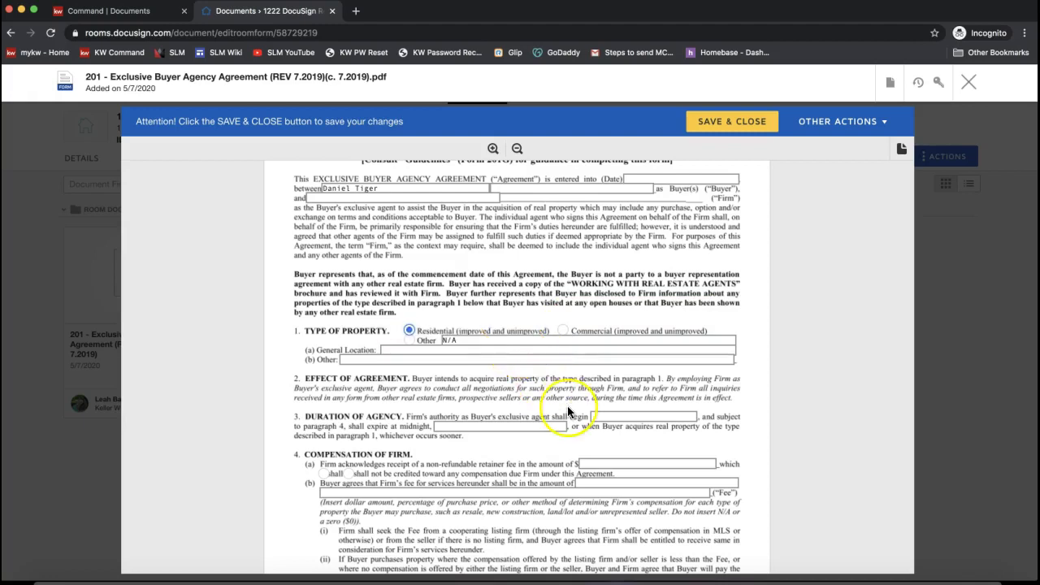
- Fill the (b) Other location line with 1204 DocuSign Rocks Drive
scroll(567, 405, down, 2)
click(520, 409)
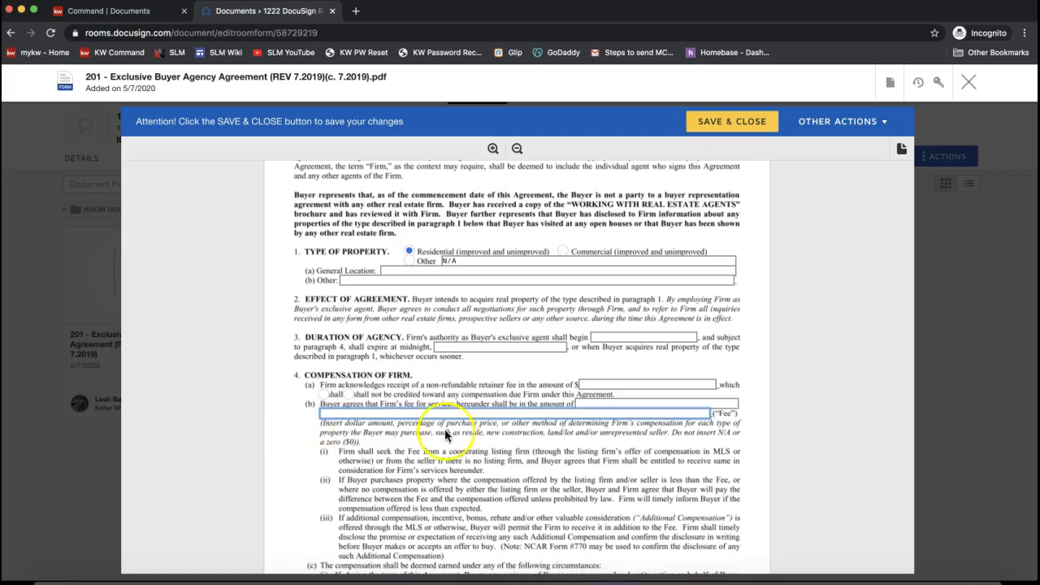
scroll(530, 429, down, 5)
scroll(532, 434, down, 2)
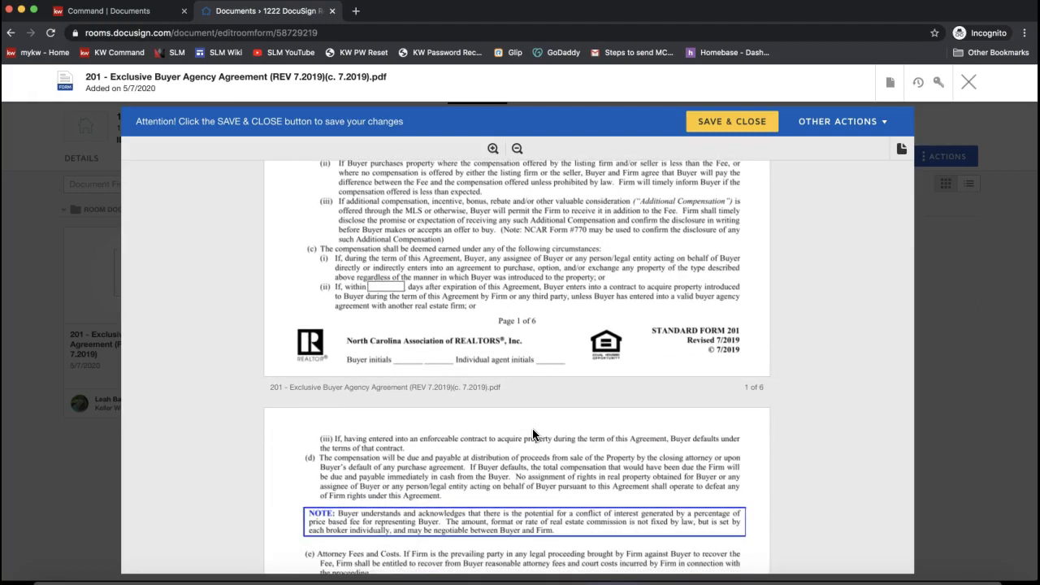
scroll(388, 271, up, 7)
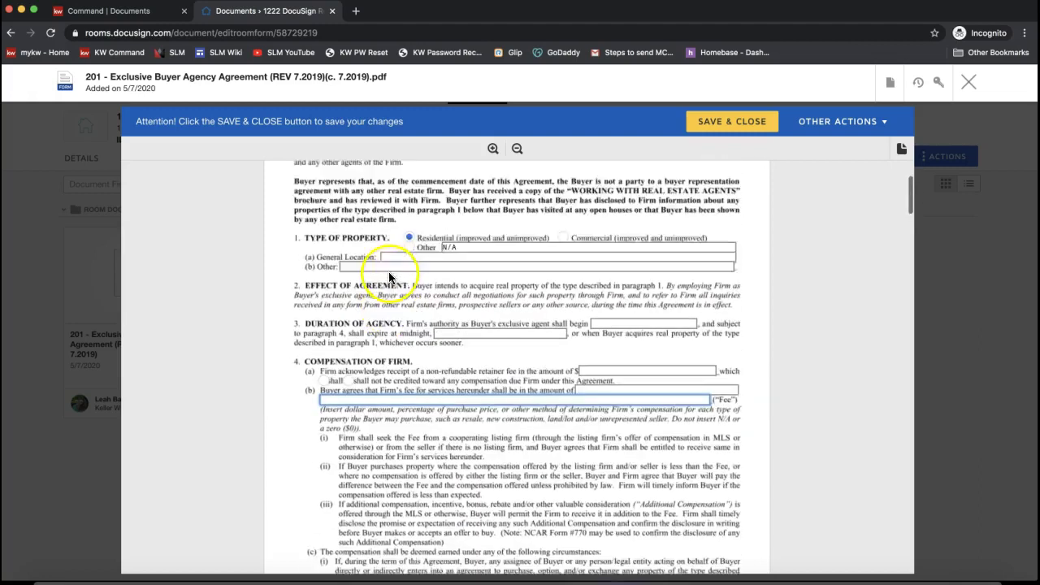
click(383, 296)
text(1284 )
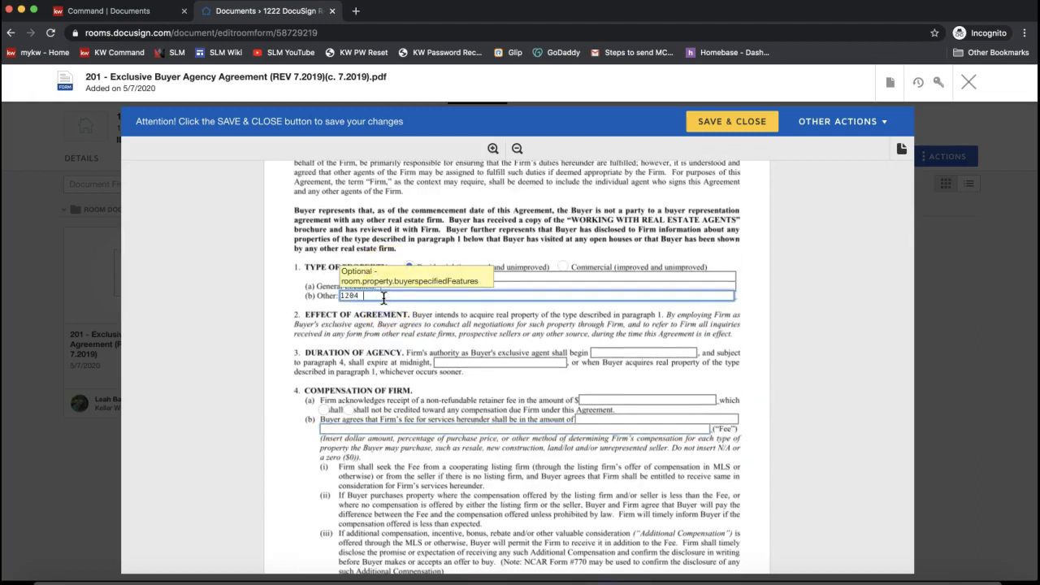
text(DocuSign Rocks Drive)
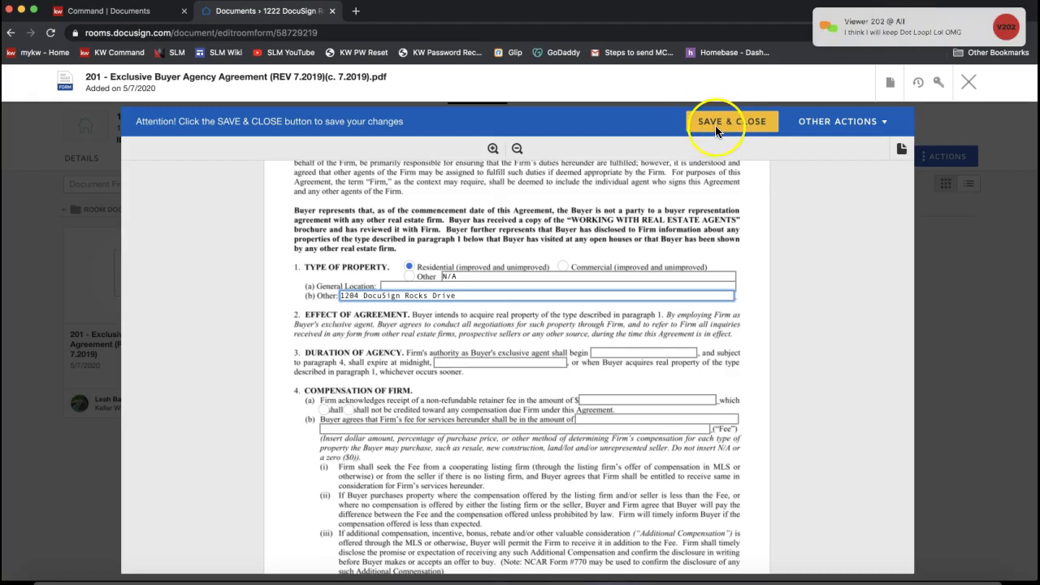
- Save and close the 201 agreement editor, returning to the room's Documents tab
click(716, 126)
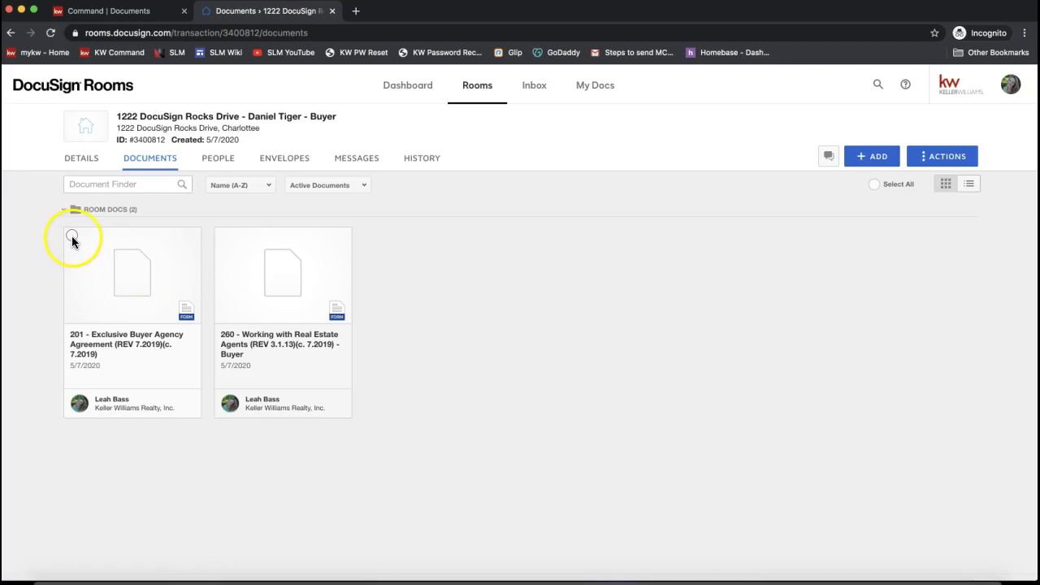
- Select the 201 agreement card, then Select All so both 201 and 260 are selected
click(71, 235)
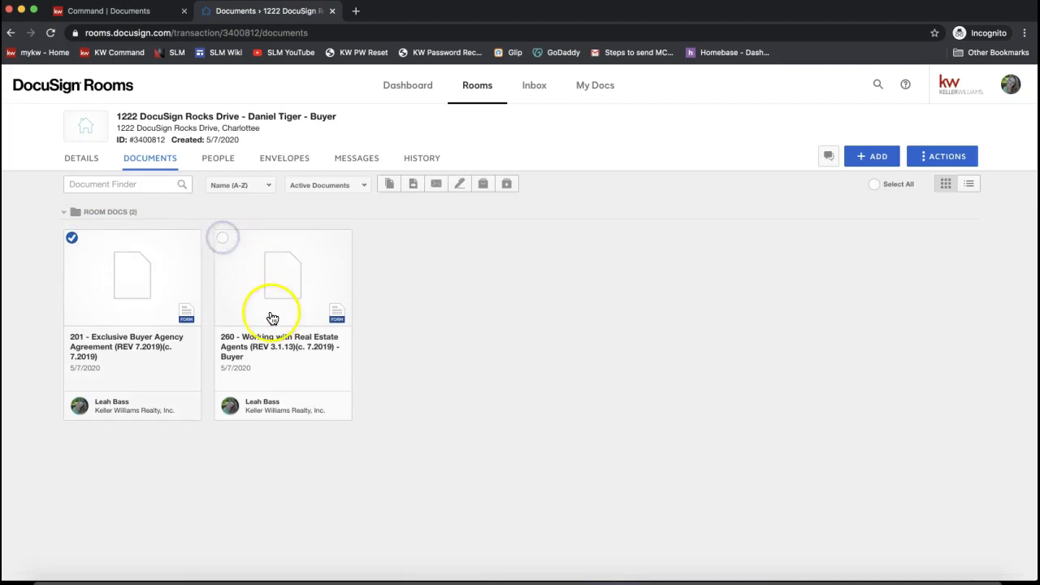
click(874, 186)
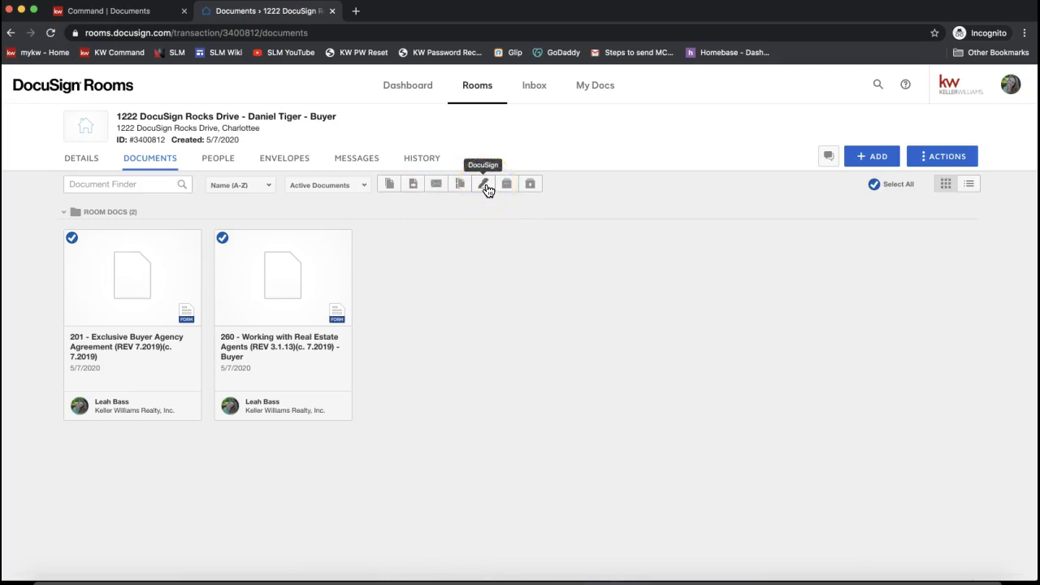
- Create a DocuSign envelope named Please DocuSign from the selected 201 and 260 forms
click(484, 186)
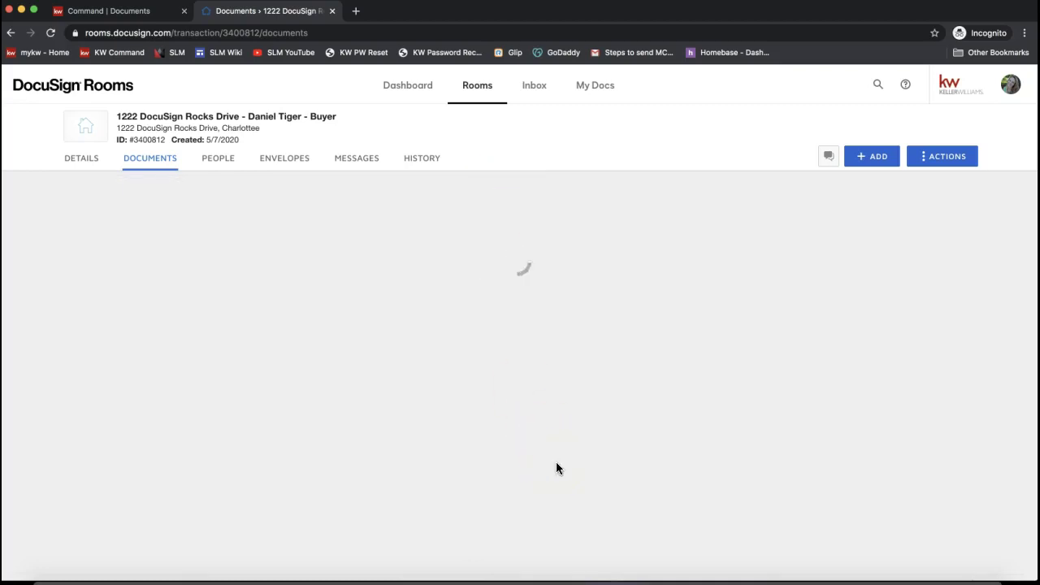
click(127, 321)
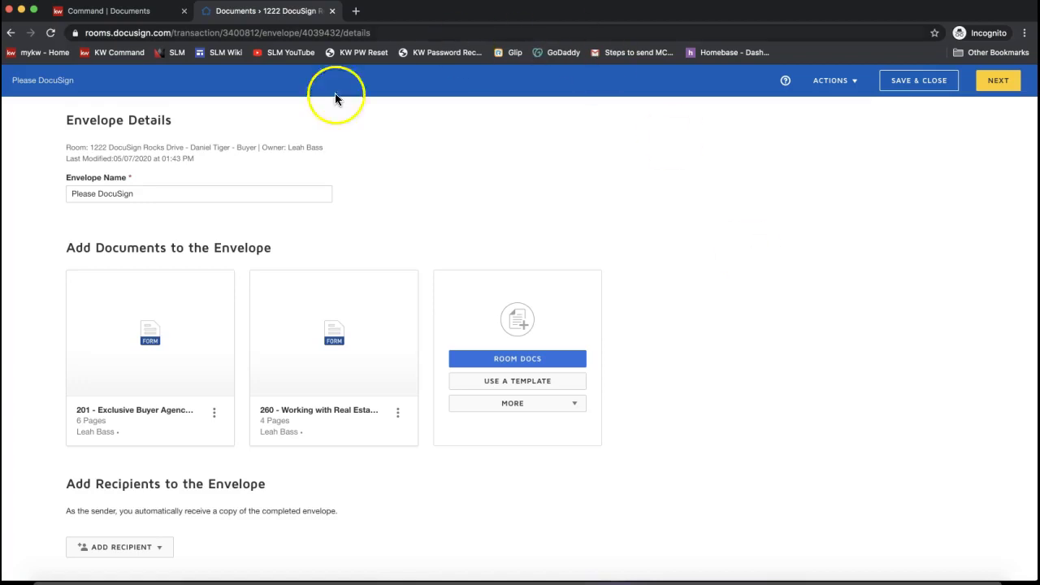
double_click(76, 123)
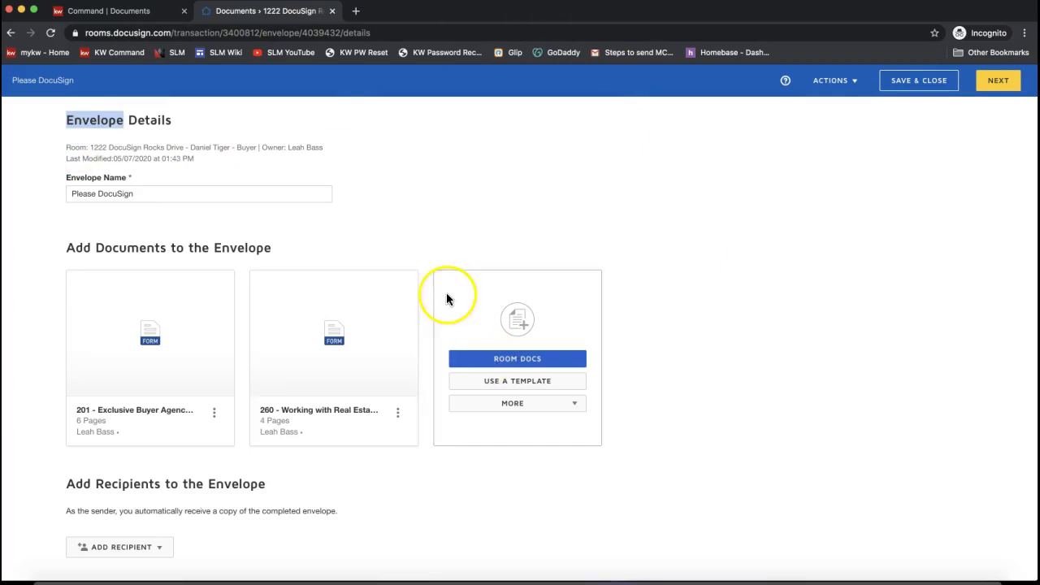
scroll(397, 242, down, 1)
scroll(396, 241, down, 2)
drag(68, 364, 252, 358)
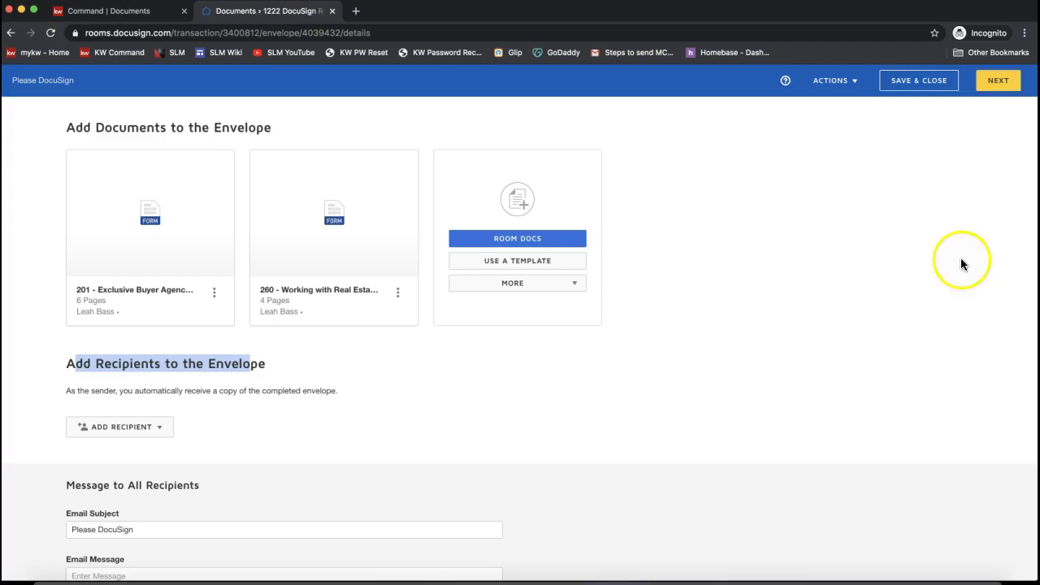
click(922, 432)
scroll(922, 432, up, 3)
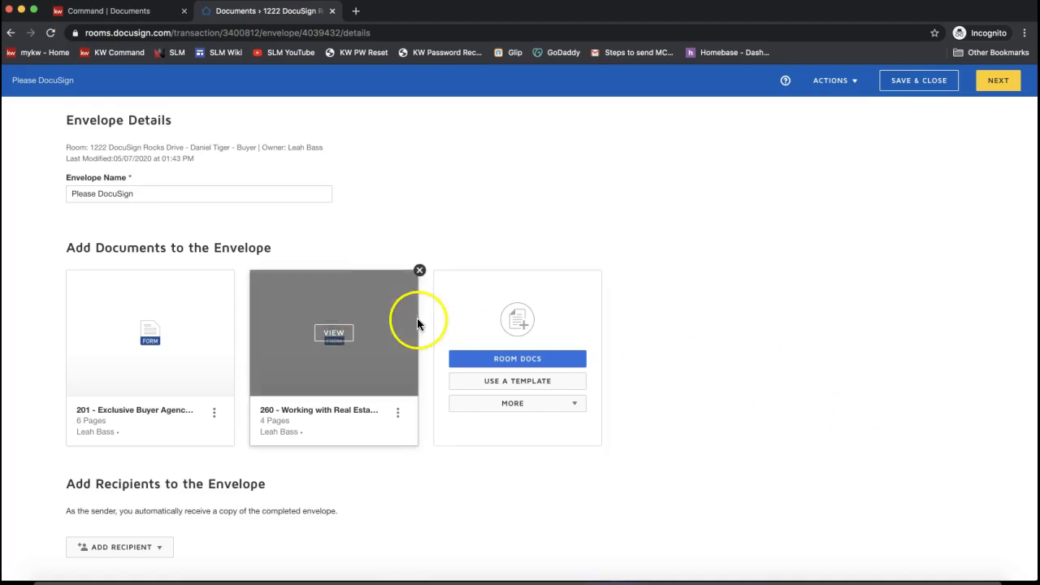
- Append ' - Buyer Agency & WWREA' to the Please DocuSign envelope name
click(175, 197)
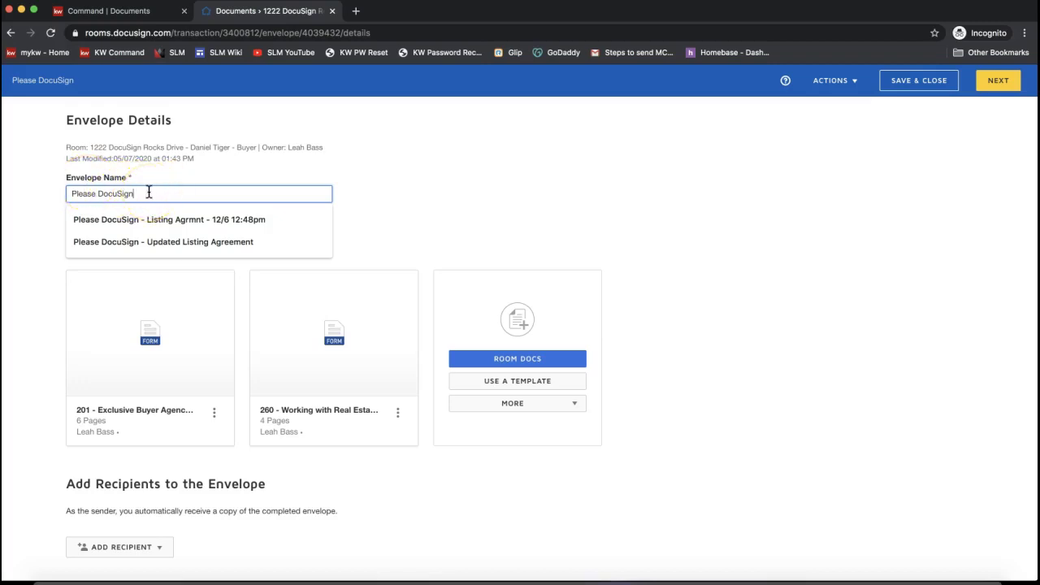
text(-)
key(BackSpace)
text(-)
double_click(86, 119)
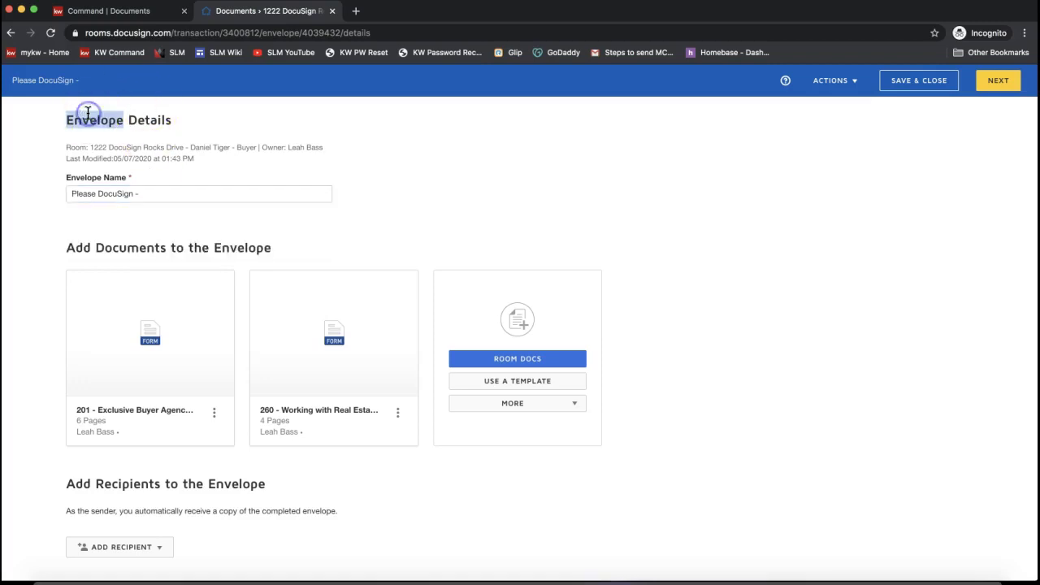
click(165, 194)
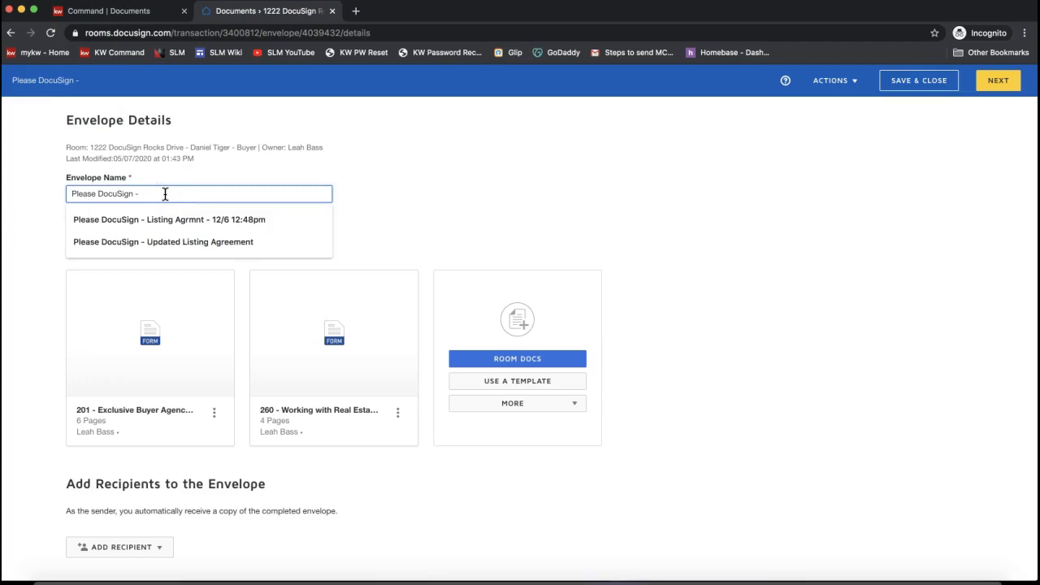
text(Buyer Agen)
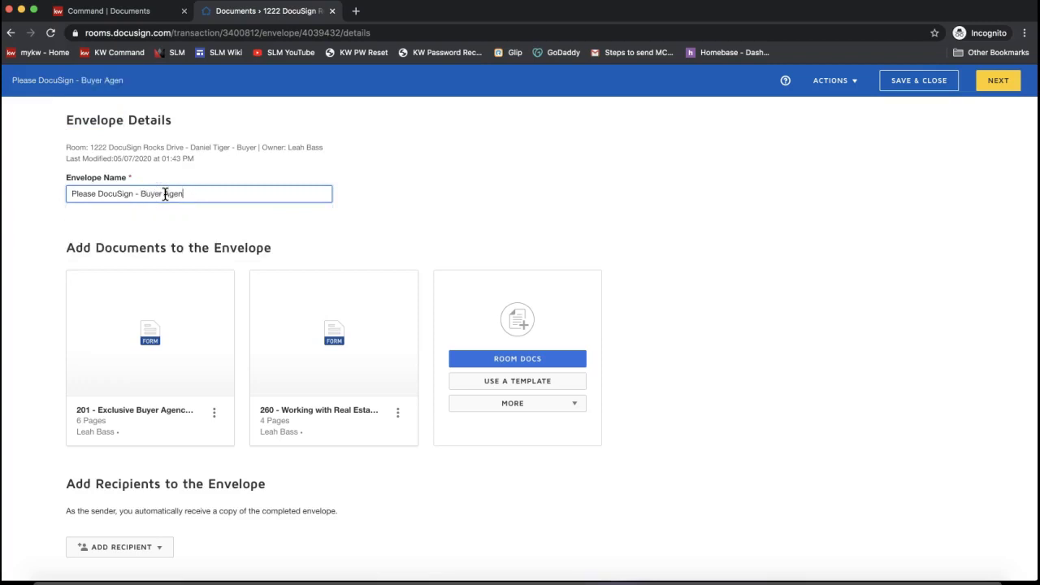
text(cy & WWREA)
drag(140, 194, 297, 198)
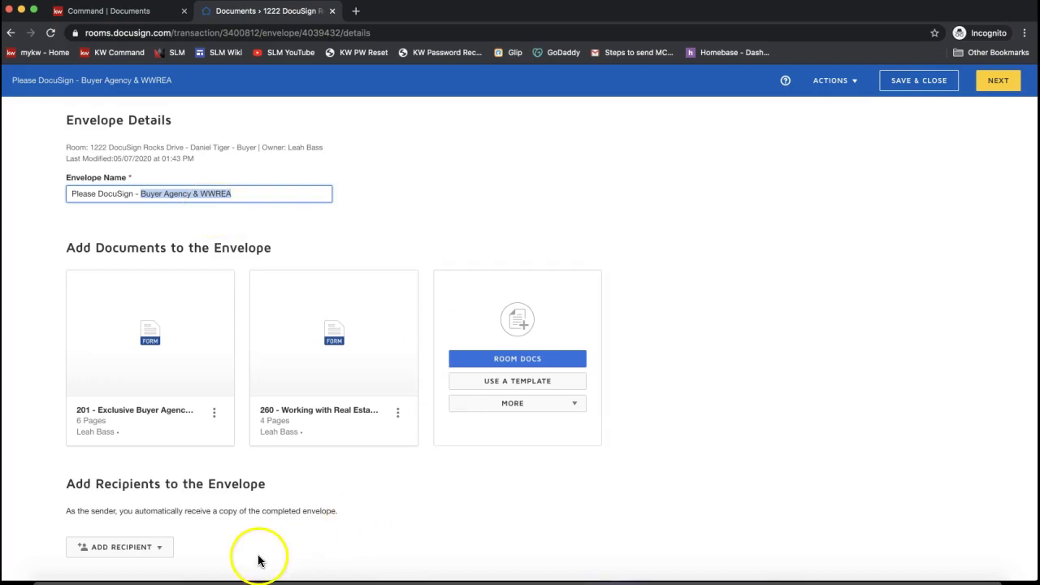
scroll(248, 557, down, 2)
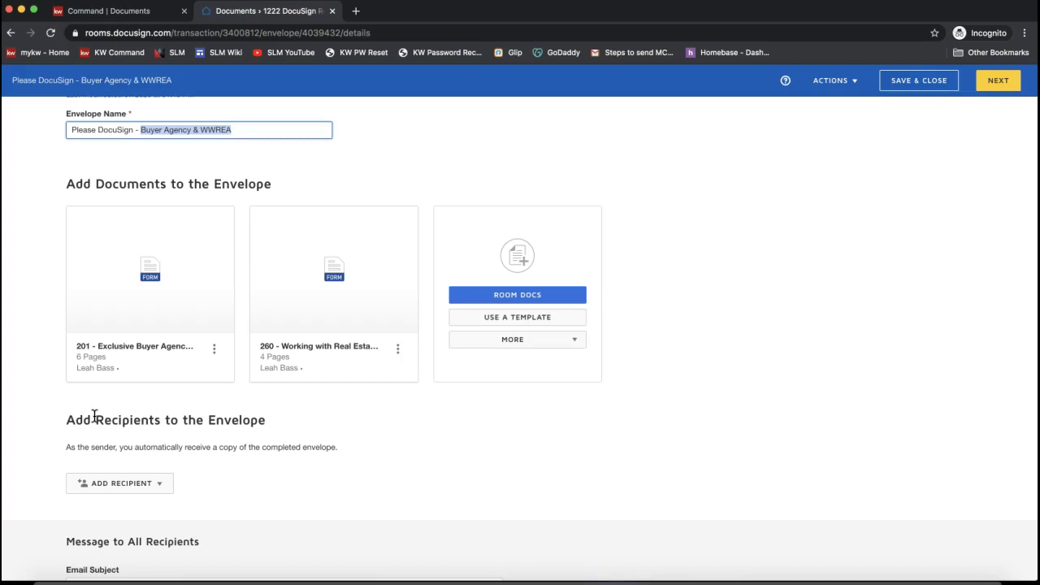
- Choose Pre-Tagged Roles from the ADD RECIPIENT options for the envelope
click(167, 401)
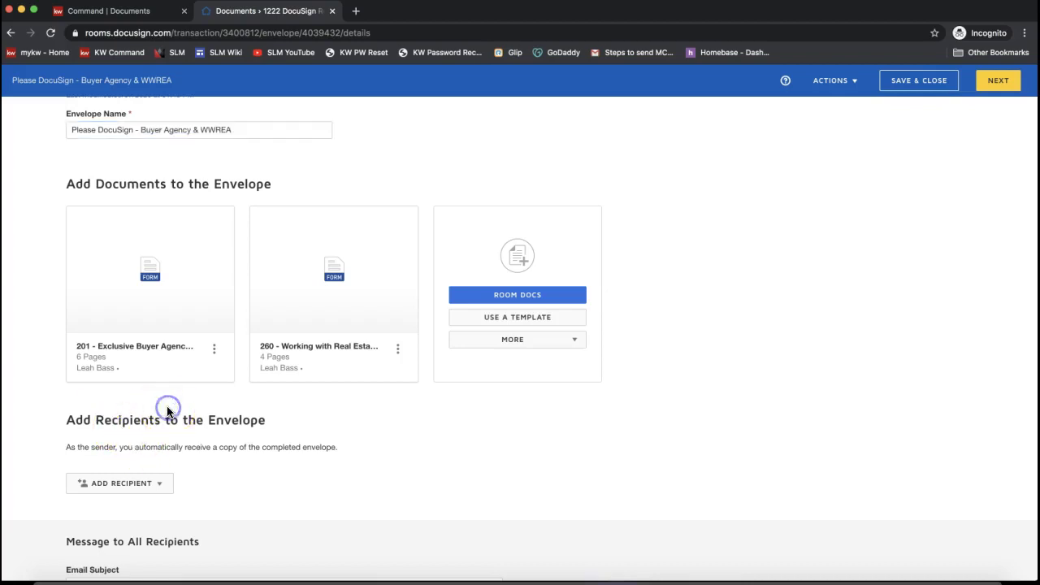
click(101, 483)
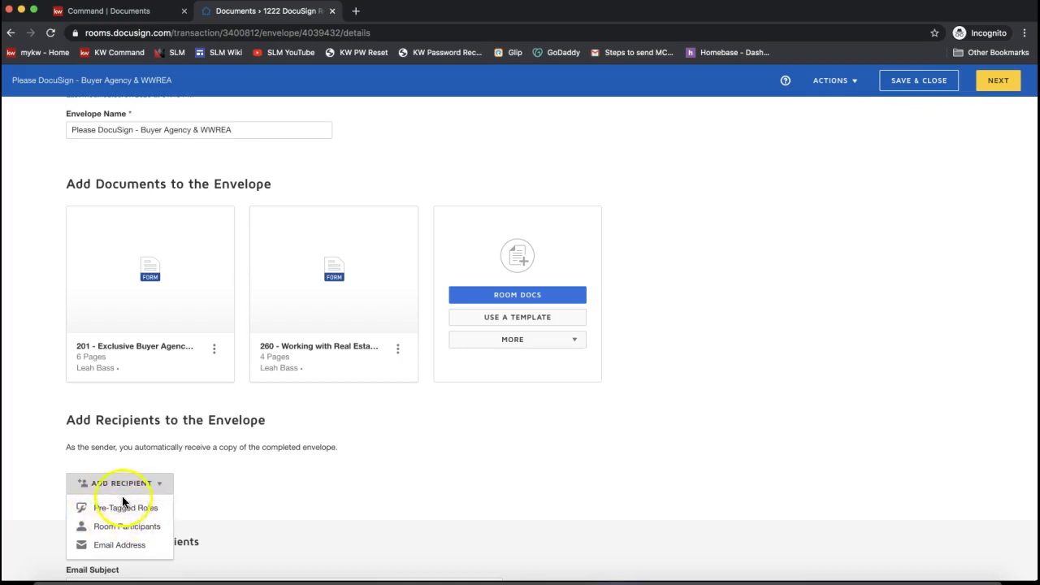
scroll(122, 487, down, 2)
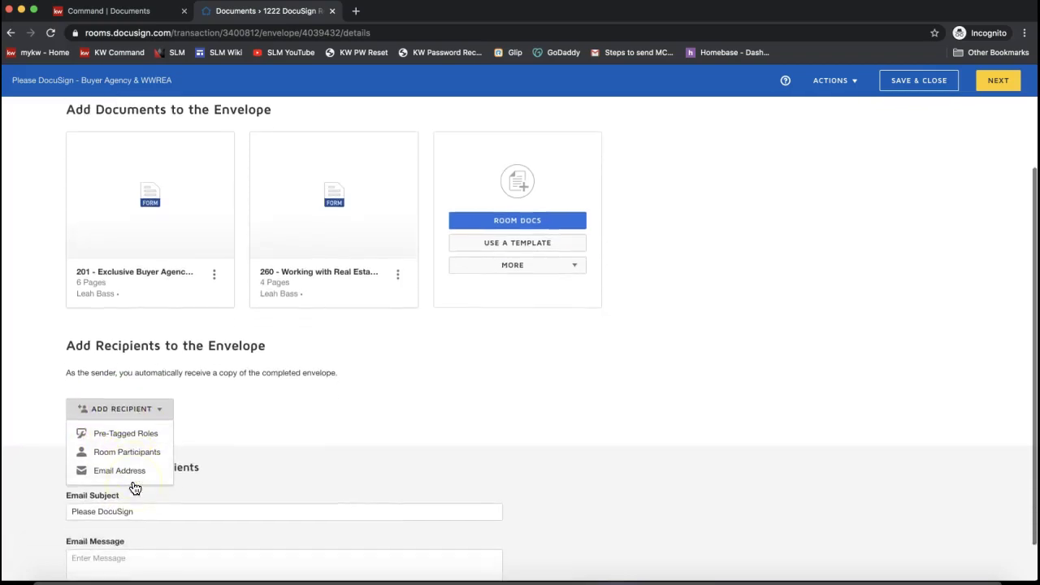
scroll(138, 439, down, 1)
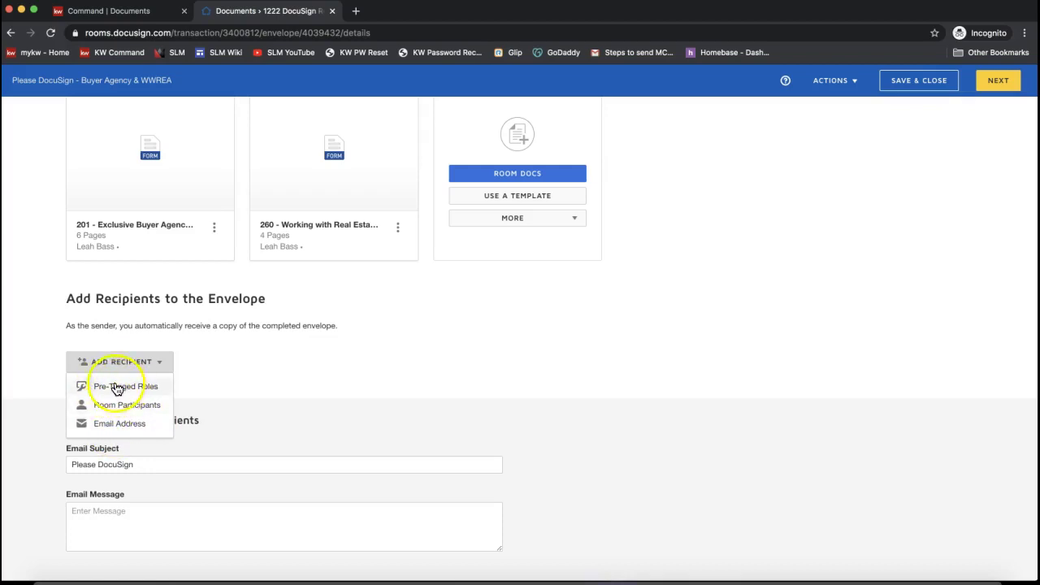
click(124, 387)
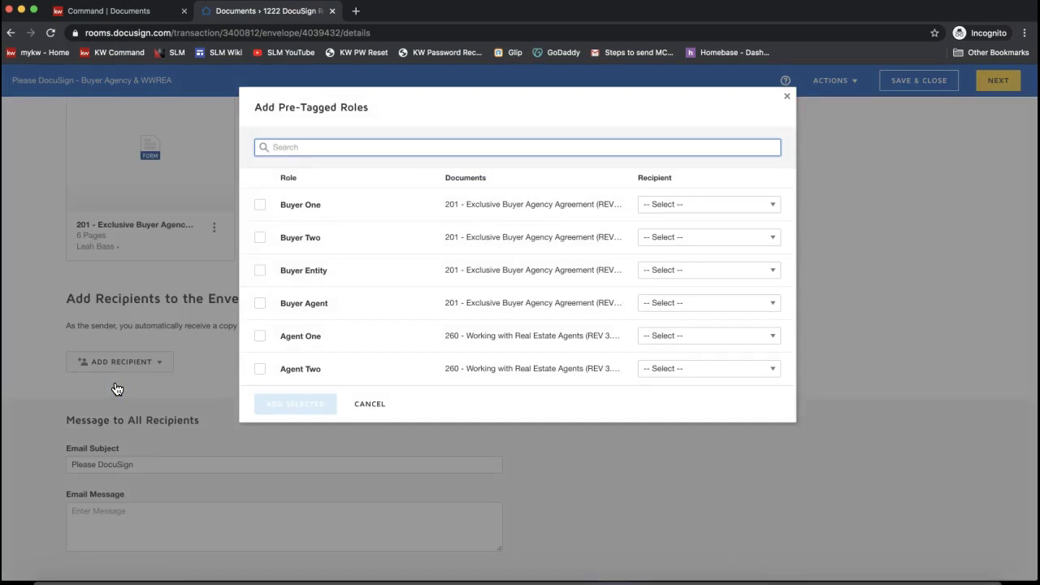
- Add the Buyer One and Buyer Agent pre-tagged roles, each assigned a room participant as recipient
click(260, 208)
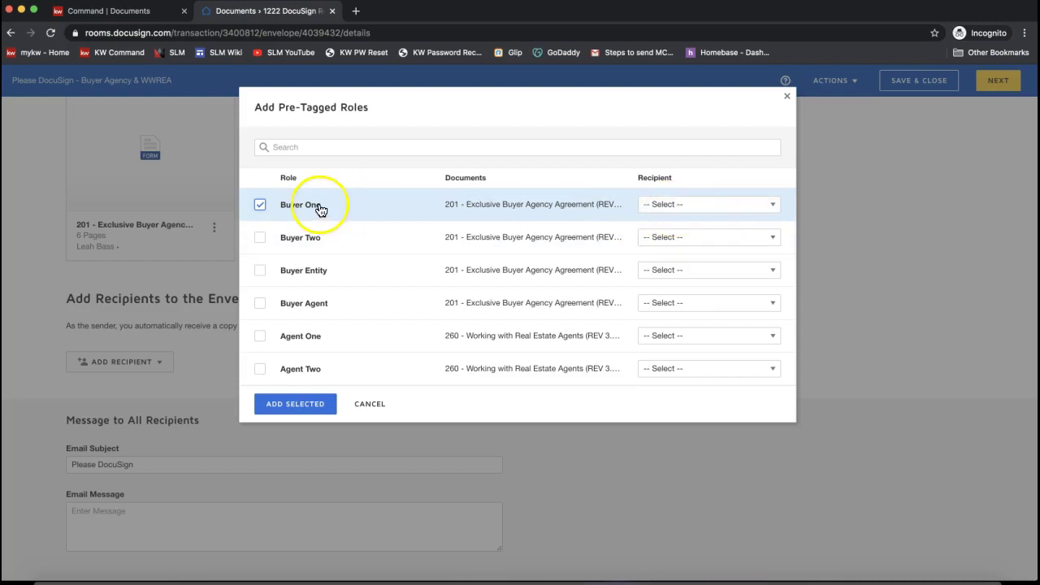
click(740, 206)
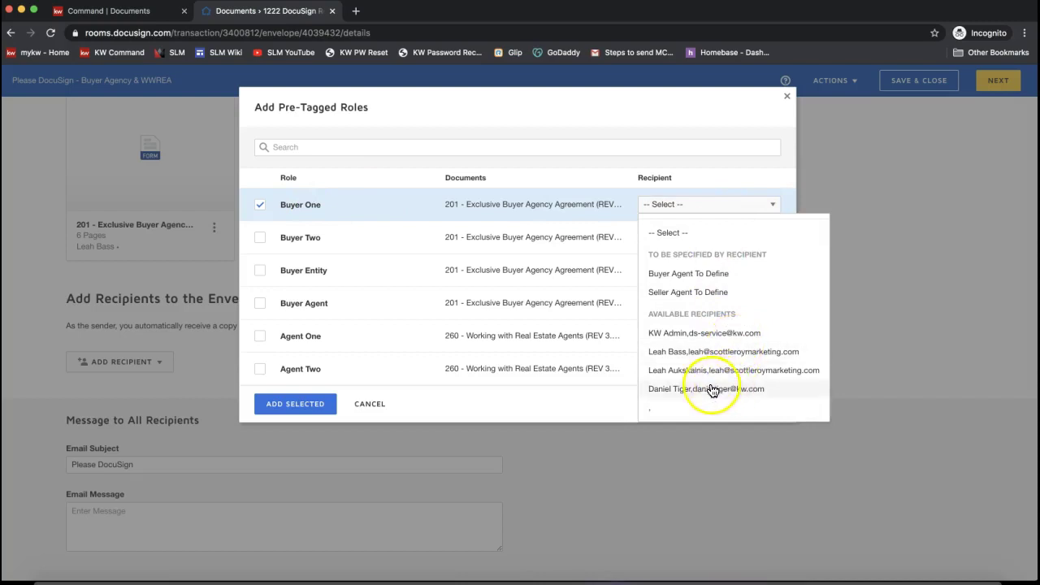
click(670, 391)
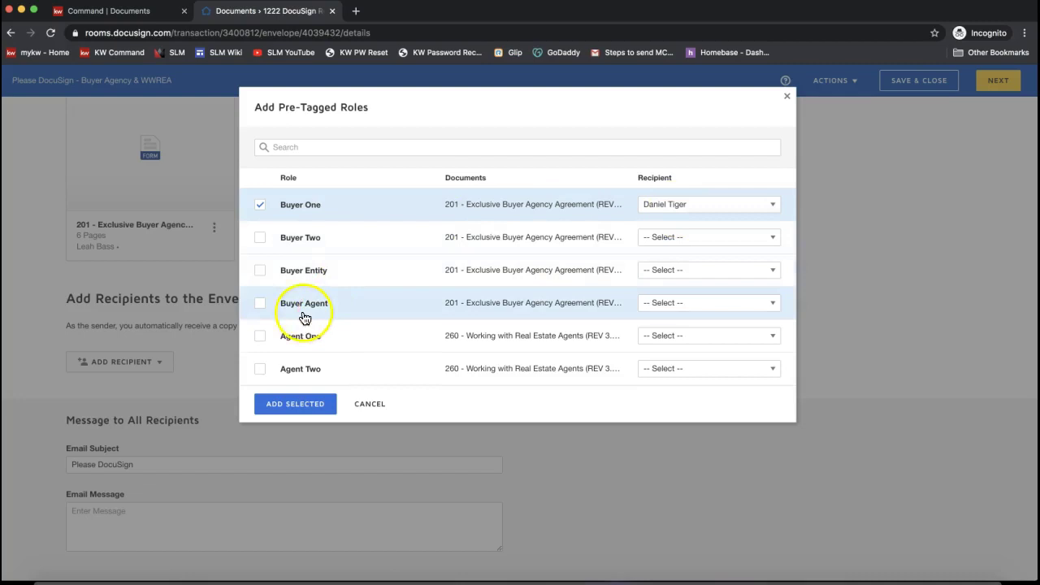
click(675, 307)
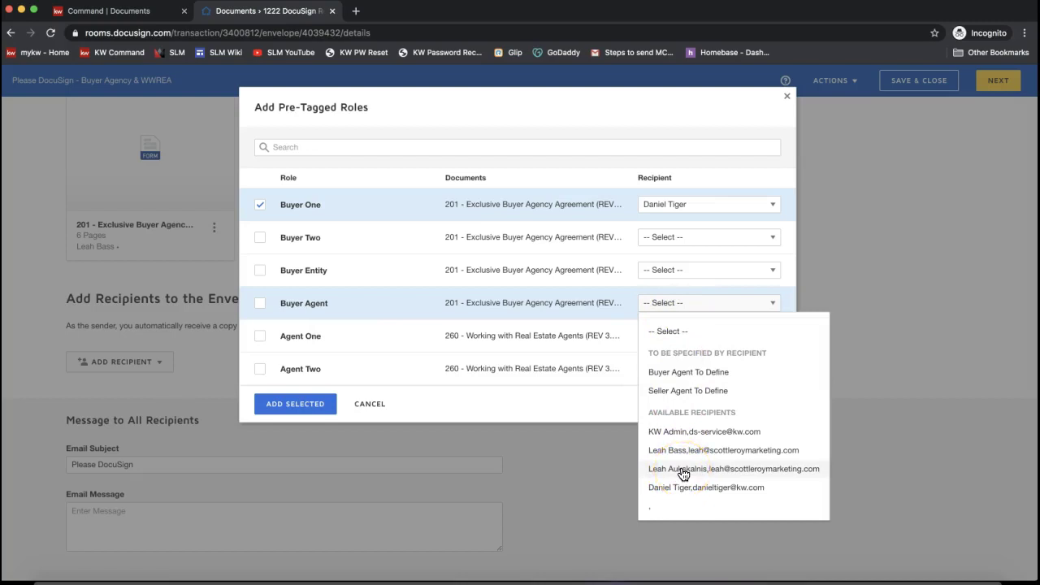
click(682, 475)
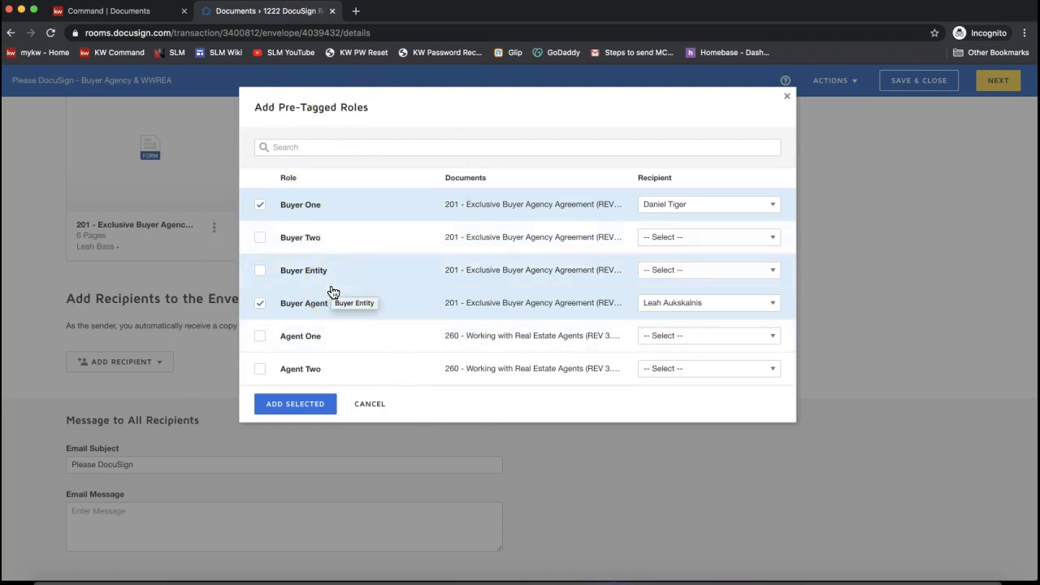
click(307, 410)
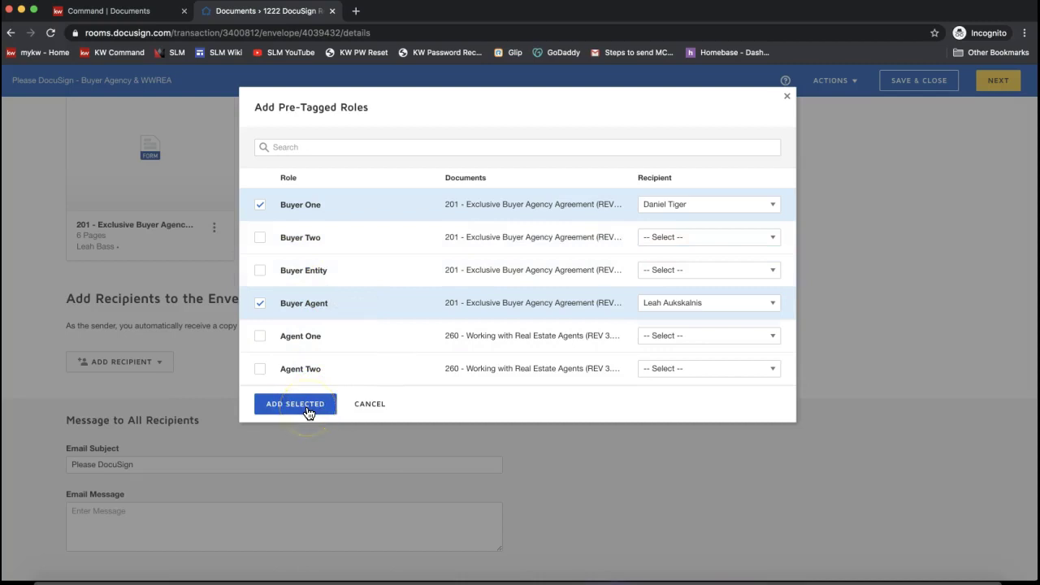
click(308, 413)
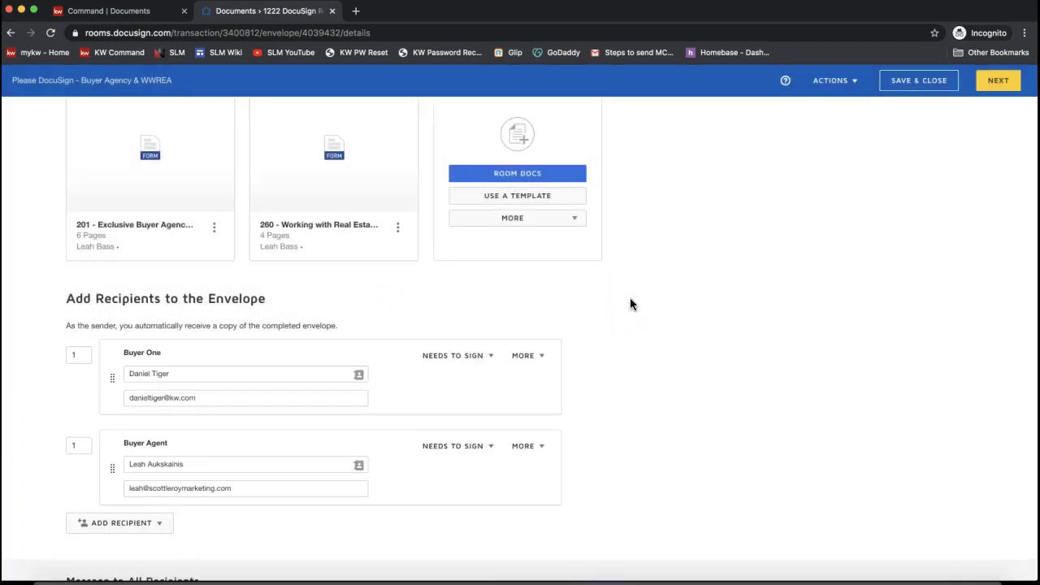
scroll(629, 304, down, 3)
click(300, 210)
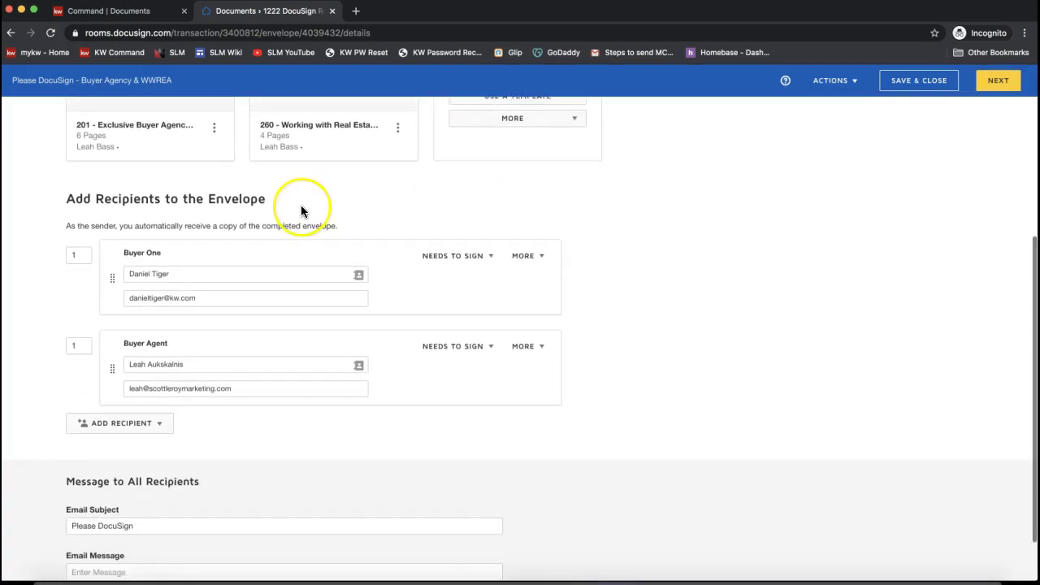
triple_click(116, 193)
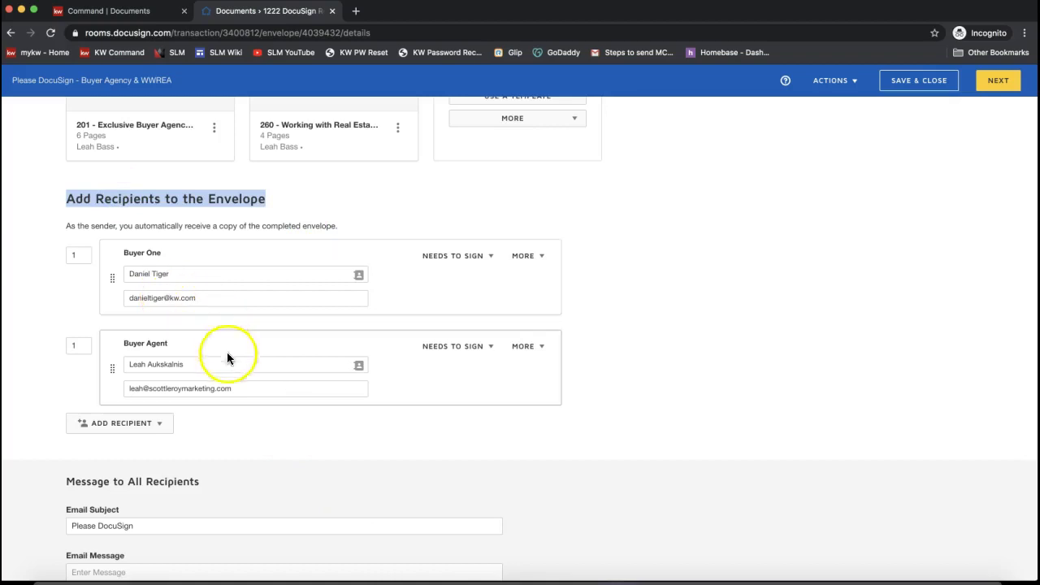
click(454, 263)
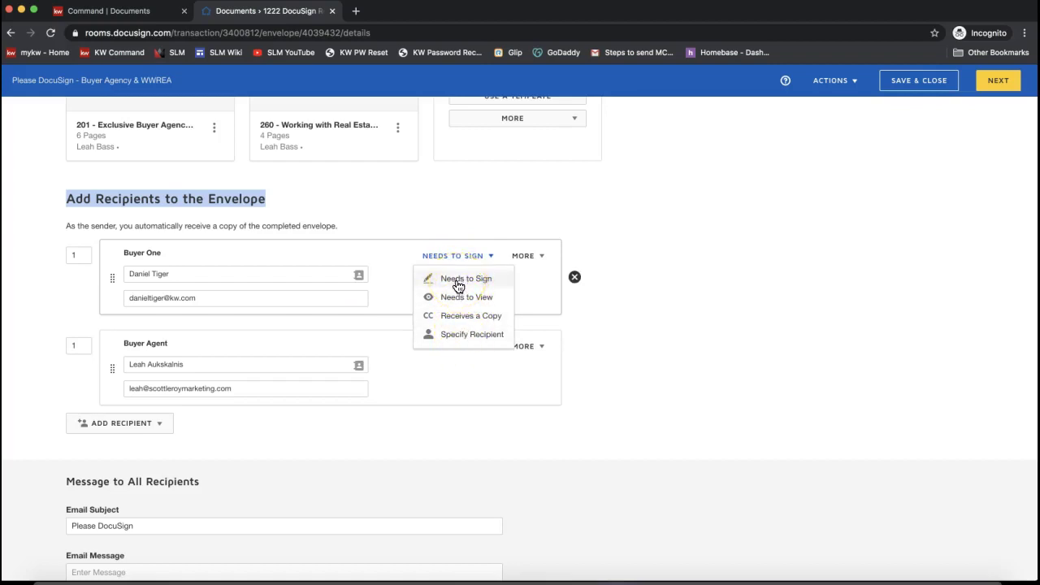
click(441, 200)
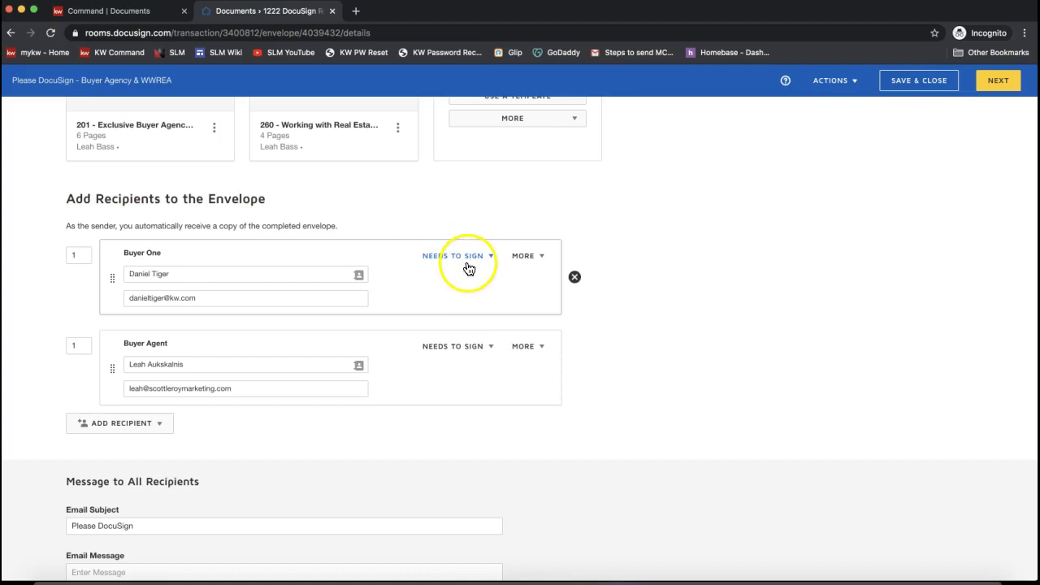
click(92, 421)
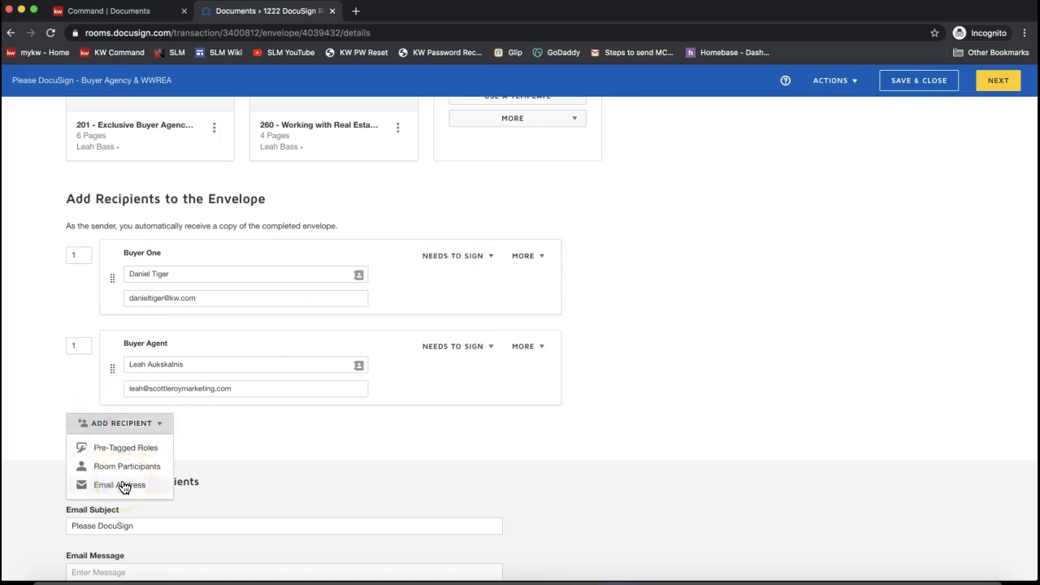
click(134, 489)
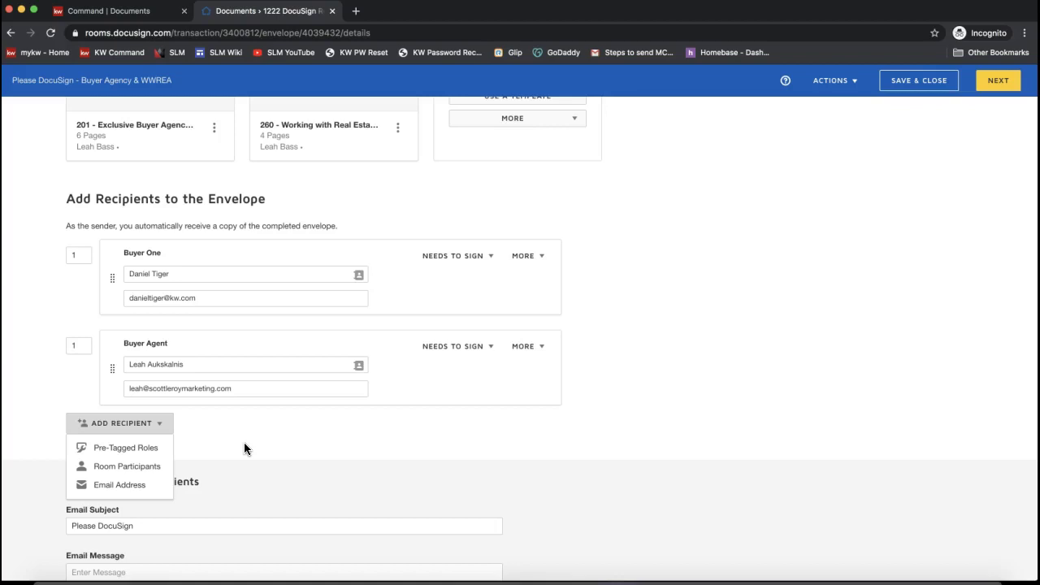
- Add a new e-mail recipient named 'Mortgage Provider'
click(244, 446)
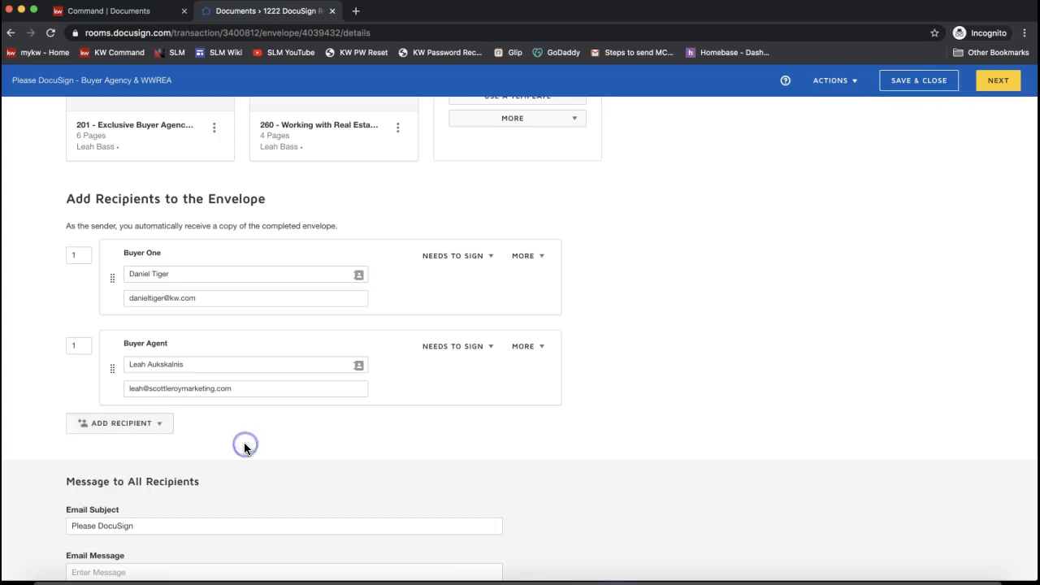
click(100, 432)
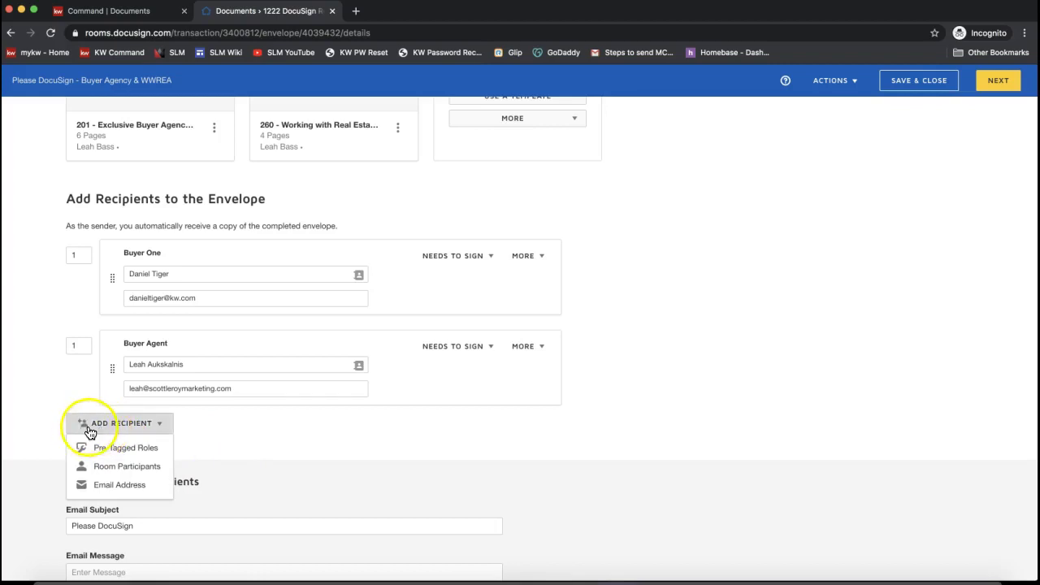
click(120, 488)
click(241, 435)
text(Mortgage Priv)
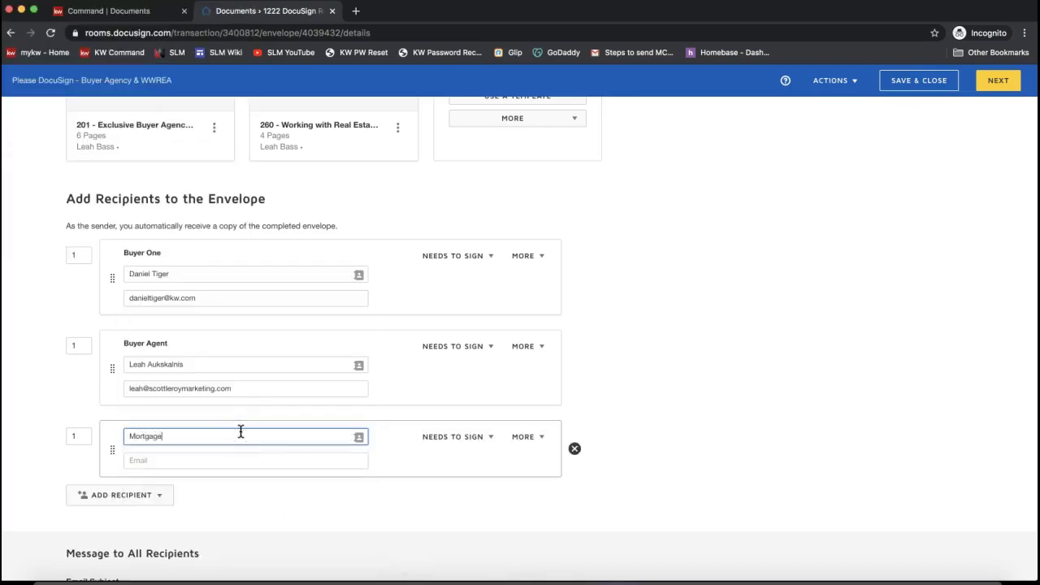
key(BackSpace)
key(BackSpace)
text(ovider)
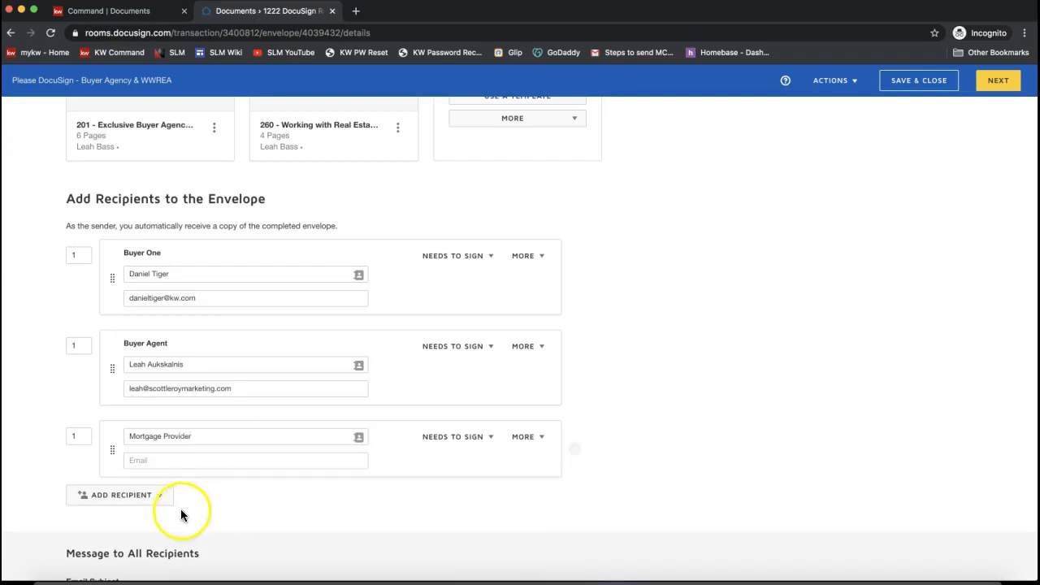
click(175, 461)
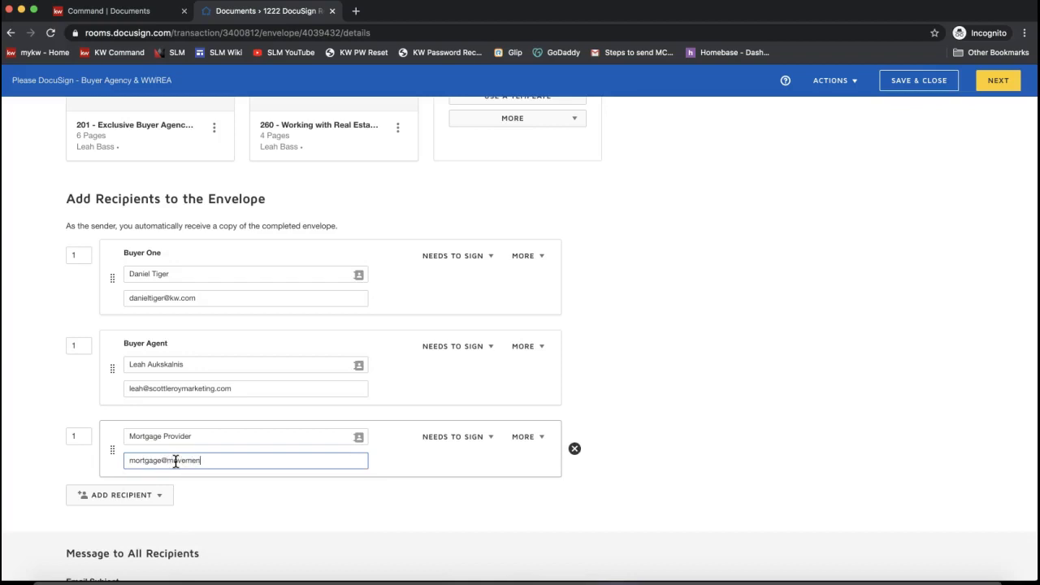
- Enter the Mortgage Provider's e-mail address and change its routing order from 1 to 2
text(m)
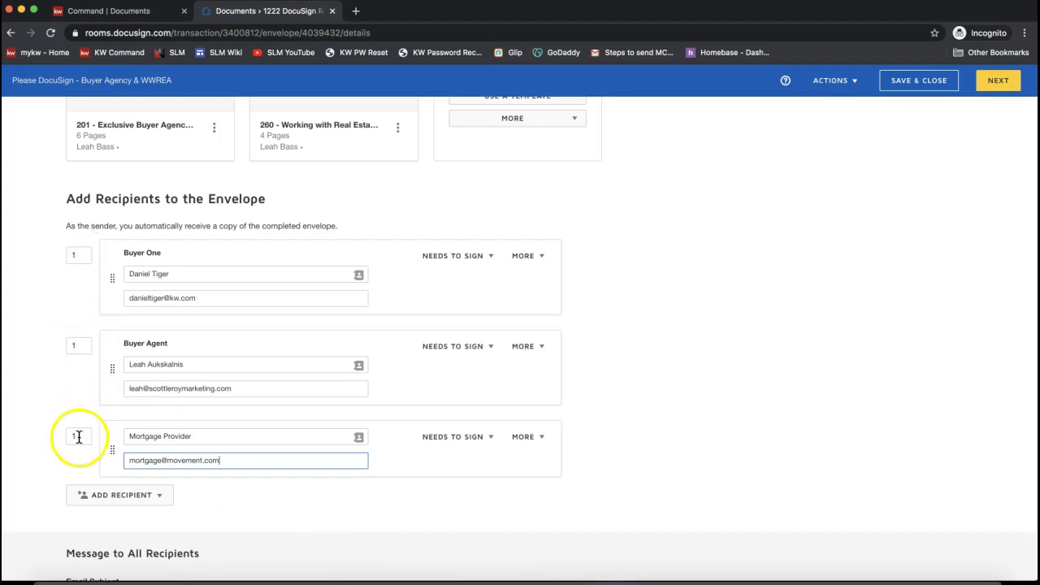
click(80, 436)
drag(86, 436, 50, 439)
text(2)
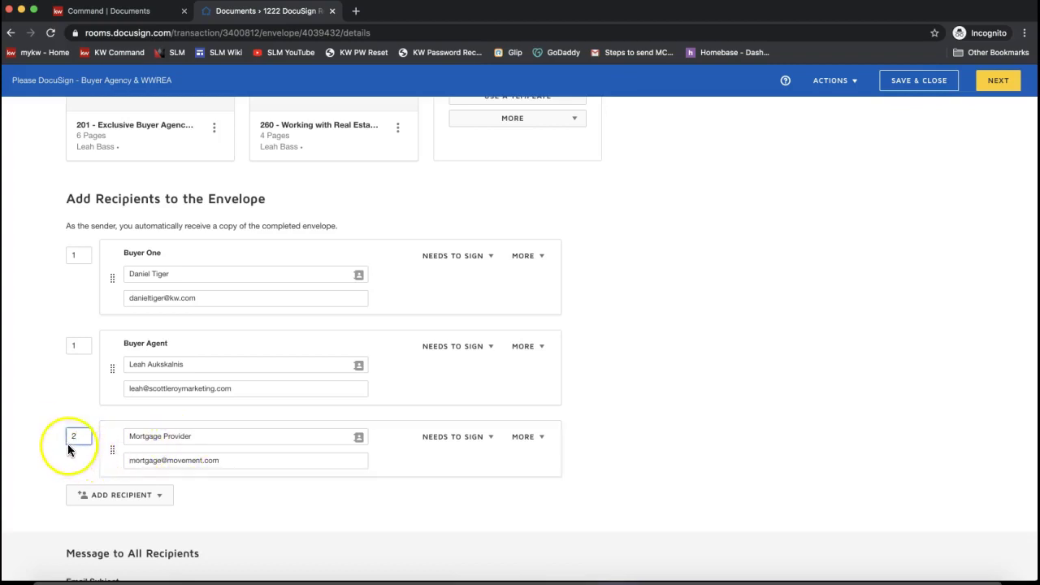
click(139, 545)
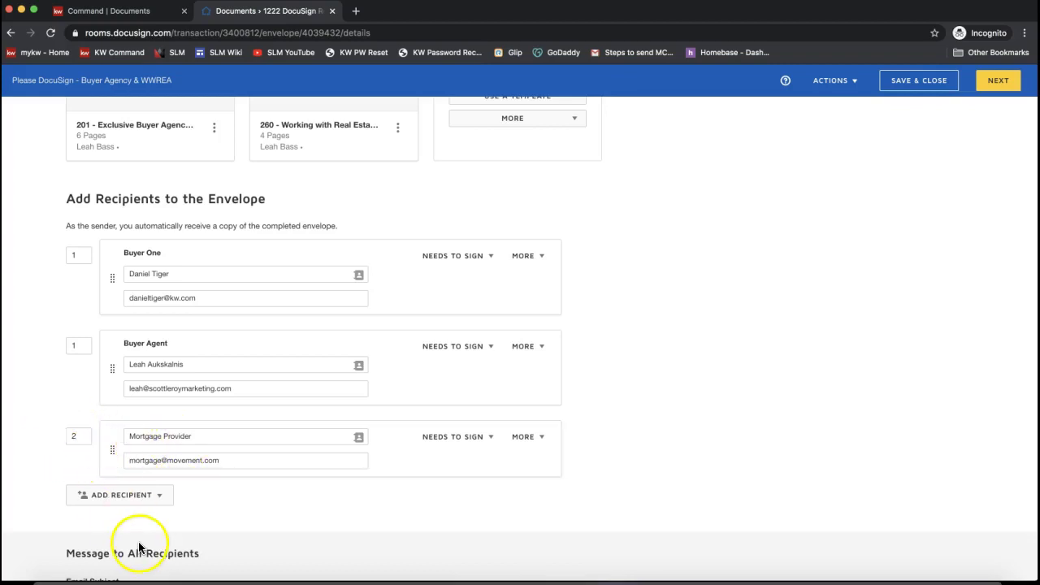
- After checking the routing orders, switch the Mortgage Provider from Needs to Sign to Needs to View
click(79, 253)
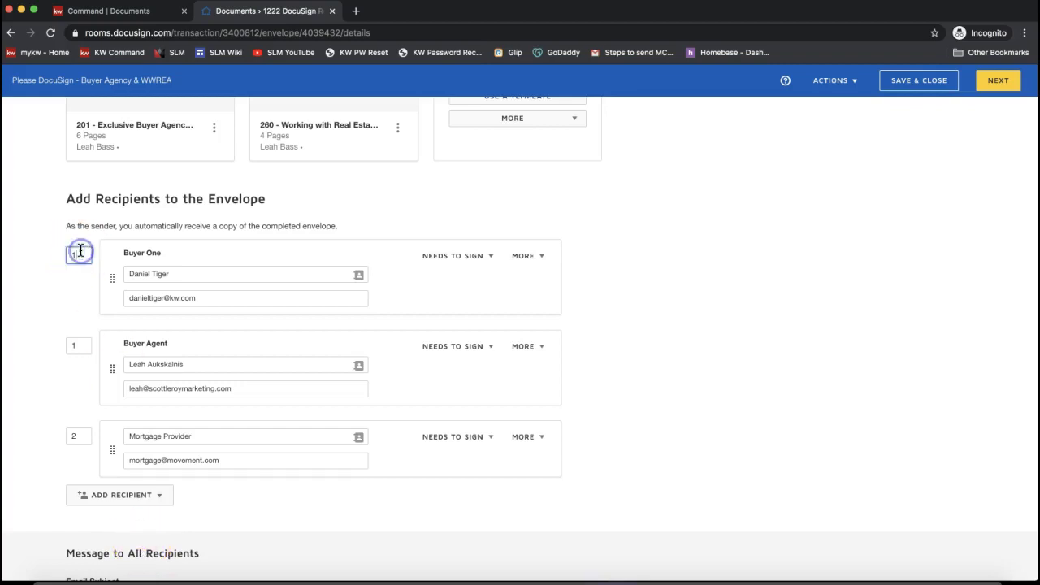
click(82, 347)
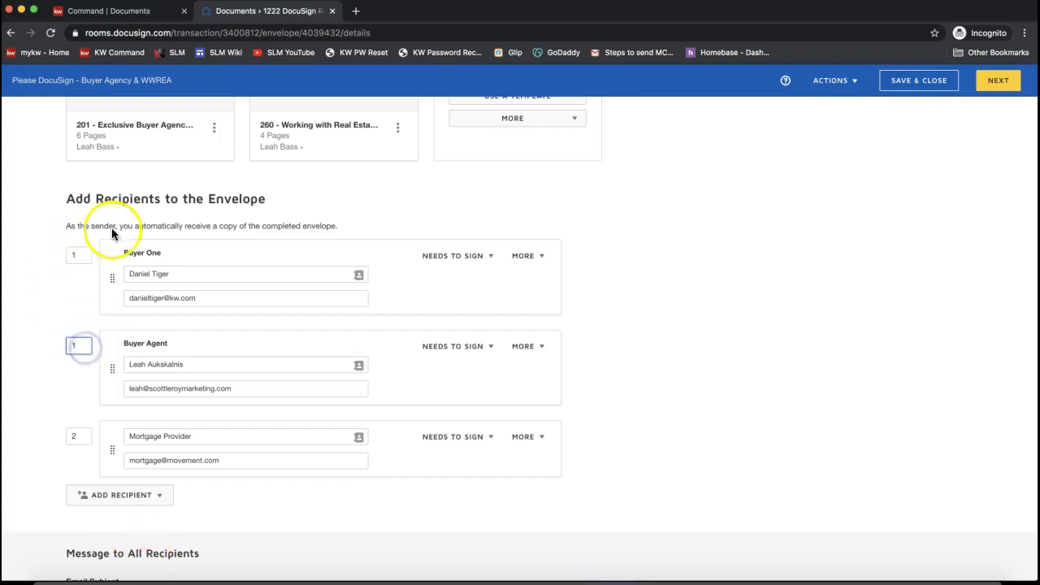
click(82, 438)
drag(77, 437, 60, 439)
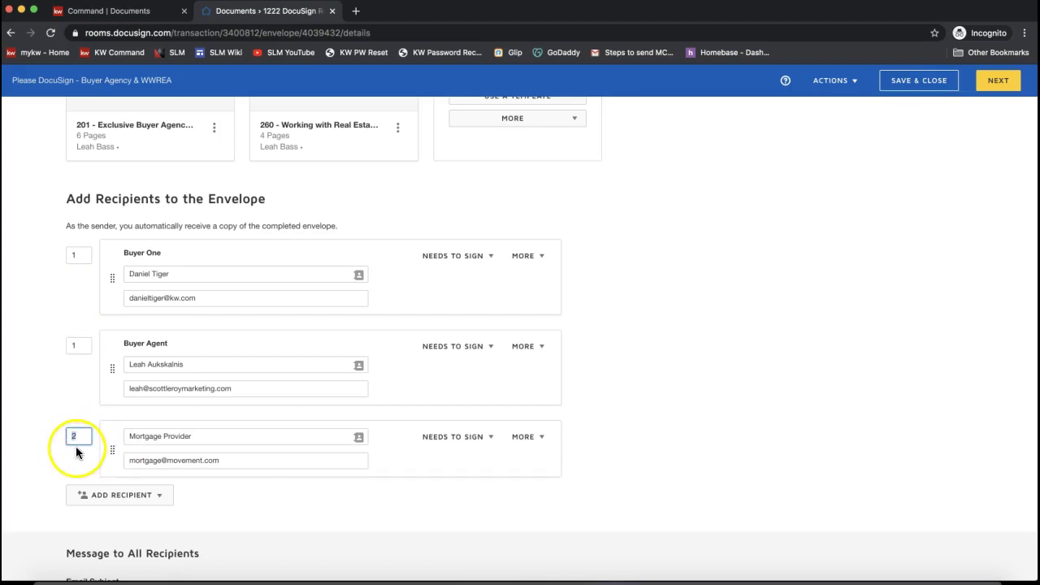
click(469, 439)
click(465, 479)
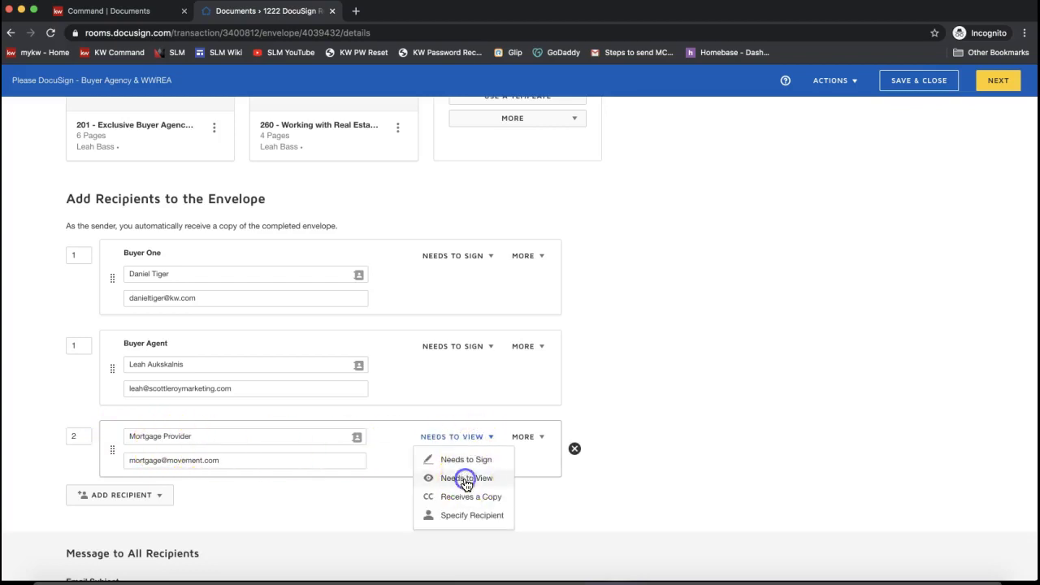
click(734, 376)
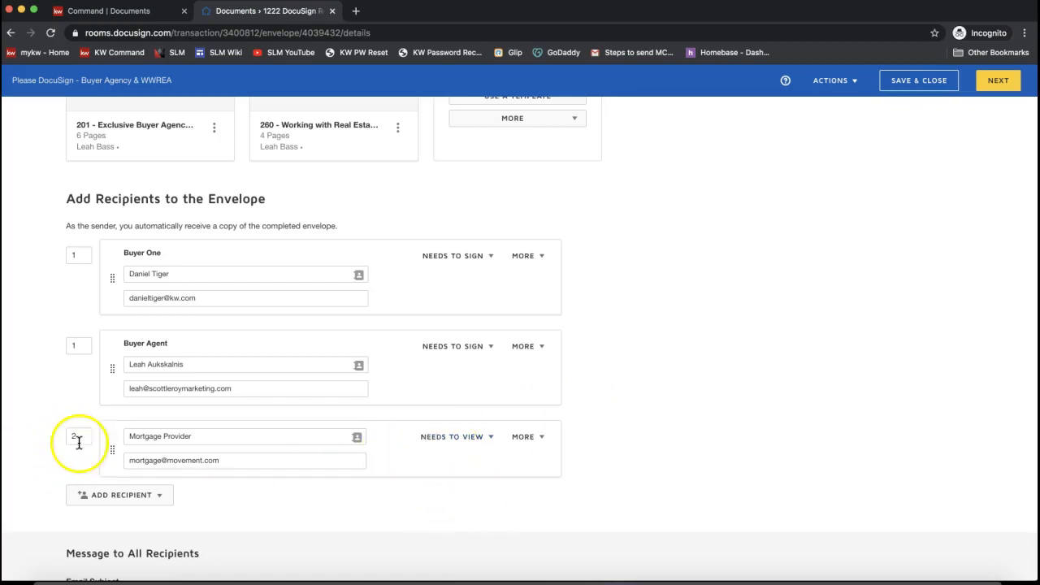
click(526, 436)
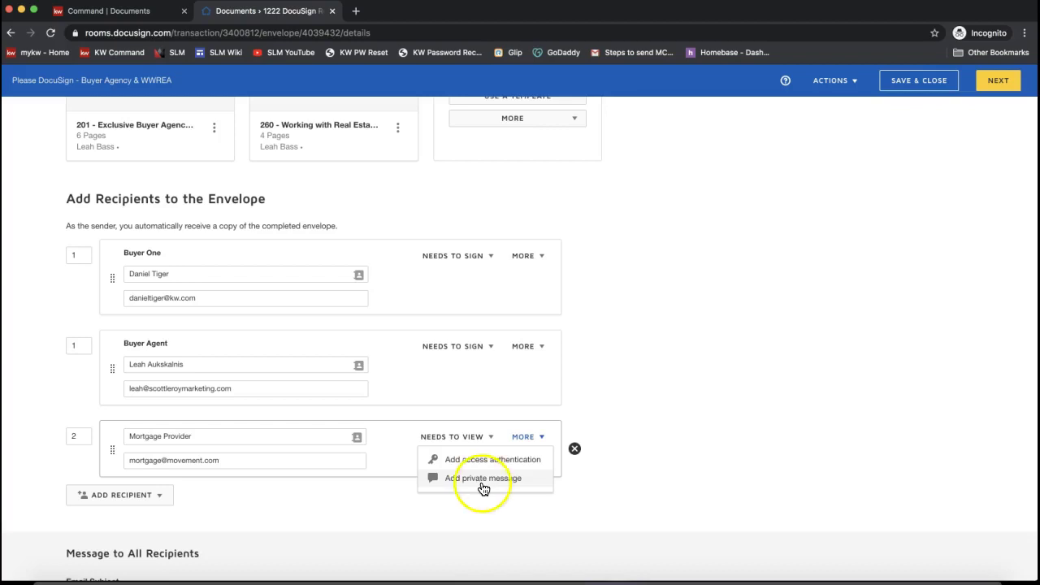
- Add access authentication to the Mortgage Provider and enter an access code
click(469, 460)
click(529, 439)
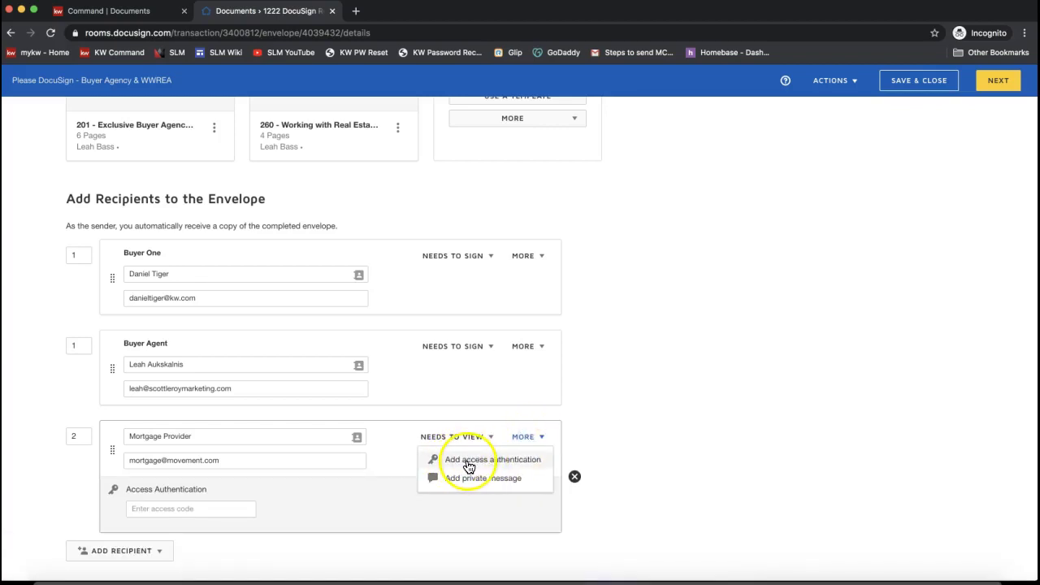
click(195, 510)
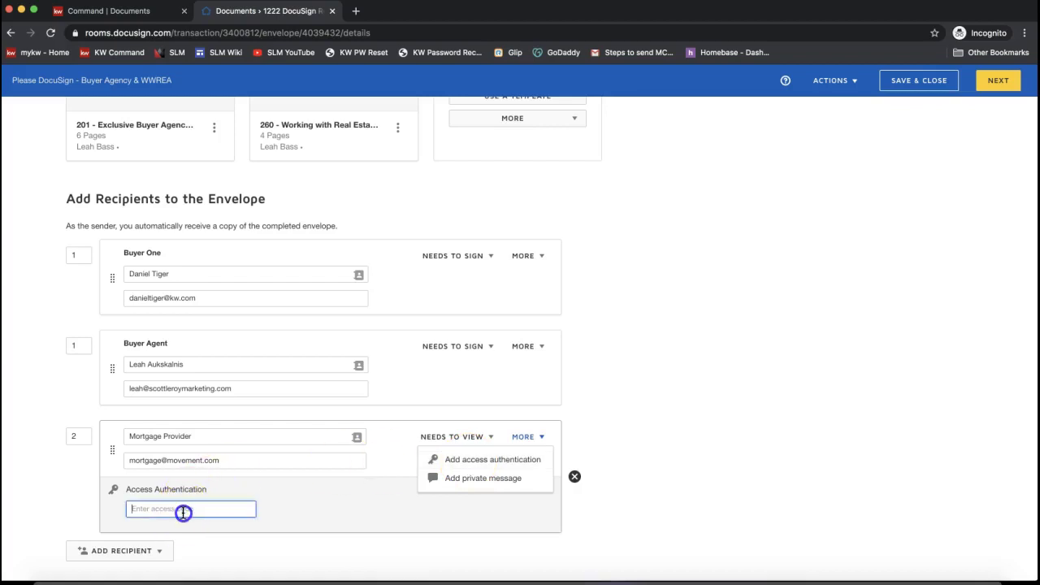
text(1234)
click(329, 506)
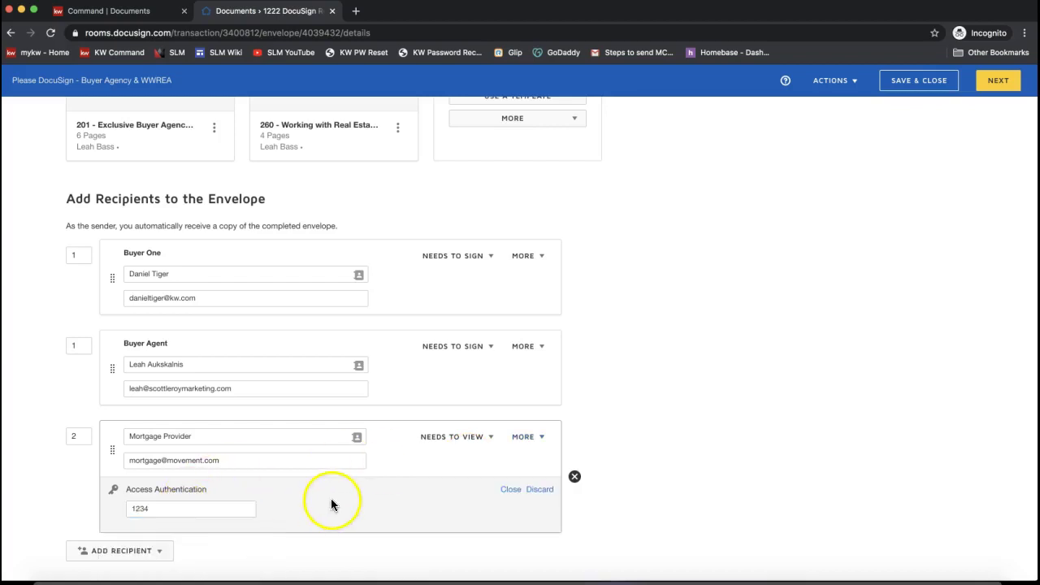
scroll(149, 469, down, 1)
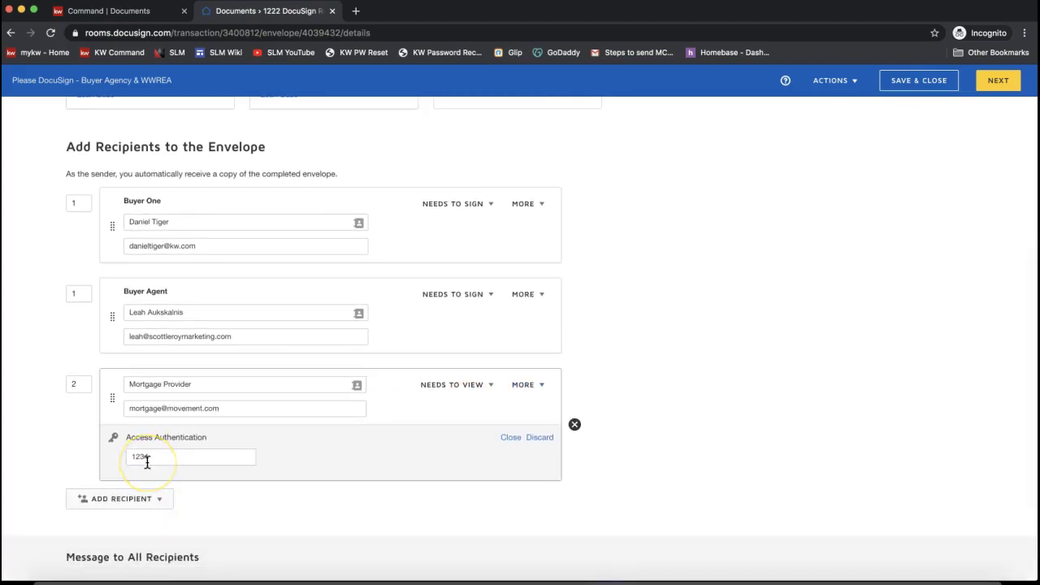
drag(164, 459, 98, 460)
- Write the message to all recipients about the forms discussed by phone, asking them to fill in the RPD
click(650, 407)
scroll(299, 484, down, 3)
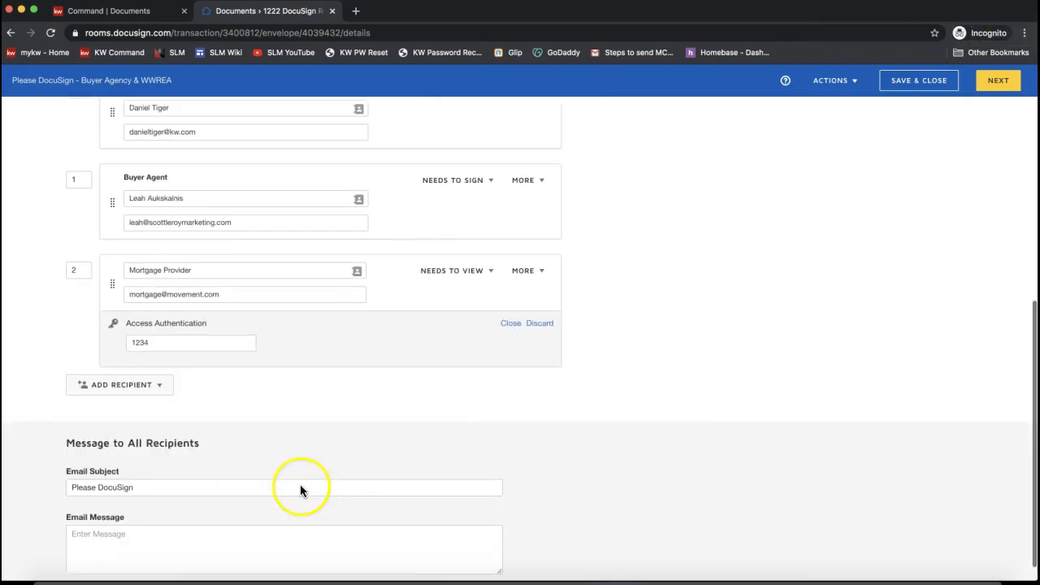
scroll(487, 446, down, 1)
click(135, 464)
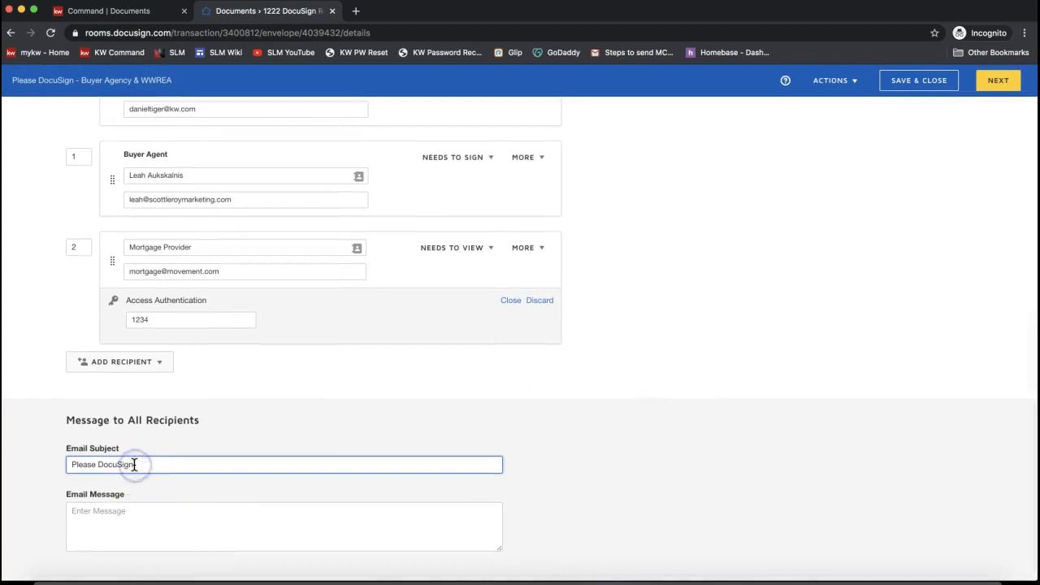
click(159, 533)
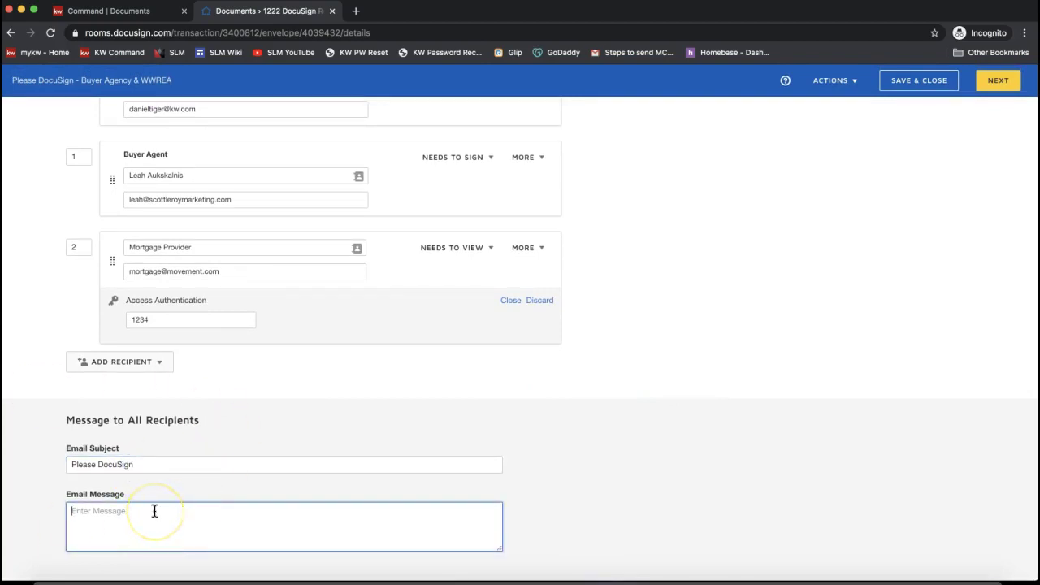
text(Hello! Here are the forms we spoke about on the)
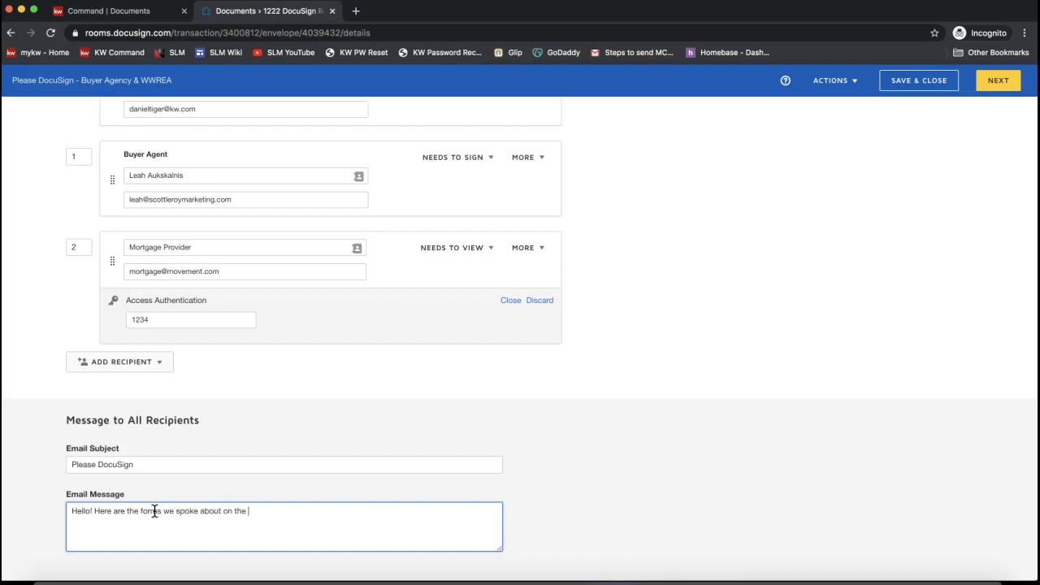
text( phone, please make sure fill in the RPD and l)
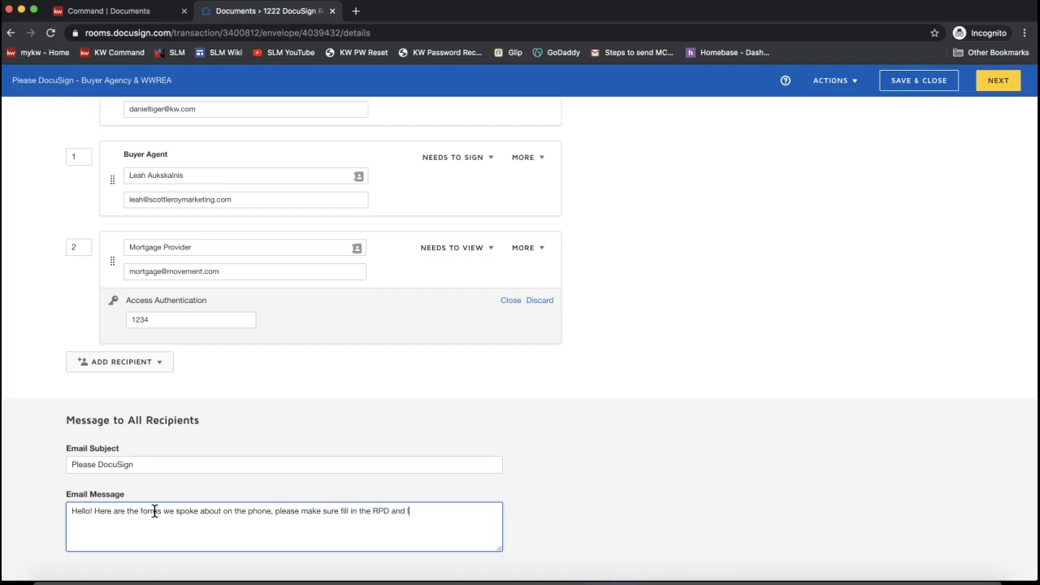
text(et me kno wif you have questions!)
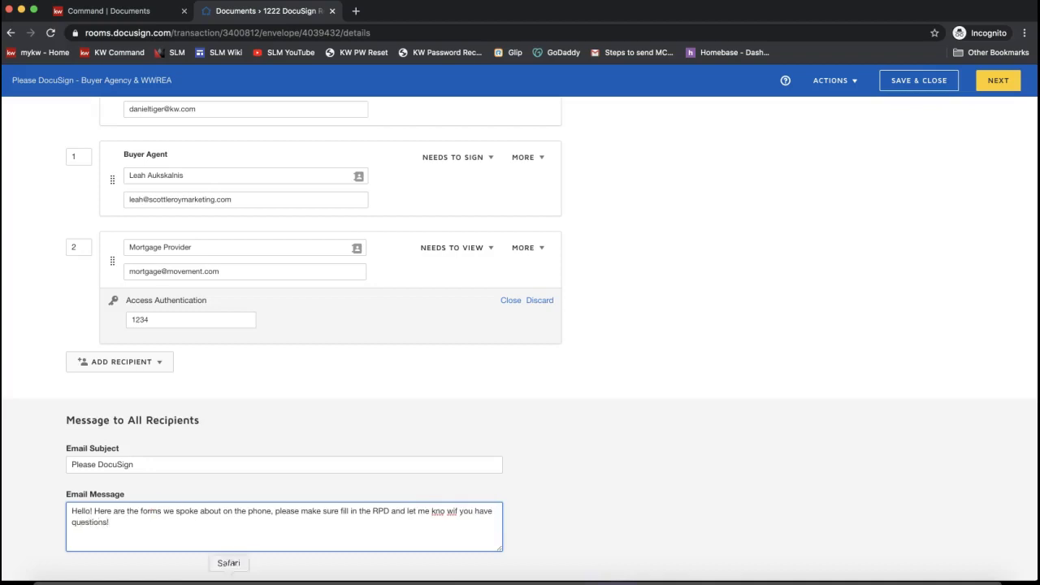
- Fix the typo in the message and remove the Mortgage Provider recipient
click(447, 512)
key(BackSpace)
drag(123, 526, 21, 475)
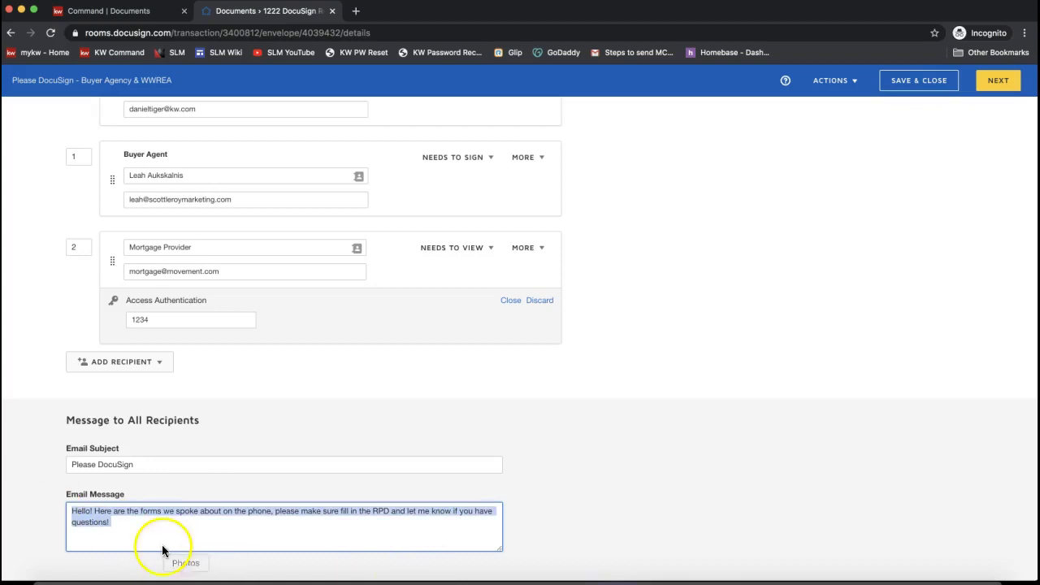
scroll(207, 539, up, 5)
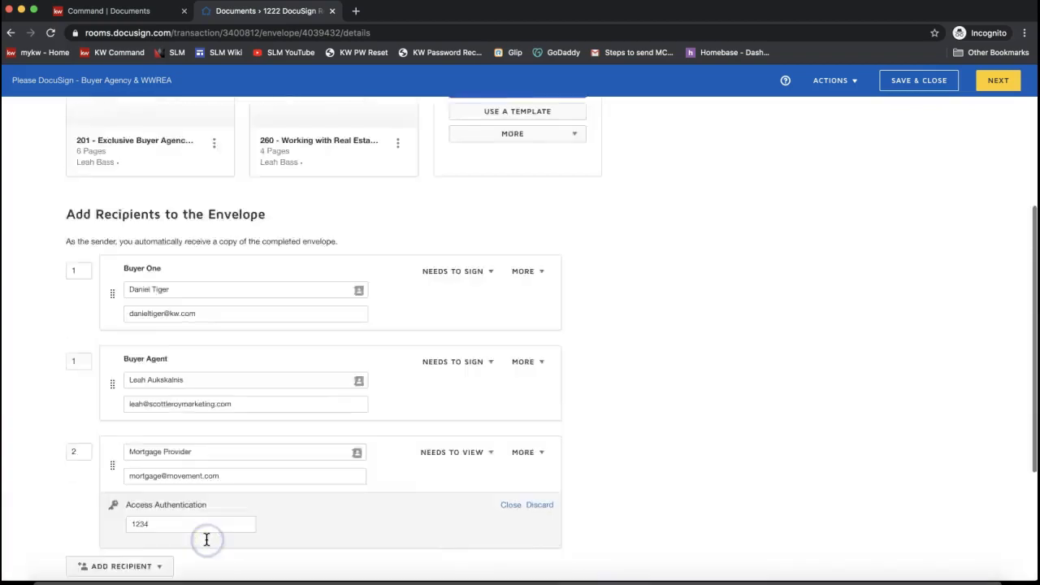
click(575, 533)
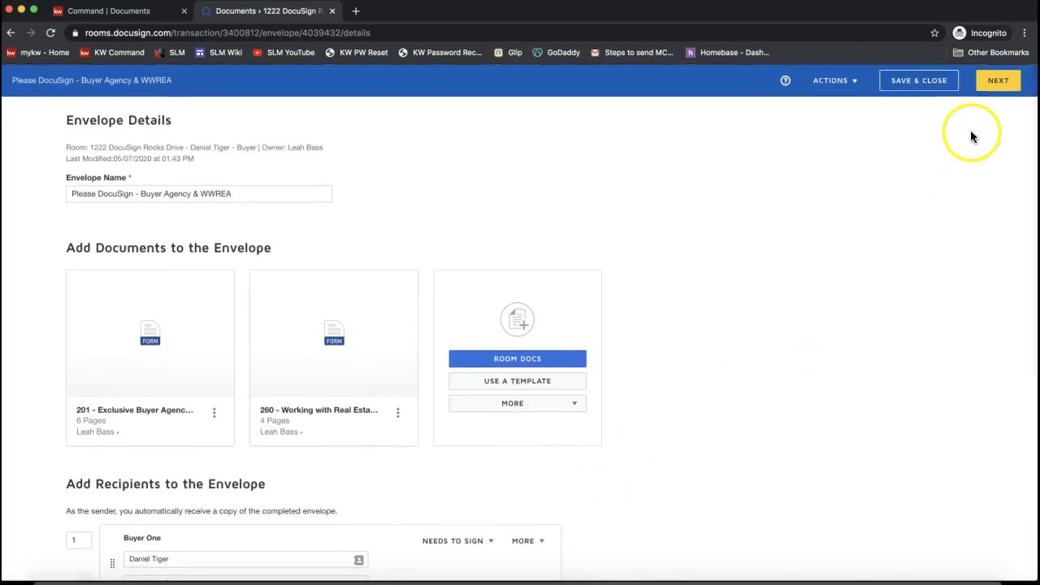
- Proceed to the Add Fields editor and inspect the Initial fields at the bottom of page 1
click(998, 80)
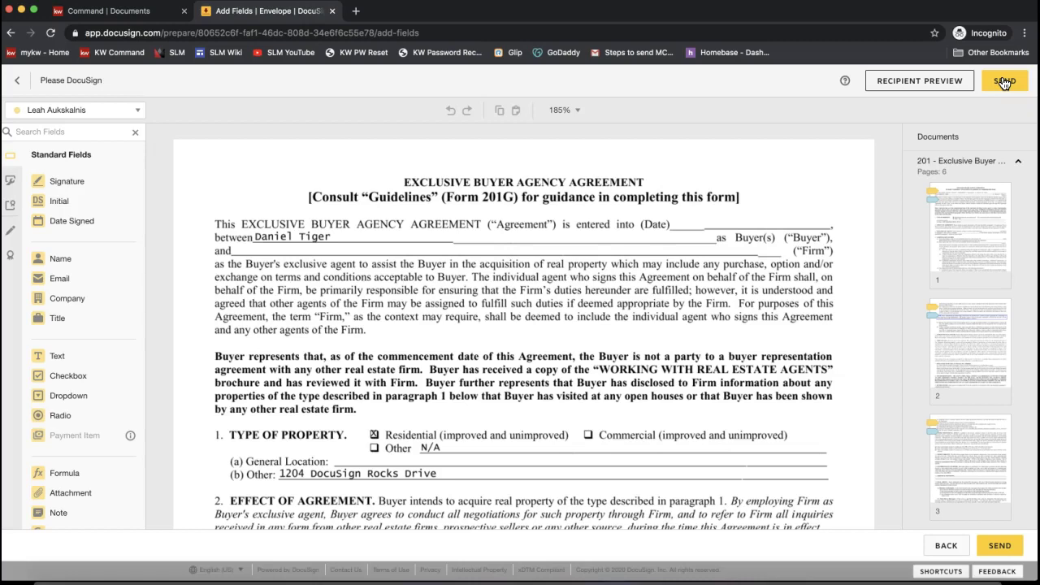
click(1003, 82)
click(1015, 91)
scroll(378, 328, down, 10)
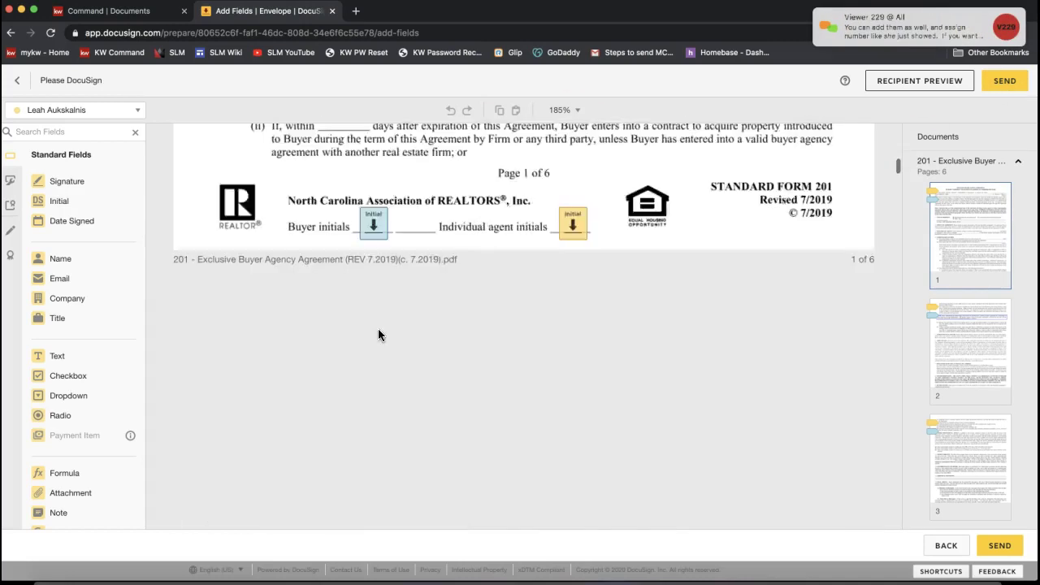
scroll(379, 331, up, 1)
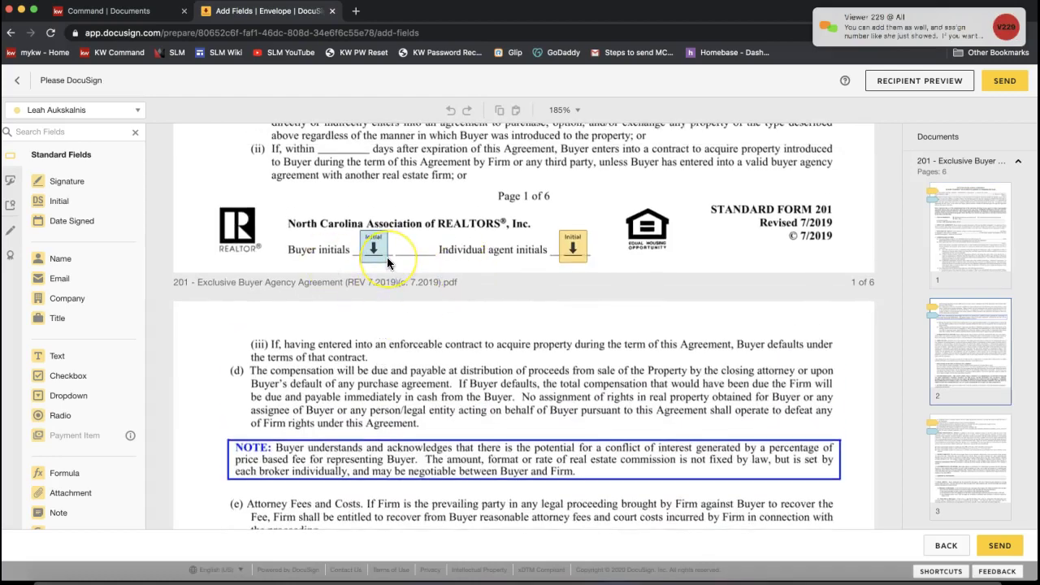
scroll(366, 256, up, 1)
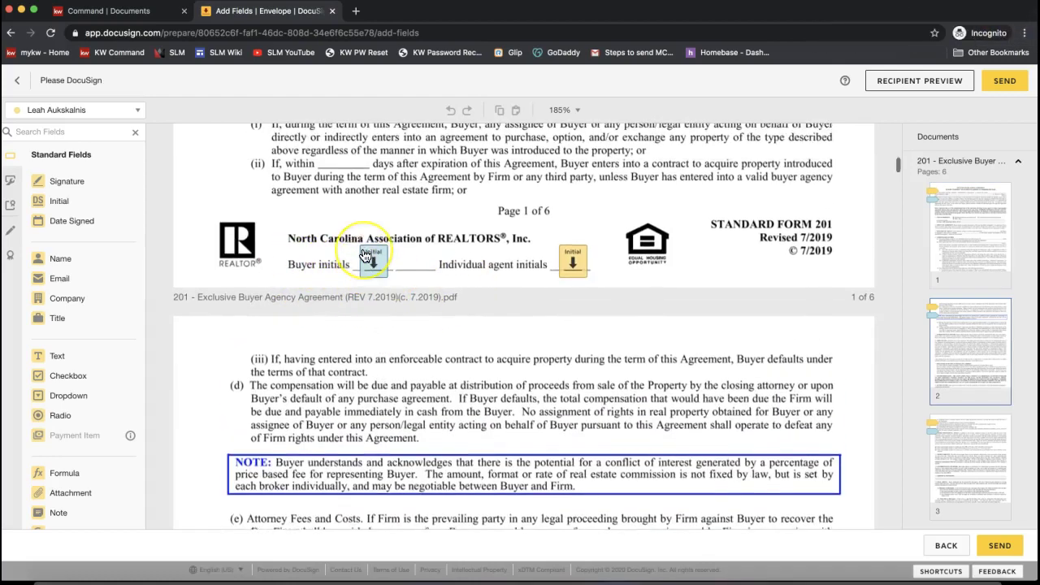
scroll(367, 256, up, 2)
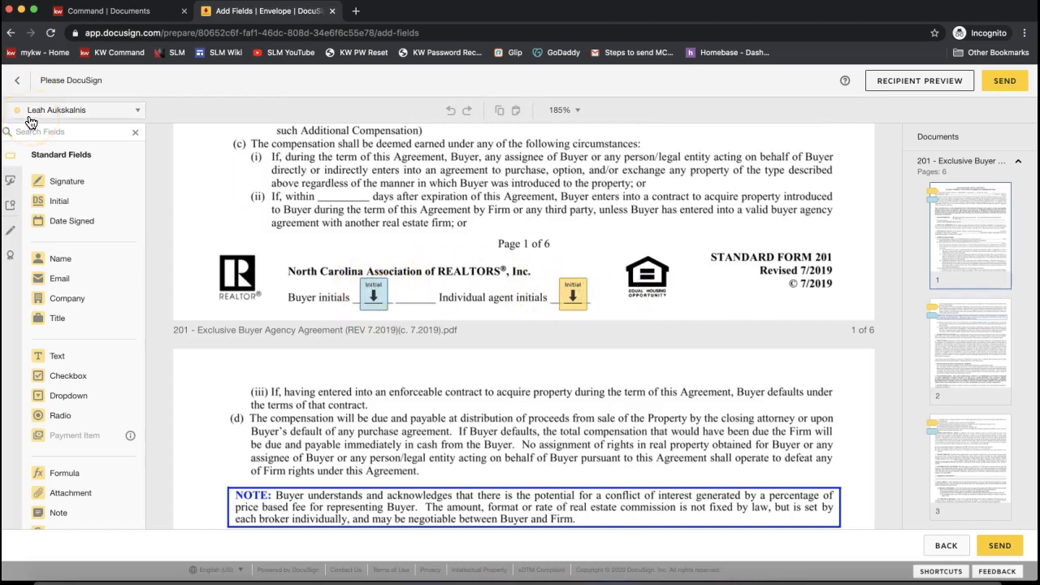
- Select the buyer as the recipient for fields and scroll through the agreement pages
click(29, 112)
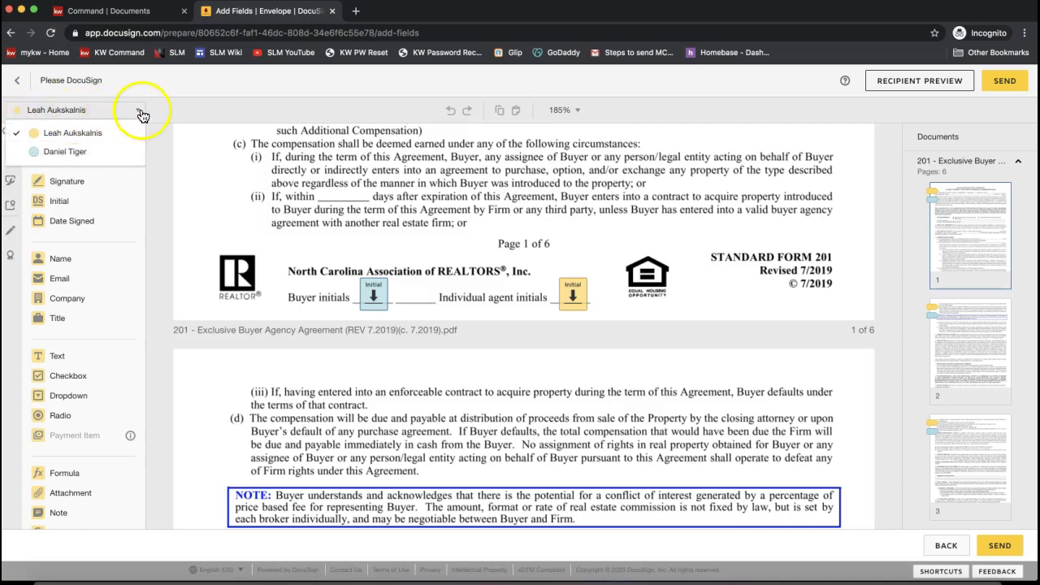
click(34, 161)
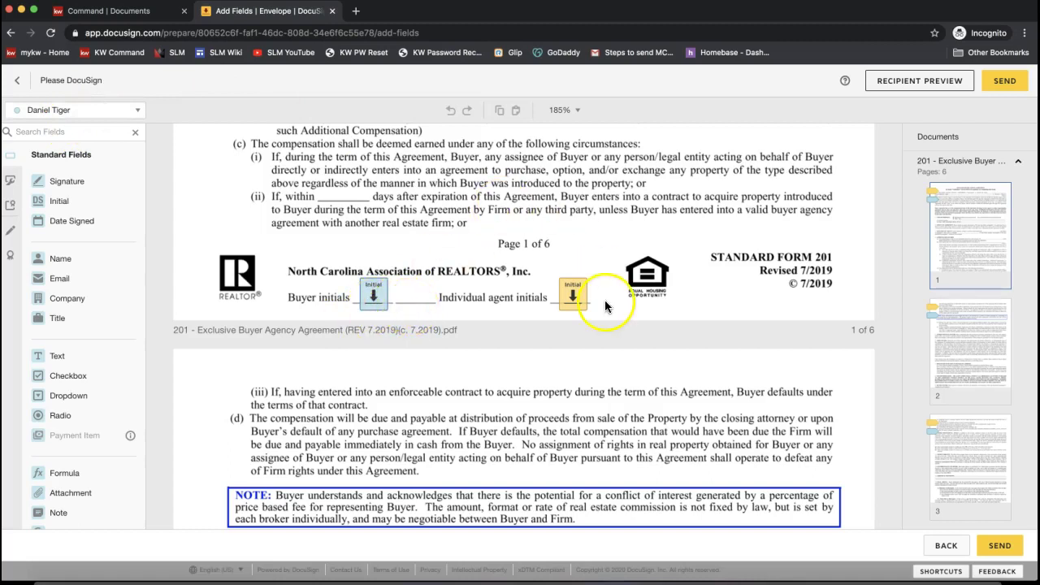
scroll(573, 305, down, 10)
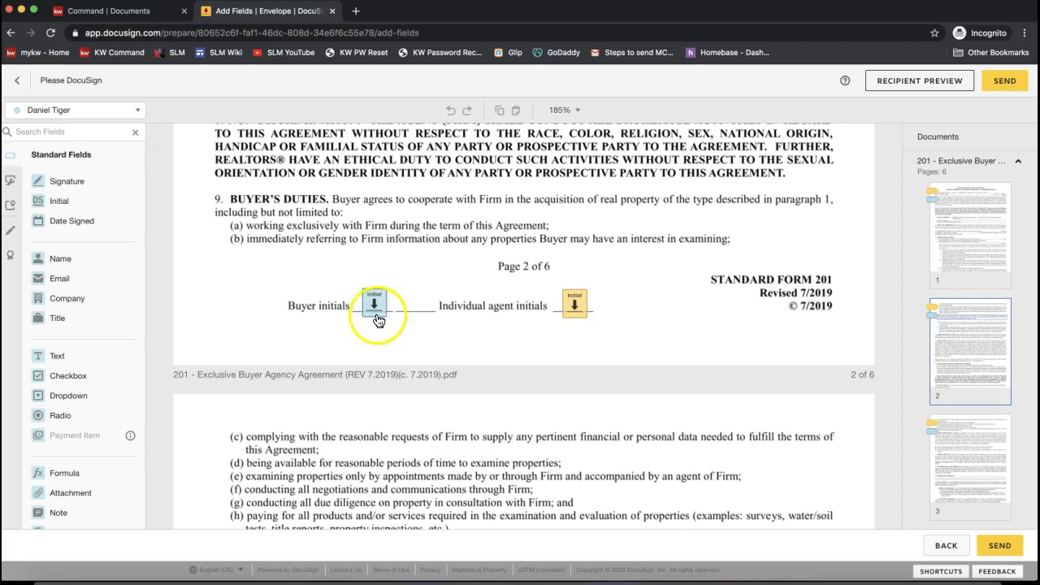
scroll(378, 320, down, 3)
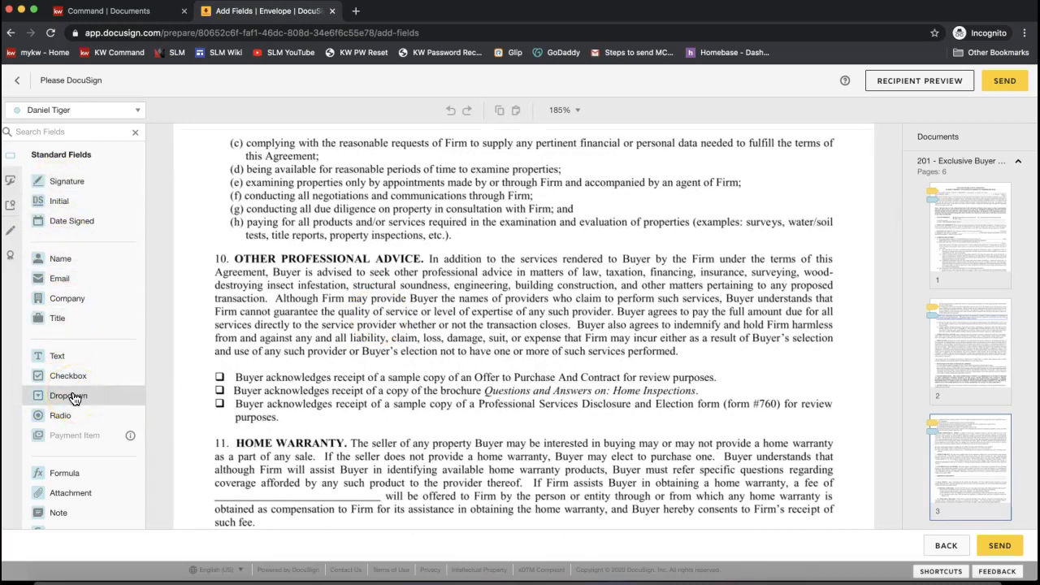
drag(73, 398, 512, 318)
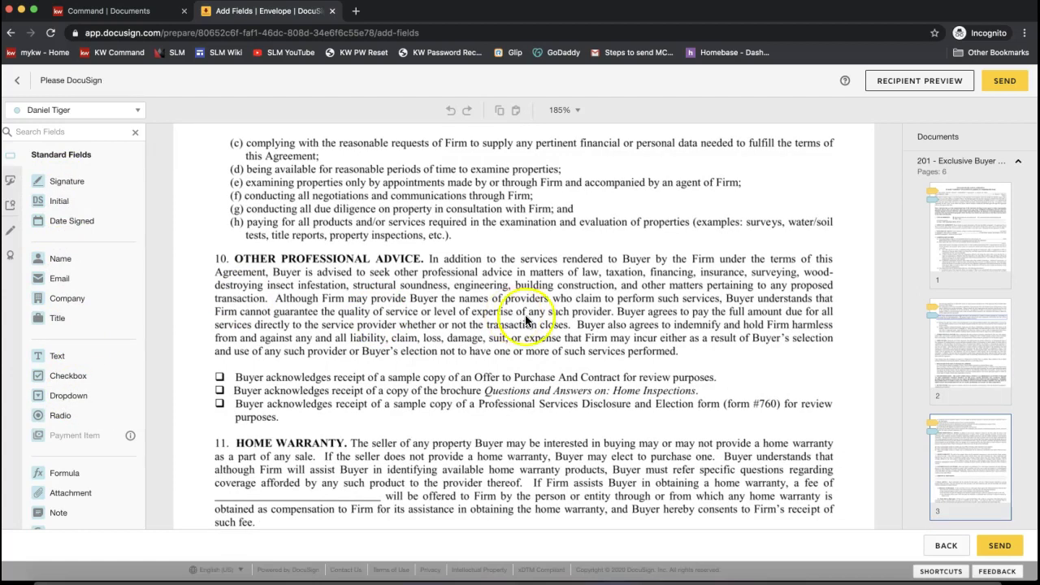
click(607, 376)
scroll(607, 376, down, 3)
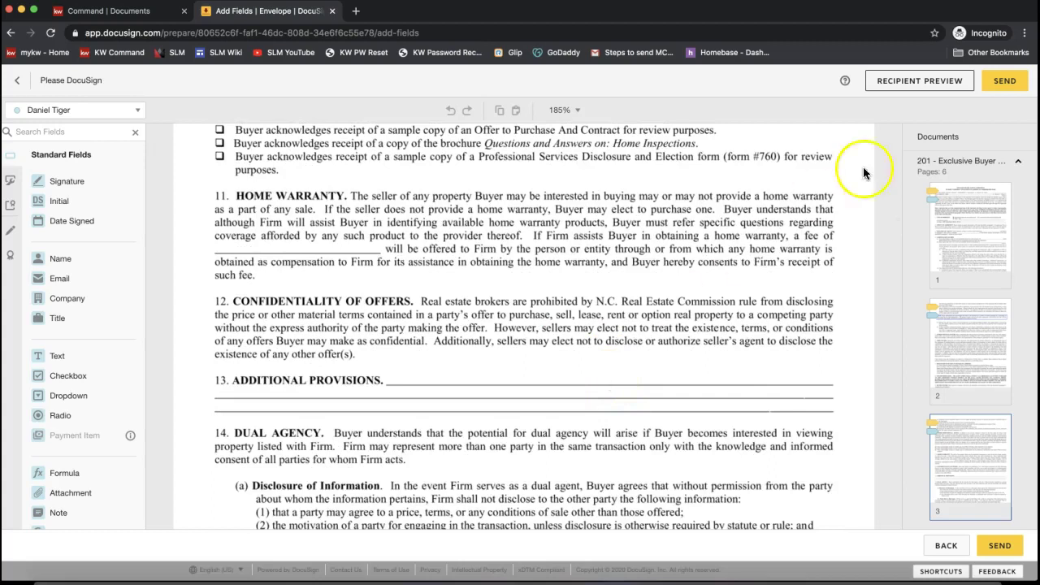
- Open the Recipient Preview of the envelope
click(895, 83)
click(903, 89)
click(928, 82)
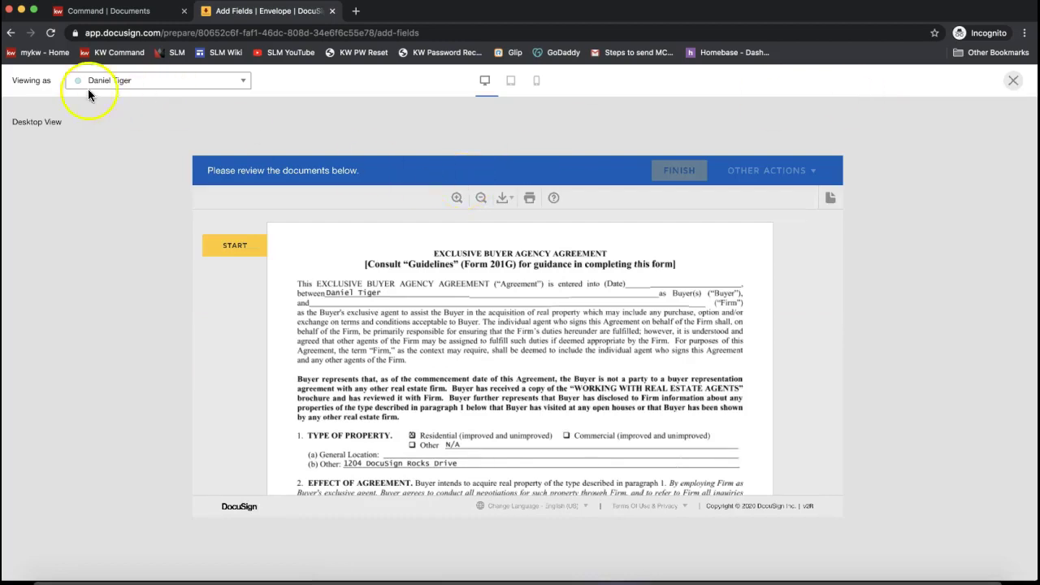
- Preview as the buyer, start the signing walkthrough, and apply initials on pages 1 through 3
drag(13, 82, 49, 81)
click(143, 82)
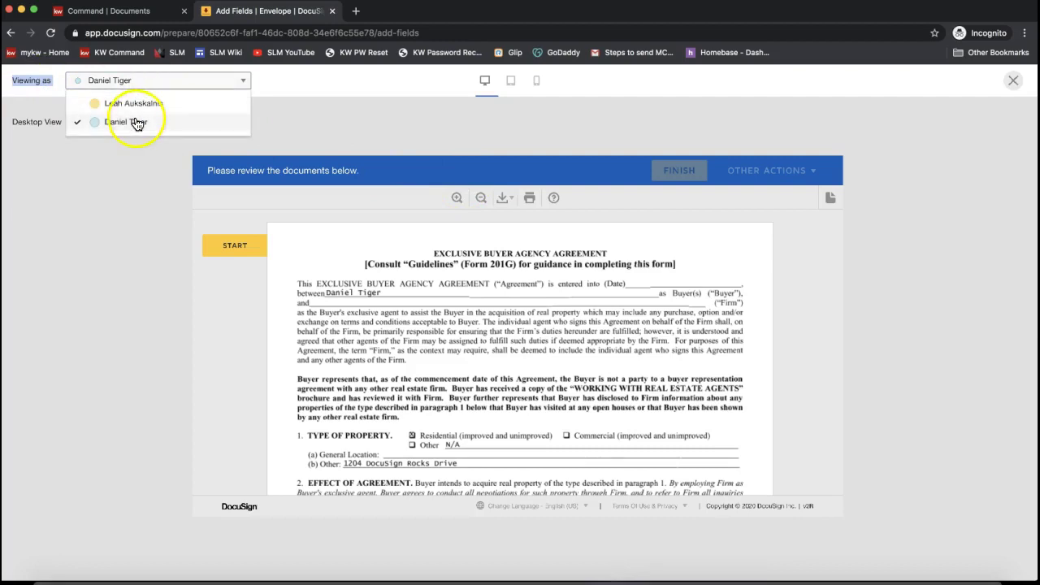
click(439, 109)
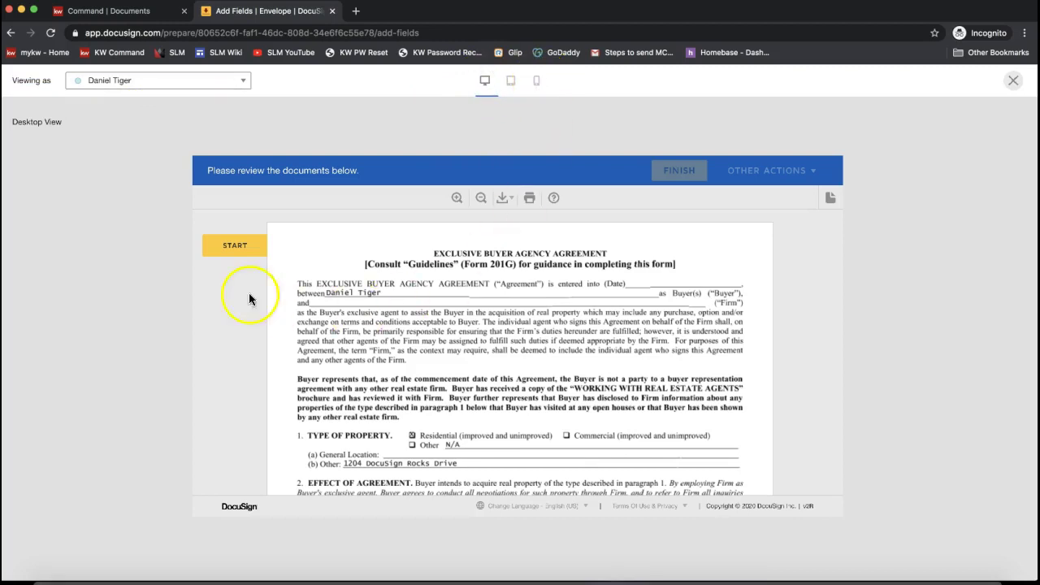
click(229, 247)
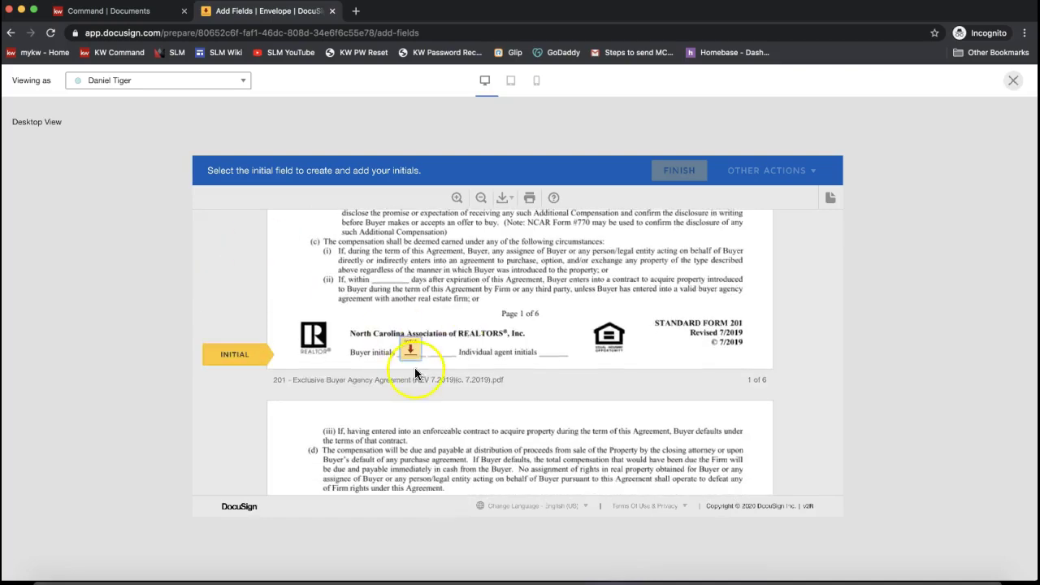
click(408, 351)
click(408, 351)
click(408, 351)
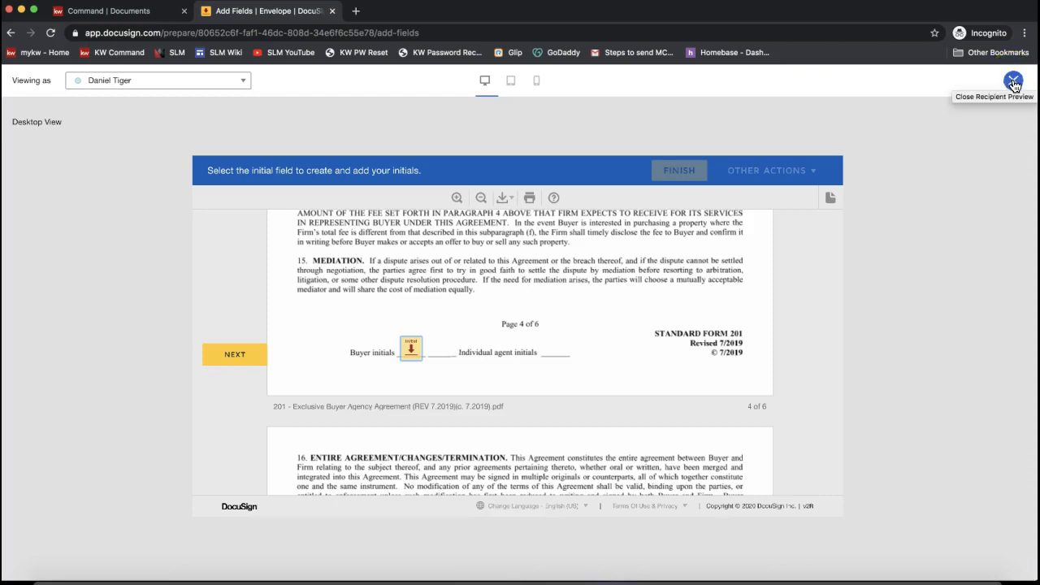
- Close the preview, review the placed fields across the pages, and send the envelope
click(1013, 81)
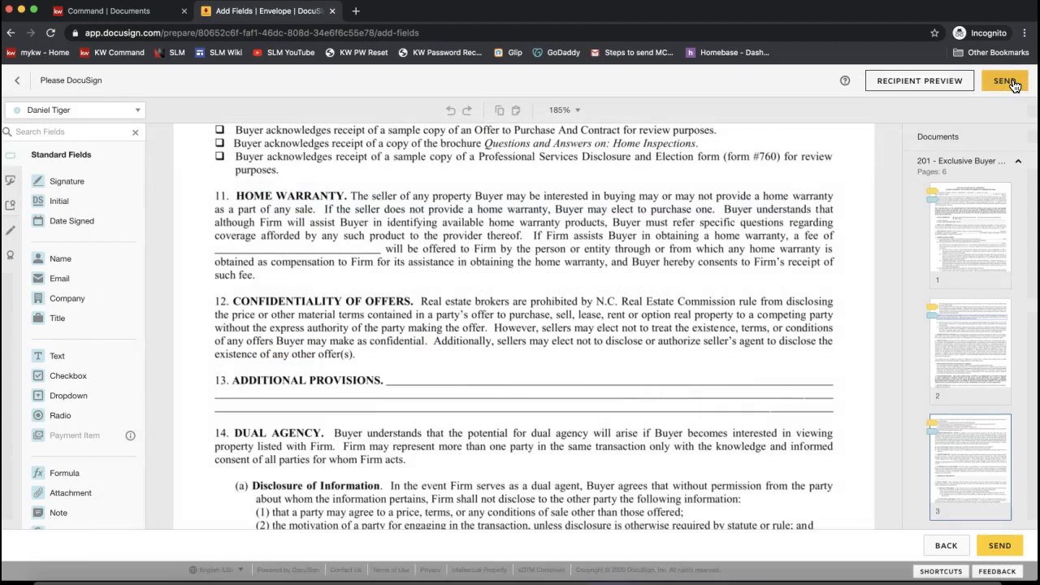
click(1011, 86)
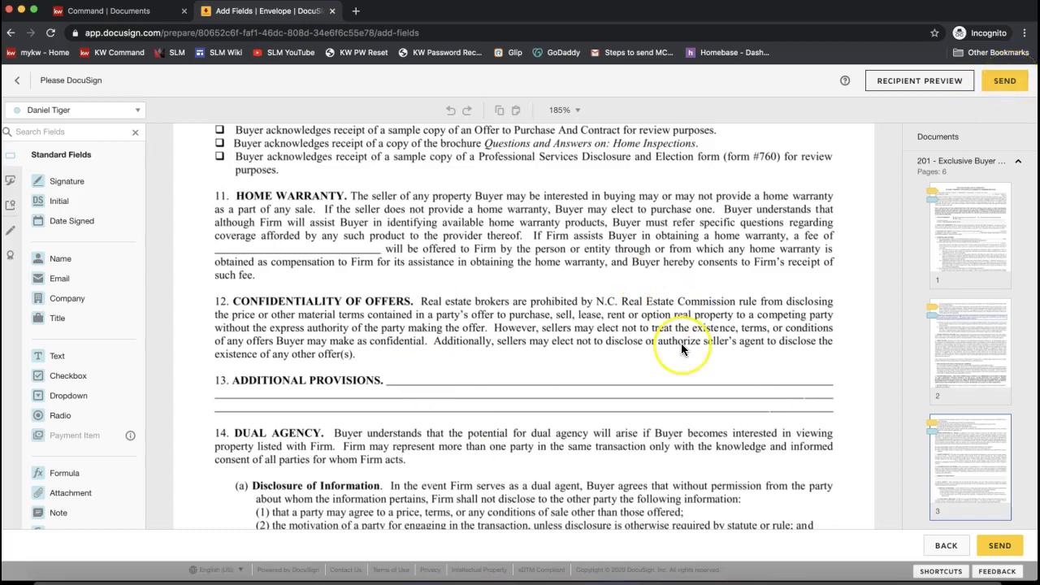
scroll(681, 343, down, 4)
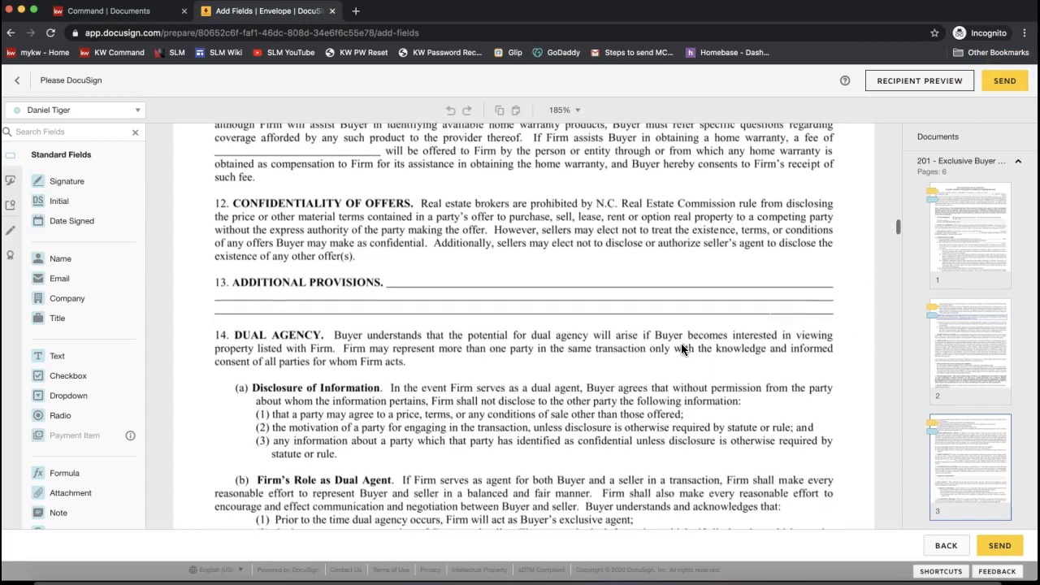
scroll(681, 343, up, 20)
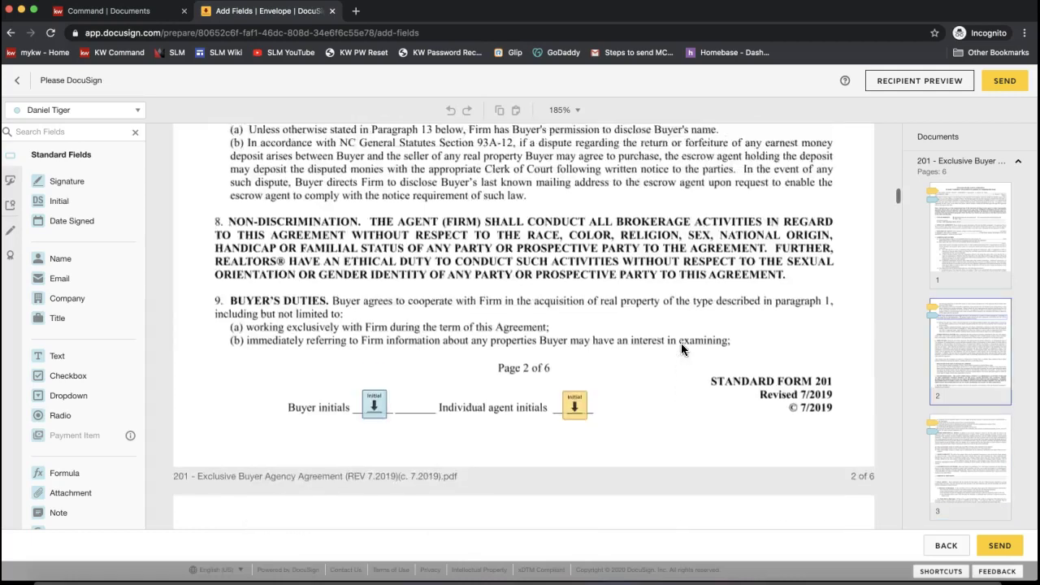
click(999, 90)
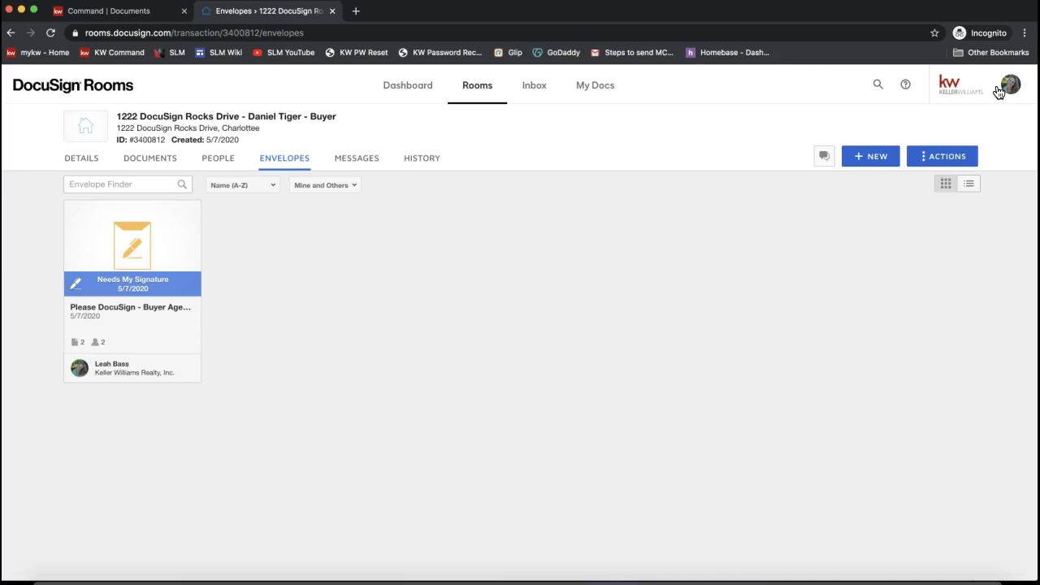
click(277, 167)
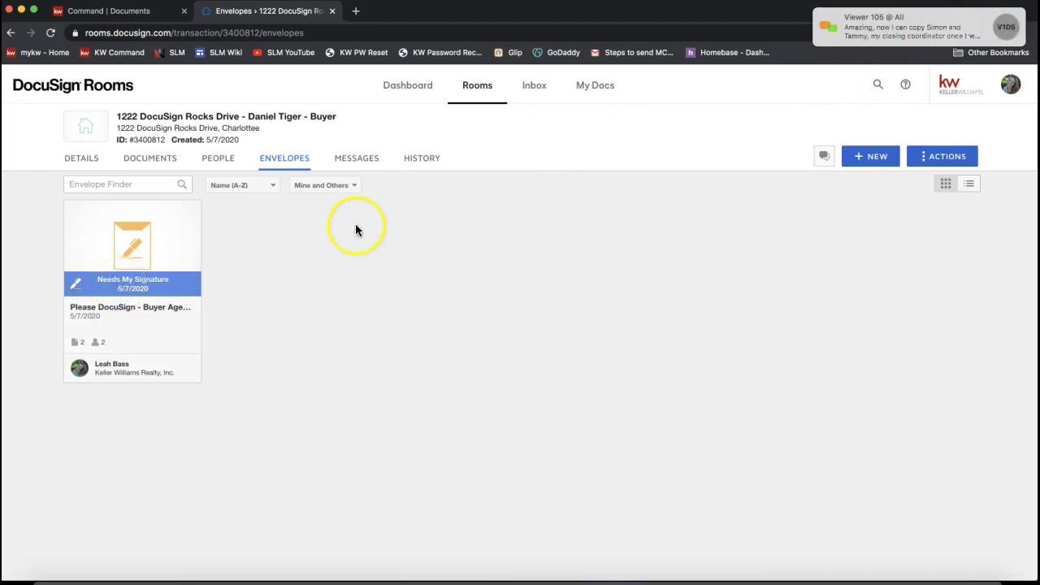
- Open the details of the Please DocuSign - Buyer Agency & WWREA envelope from its Needs My Signature card
click(135, 286)
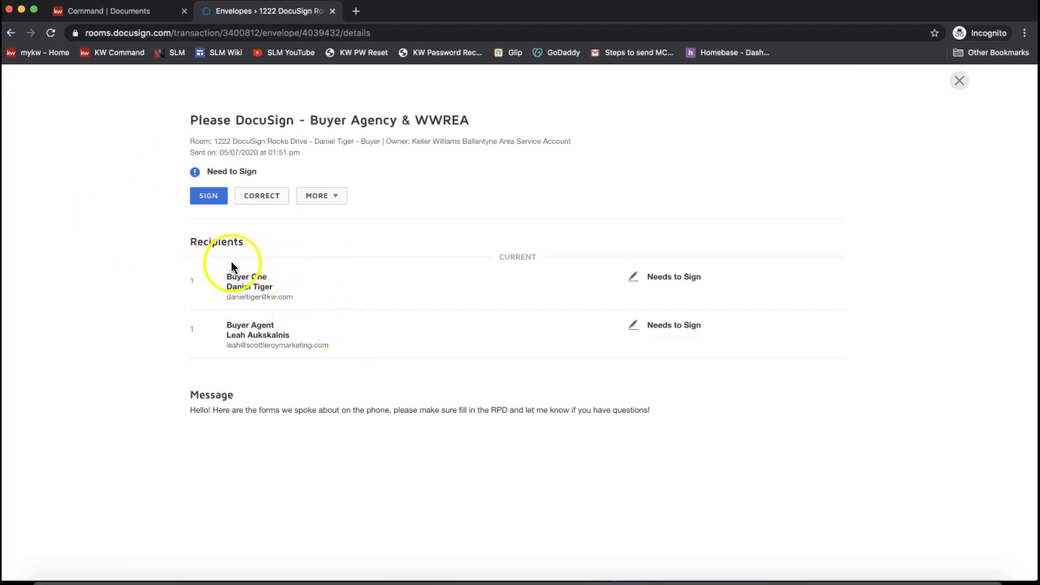
click(11, 33)
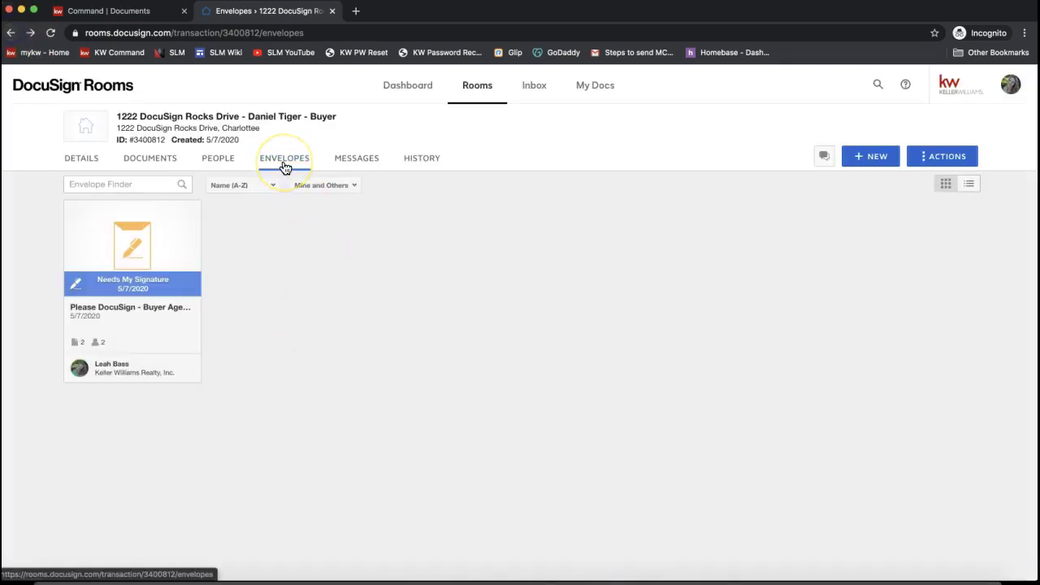
click(114, 292)
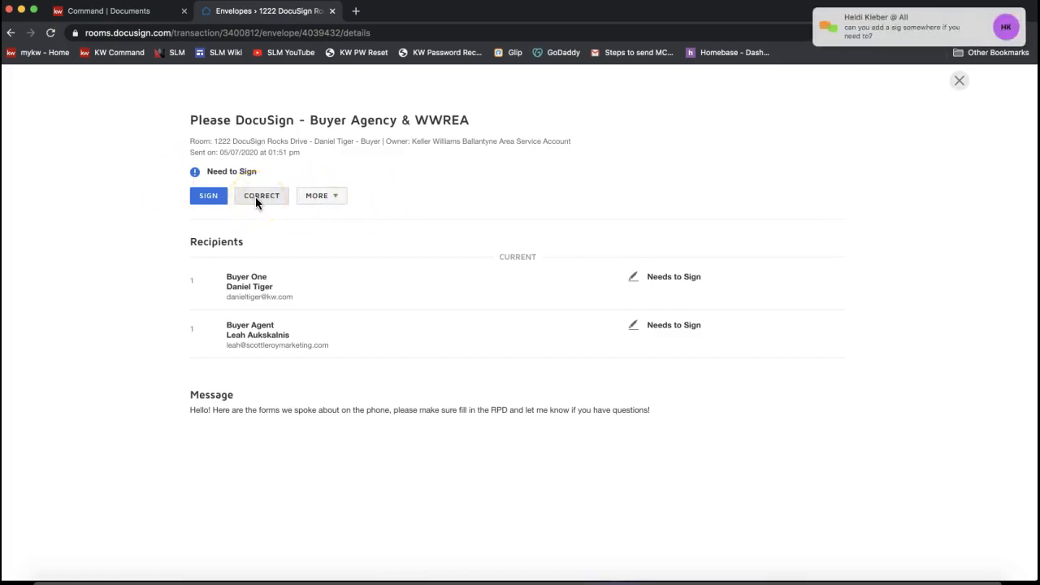
- Dismiss the envelope's MORE actions menu and close the envelope details panel
click(316, 196)
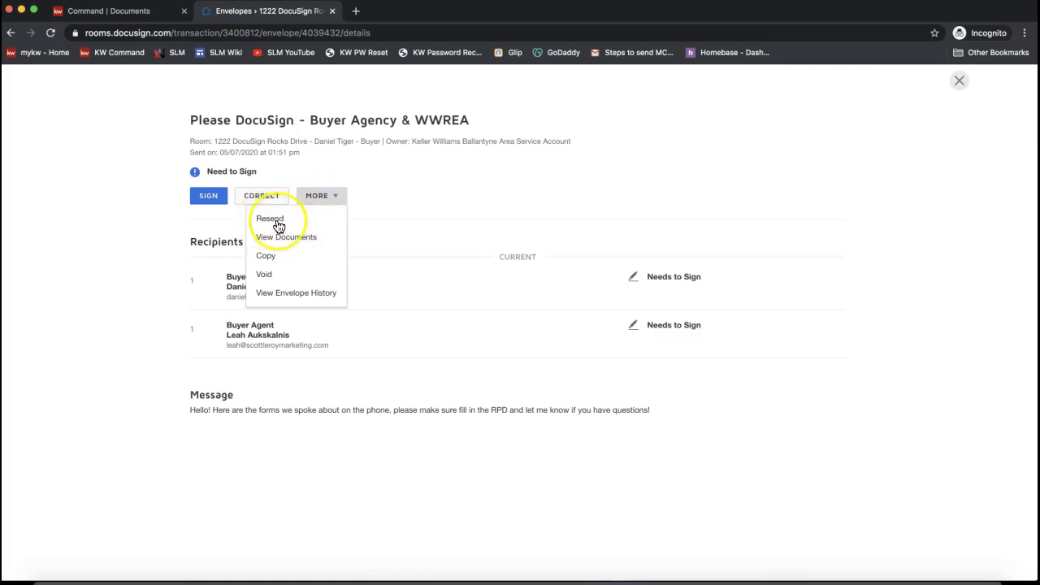
click(118, 221)
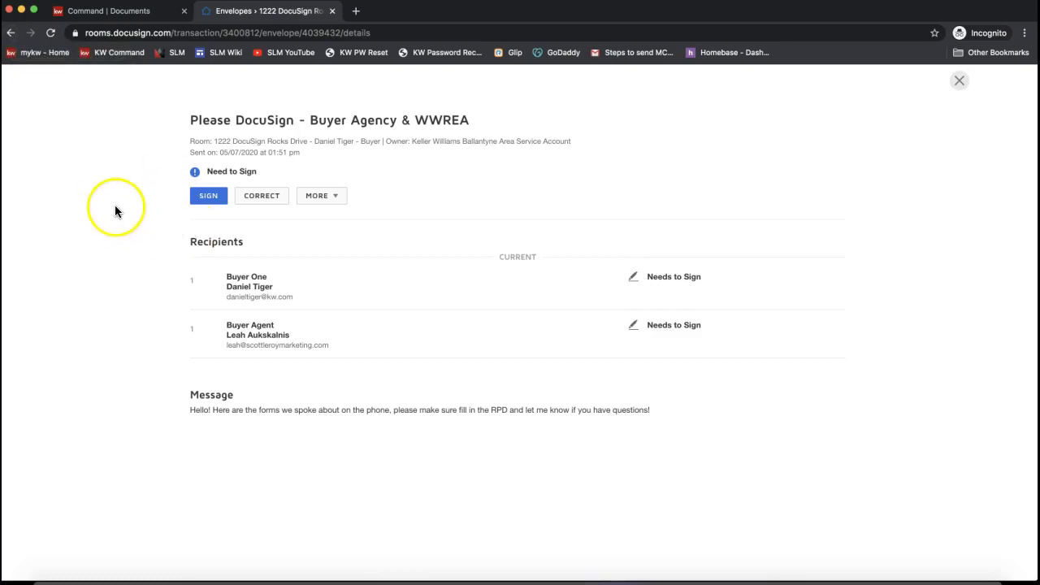
click(960, 83)
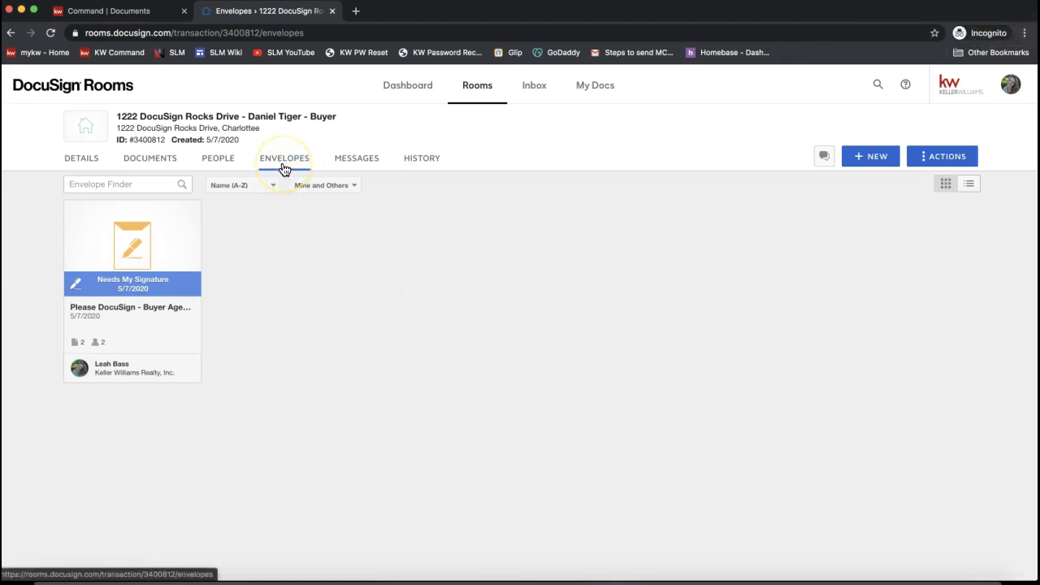
- Switch to the room's Documents tab and bring up the ADD menu of document sources
click(136, 160)
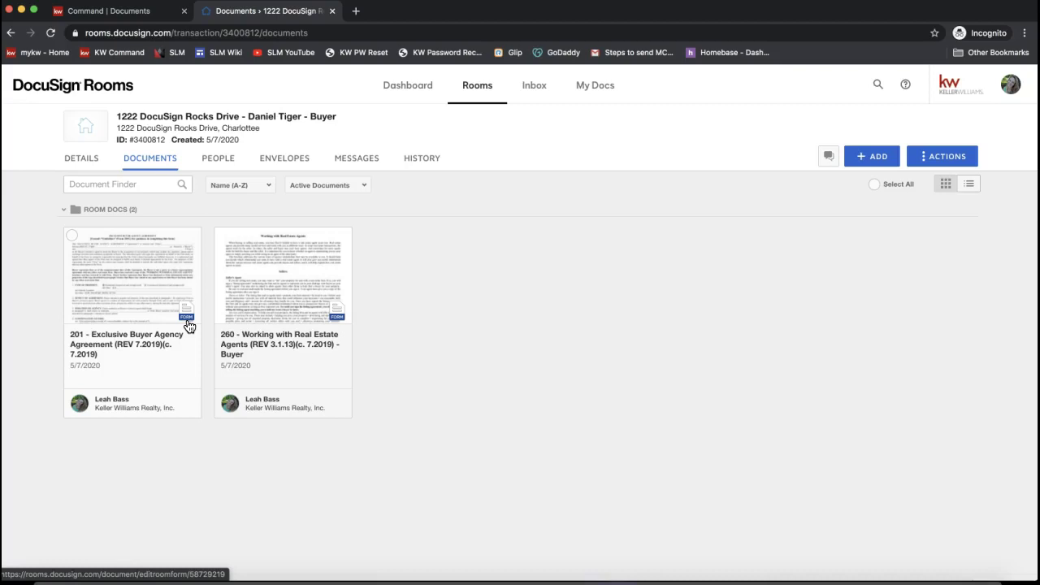
click(187, 322)
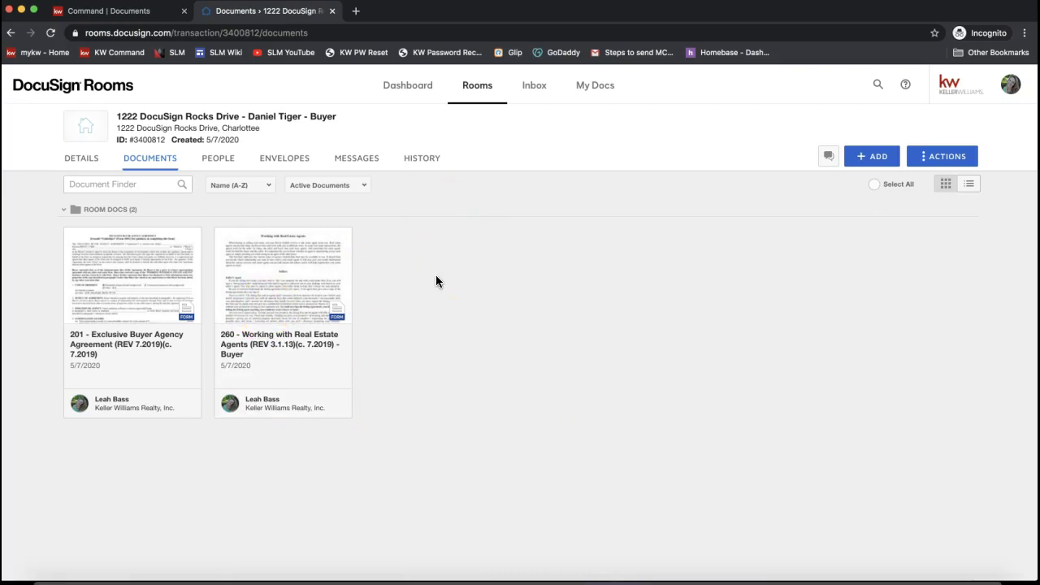
click(833, 327)
click(861, 165)
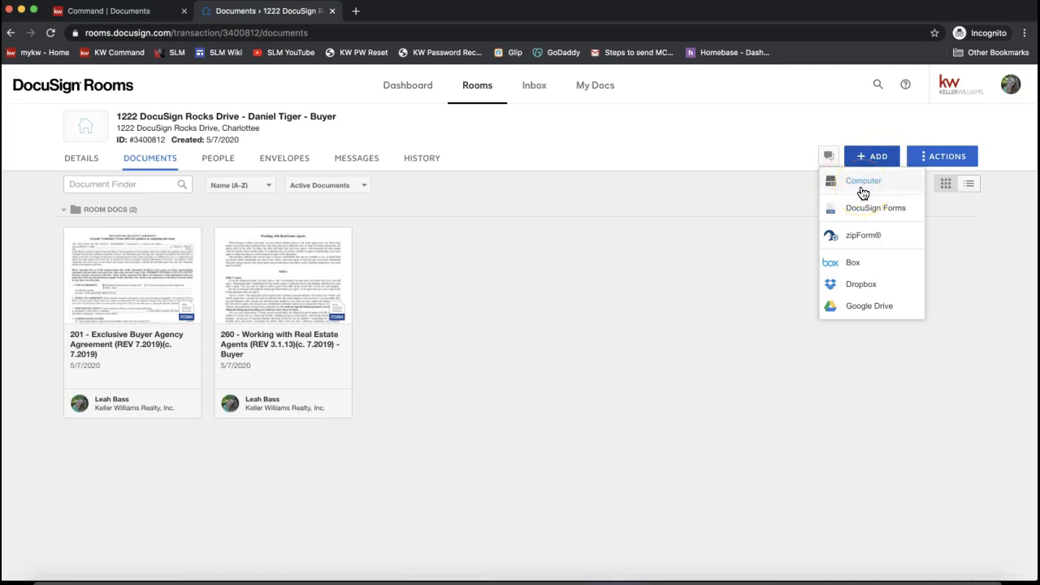
- Upload the 2-T Offer to Purchase and Contract PDF from the Desktop via ADD > Computer
click(862, 190)
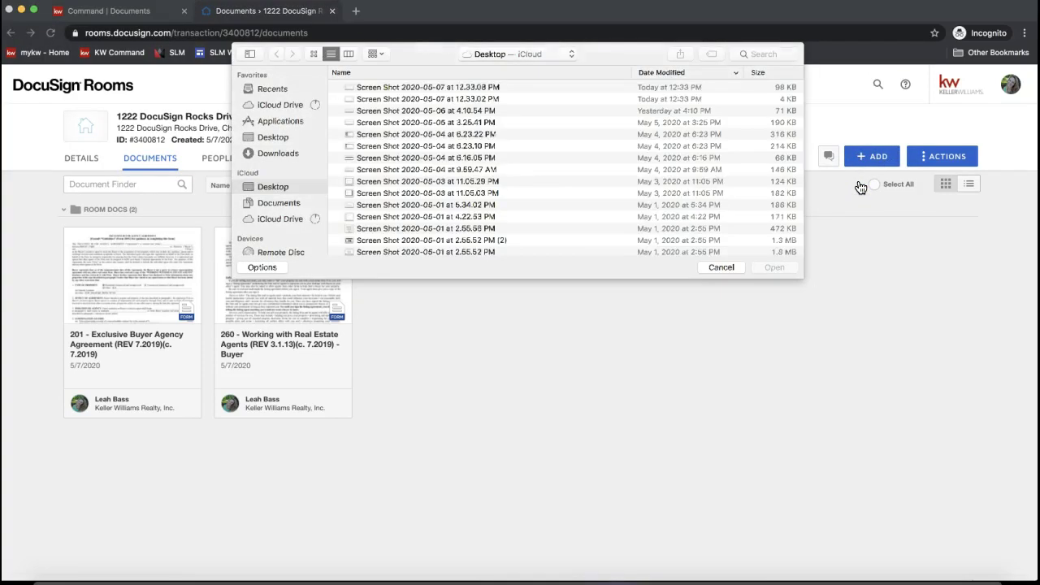
click(270, 140)
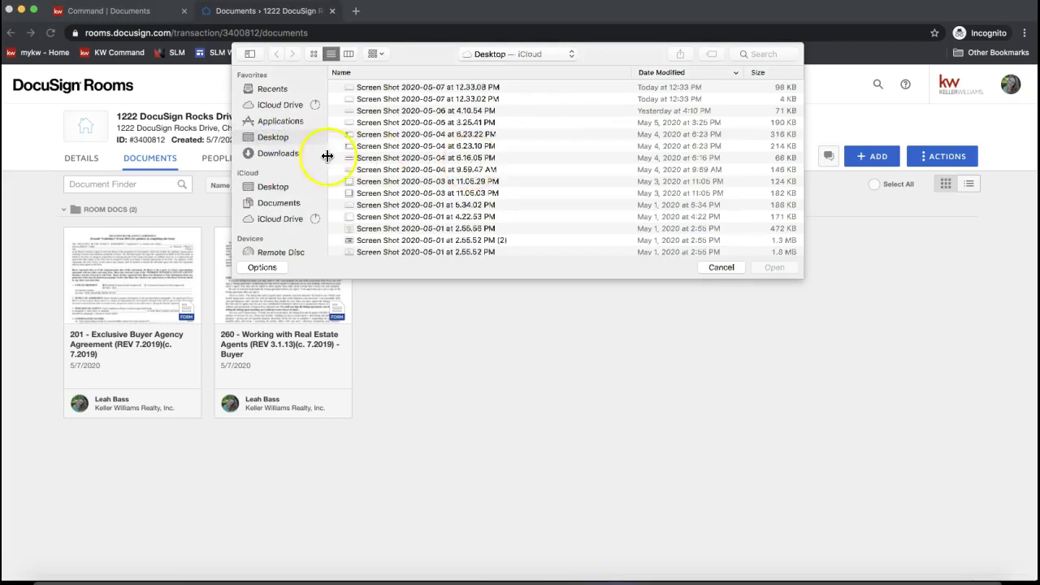
scroll(464, 196, down, 15)
scroll(464, 196, up, 3)
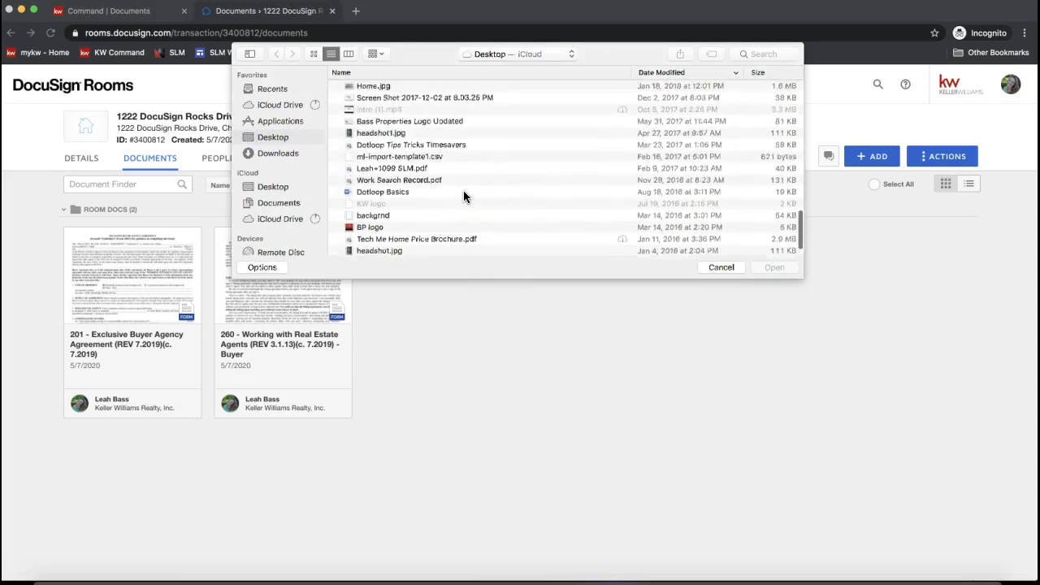
scroll(463, 190, up, 5)
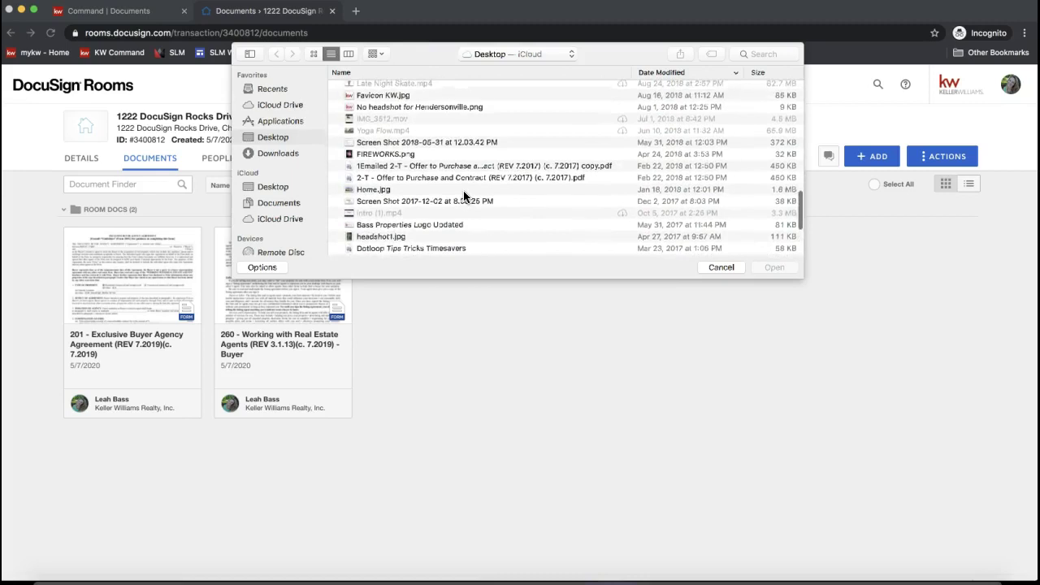
scroll(463, 190, down, 2)
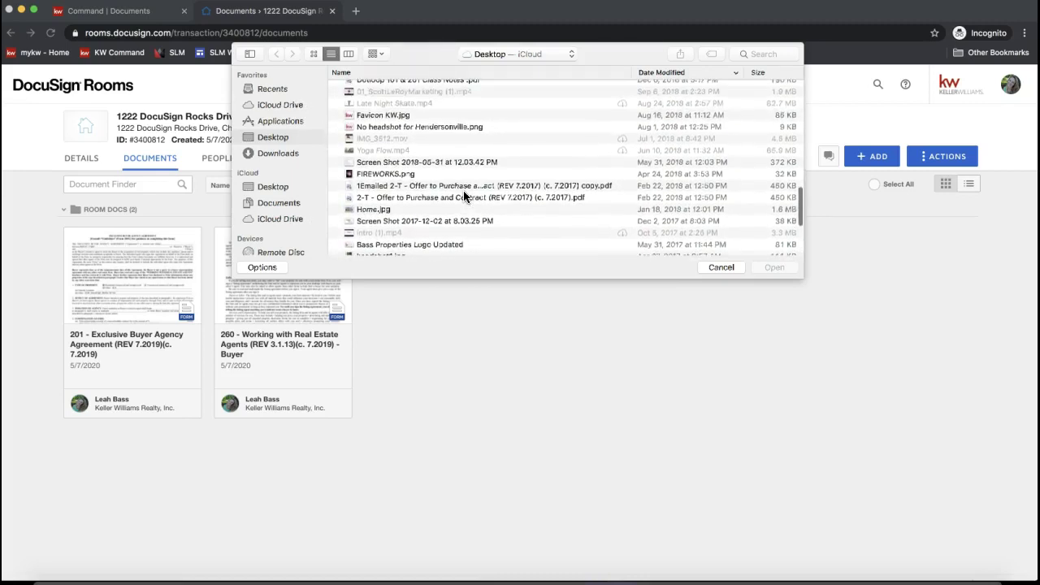
scroll(463, 190, down, 4)
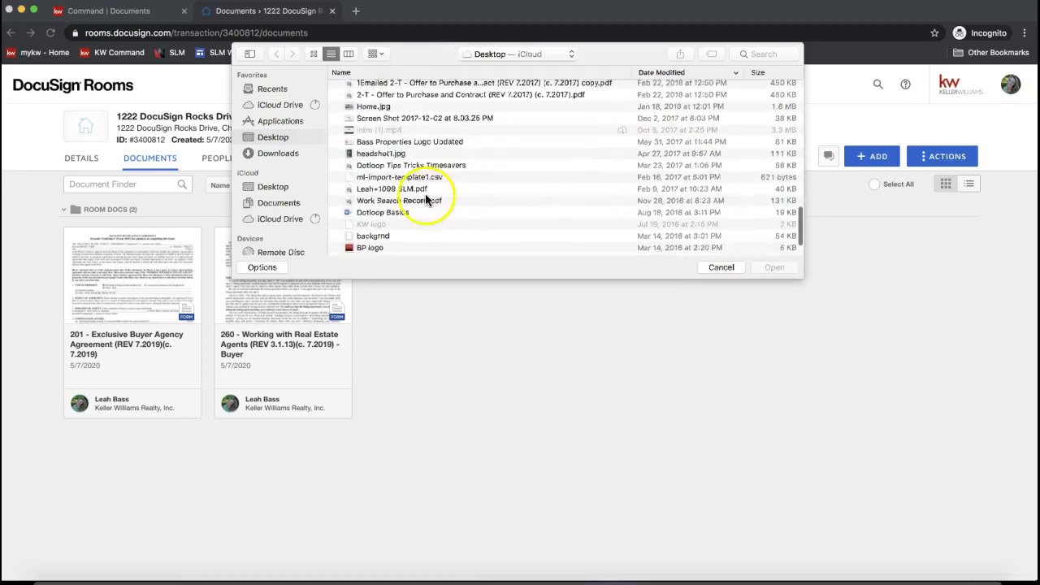
scroll(408, 230, down, 3)
scroll(408, 230, up, 5)
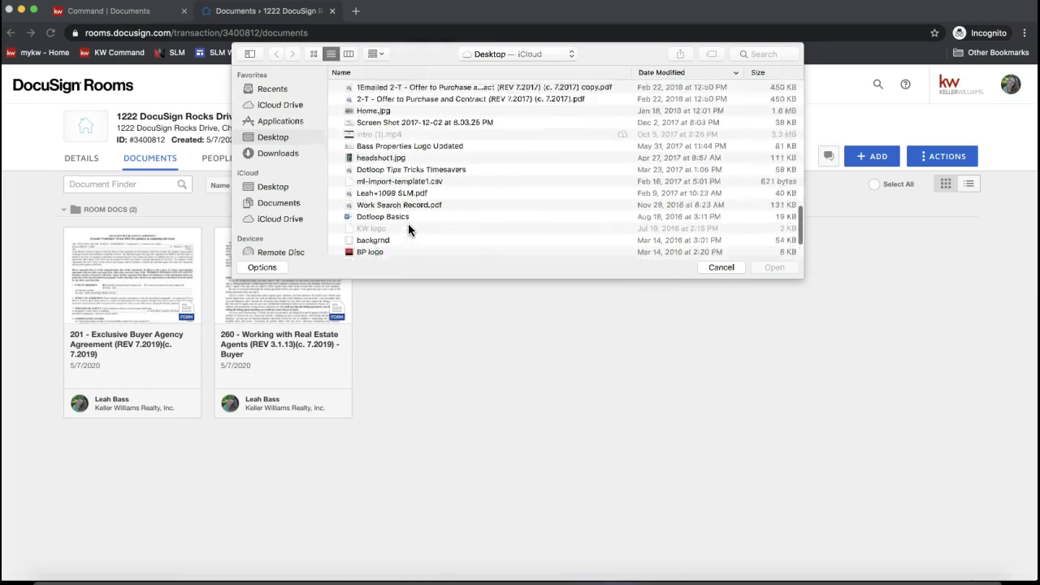
scroll(408, 226, up, 2)
click(389, 188)
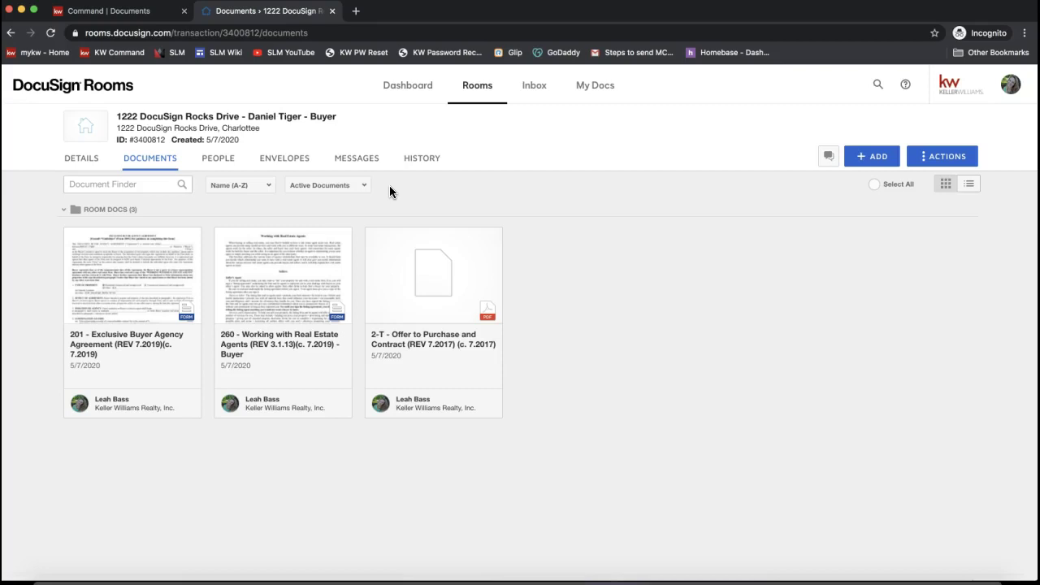
- Select the 2-T offer card and open it in the document viewer
click(612, 323)
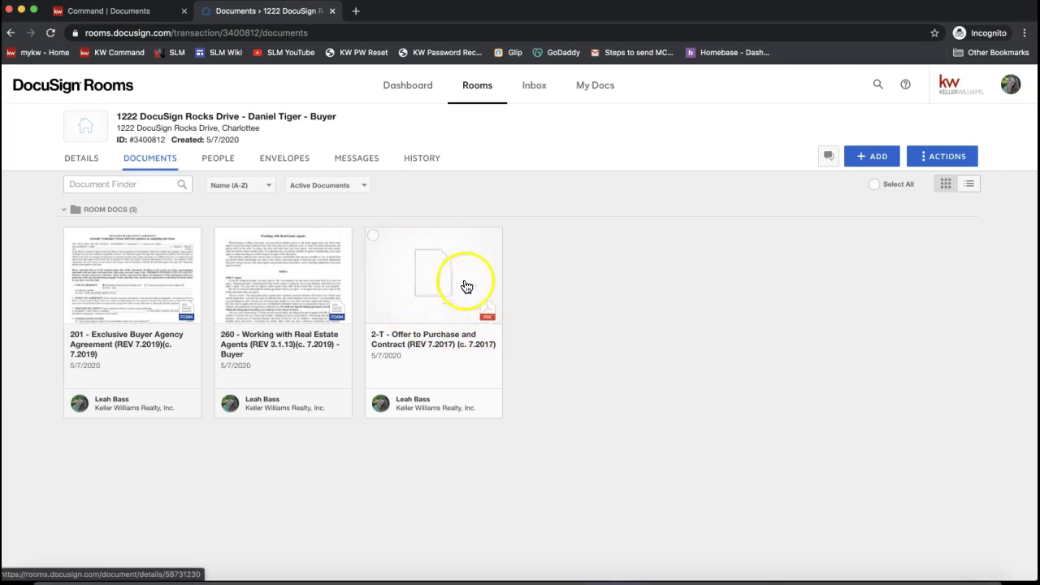
click(373, 236)
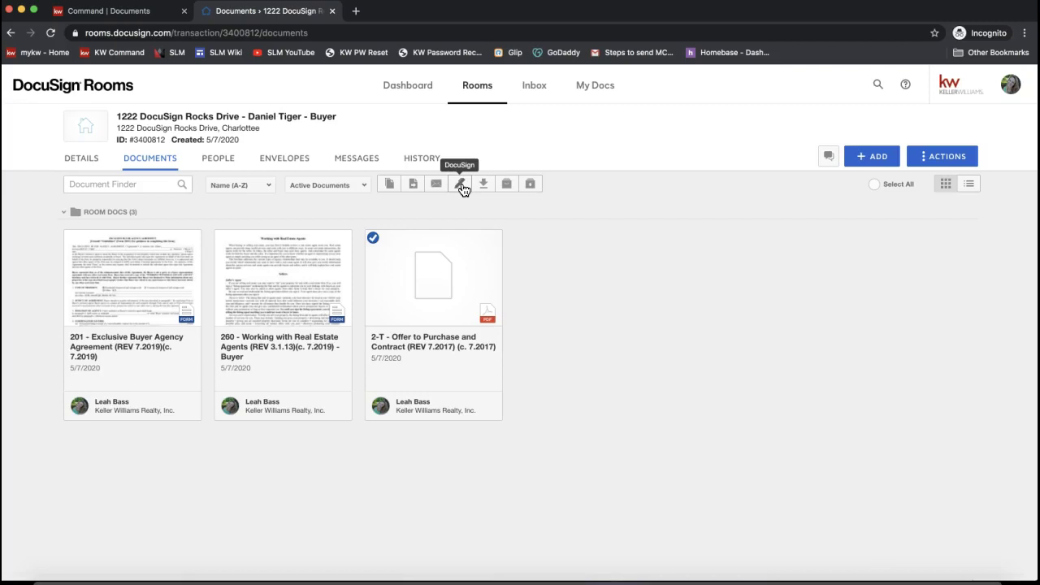
click(448, 275)
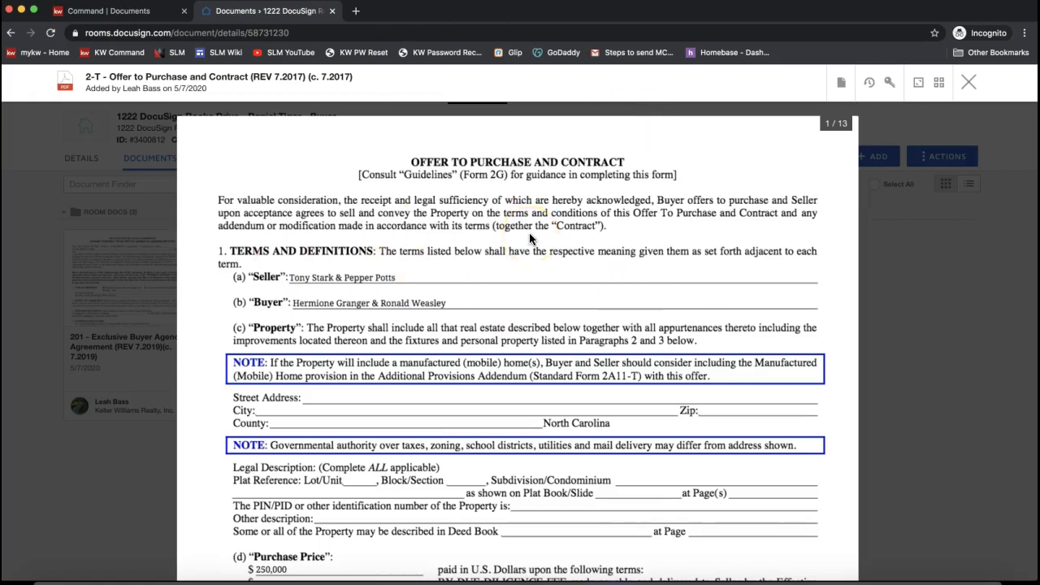
- Show the Document Actions menu for the open 2-T Offer to Purchase and Contract
click(316, 399)
click(263, 415)
click(538, 507)
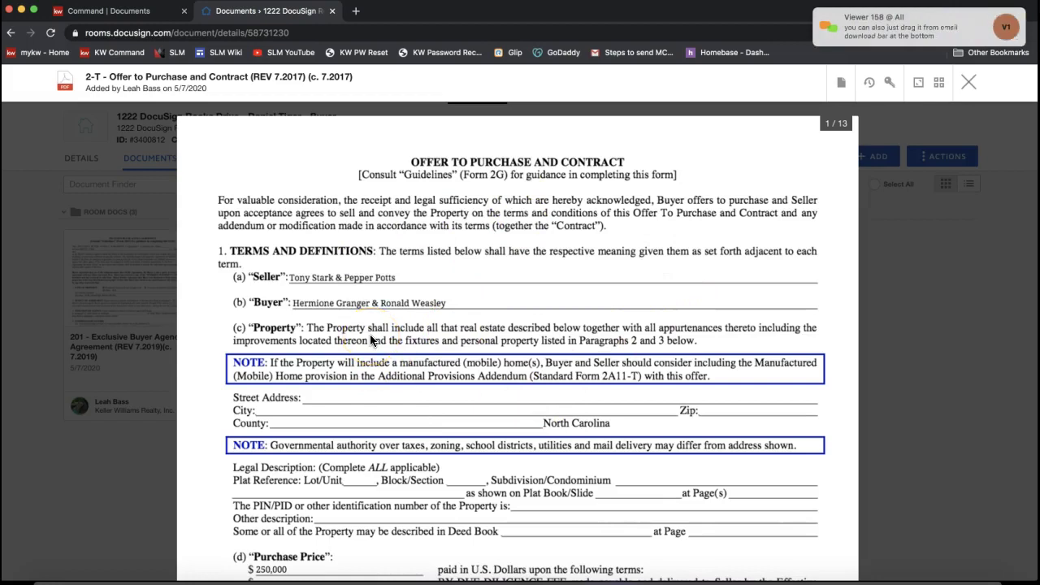
click(841, 87)
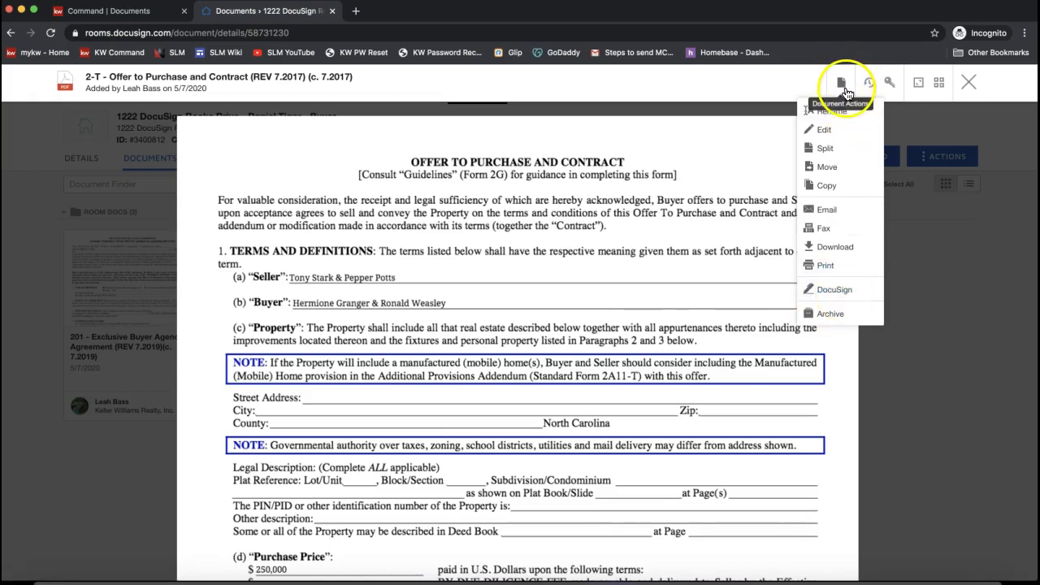
click(835, 293)
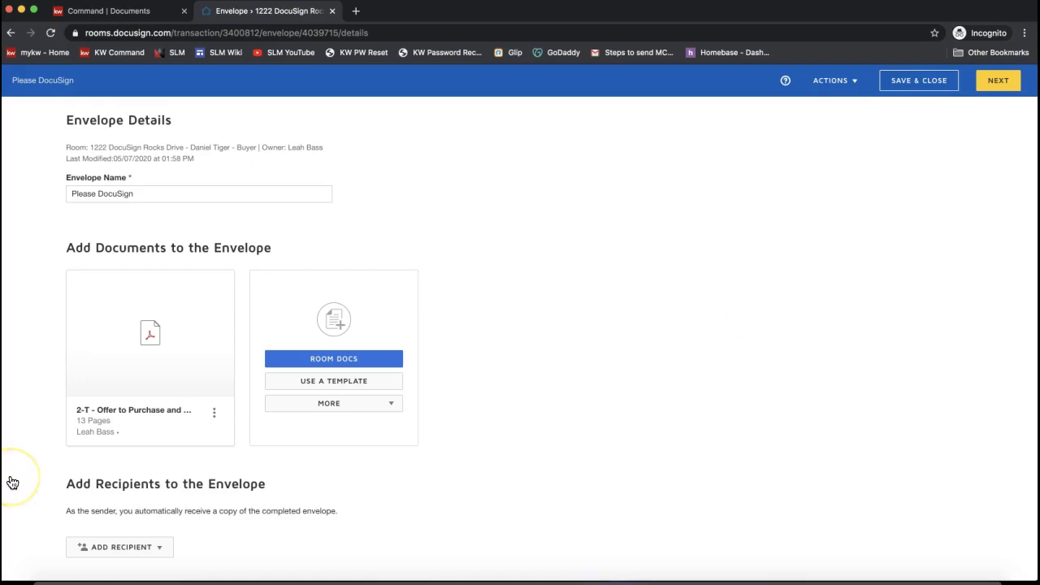
scroll(162, 463, down, 1)
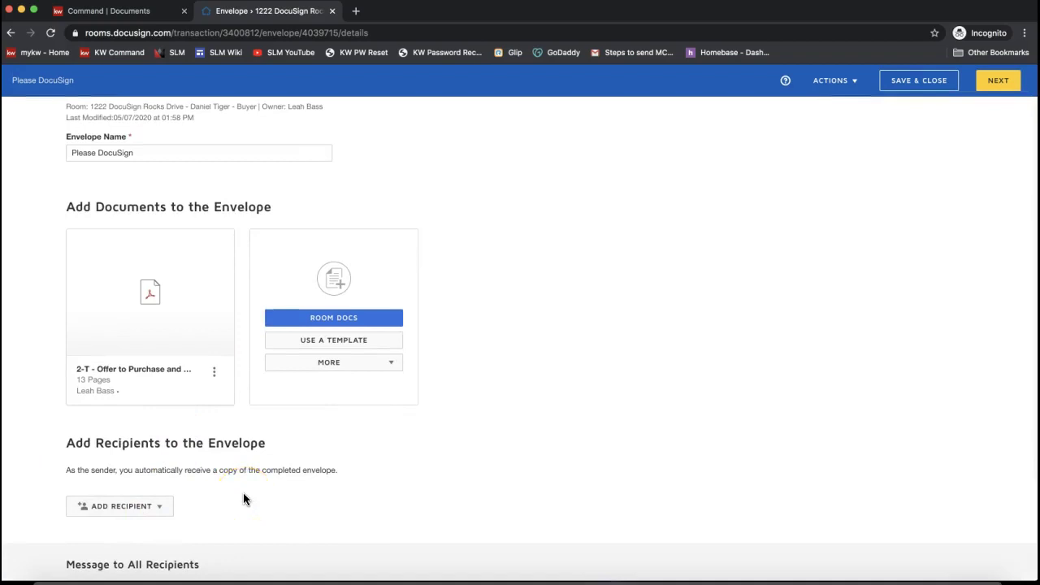
scroll(244, 498, down, 2)
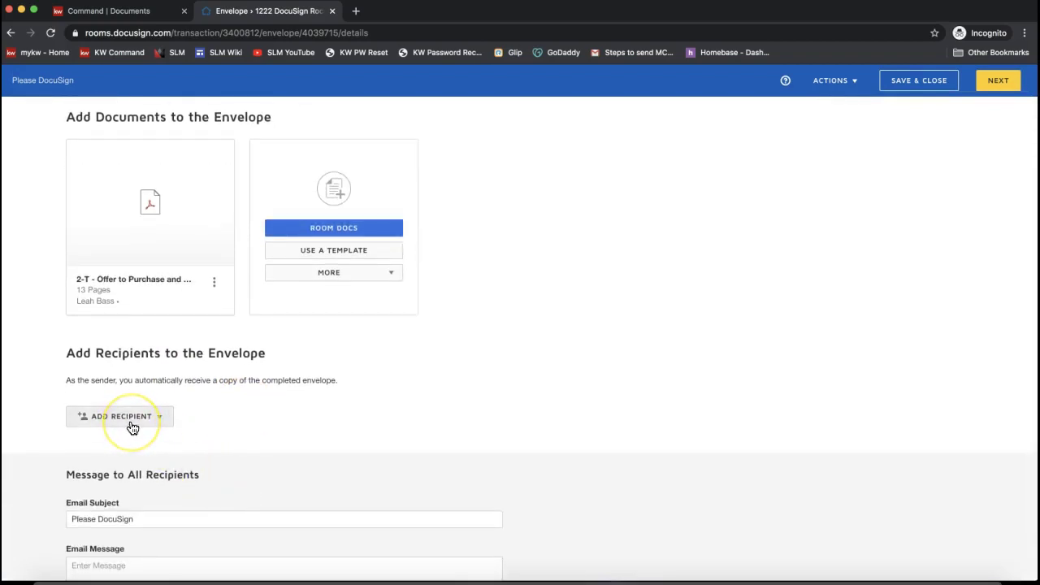
scroll(119, 421, up, 1)
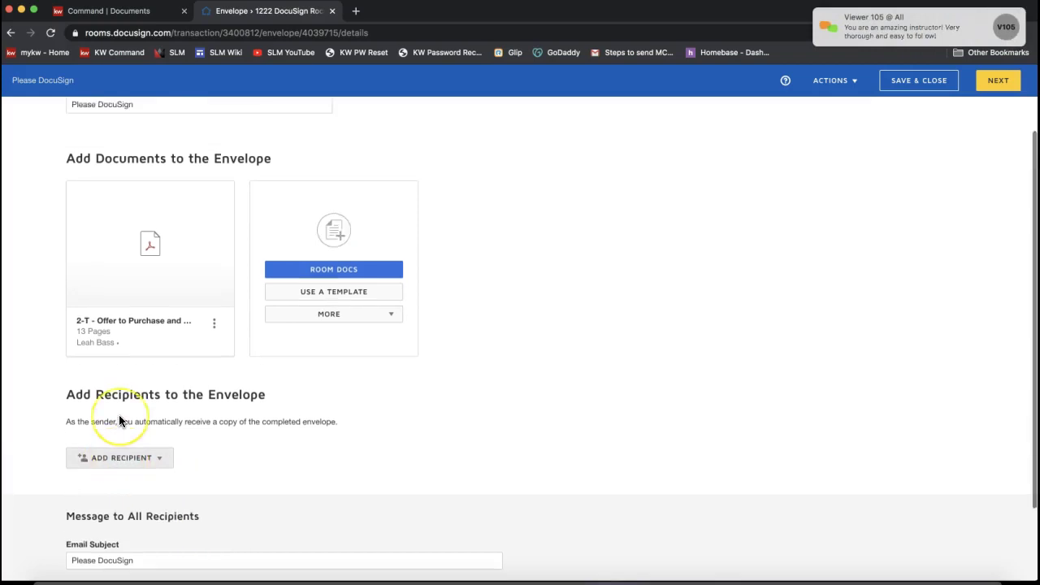
scroll(120, 421, up, 1)
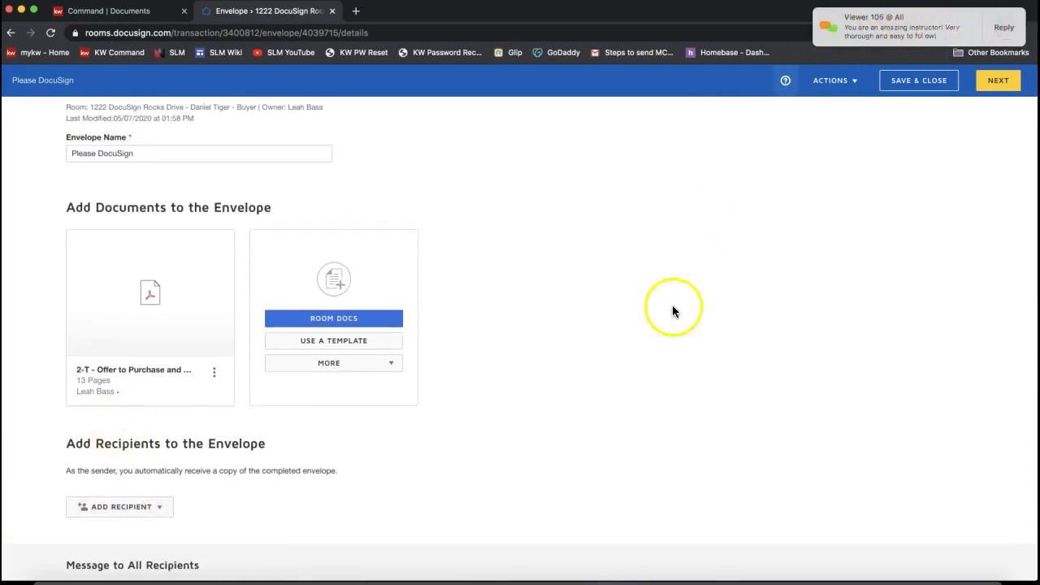
scroll(187, 422, down, 2)
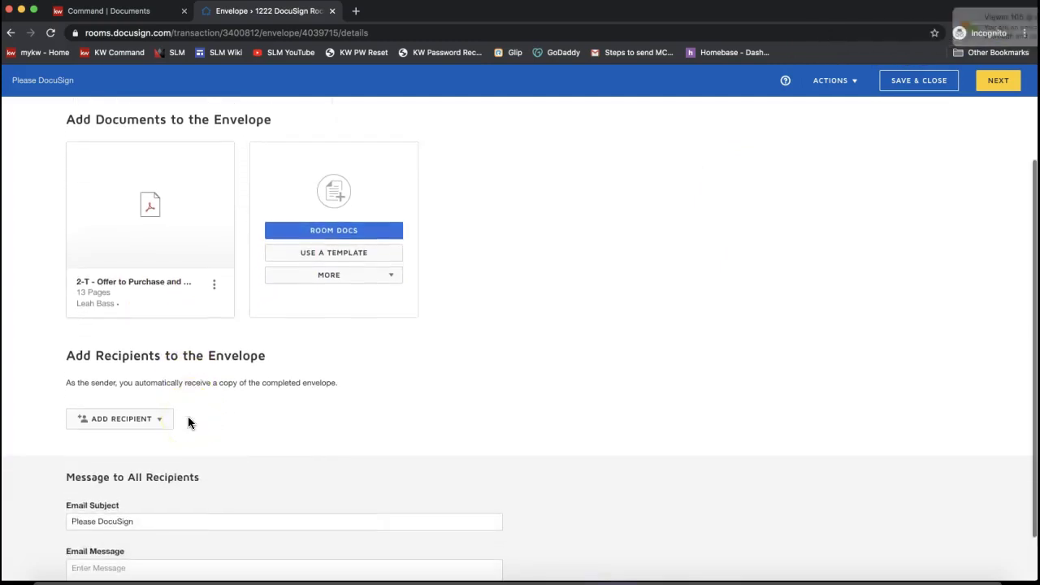
scroll(189, 421, down, 1)
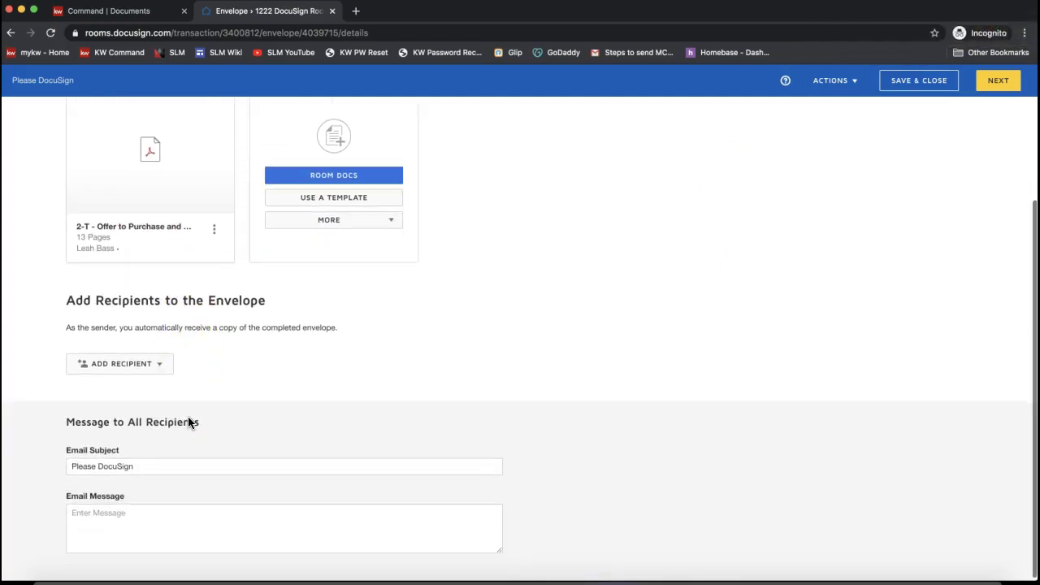
- Bring up the ADD RECIPIENT dropdown under Add Recipients to the Envelope
triple_click(95, 300)
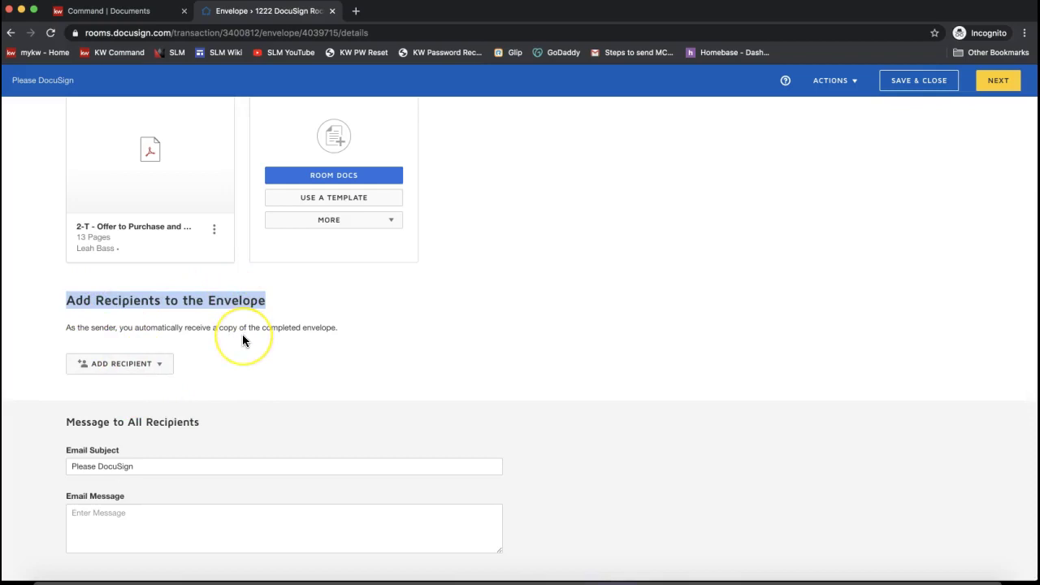
scroll(242, 340, up, 1)
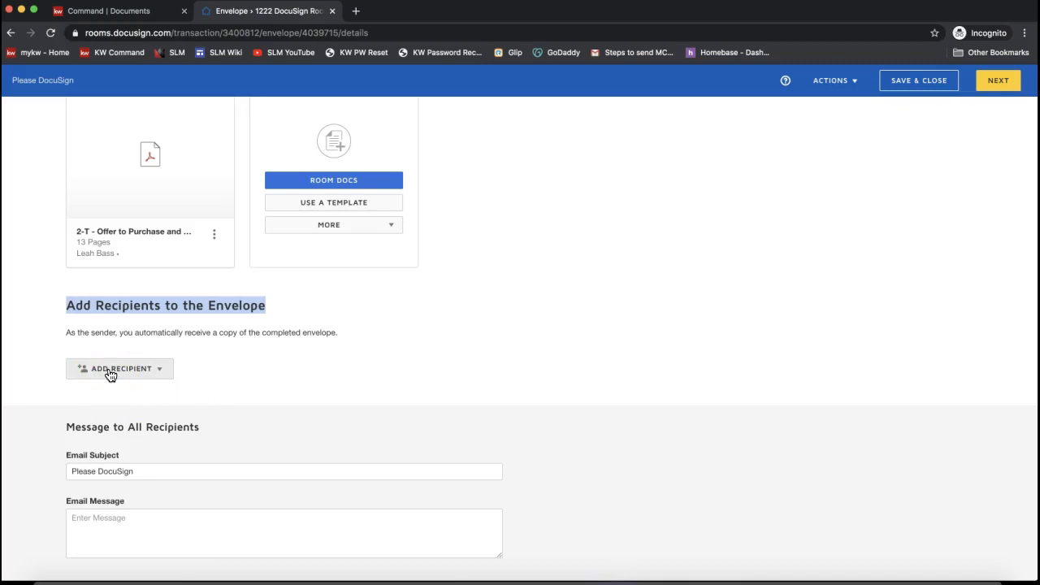
click(109, 371)
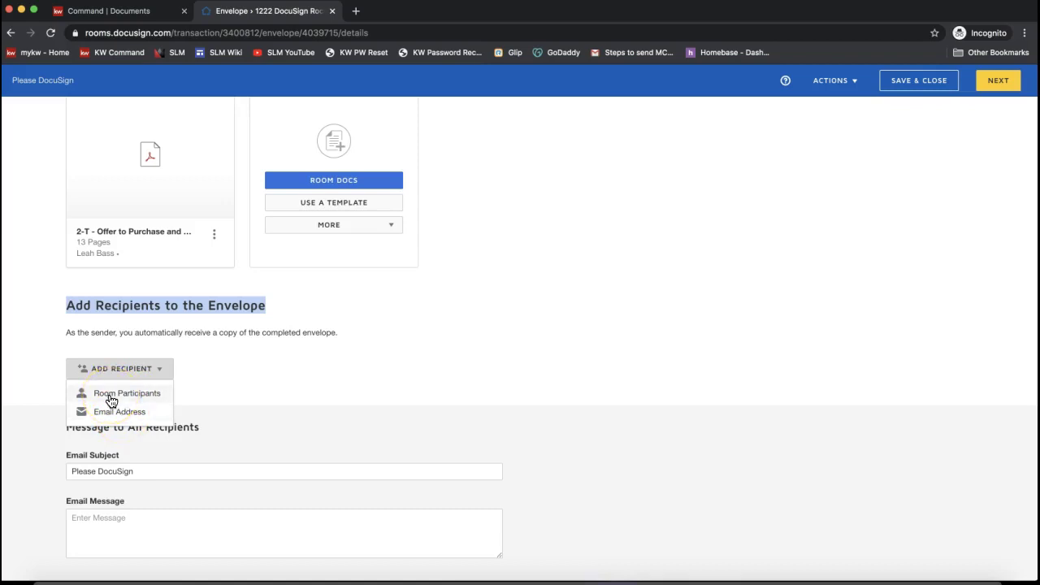
- Add the Buyer 1 contact from Room Participants as a Needs to Sign recipient
click(111, 398)
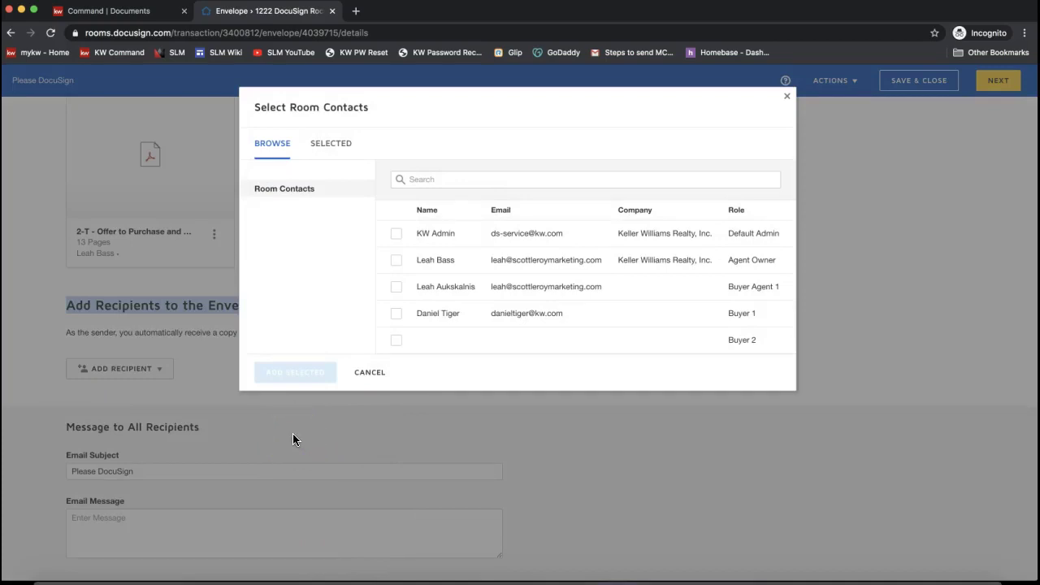
click(398, 316)
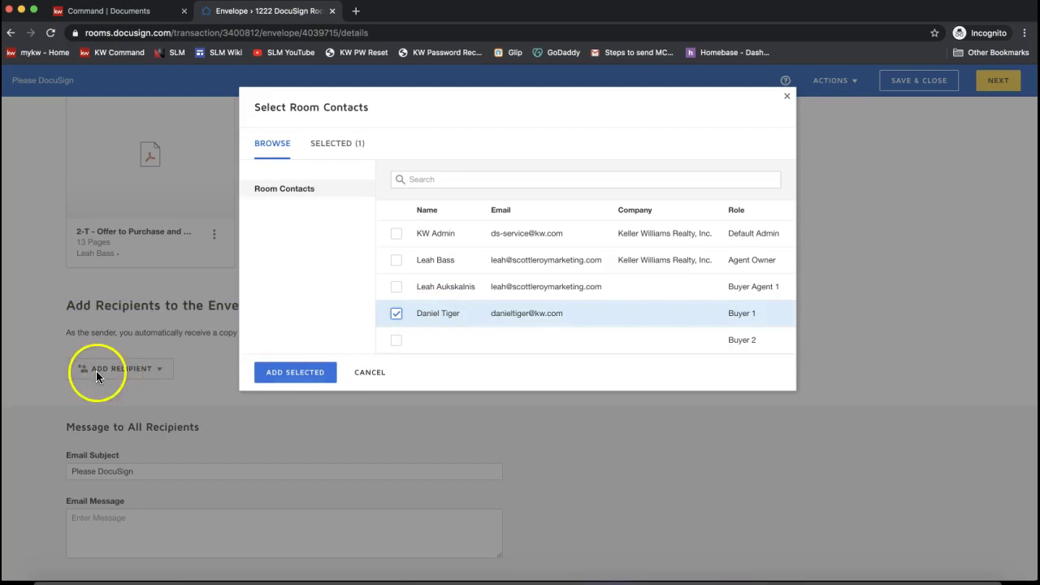
click(452, 317)
click(280, 372)
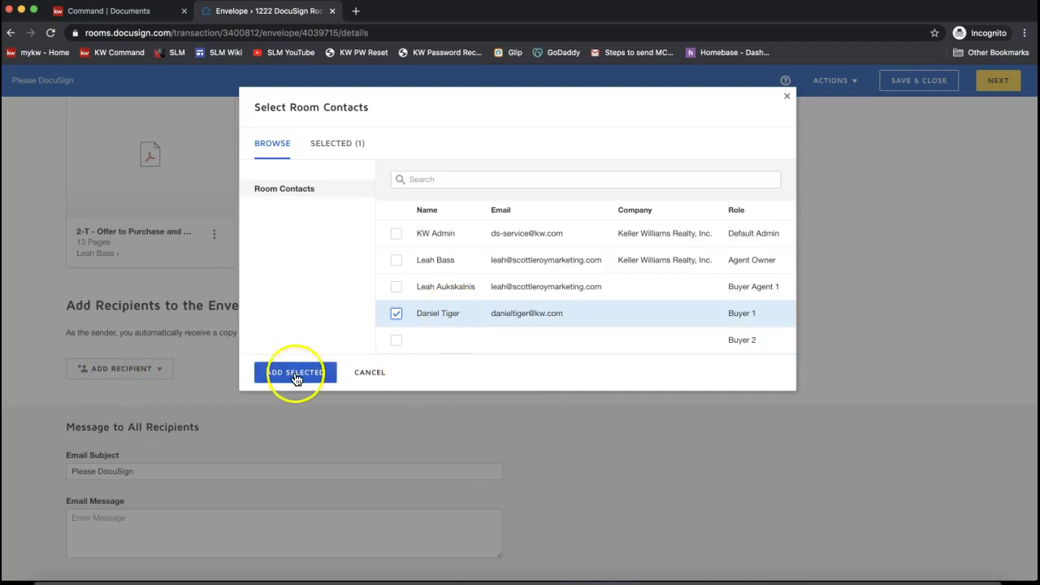
click(386, 360)
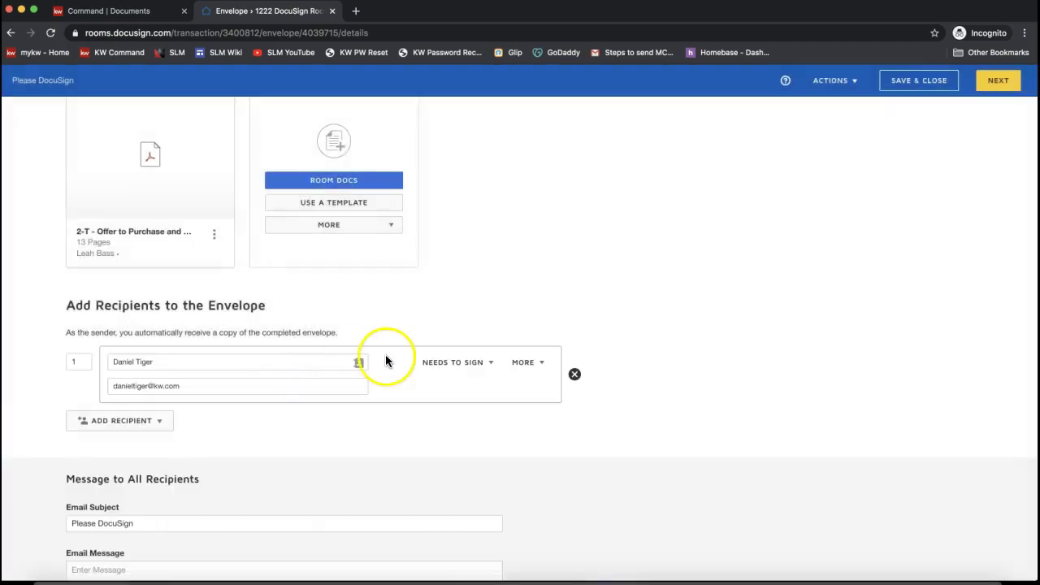
- Add a second recipient by Email Address, entering the signer's full name and e-mail
click(154, 428)
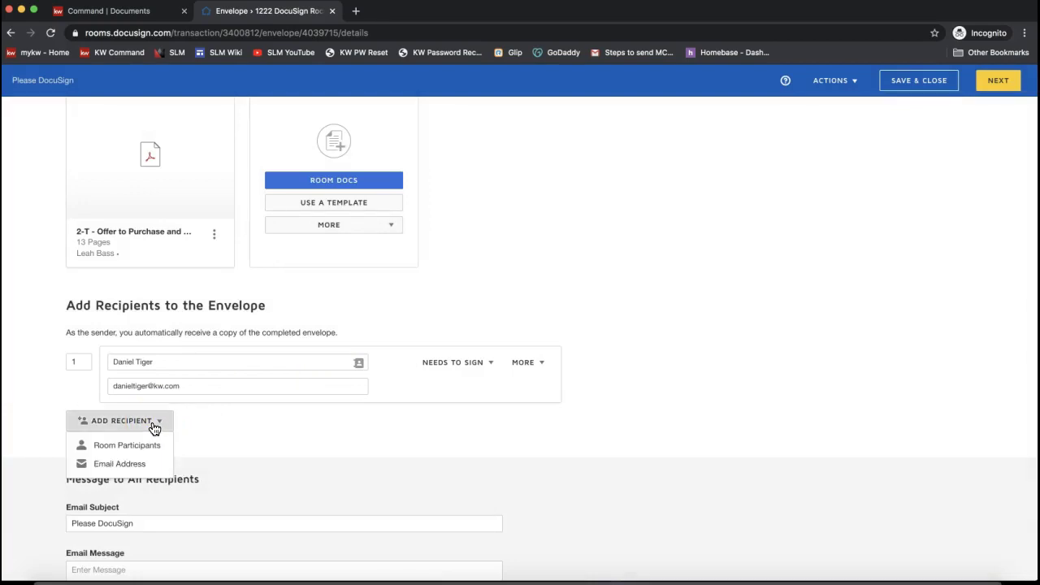
click(130, 429)
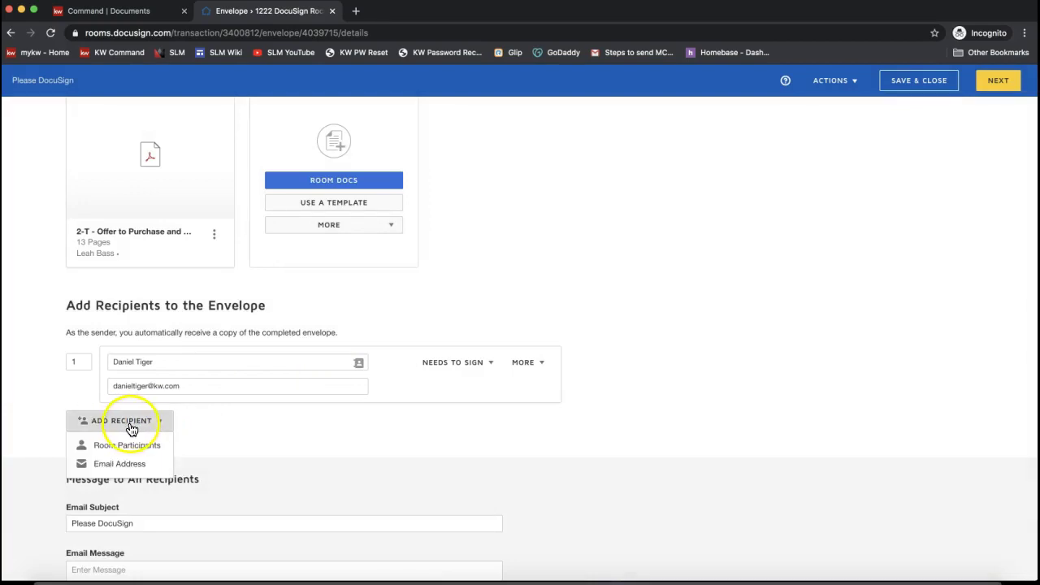
click(127, 463)
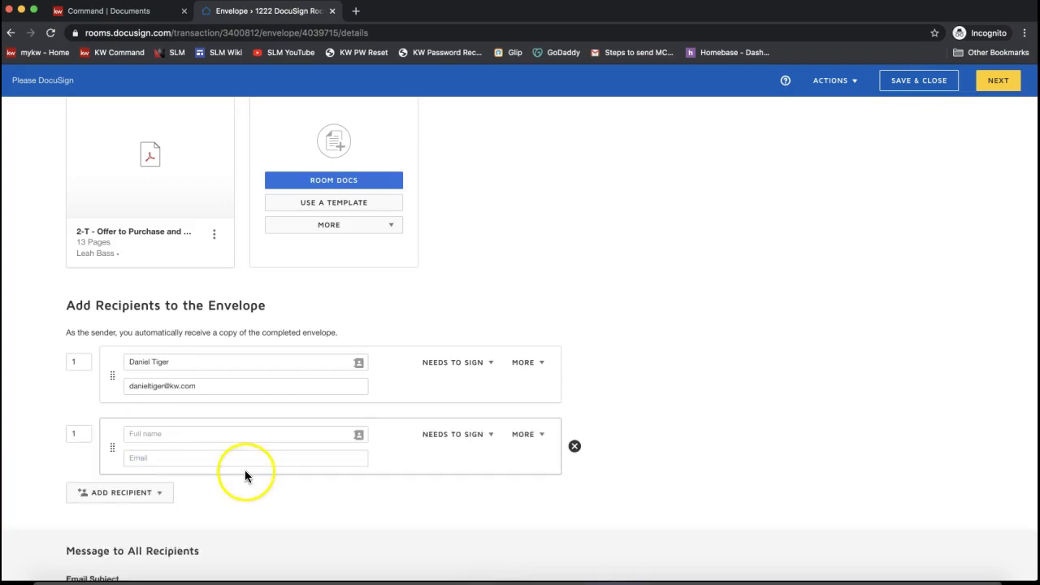
click(152, 432)
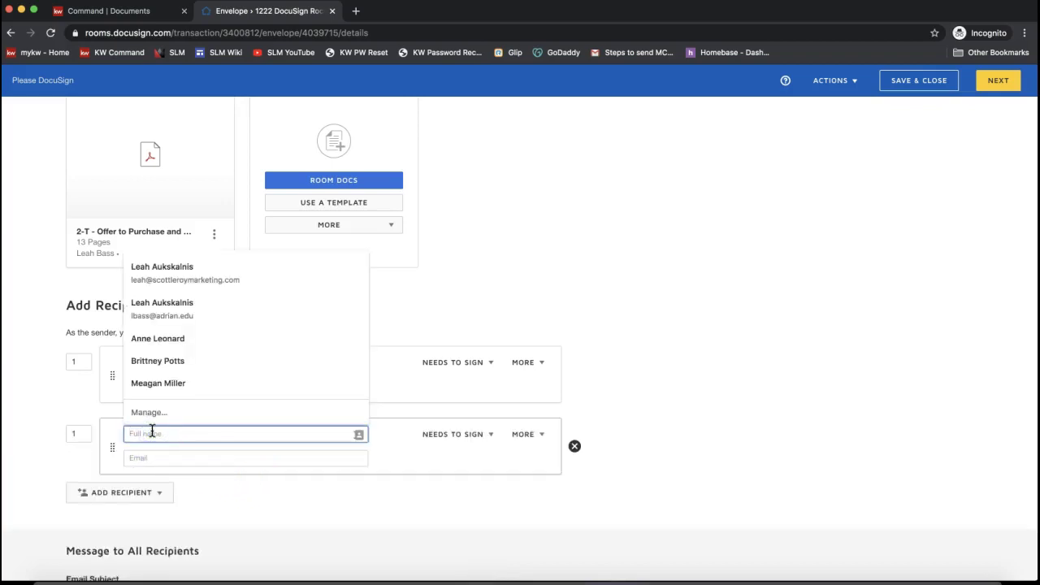
text(O the Owl)
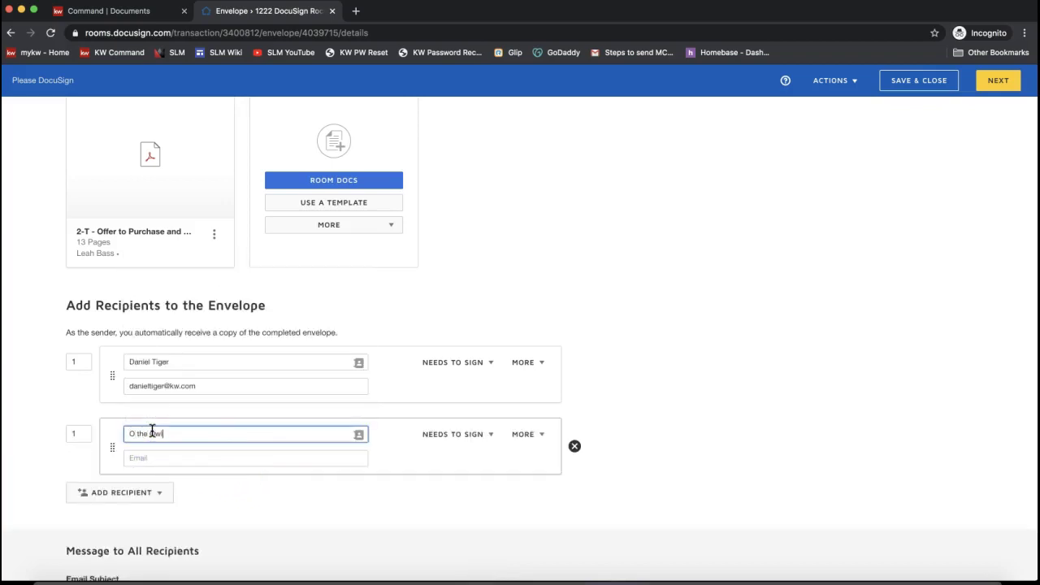
click(180, 458)
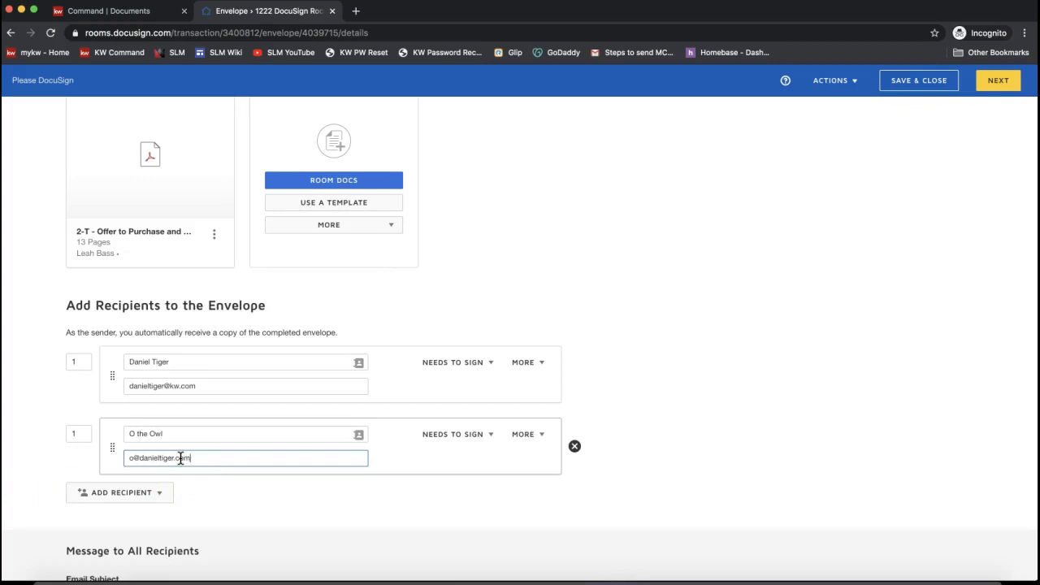
click(281, 509)
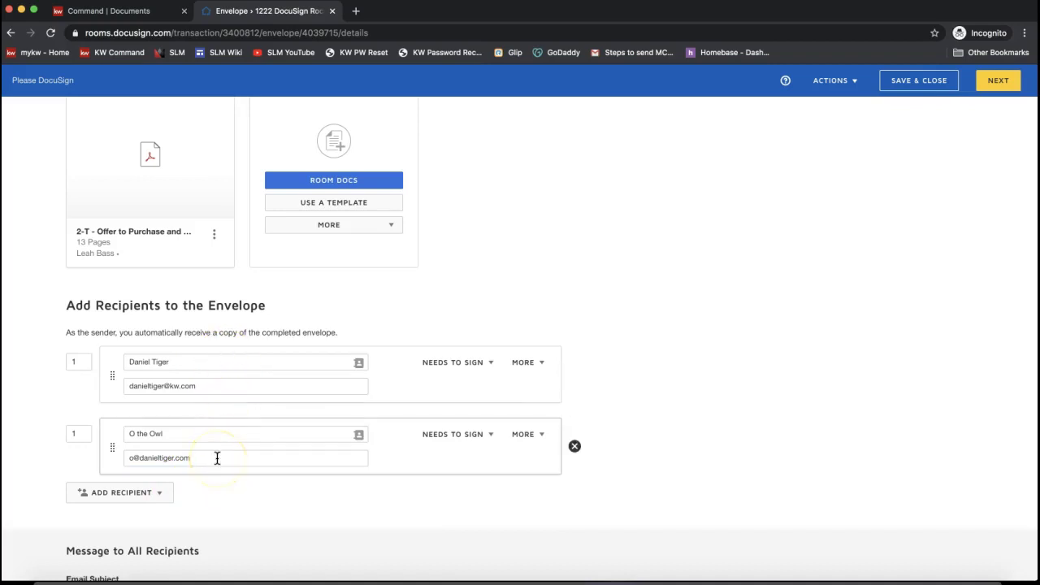
- Proceed from Envelope Details with NEXT into the DocuSign field-placement editor
scroll(217, 457, up, 5)
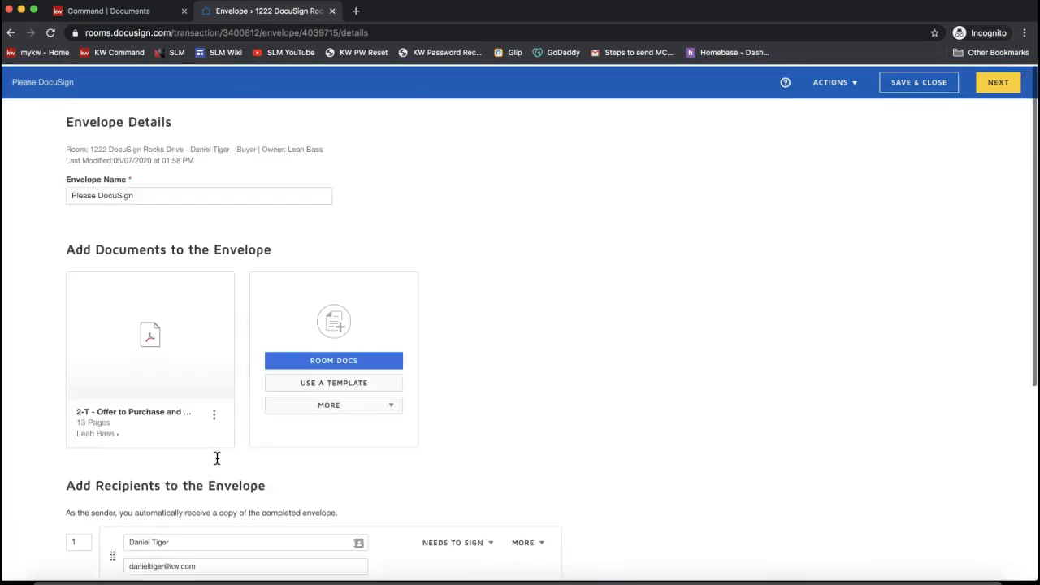
double_click(94, 121)
click(787, 281)
click(1006, 88)
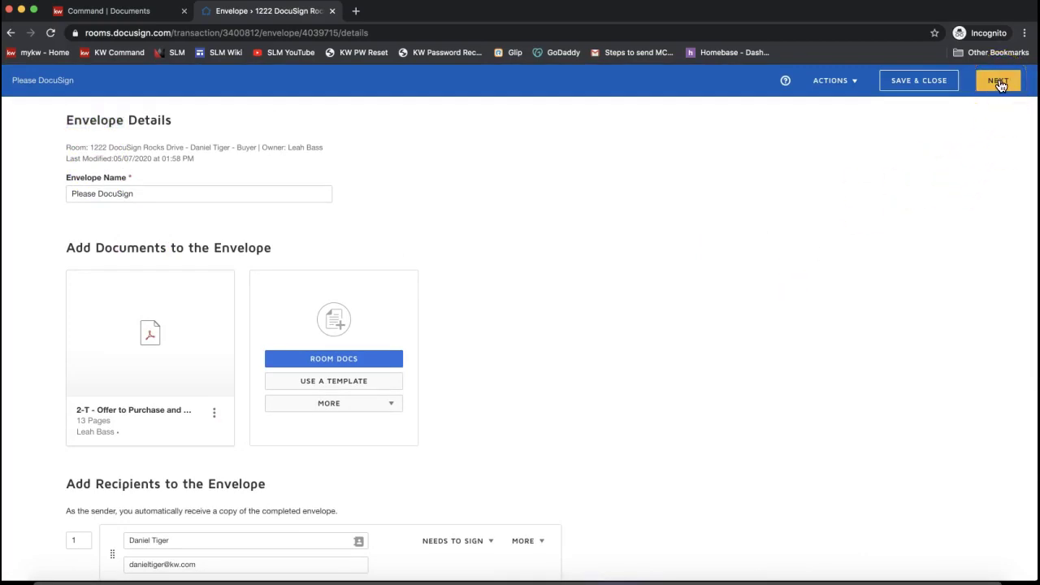
click(1000, 83)
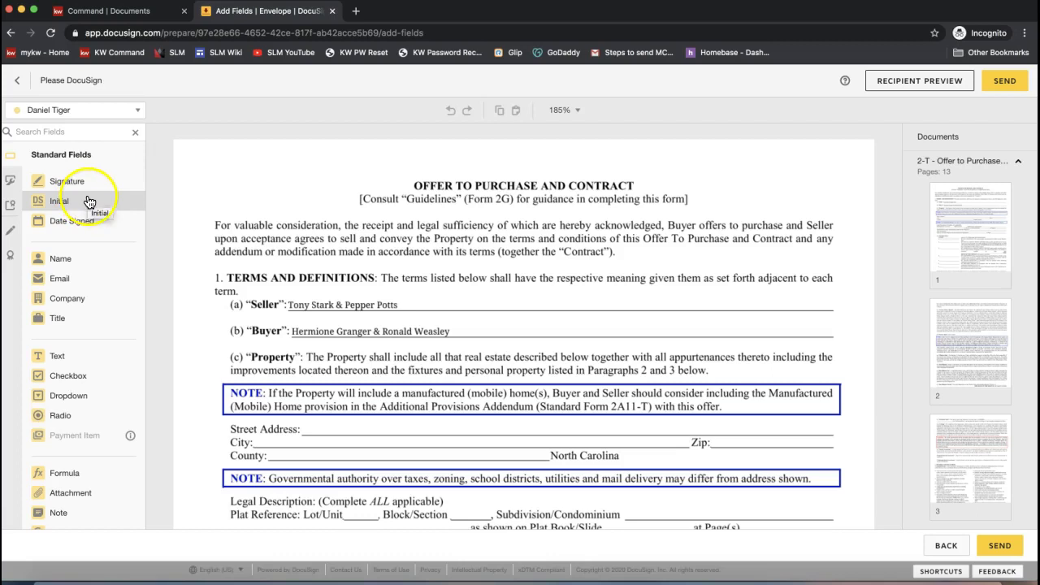
- Switch to the second signer and drop an Initial field on page 1's first Seller's initials box
click(64, 112)
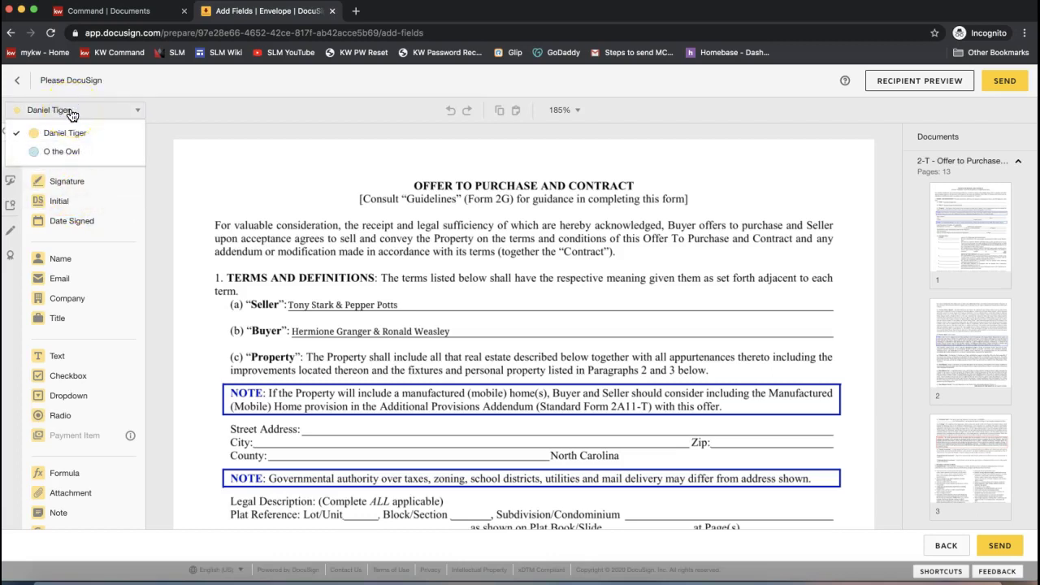
click(52, 138)
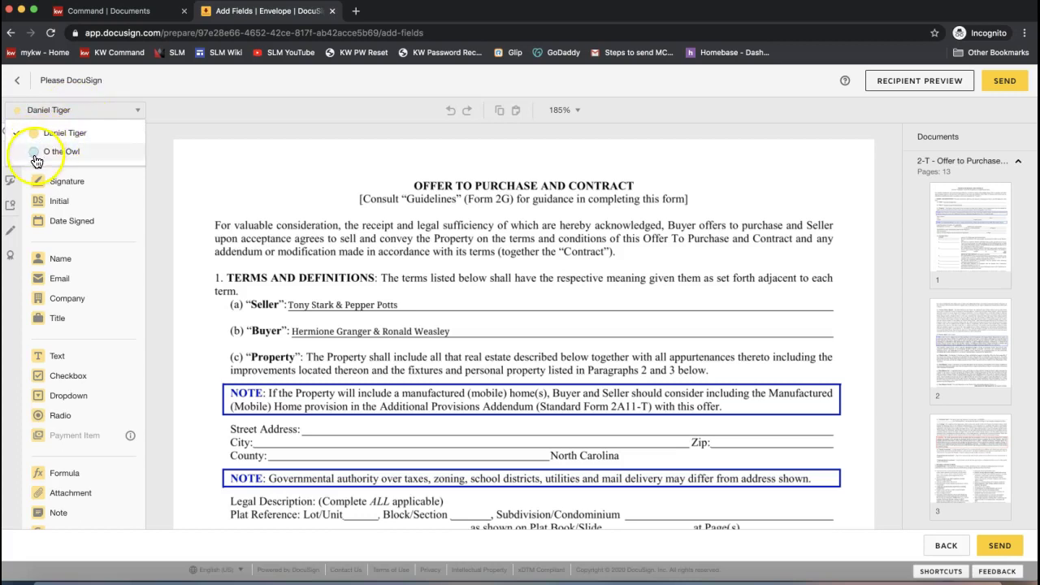
click(35, 153)
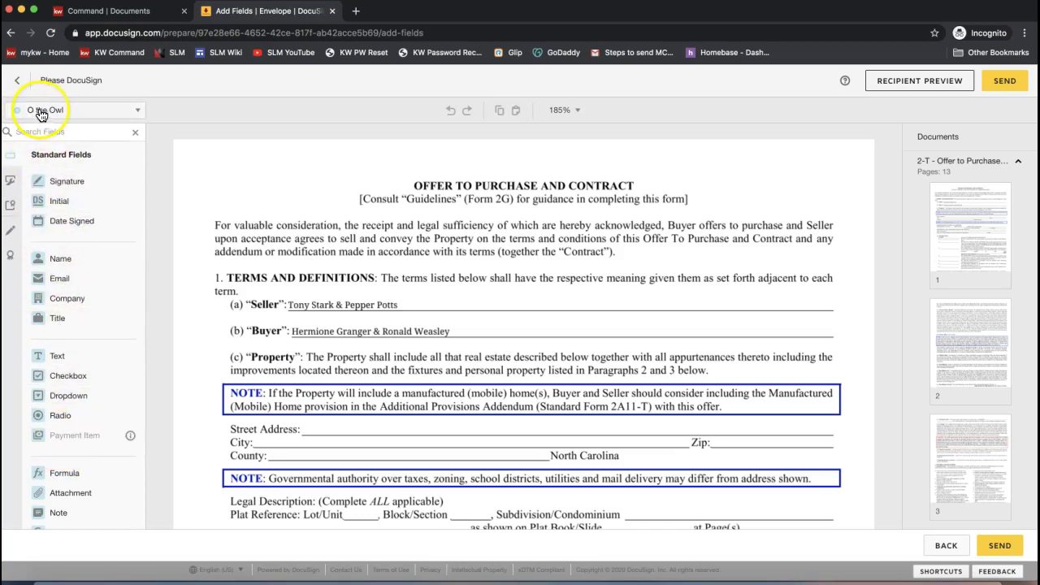
scroll(452, 328, down, 15)
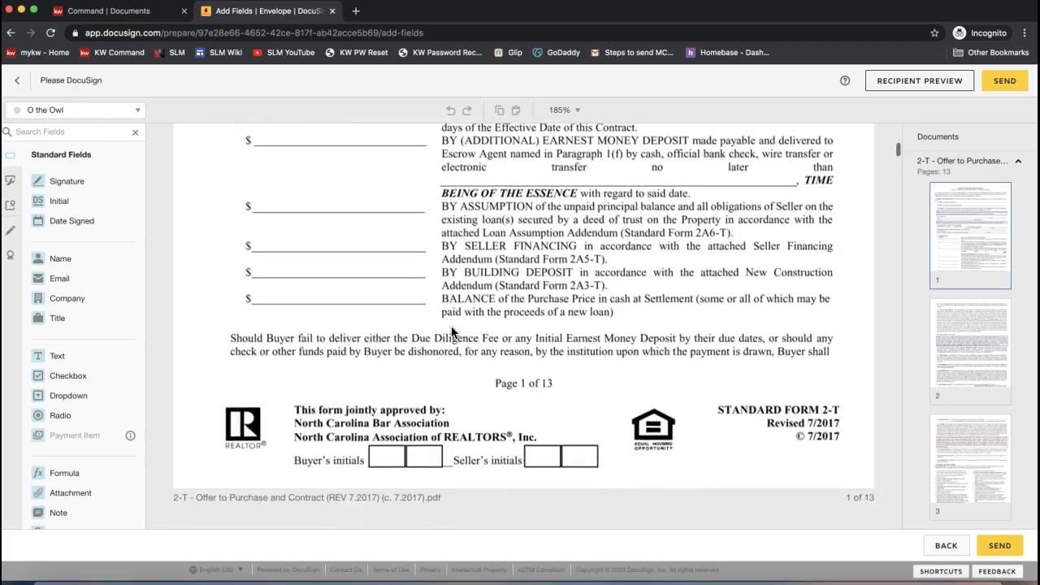
click(59, 203)
mouse_move(59, 206)
mouse_down()
mouse_move(44, 117)
mouse_move(420, 380)
mouse_move(219, 323)
mouse_move(72, 212)
mouse_up()
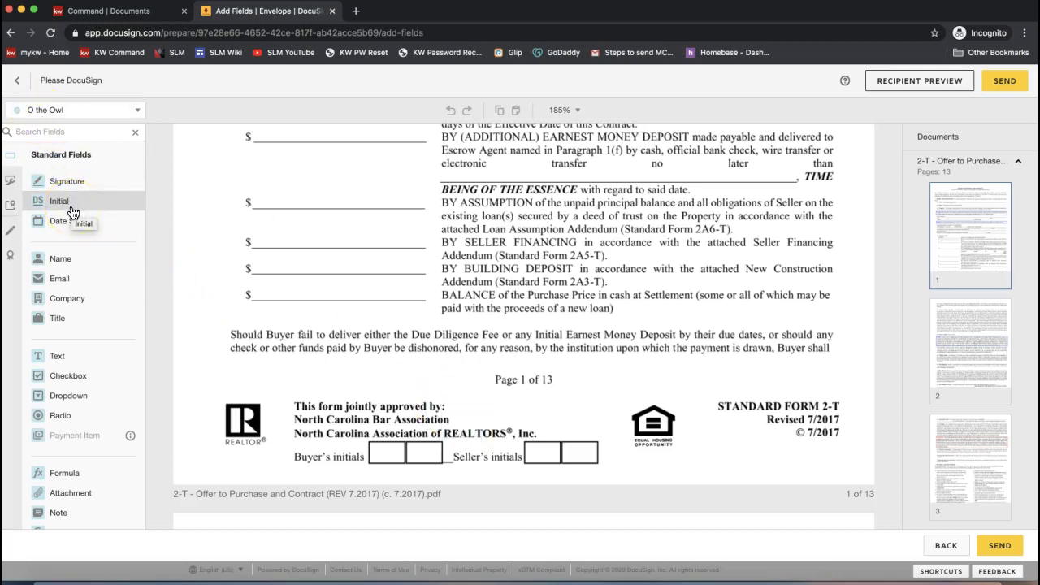
drag(71, 212, 522, 425)
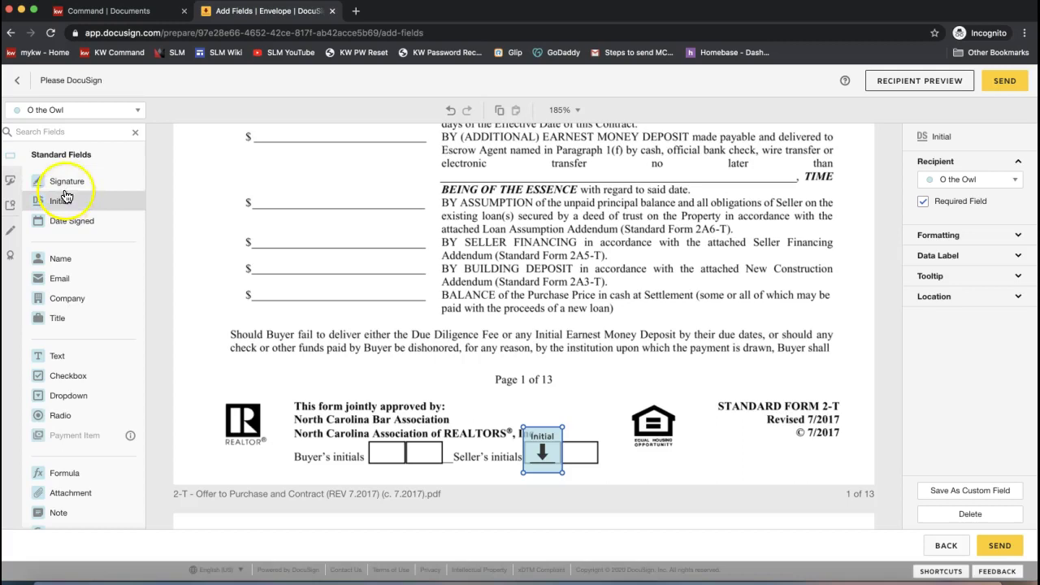
click(57, 114)
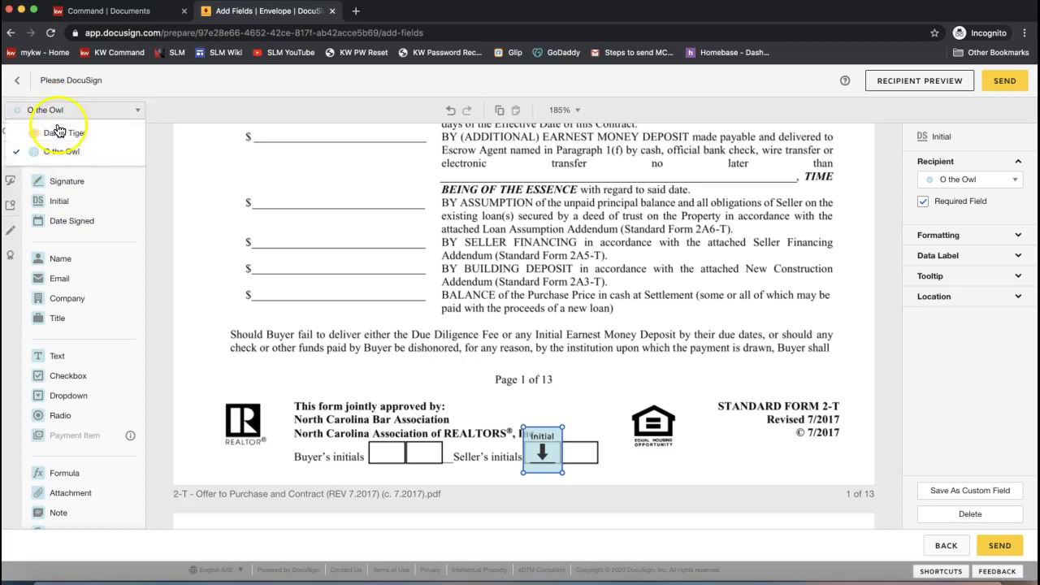
click(59, 134)
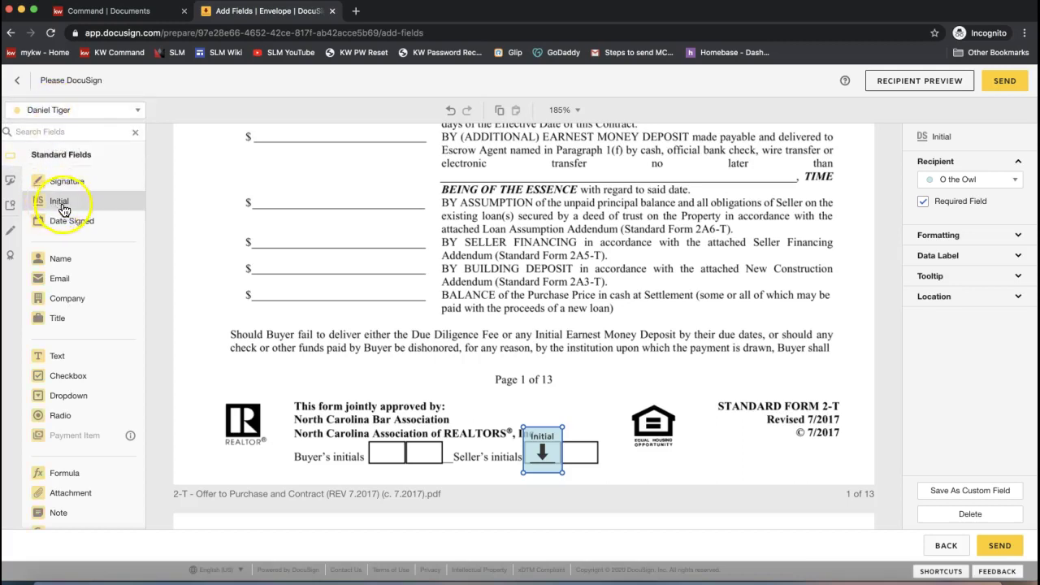
drag(63, 210, 397, 238)
drag(487, 256, 567, 433)
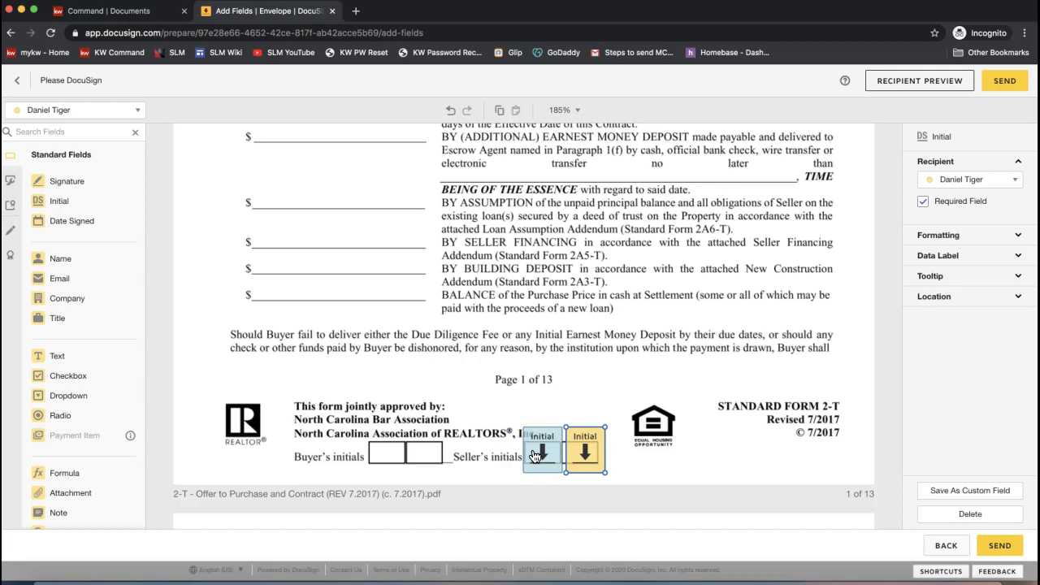
click(542, 452)
click(591, 452)
click(542, 470)
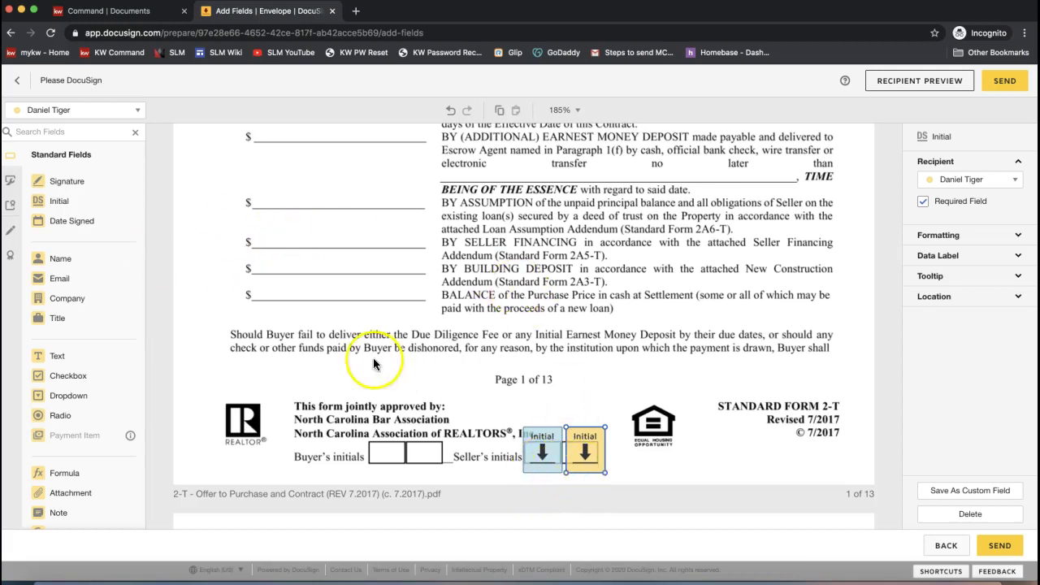
click(63, 109)
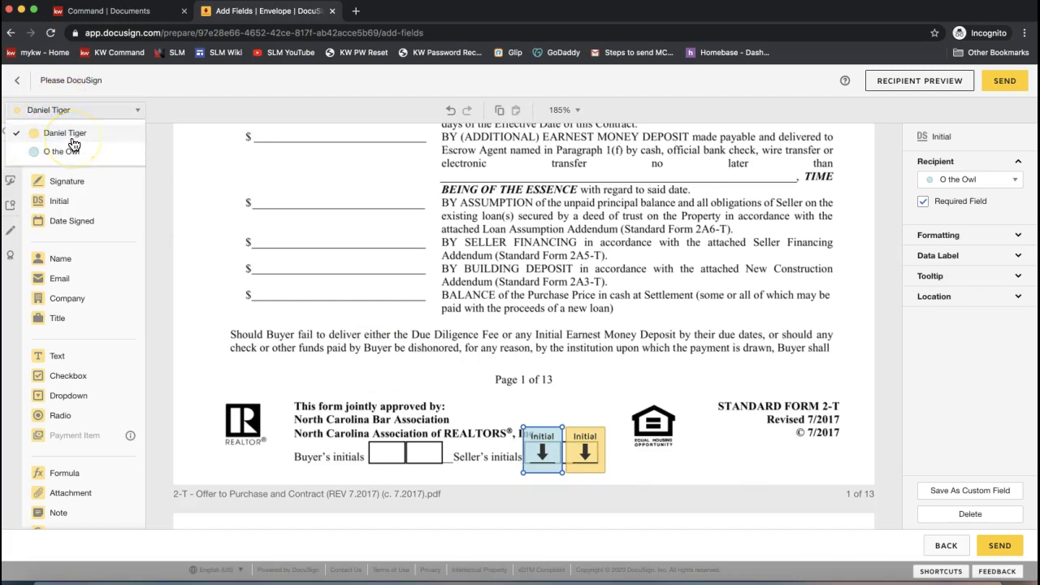
click(225, 204)
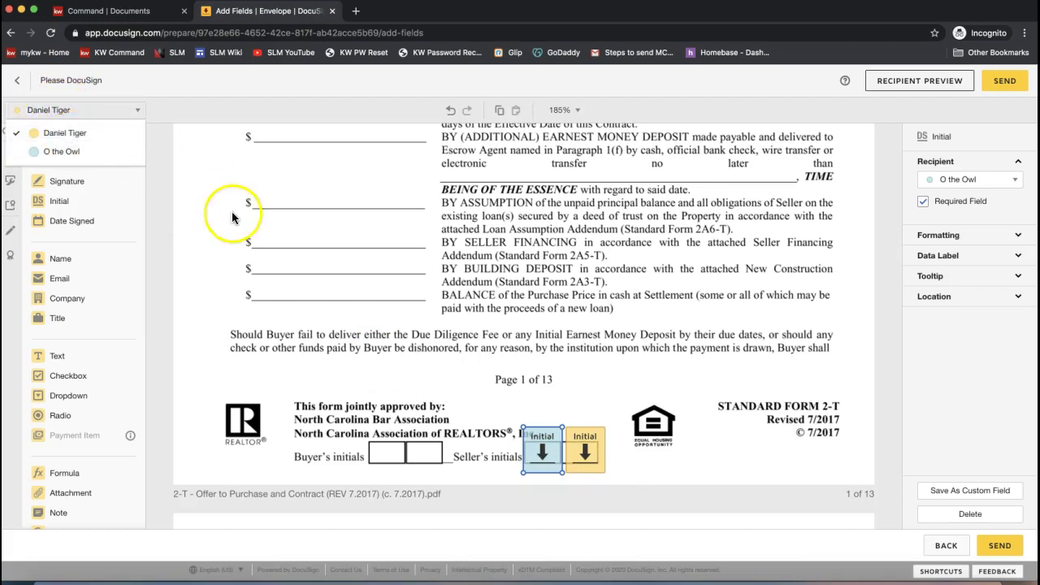
click(232, 212)
click(656, 210)
- Scroll to the Buyer/Seller signature block near the end of the Offer to Purchase
scroll(656, 209, down, 20)
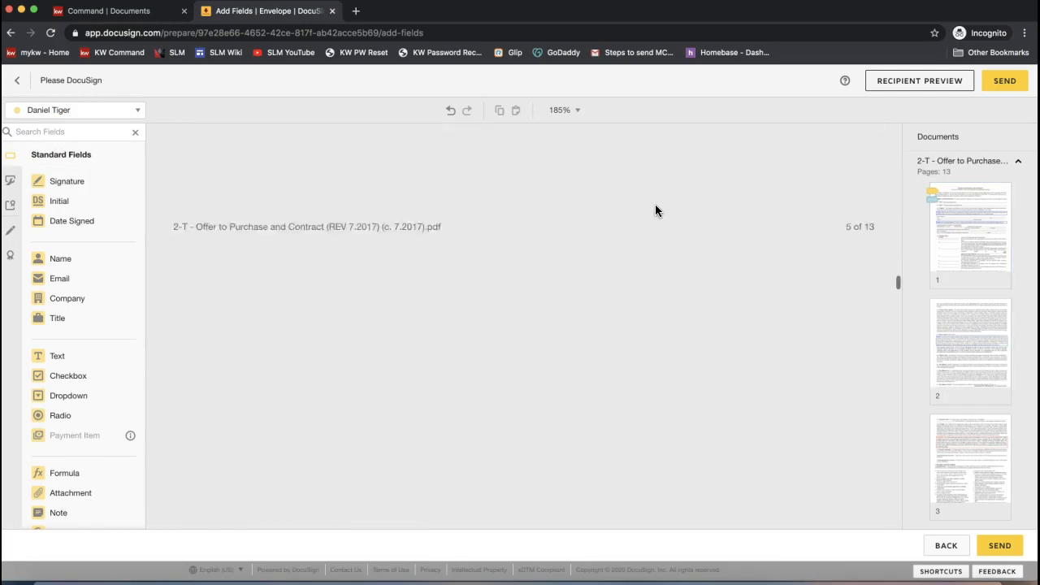
scroll(654, 204, down, 20)
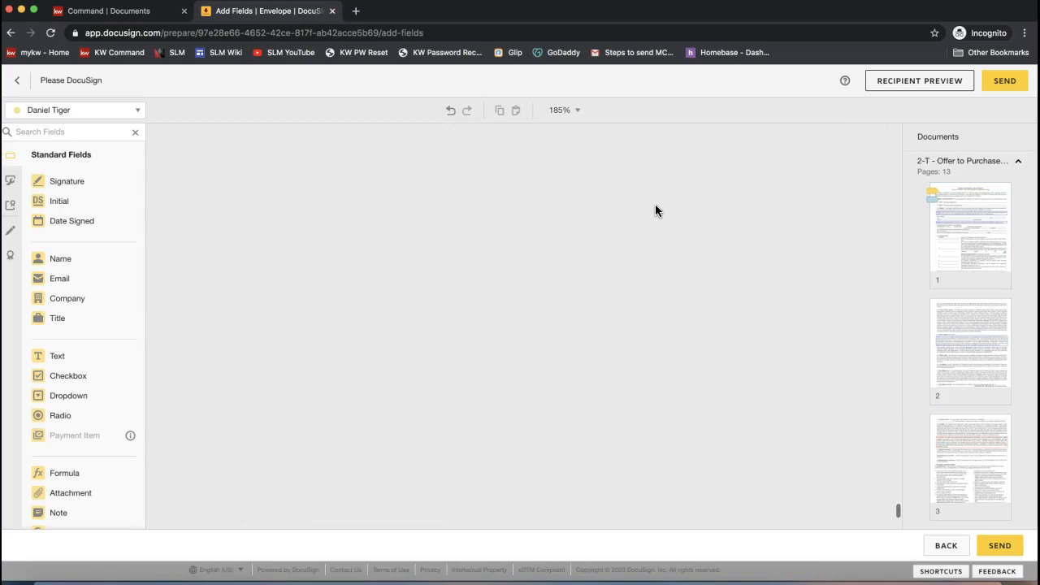
scroll(676, 371, up, 2)
scroll(676, 372, up, 15)
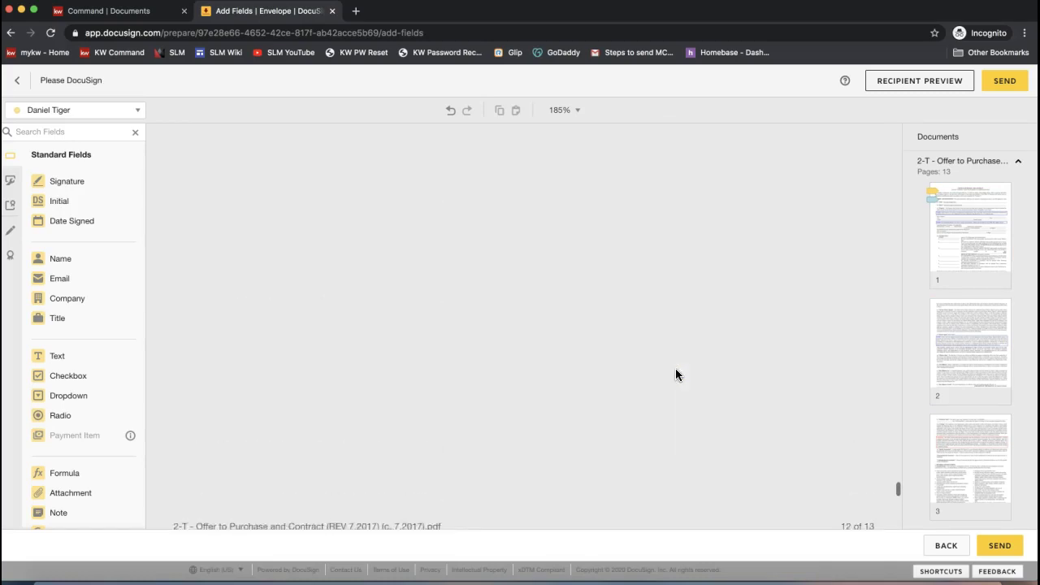
scroll(676, 374, up, 10)
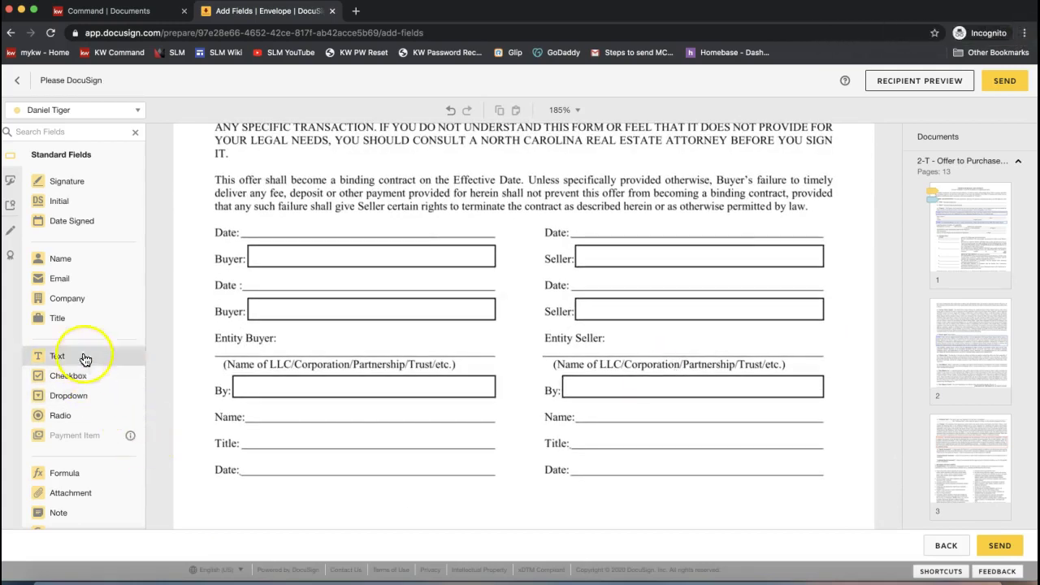
- Select the Signature field type and keep the first signer as the active recipient
click(68, 184)
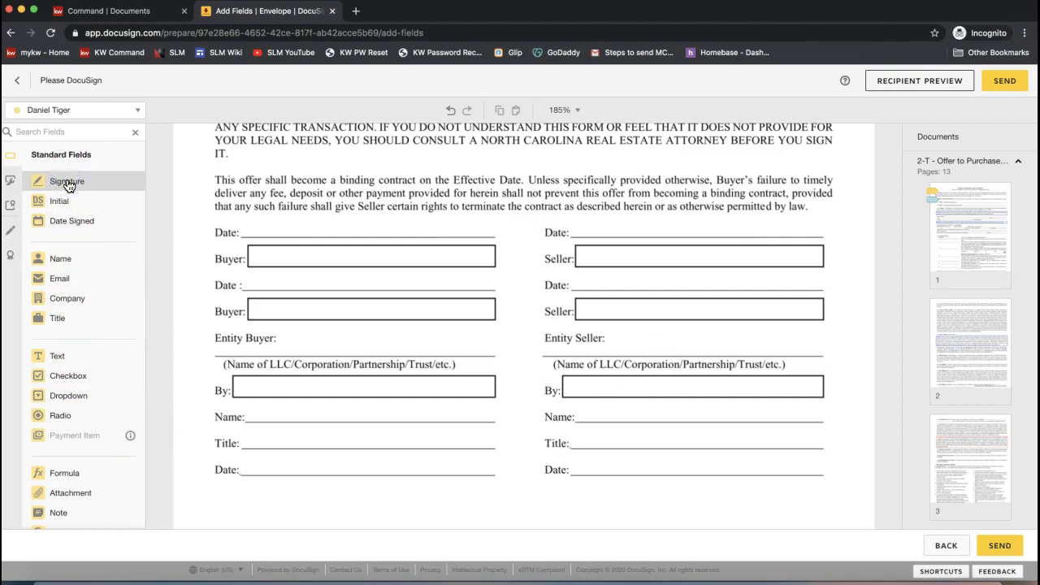
mouse_move(69, 185)
mouse_down()
mouse_move(284, 207)
mouse_move(491, 272)
mouse_move(108, 192)
mouse_up()
click(88, 193)
click(69, 111)
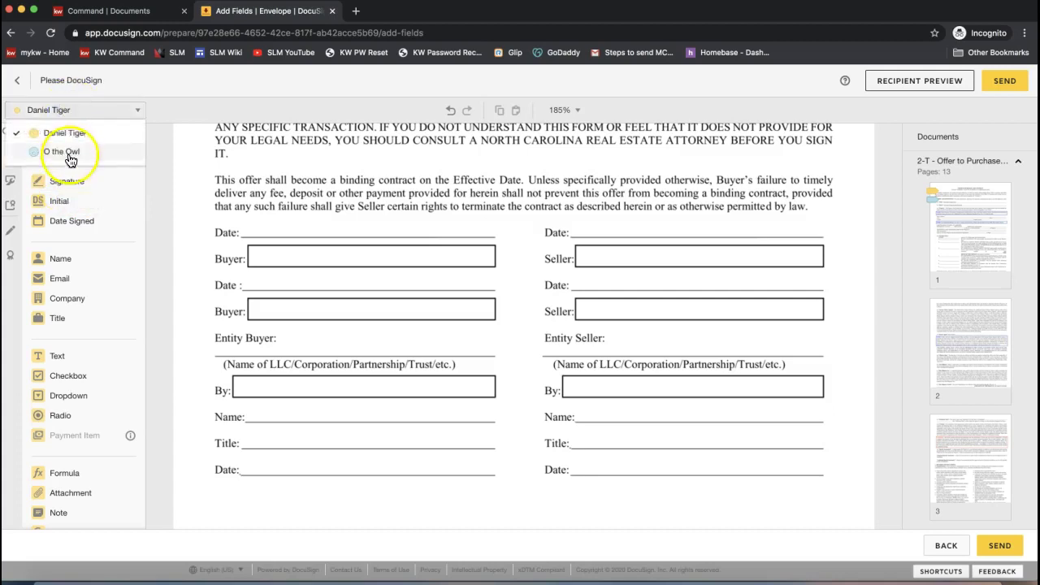
click(613, 251)
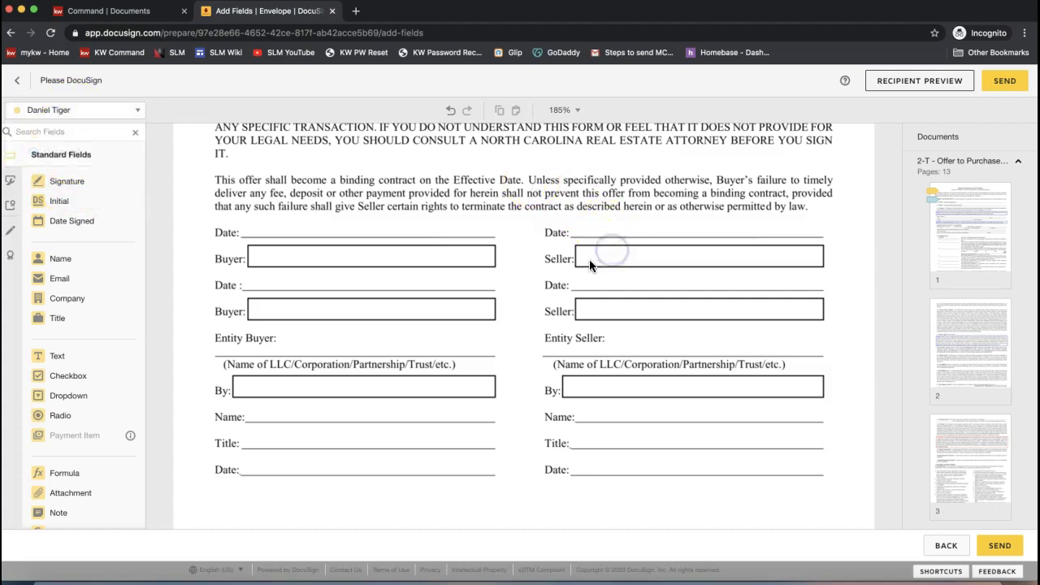
- Drop the first signer's Signature onto the first Seller line and Date Signed just below it
mouse_move(52, 178)
mouse_down()
mouse_move(614, 231)
mouse_move(575, 238)
mouse_up()
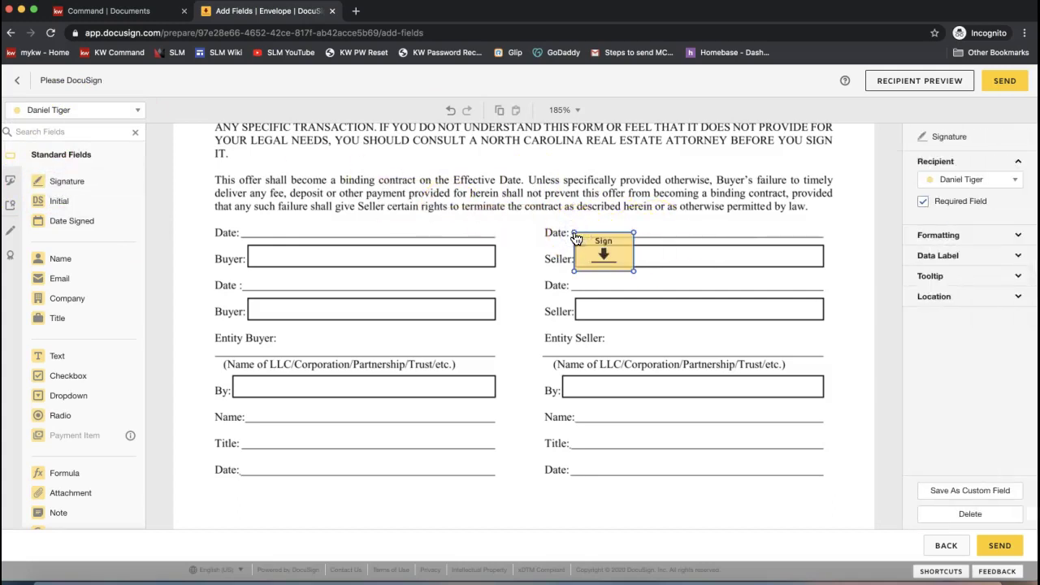
click(47, 110)
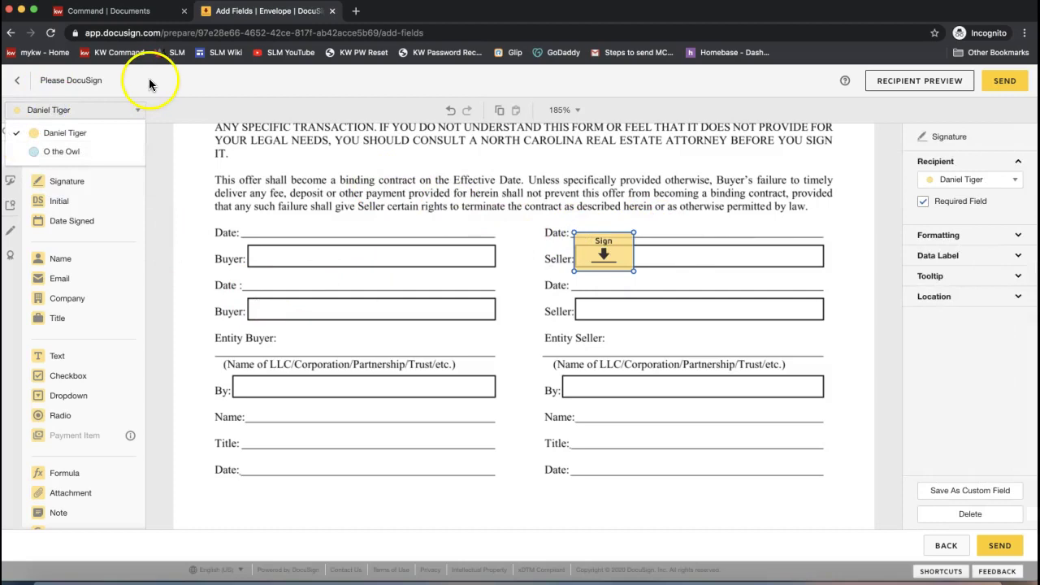
click(220, 108)
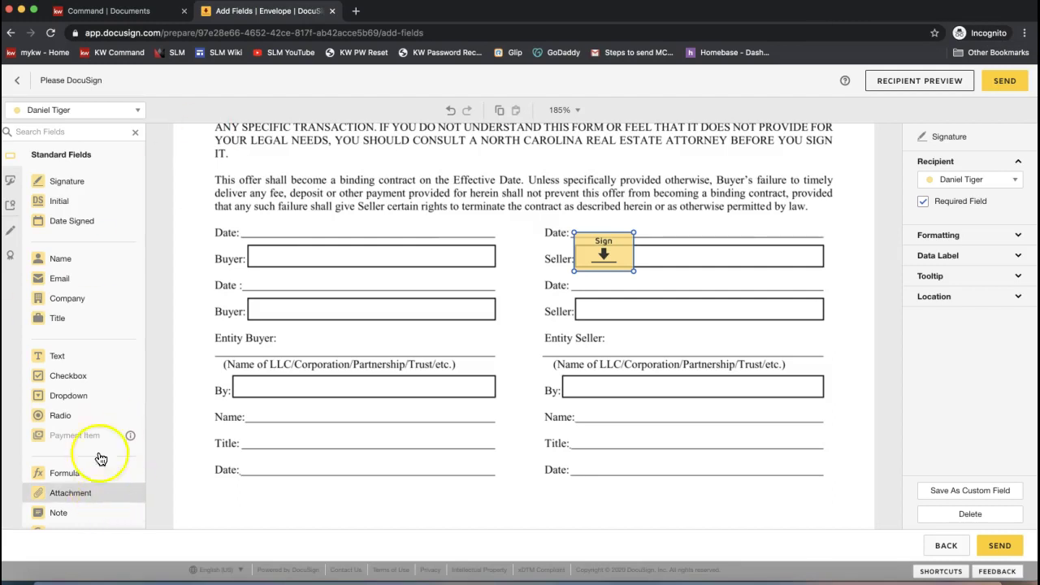
scroll(95, 373, down, 2)
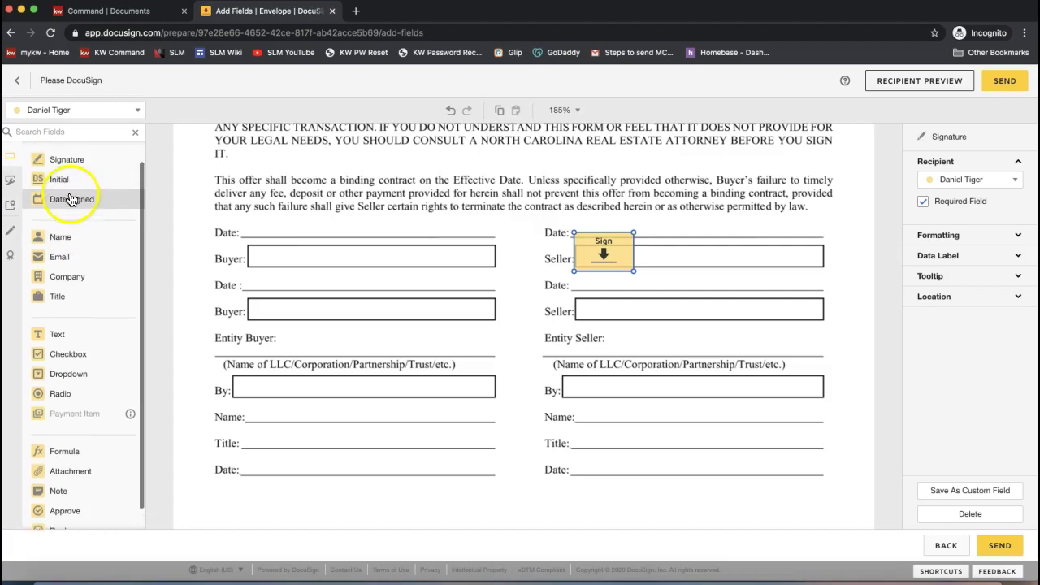
drag(64, 210, 575, 279)
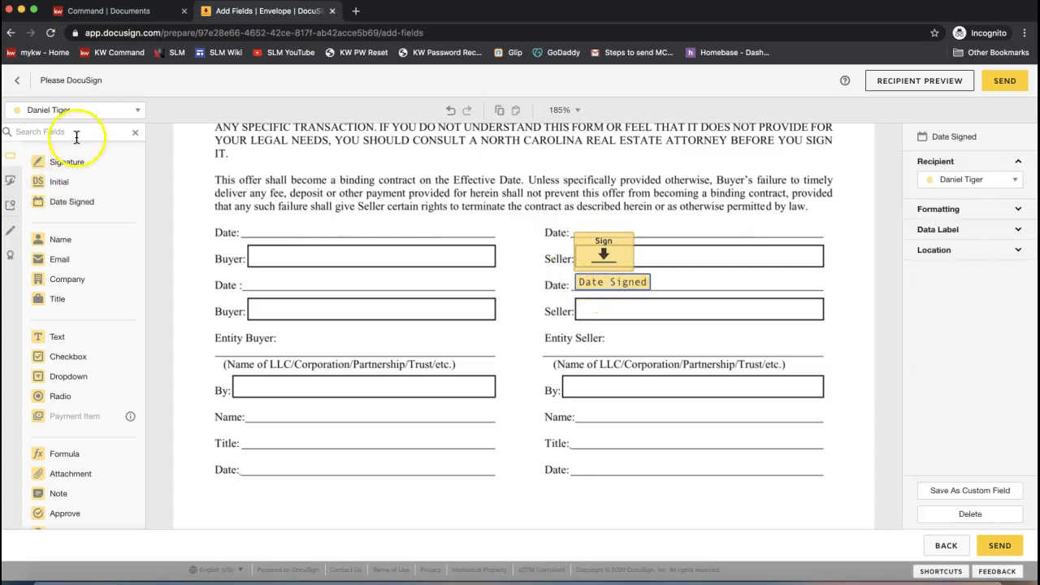
- Switch to the second recipient and place their Signature on the second Seller line
click(65, 109)
click(70, 148)
mouse_move(70, 162)
mouse_down()
mouse_move(590, 309)
mouse_move(575, 294)
mouse_up()
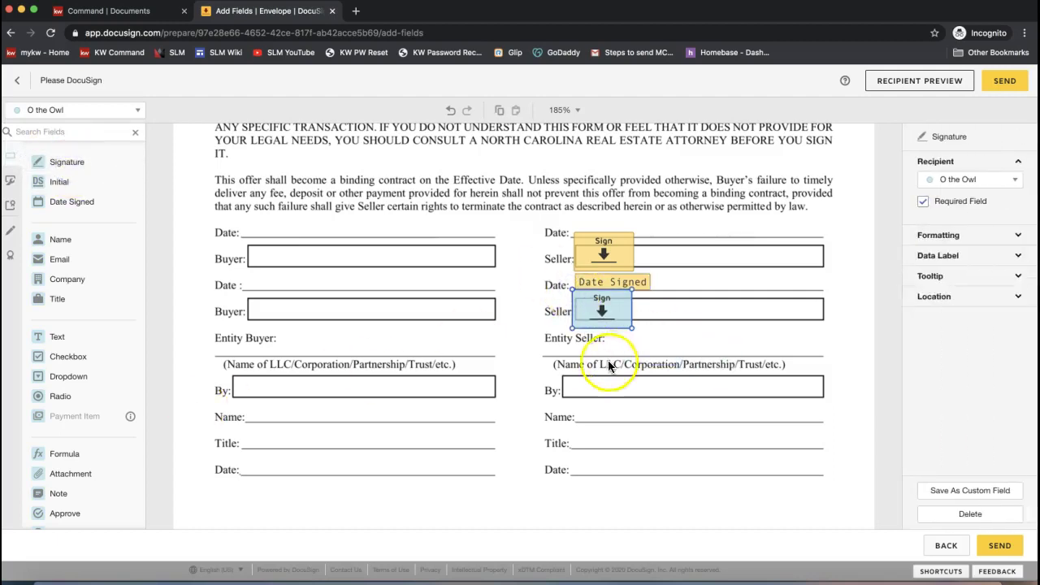
- Move the first signer's Date Signed above their signature, then add the second signer's Date Signed
click(611, 281)
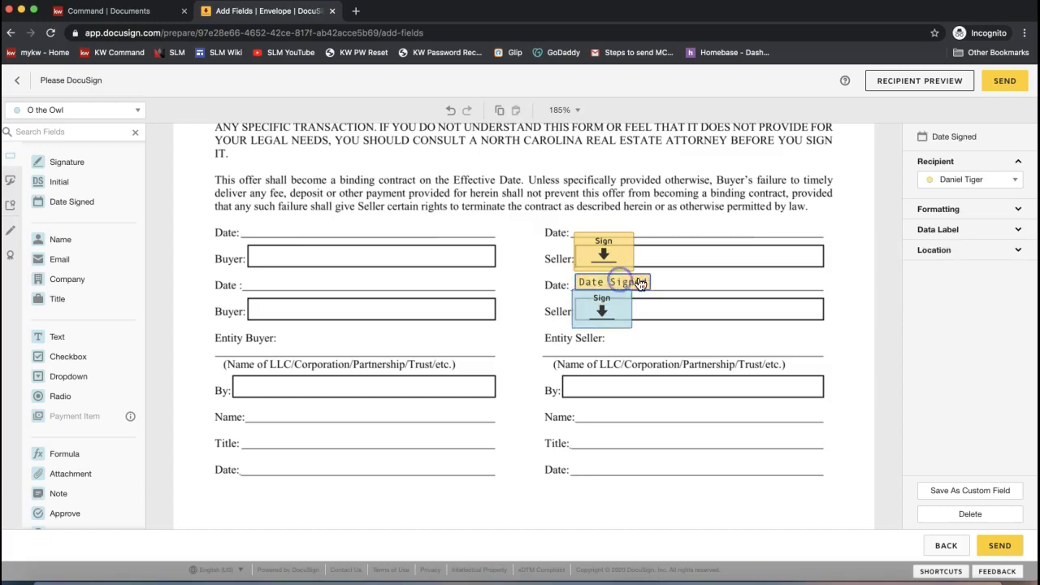
drag(636, 279, 711, 267)
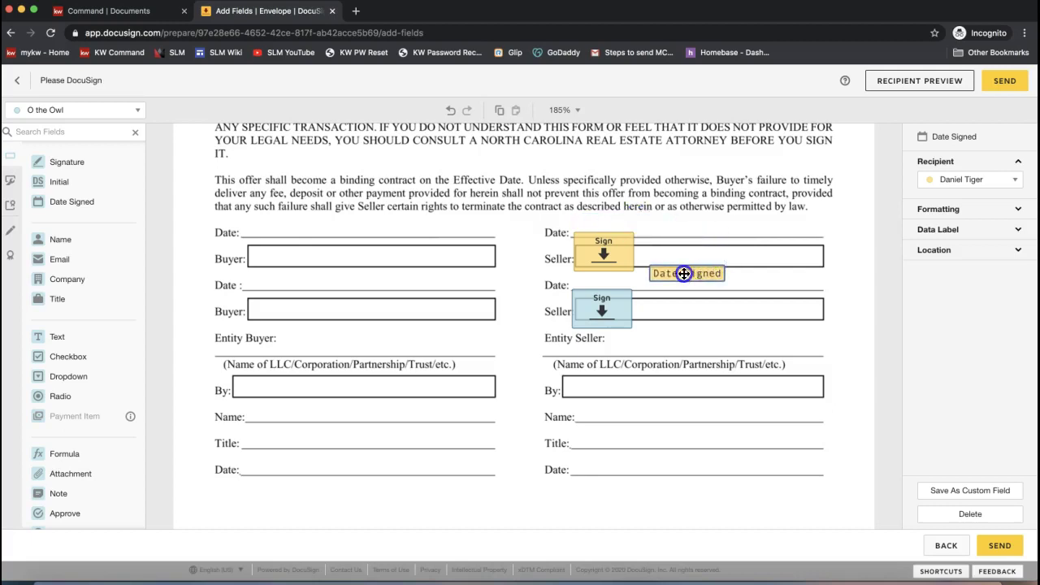
drag(674, 274, 607, 216)
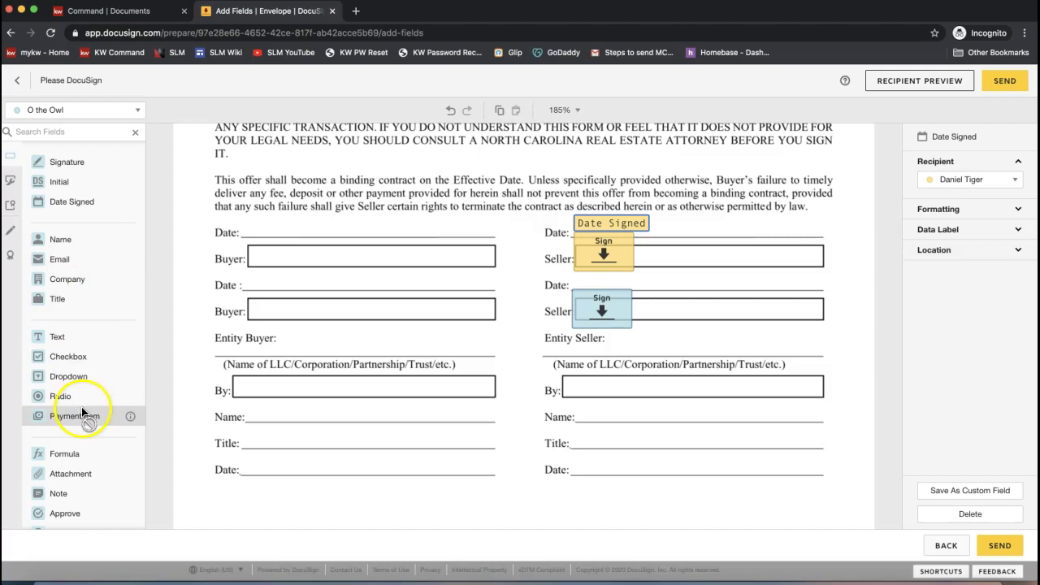
drag(72, 202, 571, 280)
- Delete the second signer's blue Date Signed field and scroll back up to page 1
click(602, 307)
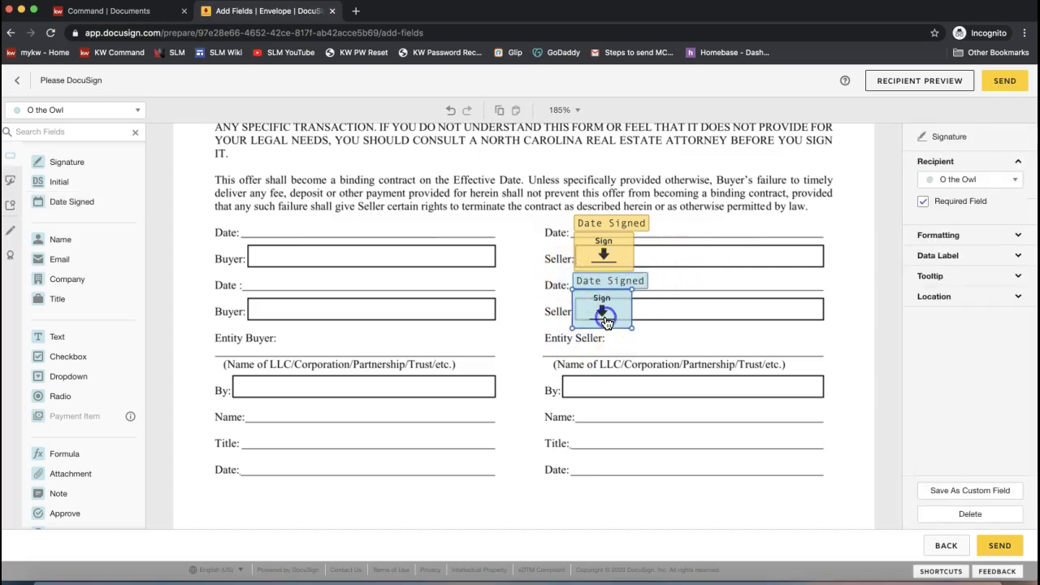
click(601, 283)
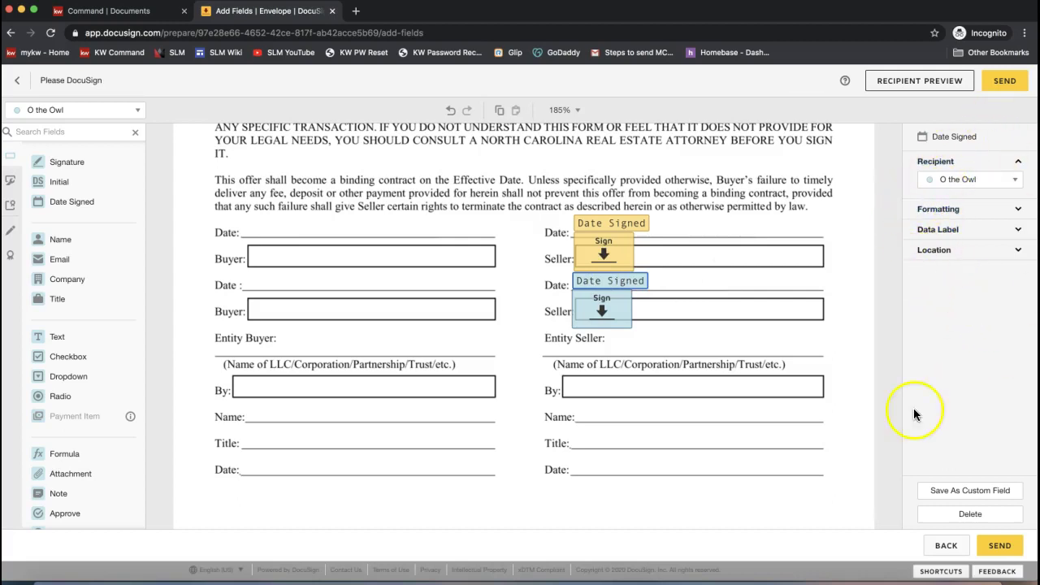
click(969, 518)
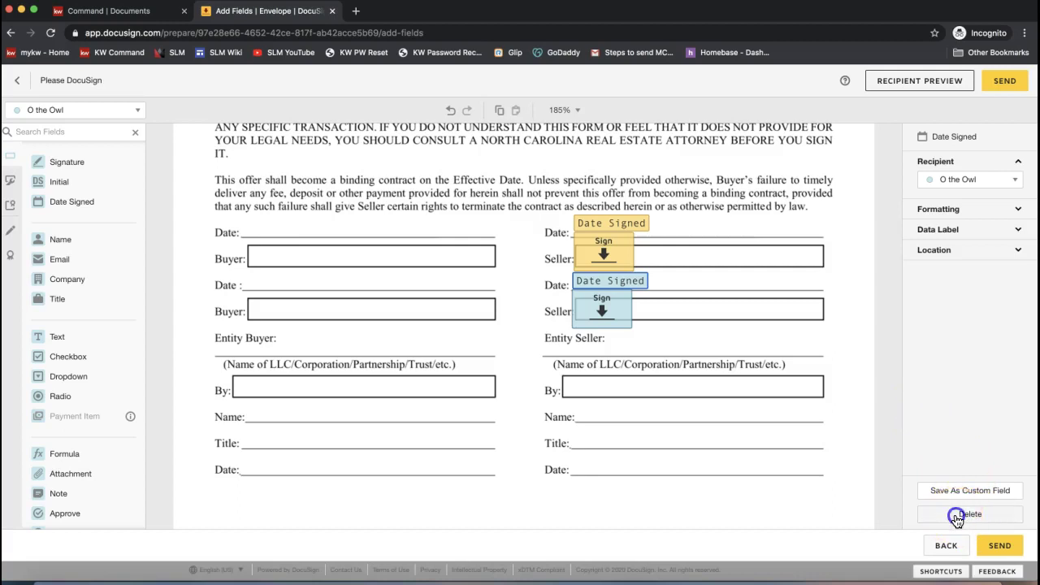
scroll(821, 370, down, 20)
scroll(821, 370, up, 20)
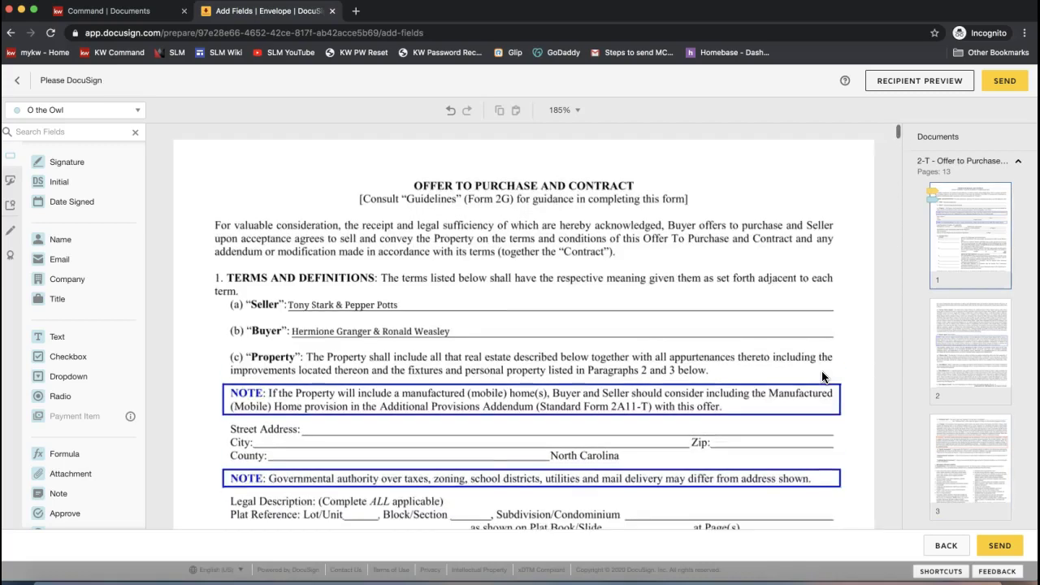
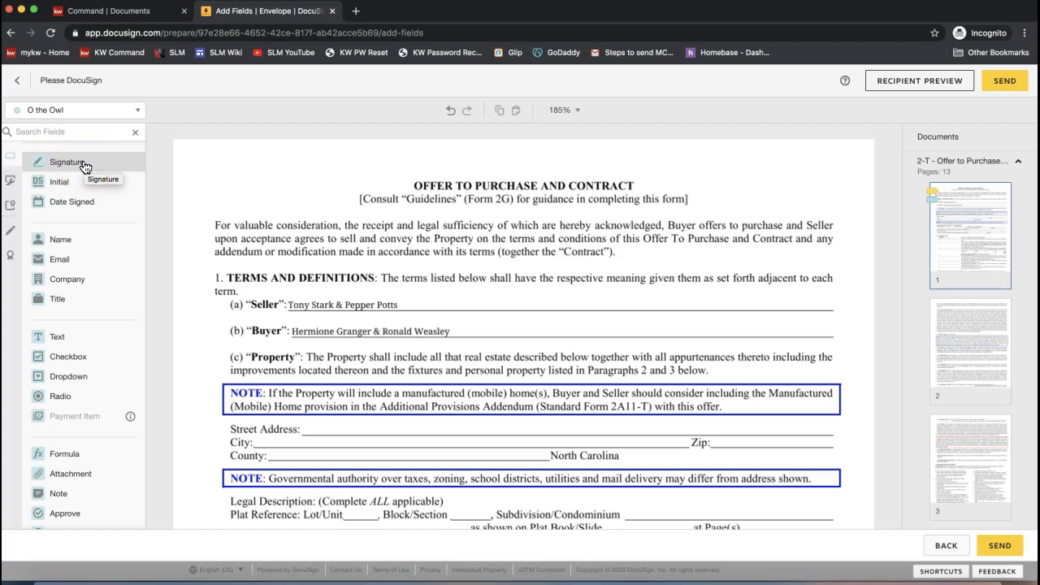
- Show the Markup Tools and their Line tool in the envelope's left rail
click(7, 236)
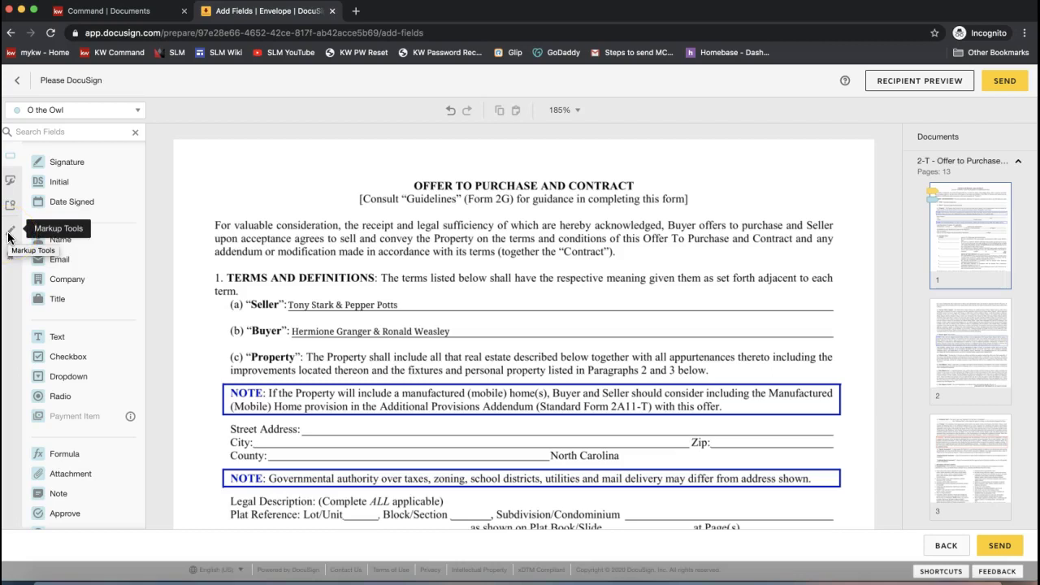
click(10, 234)
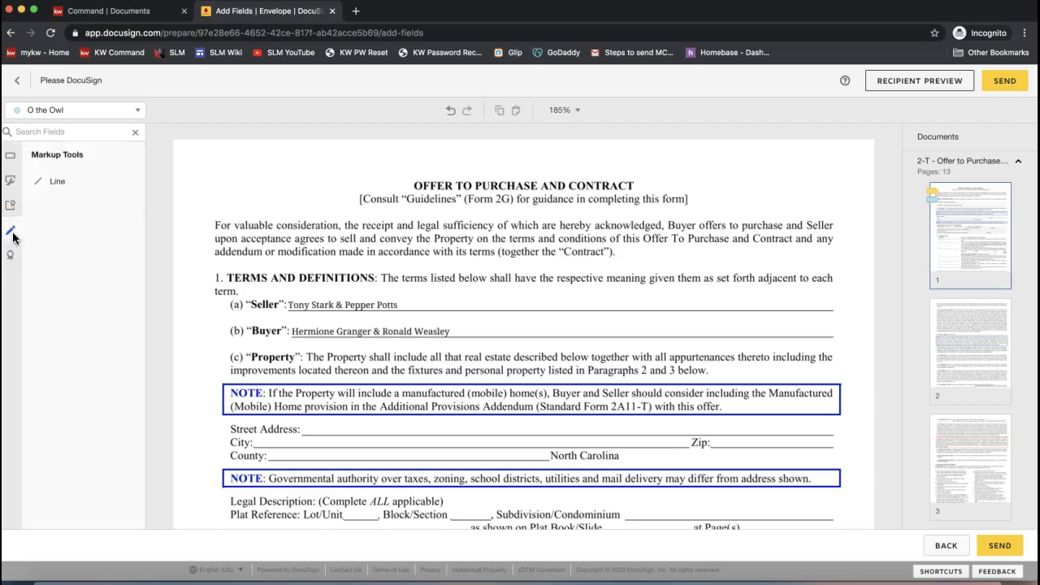
click(13, 234)
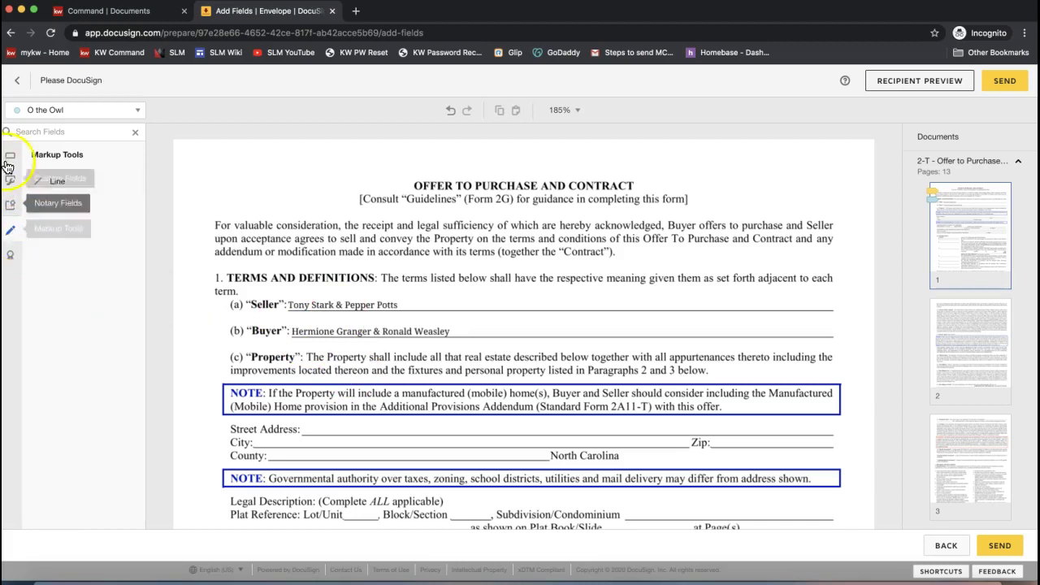
- Draw a red Line markup through the original seller names on page 1
click(59, 182)
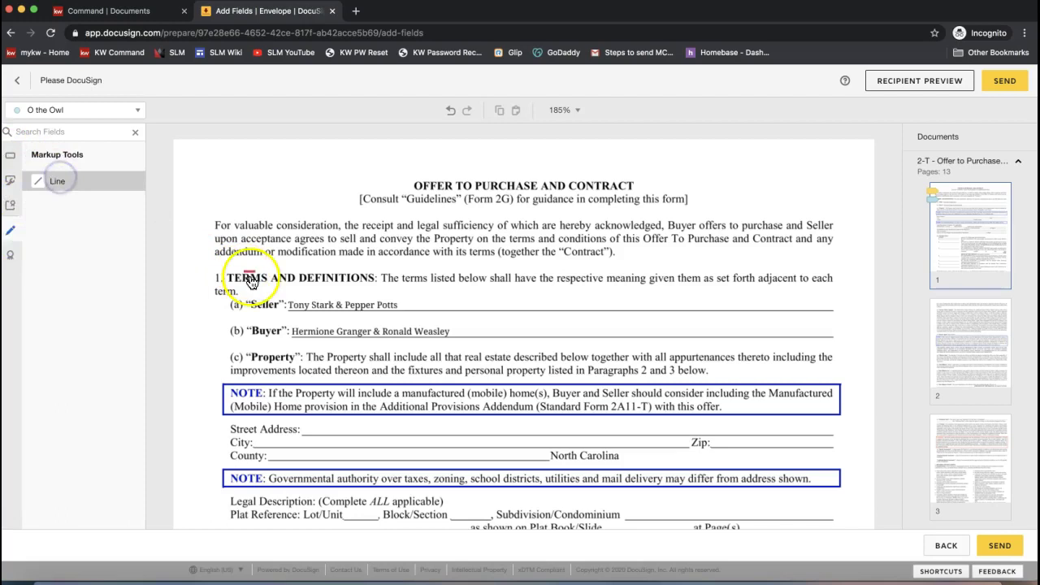
mouse_move(289, 305)
mouse_down()
mouse_move(407, 303)
mouse_move(410, 237)
mouse_move(422, 333)
mouse_move(394, 302)
mouse_move(411, 305)
mouse_move(365, 303)
mouse_move(401, 306)
mouse_up()
click(315, 234)
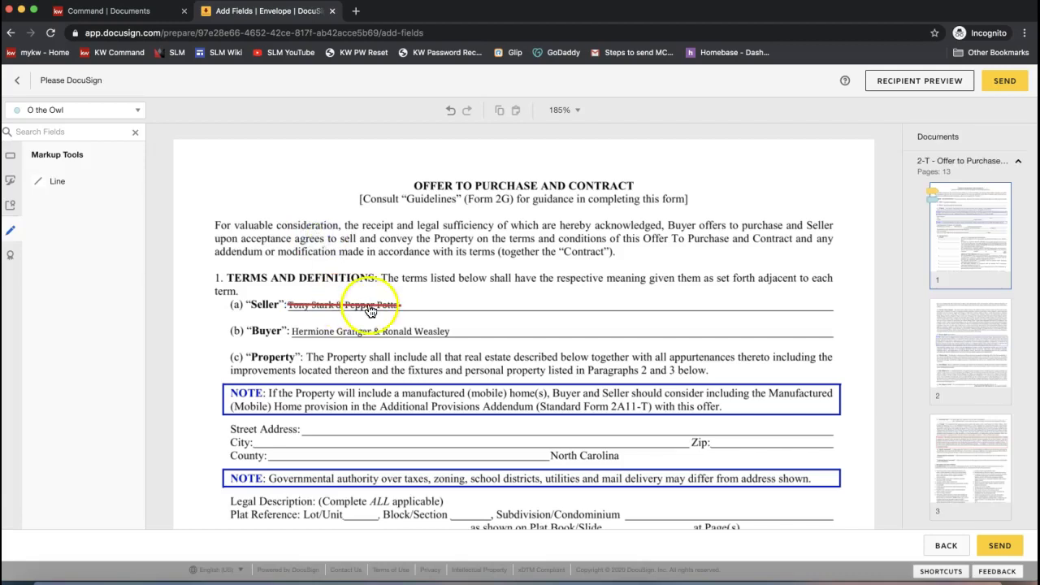
click(11, 158)
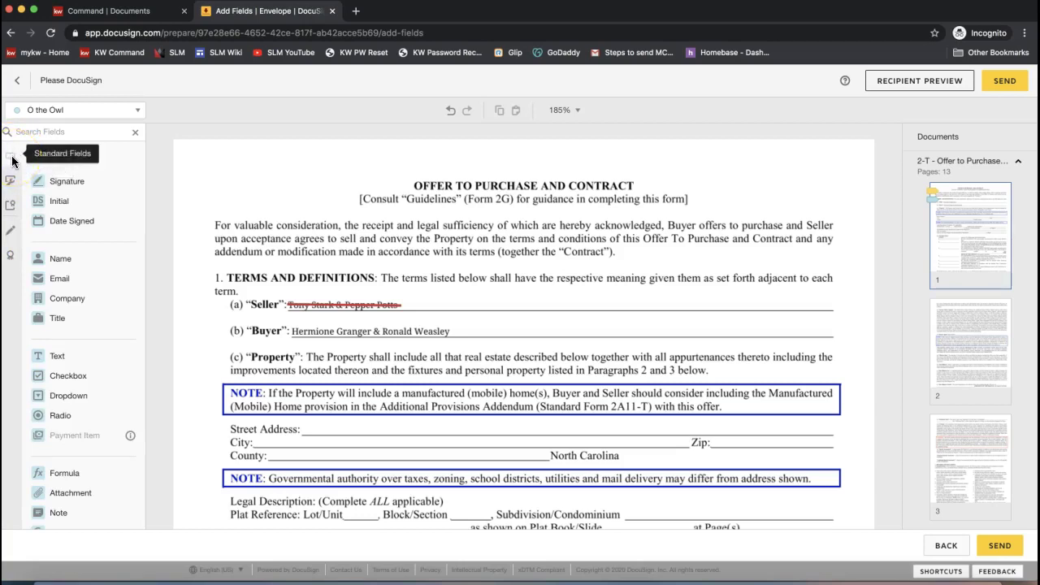
- Add a Text field beside the struck-out Seller names and enter the replacement seller's name
click(6, 163)
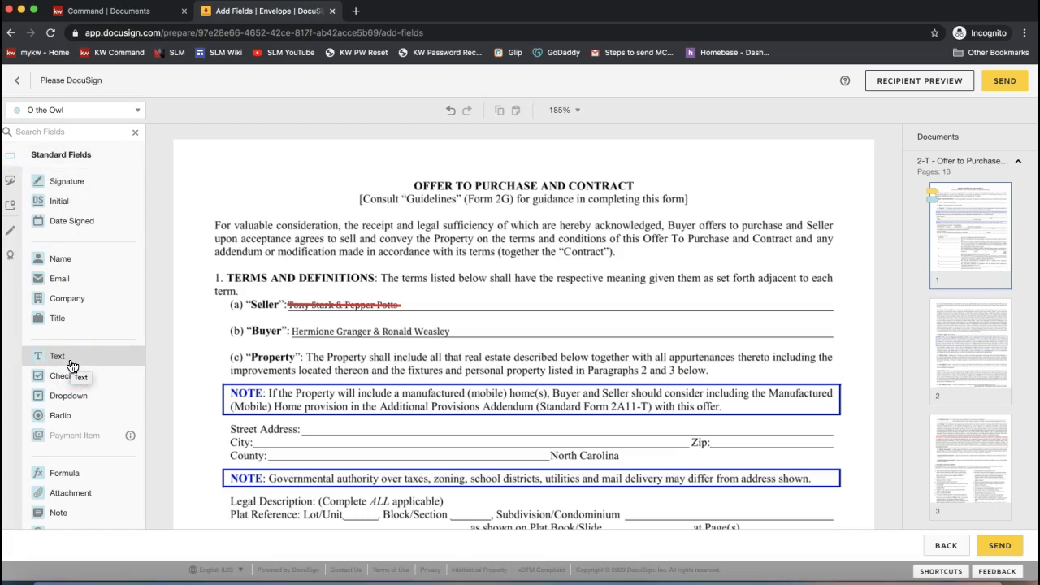
click(82, 359)
drag(82, 359, 412, 296)
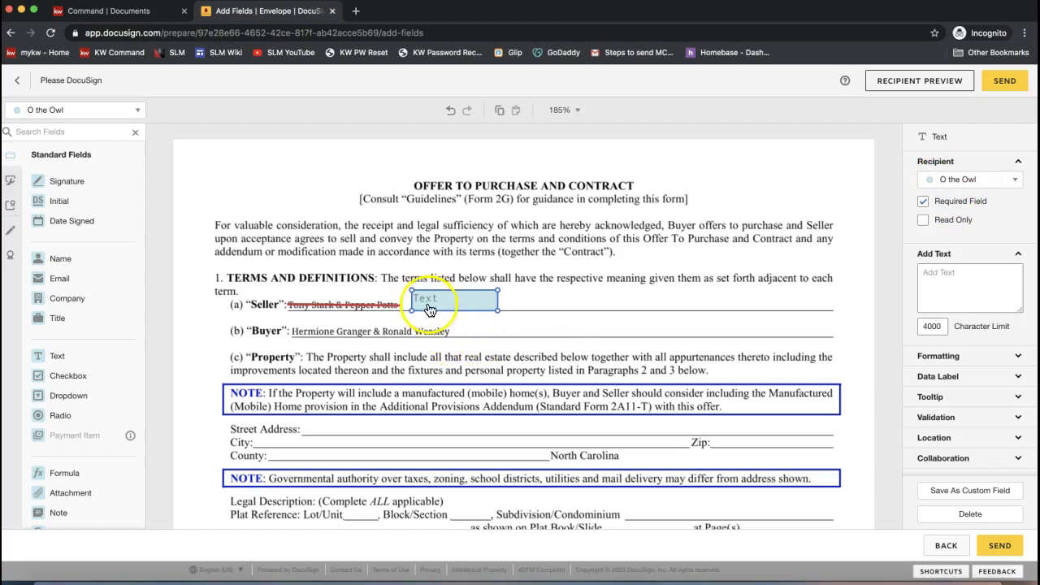
click(427, 302)
text(Anthony S)
click(601, 299)
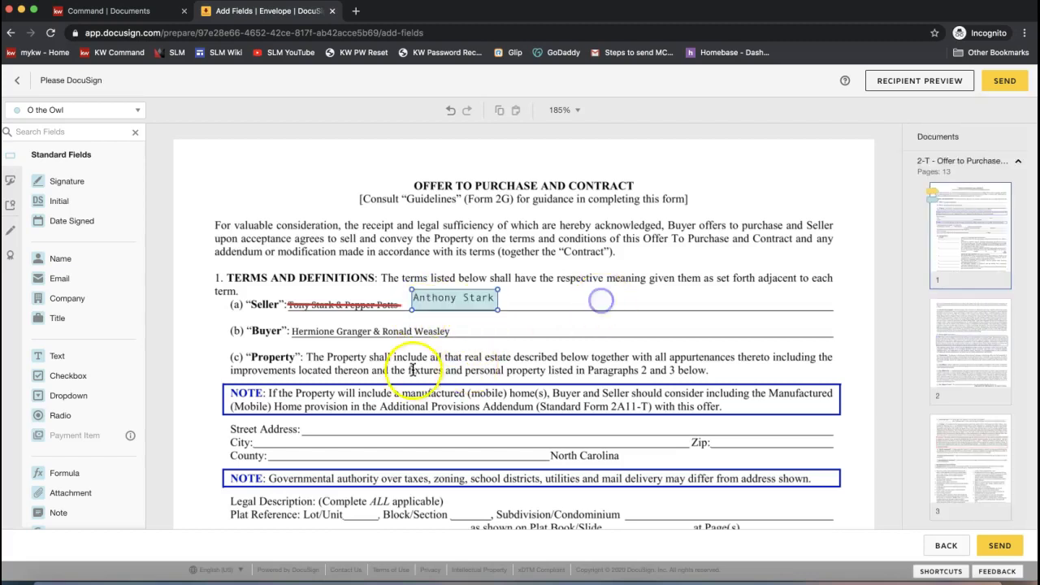
click(460, 310)
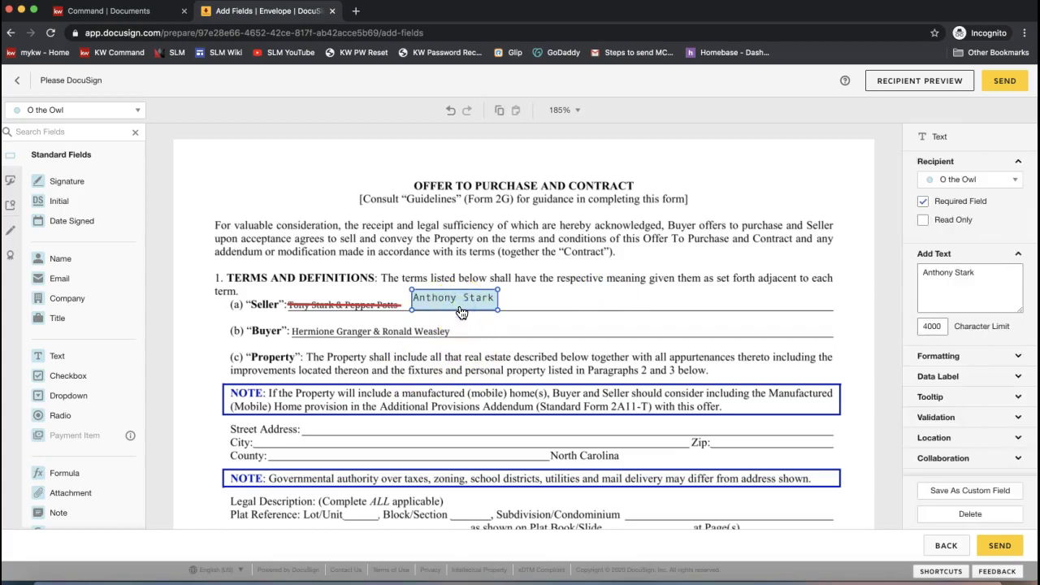
click(458, 311)
- Clear Required Field on the seller-name text field so signers cannot change it
click(929, 205)
click(924, 203)
click(924, 203)
click(922, 203)
click(922, 203)
click(922, 203)
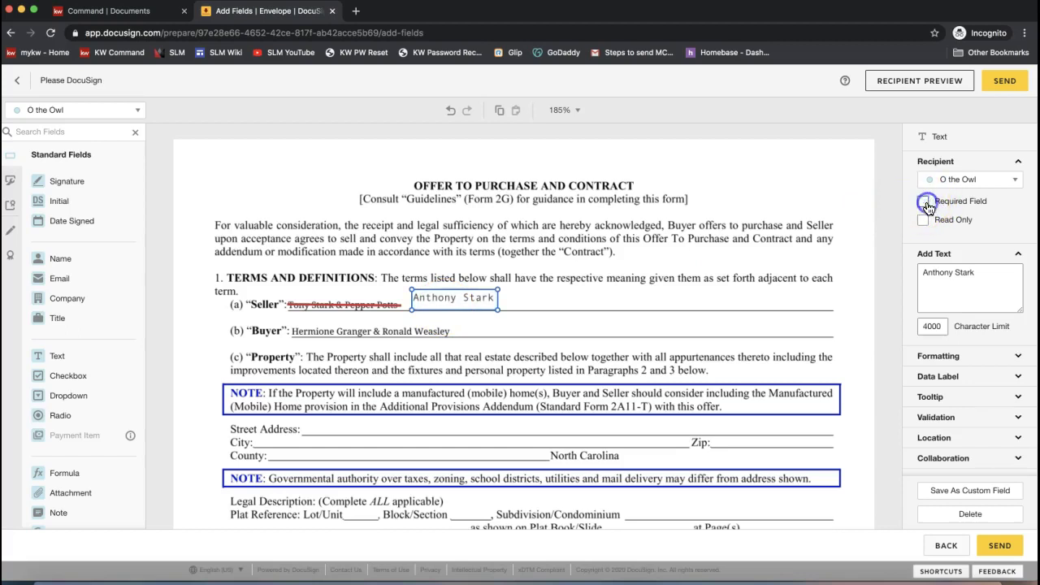
click(532, 292)
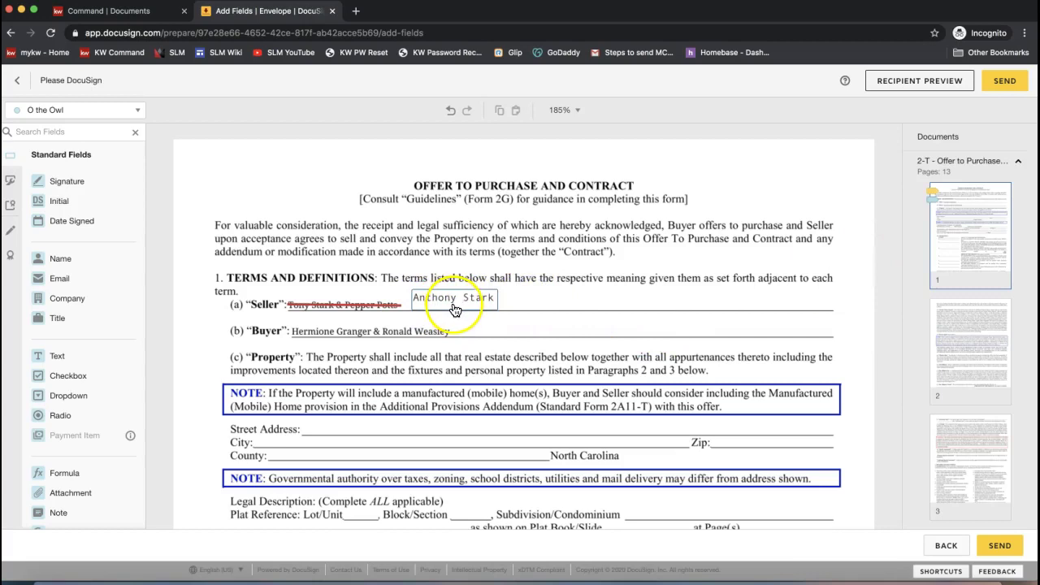
click(444, 309)
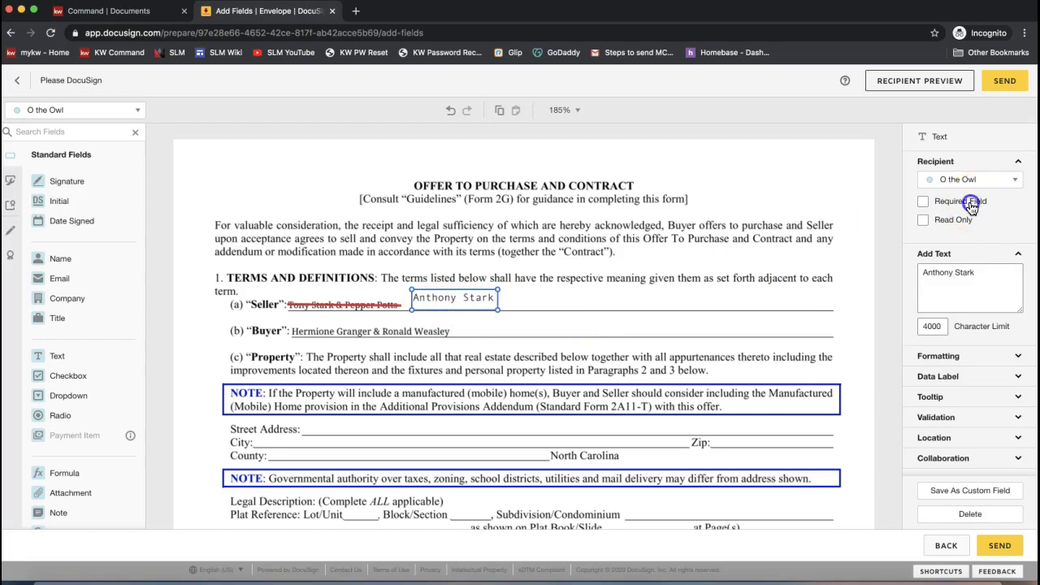
click(923, 201)
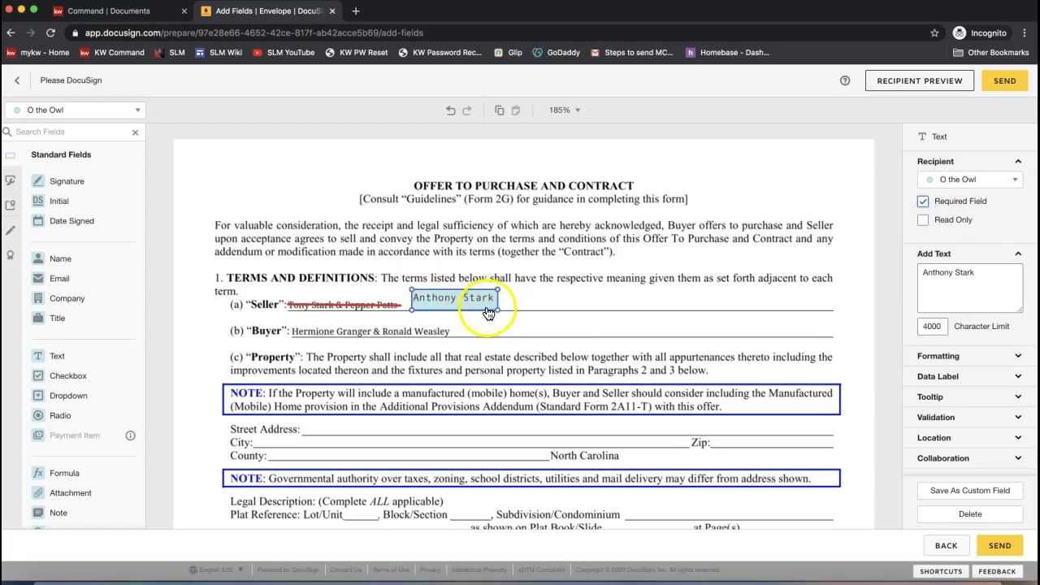
click(923, 201)
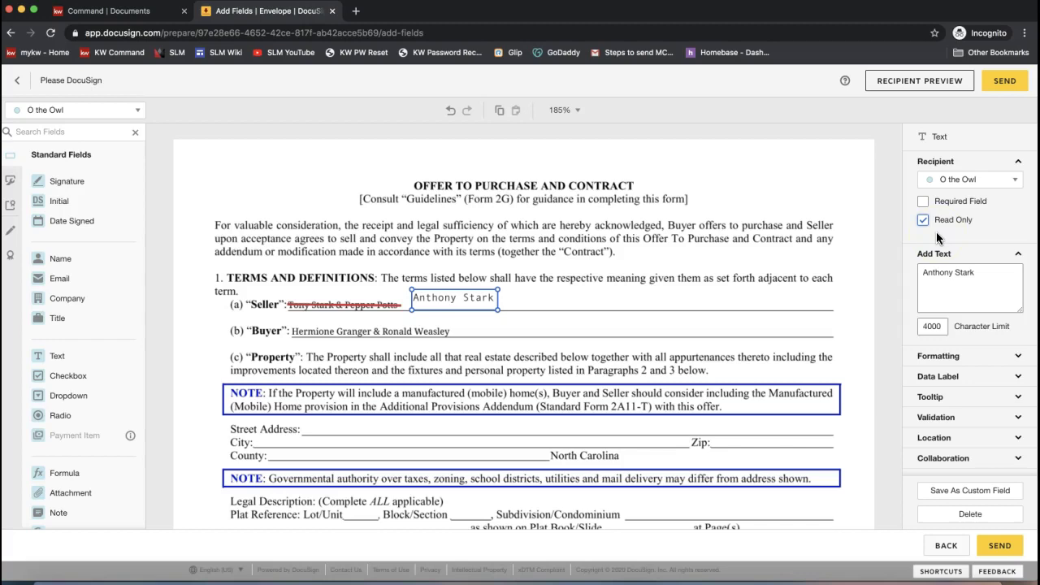
click(579, 291)
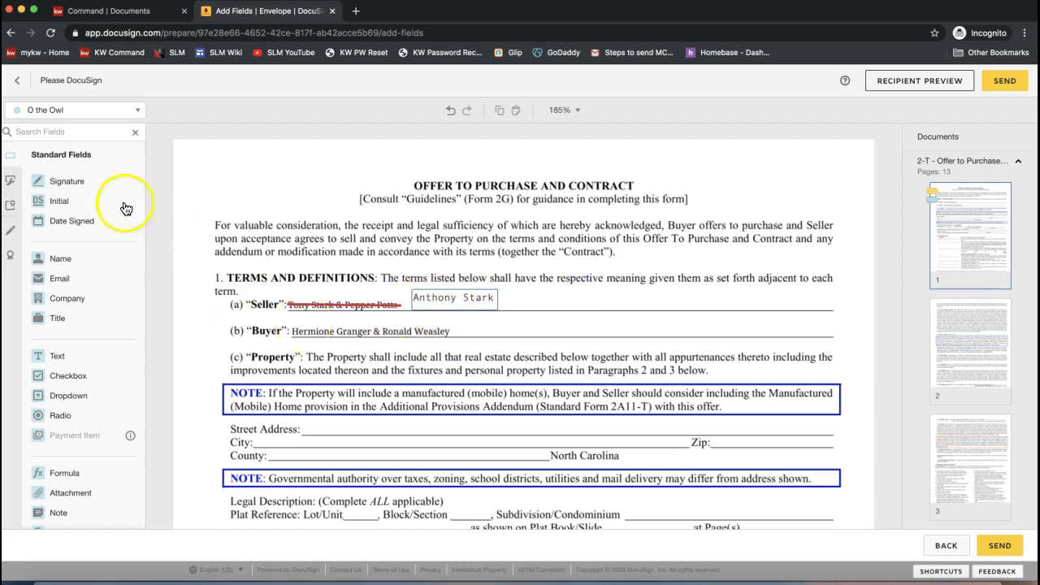
- Place an Initial field for each signer in the left margin beside the opening paragraph
click(76, 203)
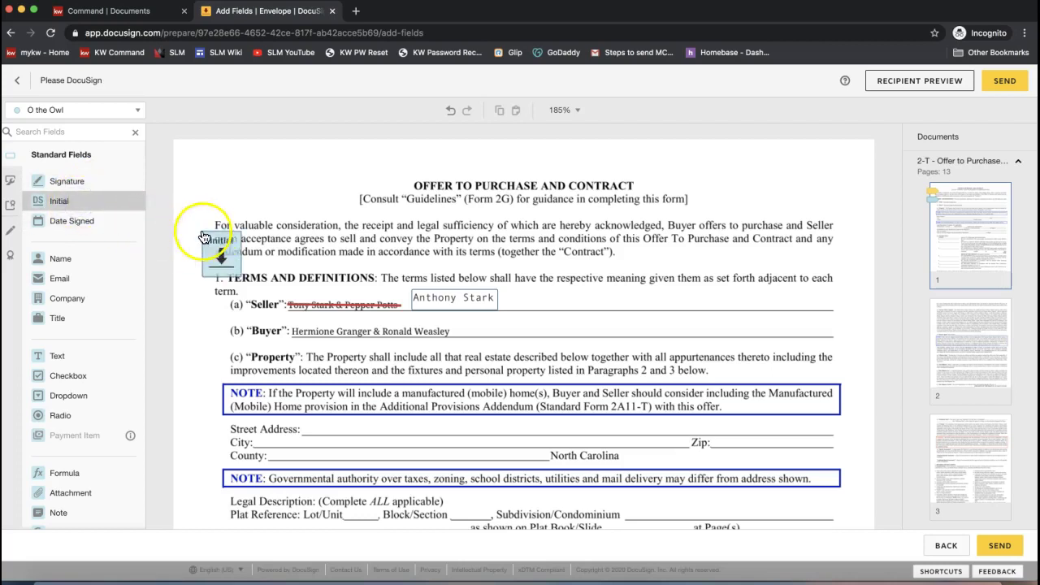
click(179, 232)
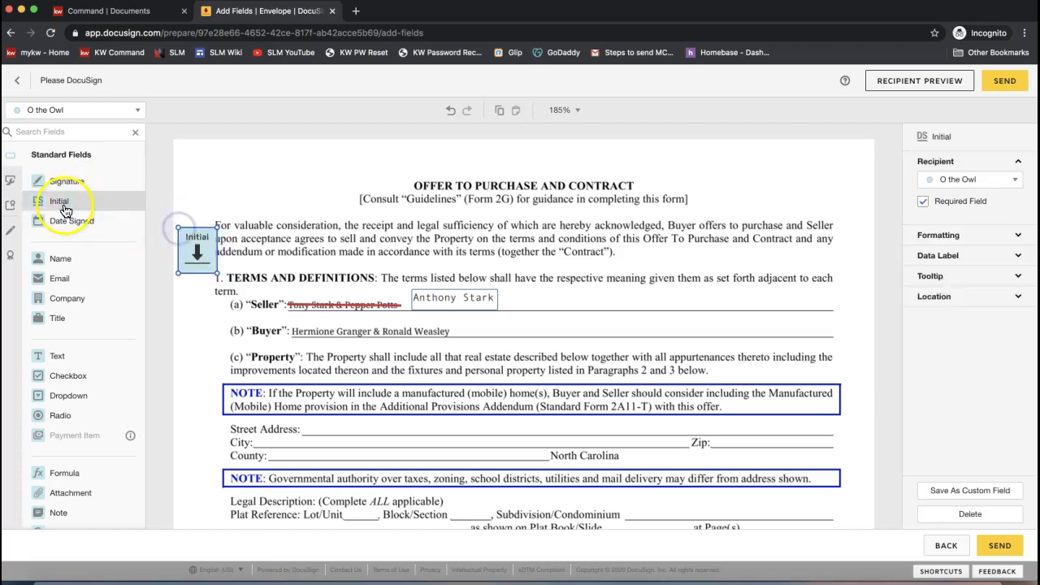
click(46, 110)
click(59, 136)
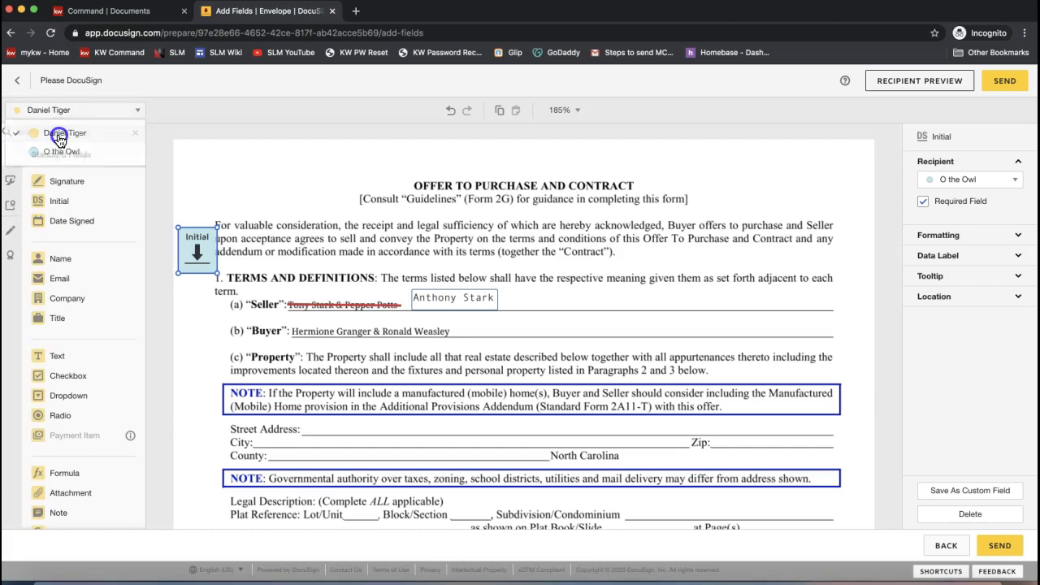
click(87, 203)
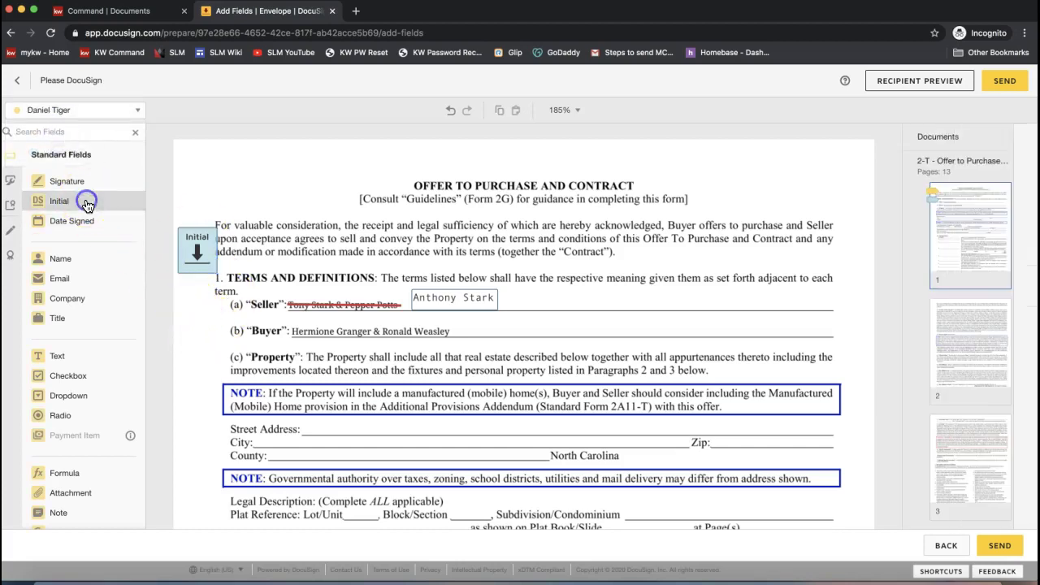
click(179, 290)
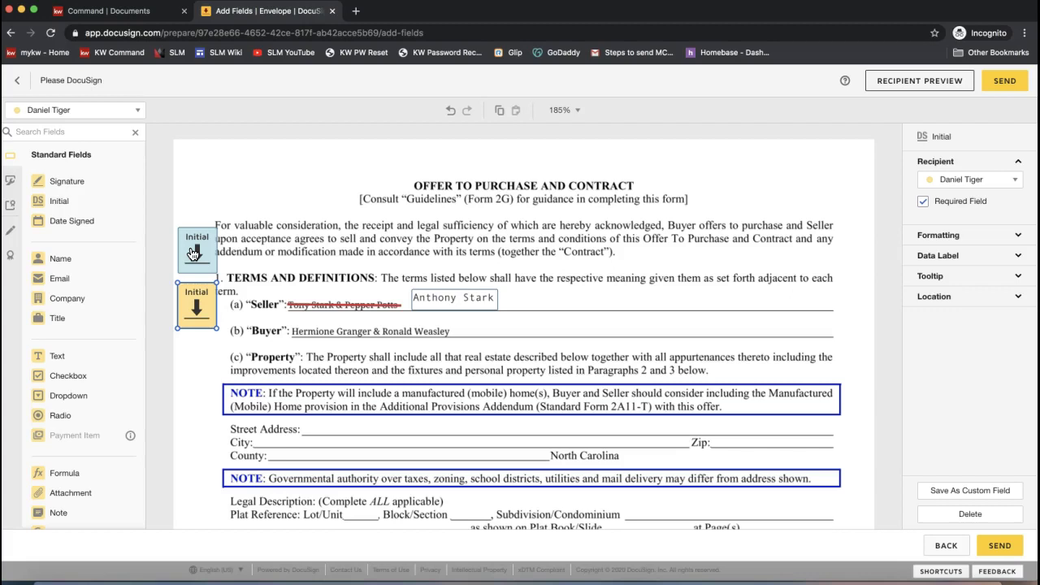
click(192, 252)
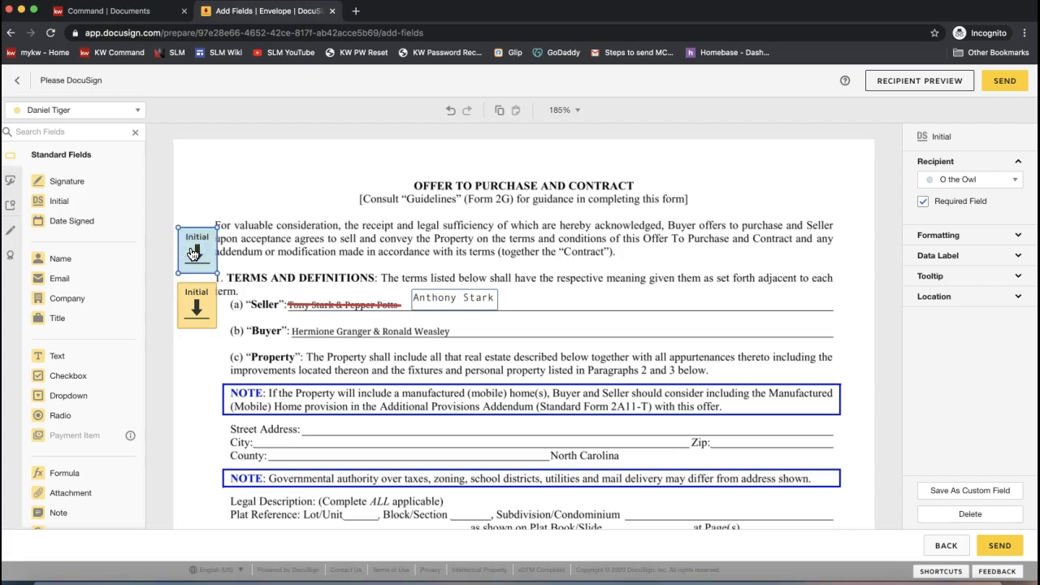
click(187, 258)
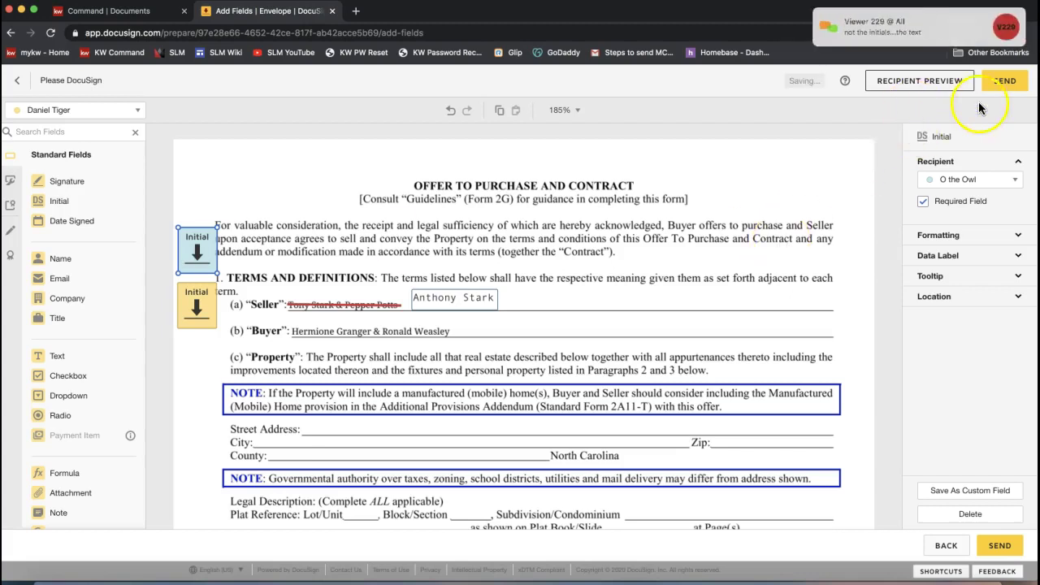
click(906, 37)
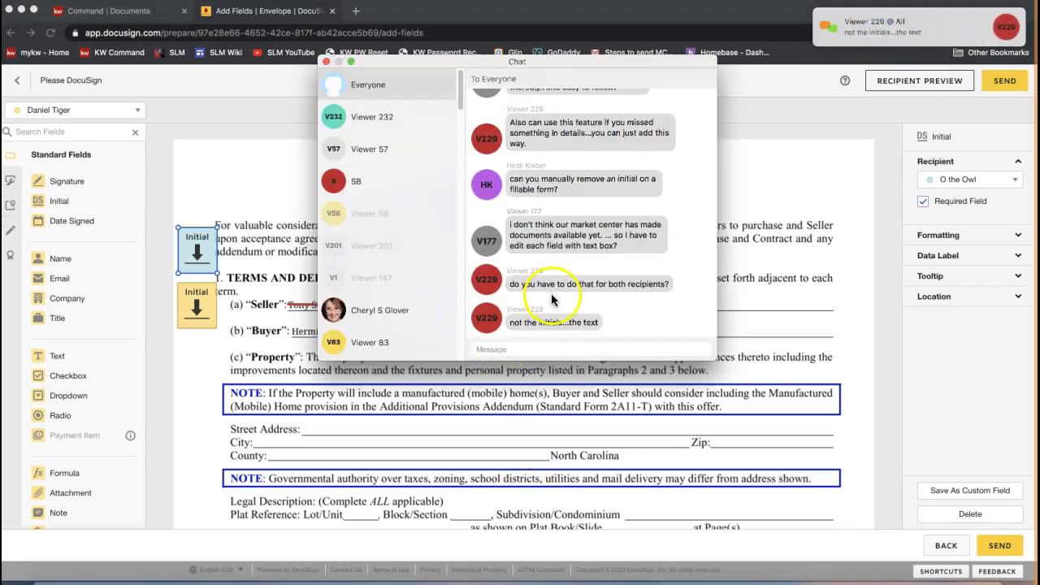
click(325, 62)
click(445, 301)
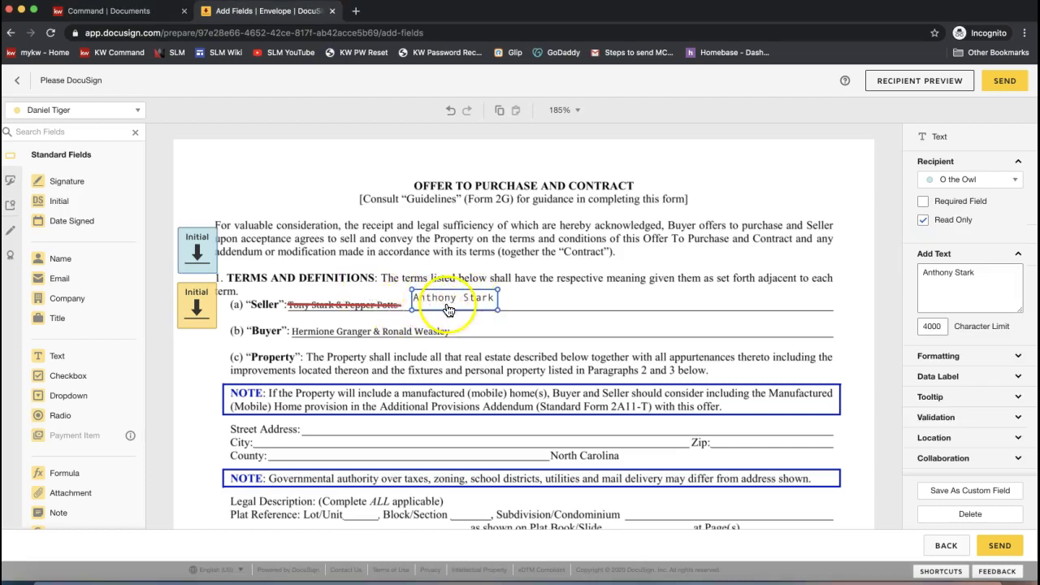
click(971, 203)
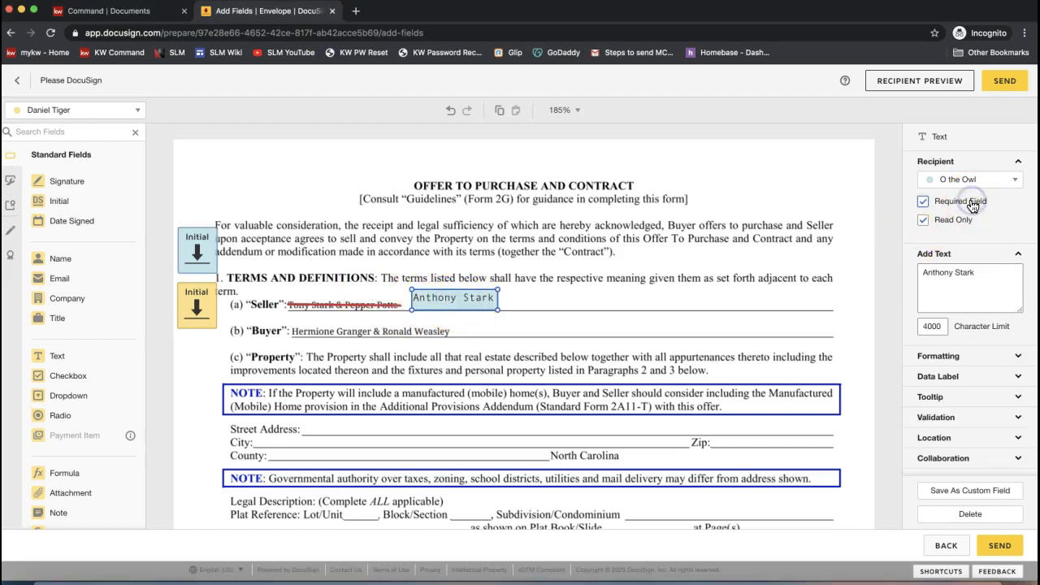
click(972, 203)
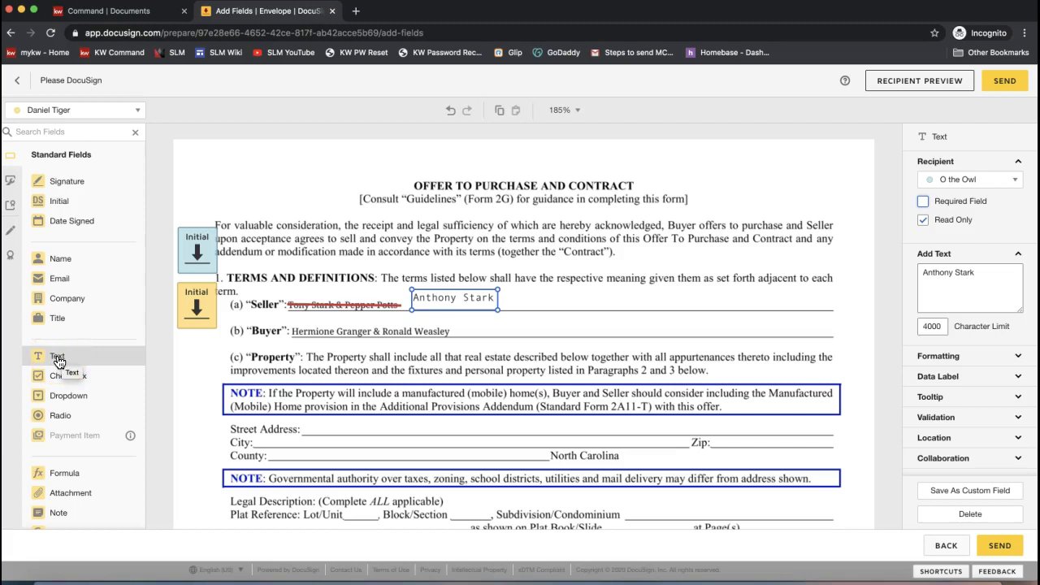
click(59, 361)
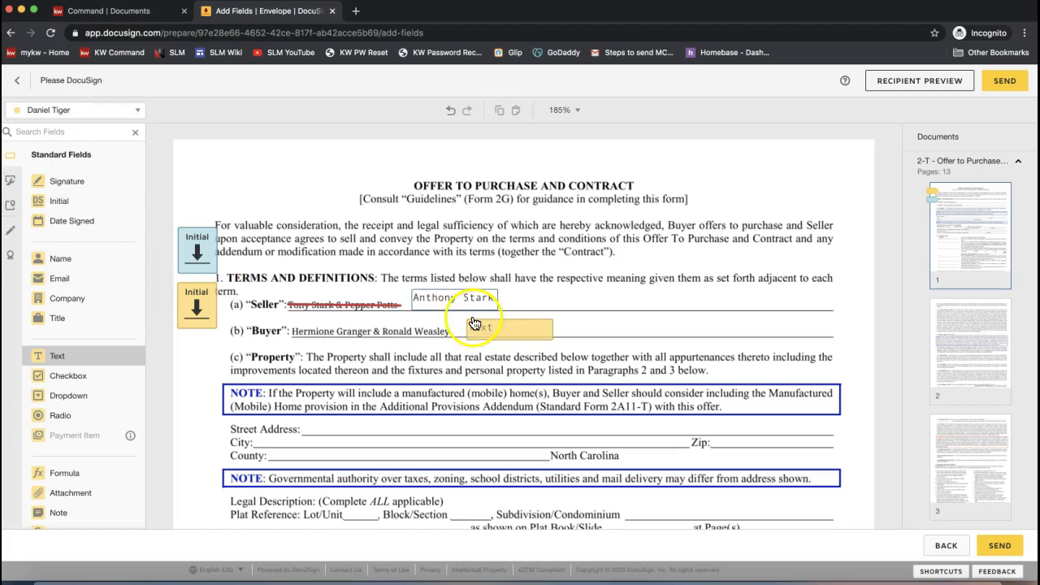
click(479, 322)
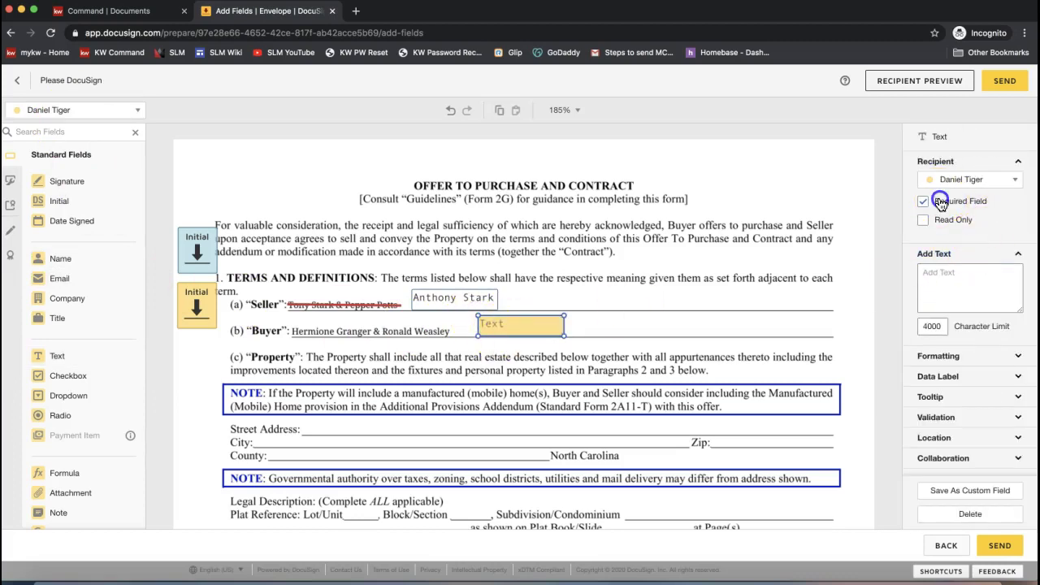
click(923, 202)
click(494, 321)
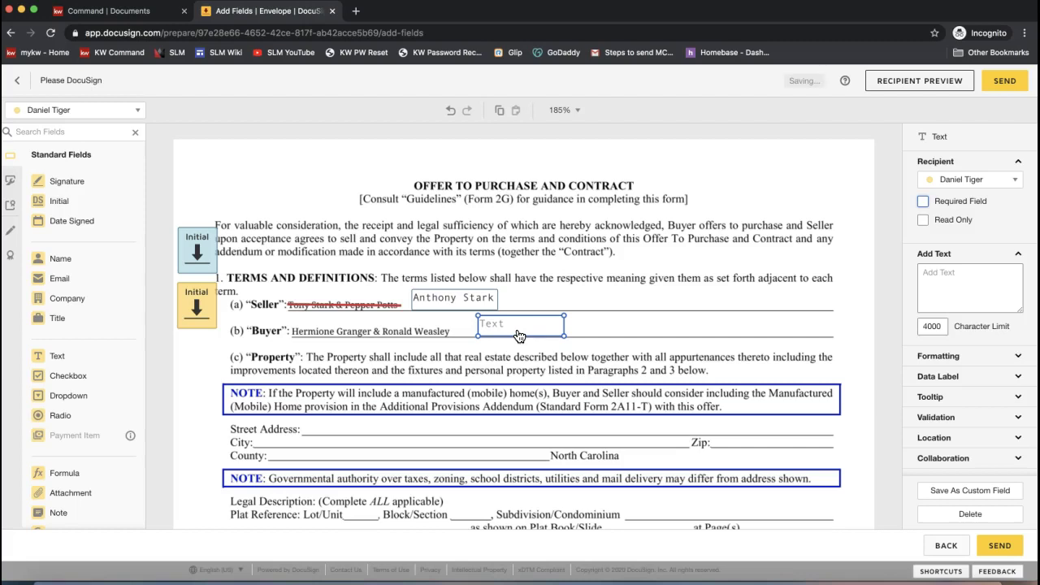
click(515, 328)
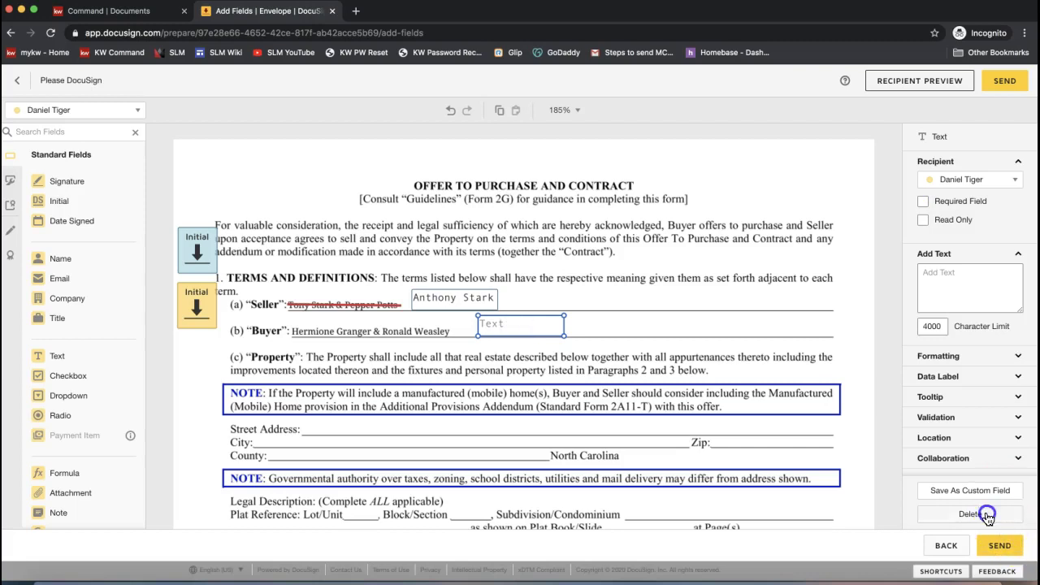
click(971, 515)
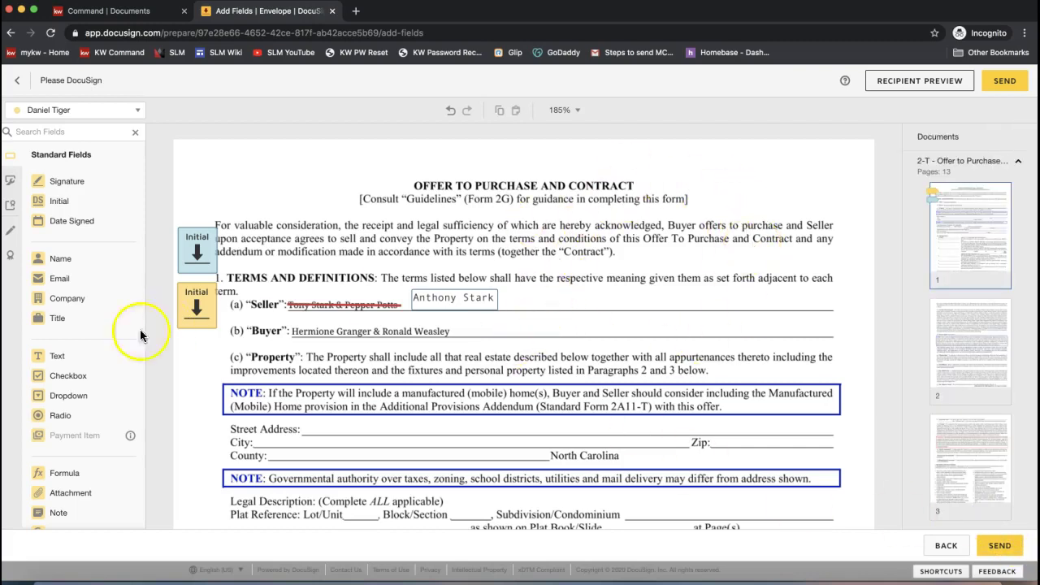
scroll(61, 476, down, 1)
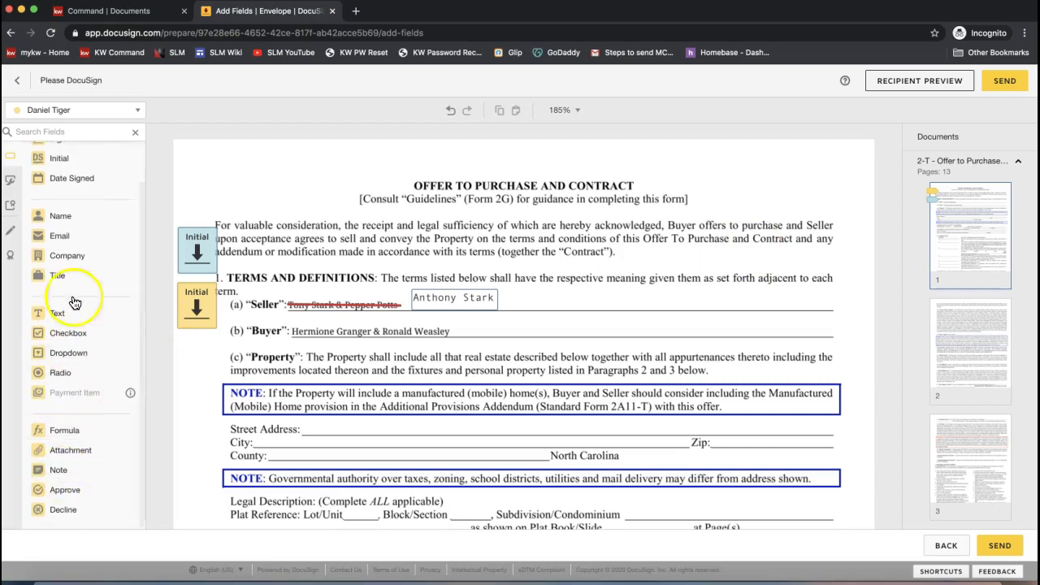
scroll(68, 216, up, 1)
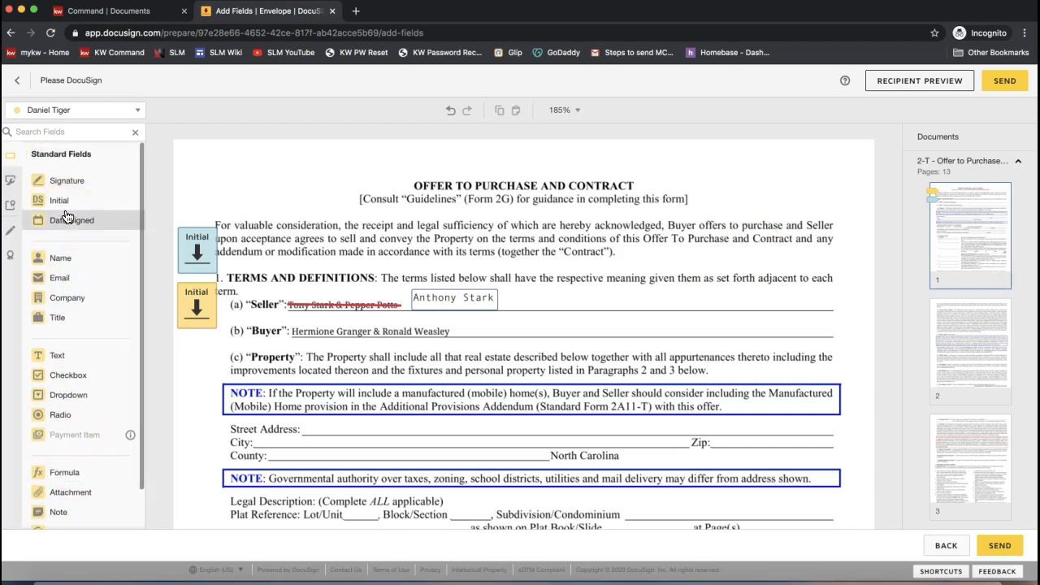
- Send the Offer to Purchase envelope to its recipients
click(81, 415)
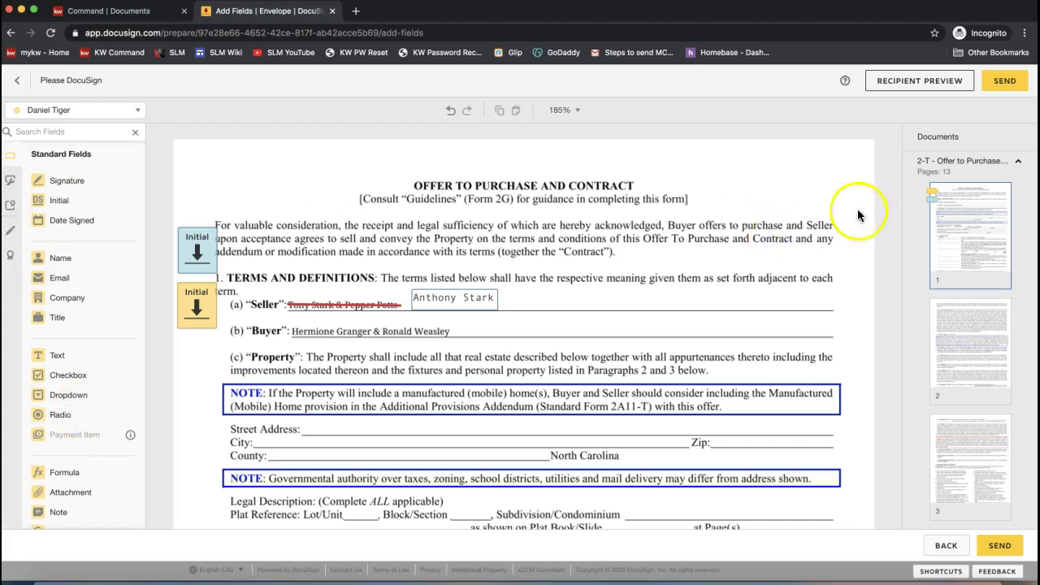
click(1005, 84)
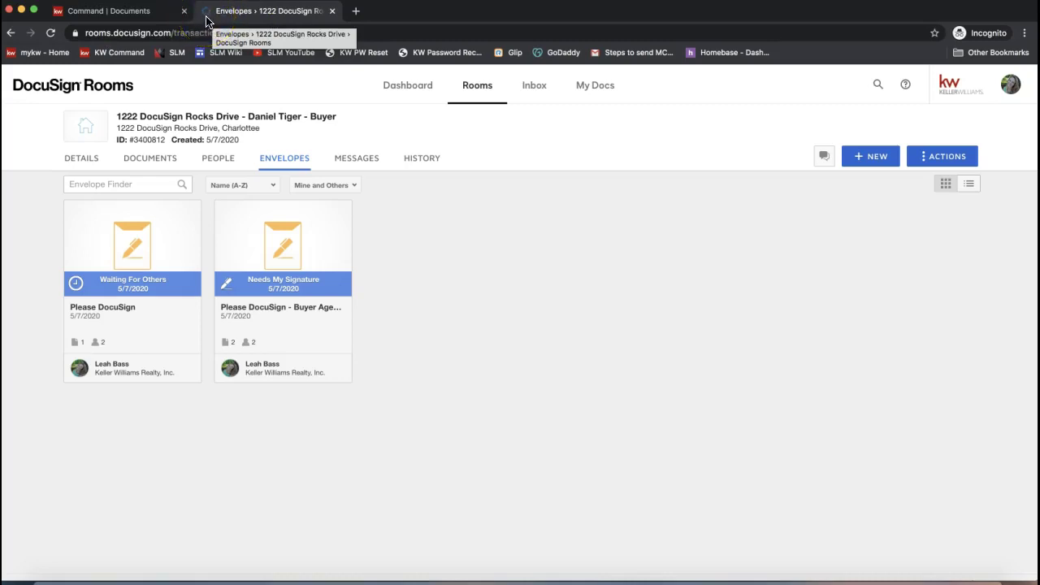
- Go to the KW Command Documents page and open the Pick checklist type dropdown
click(93, 12)
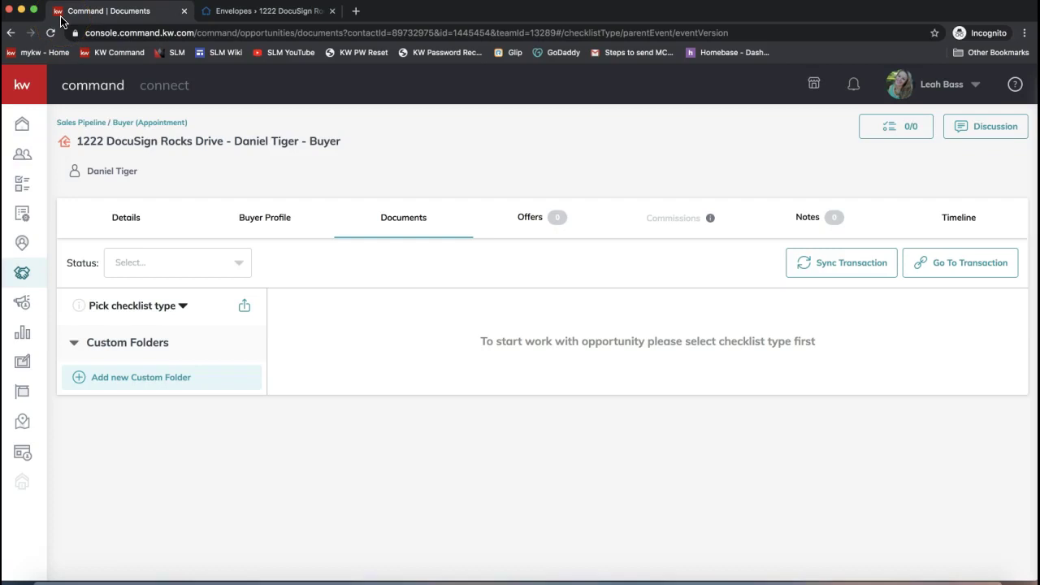
click(497, 127)
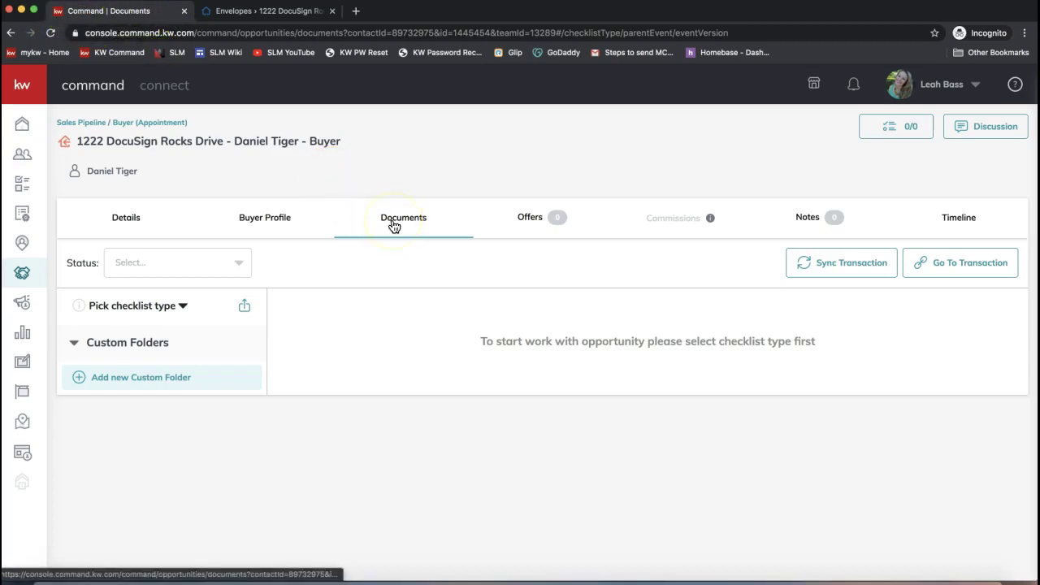
click(132, 308)
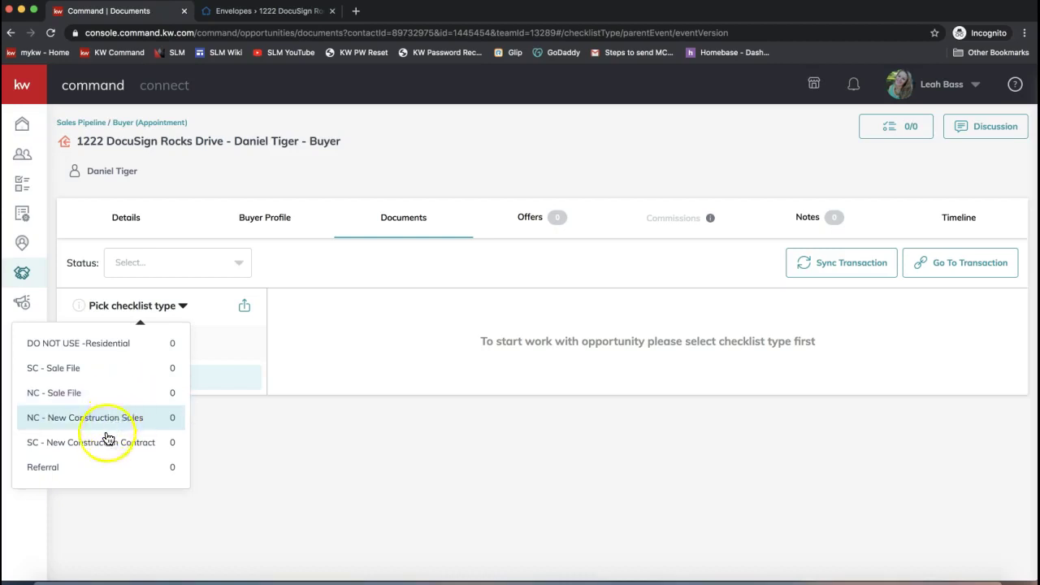
click(66, 395)
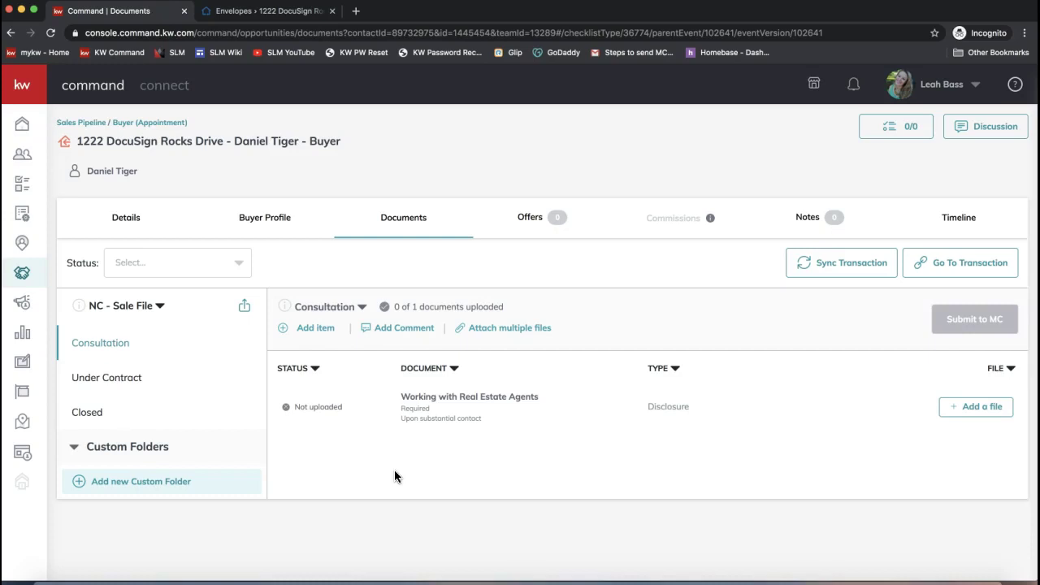
click(99, 378)
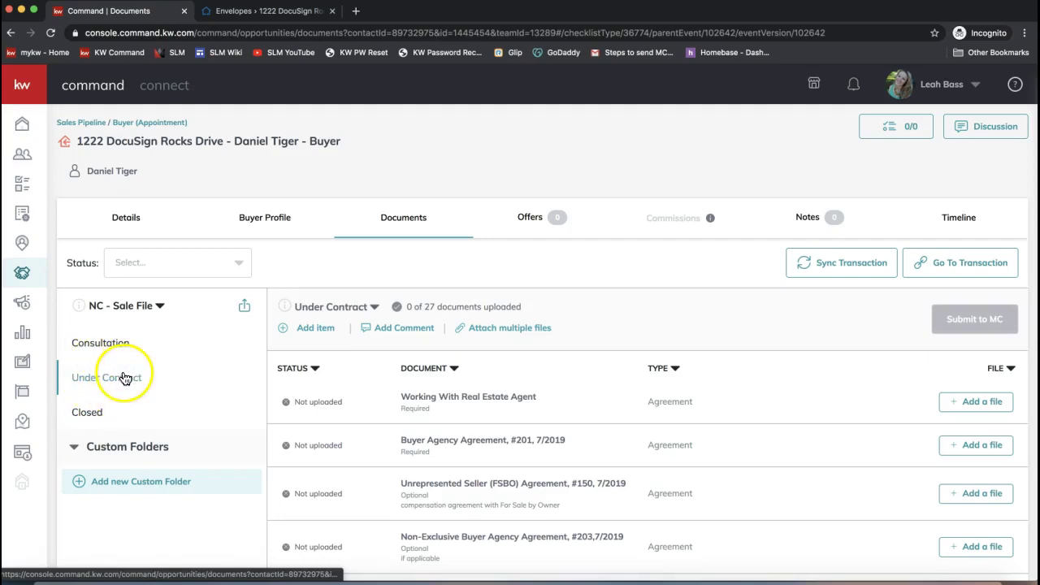
click(123, 307)
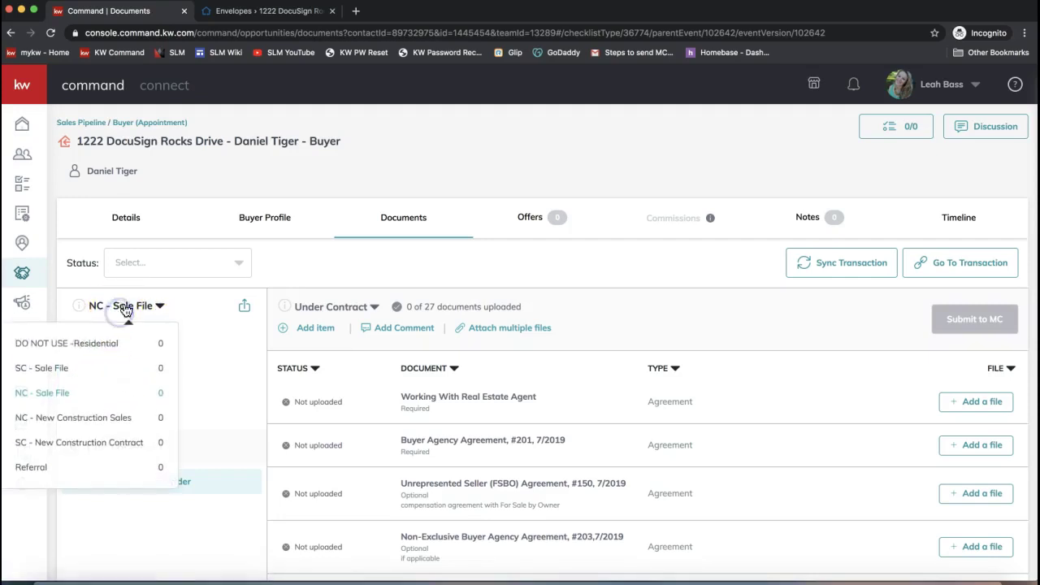
click(63, 398)
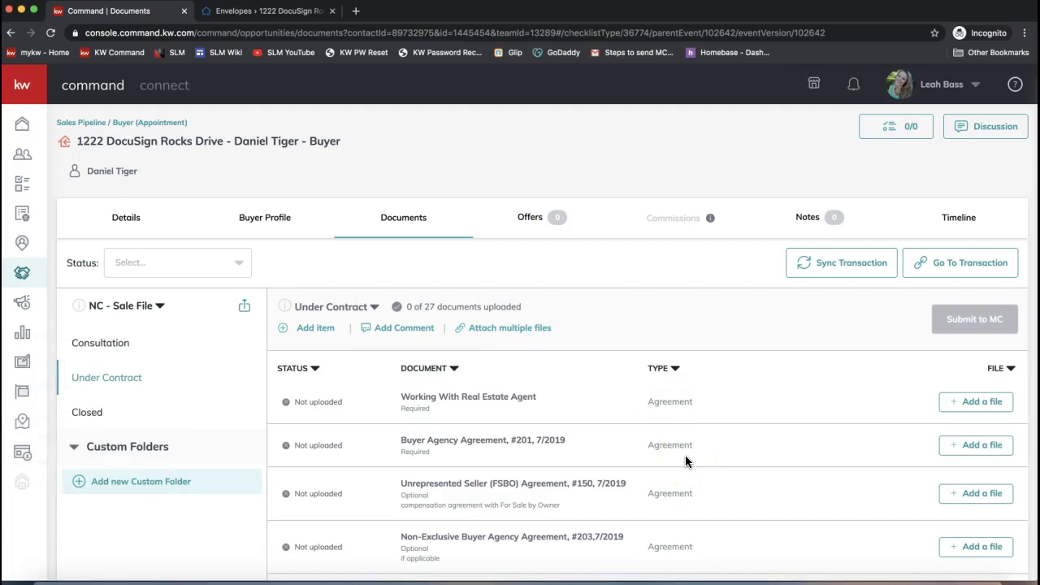
scroll(685, 456, down, 3)
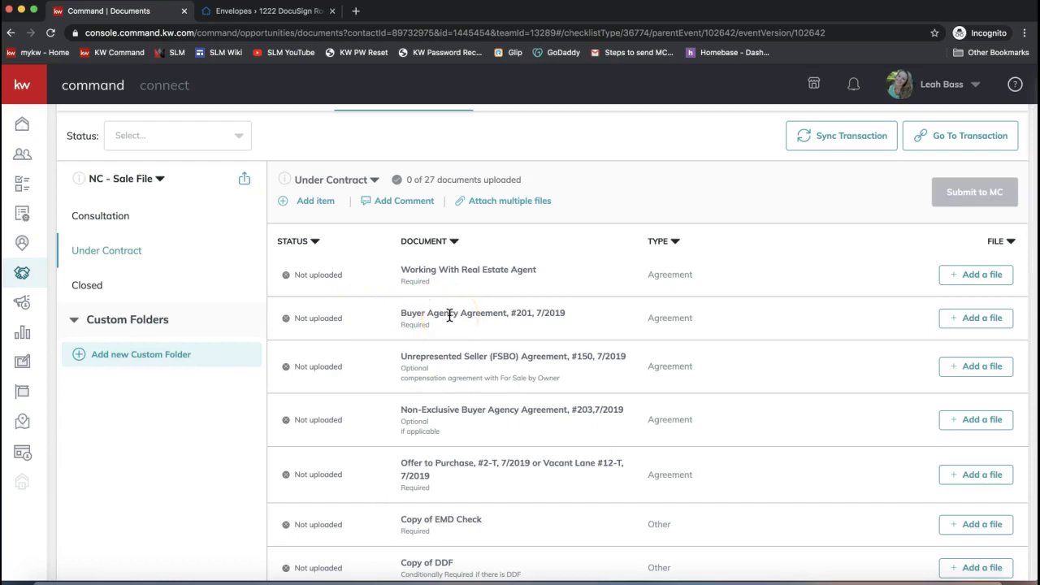
scroll(450, 315, up, 2)
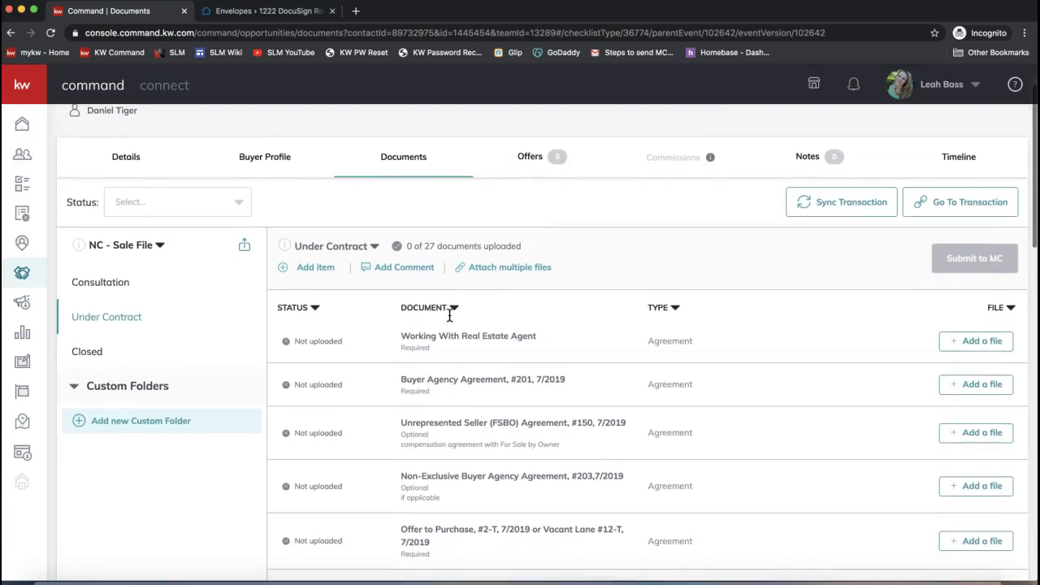
scroll(449, 315, up, 2)
click(552, 342)
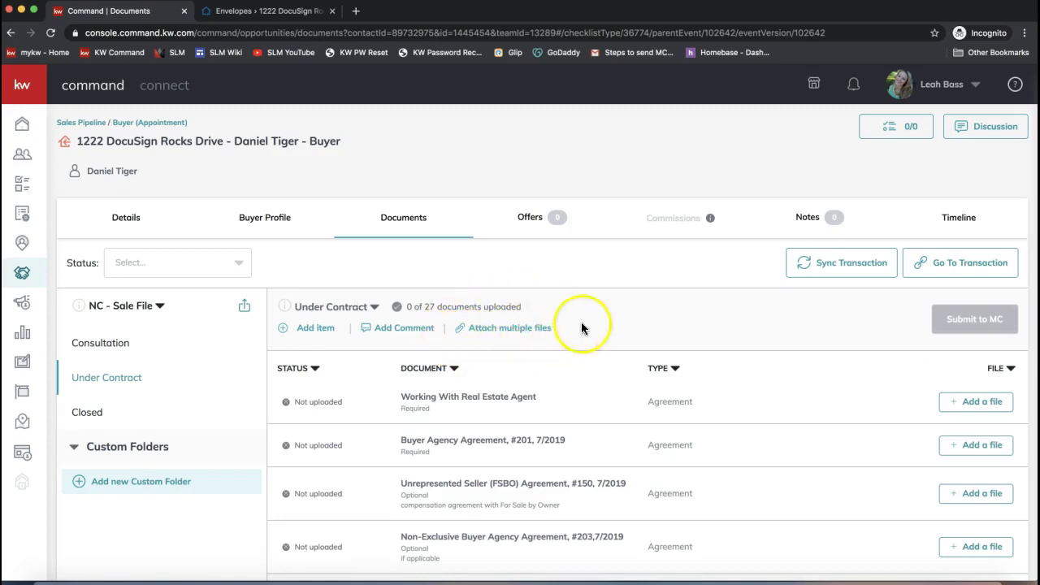
- Open the Attach multiple files window and select DocuSign as the file source
click(520, 328)
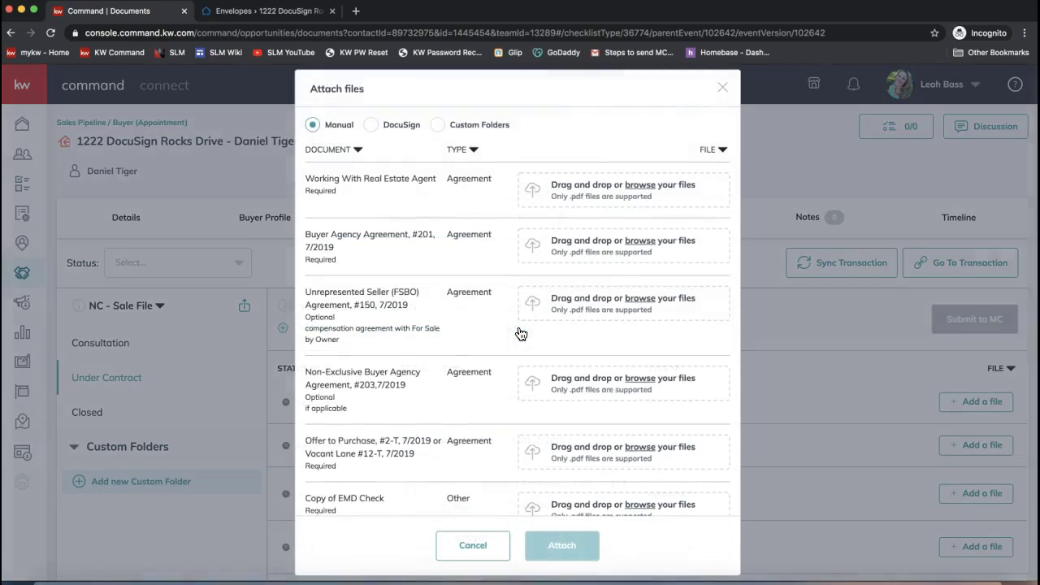
click(723, 89)
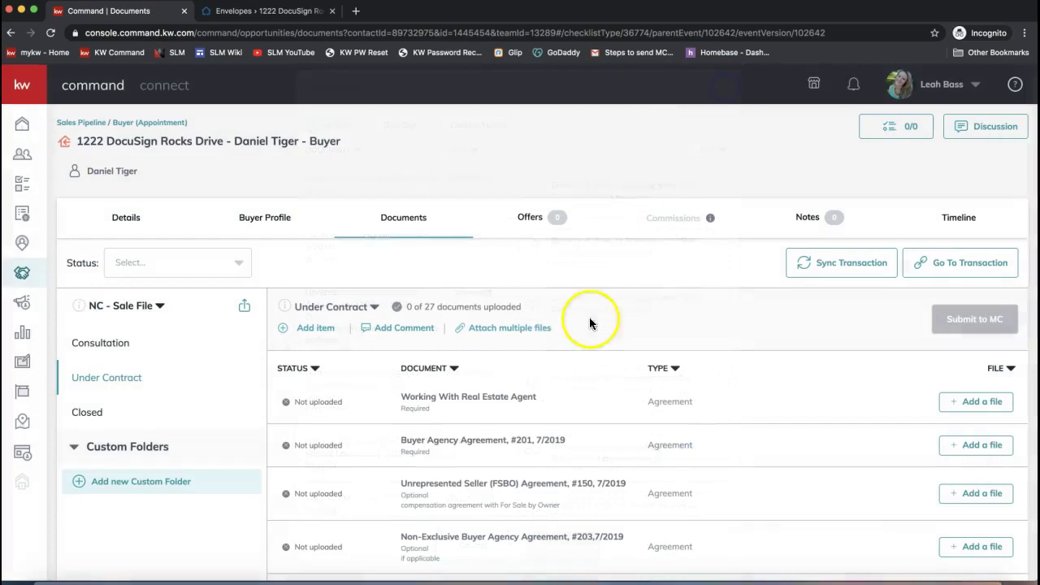
drag(573, 328, 460, 328)
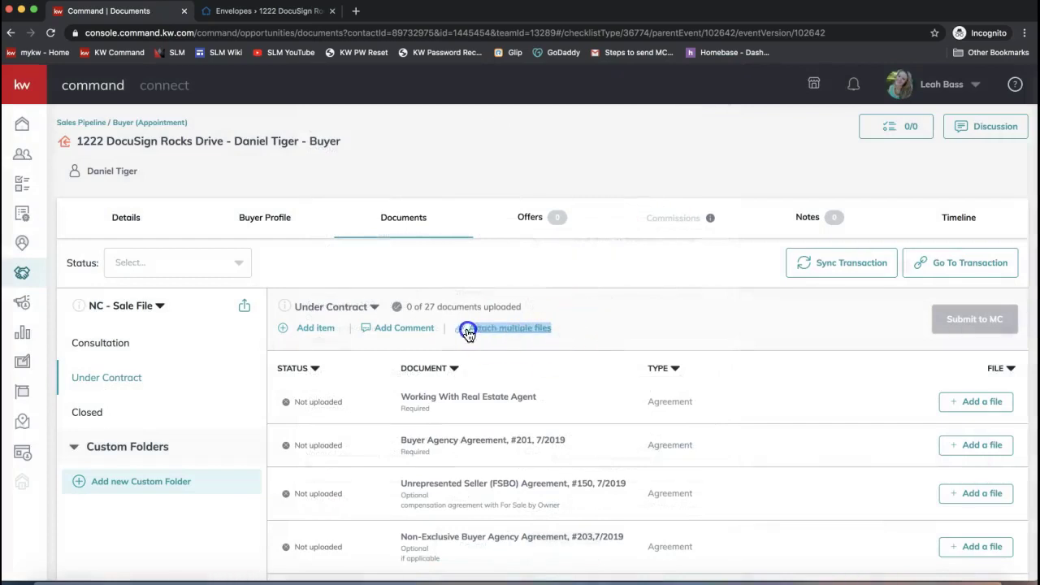
click(532, 330)
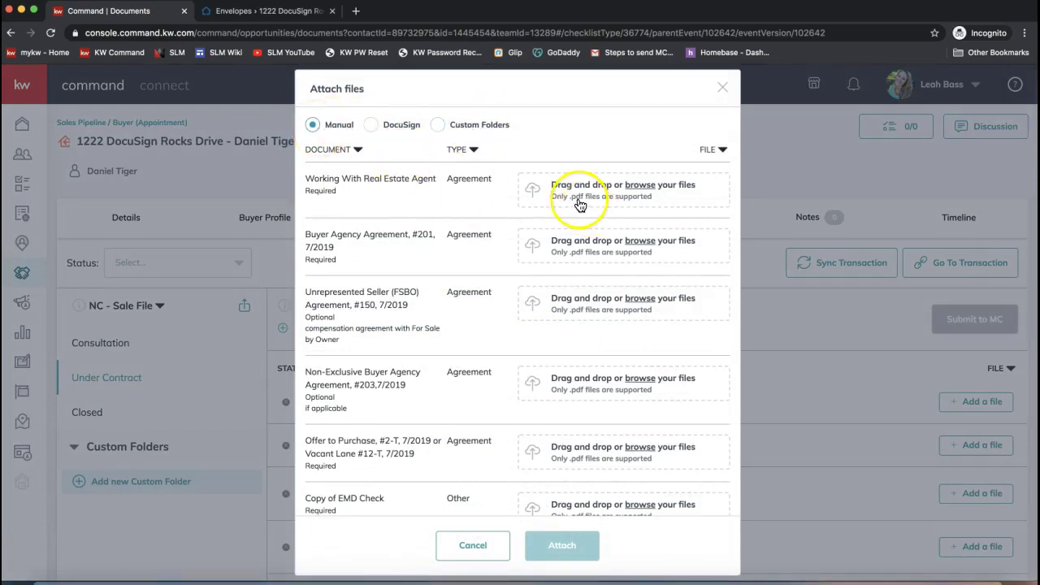
click(588, 250)
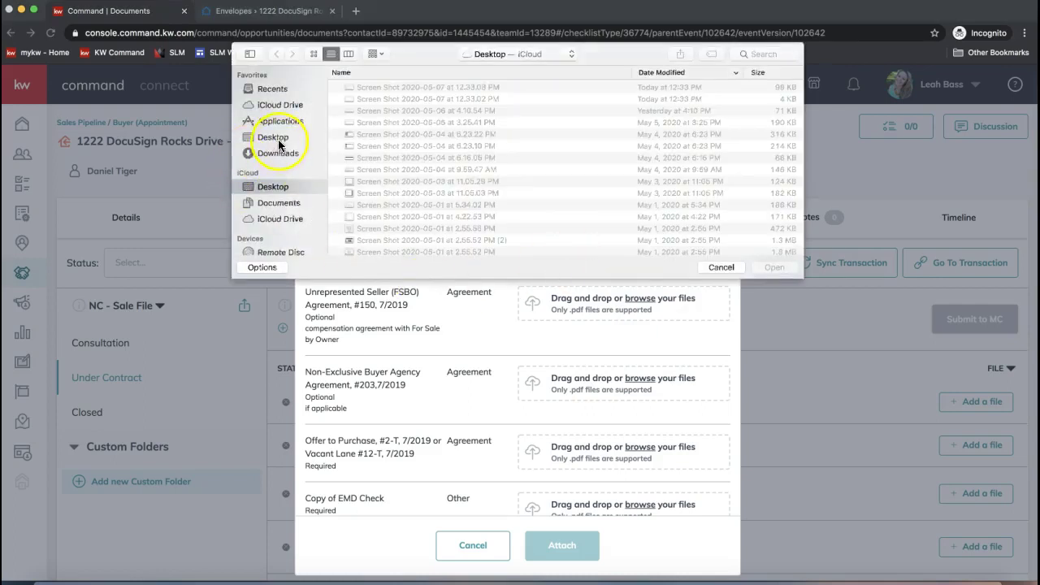
click(712, 268)
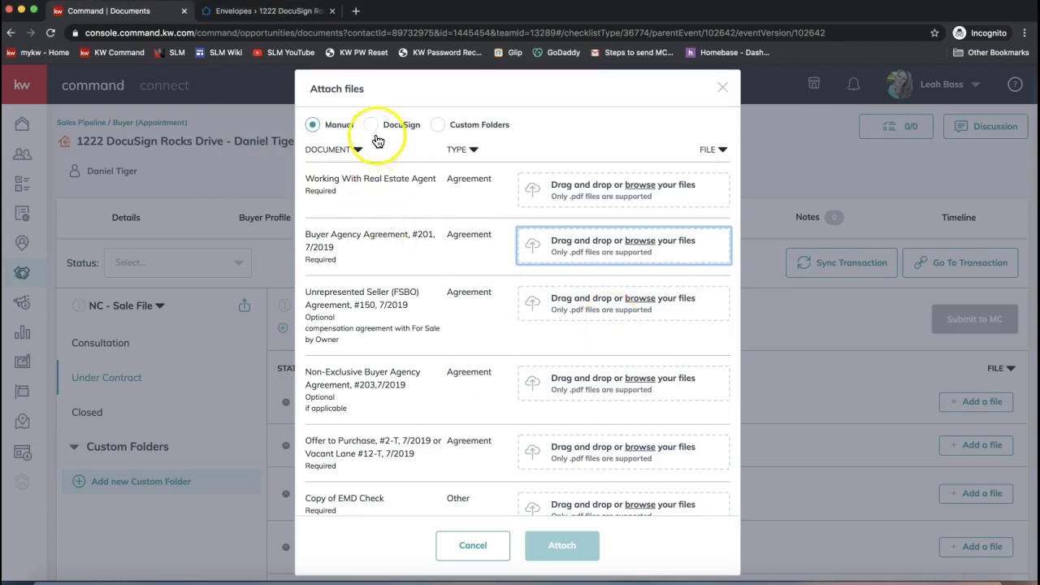
click(372, 127)
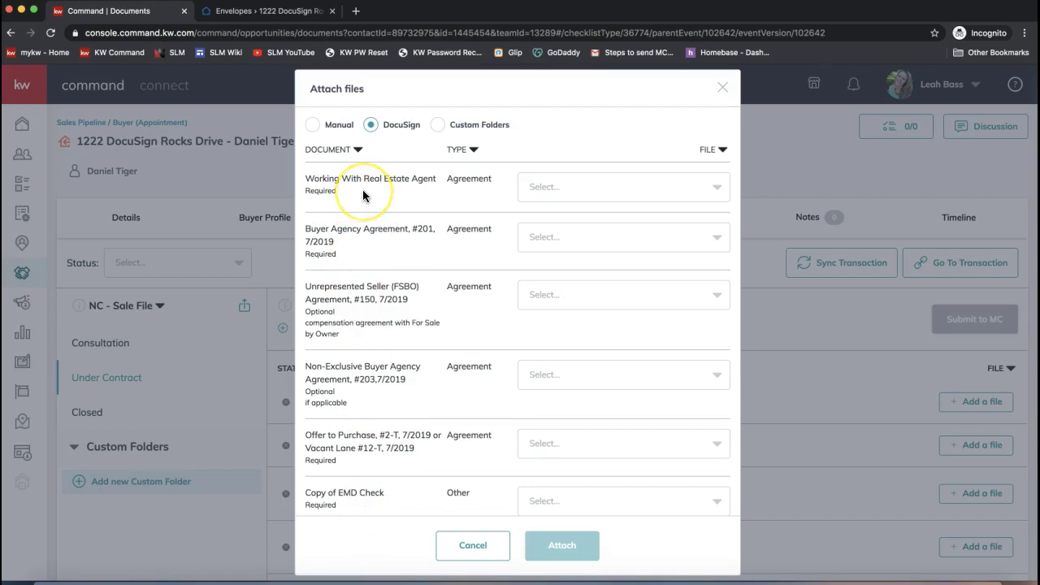
- Assign the 260 Working with Real Estate Agents, 201 Exclusive Buyer Agency and 2-T Offer to Purchase files
click(553, 188)
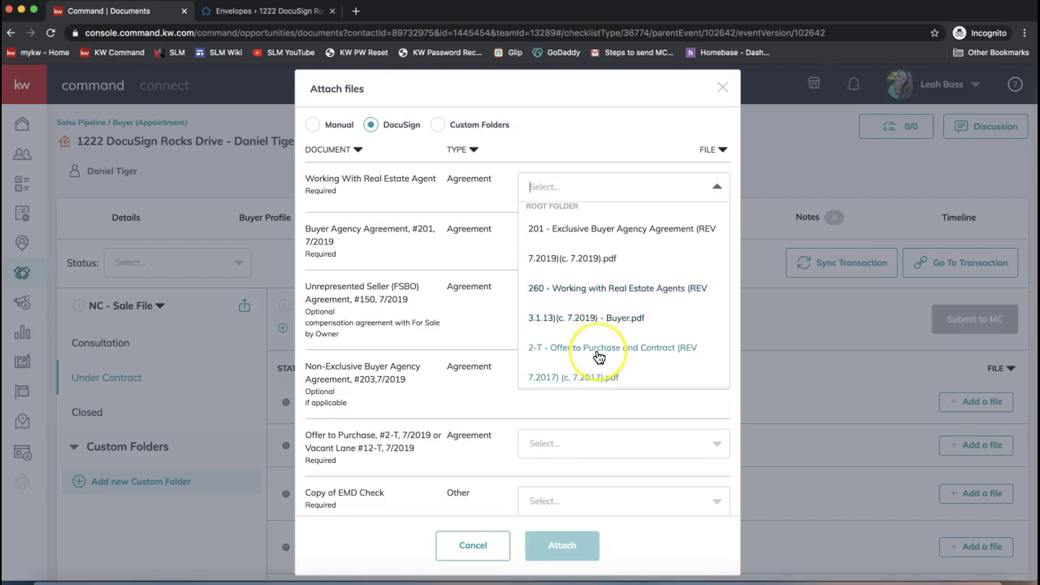
scroll(598, 353, down, 1)
scroll(599, 357, up, 1)
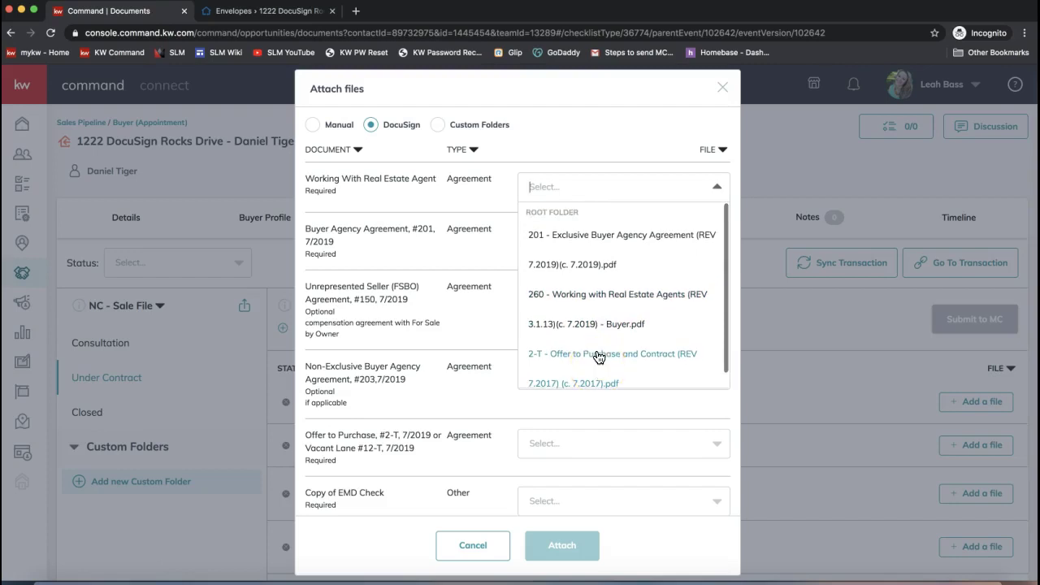
click(621, 248)
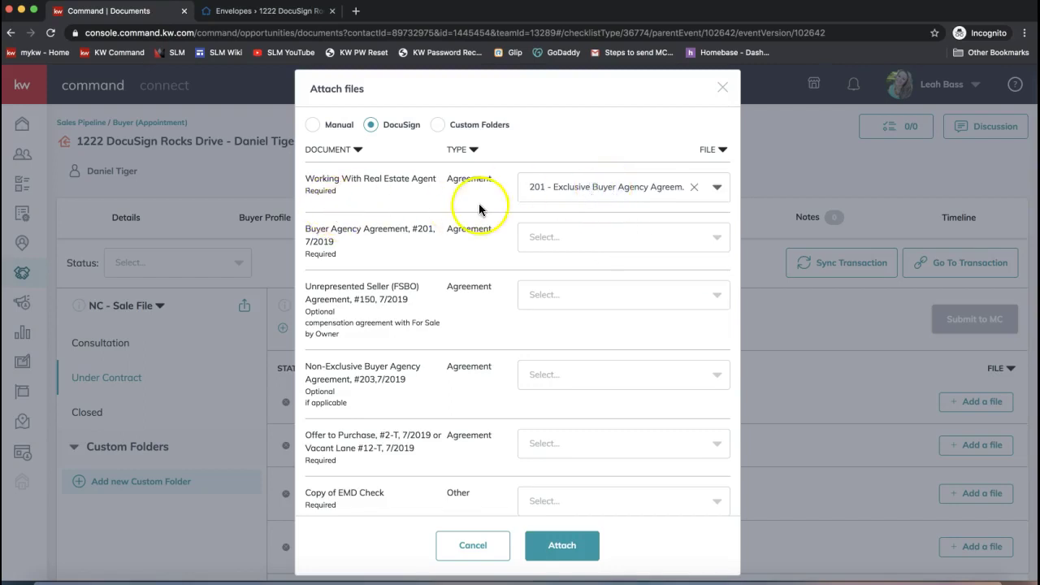
click(716, 187)
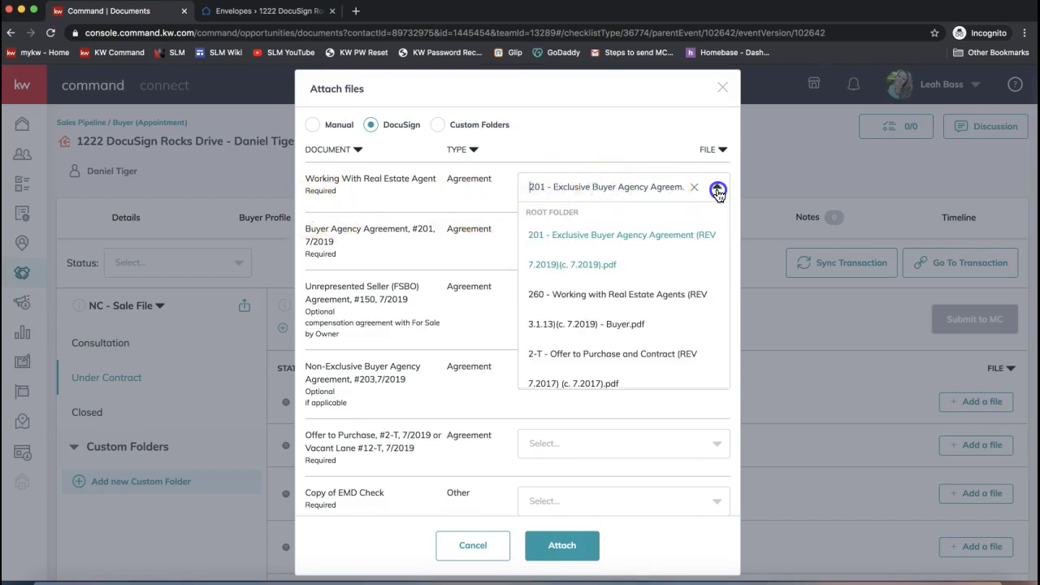
click(574, 311)
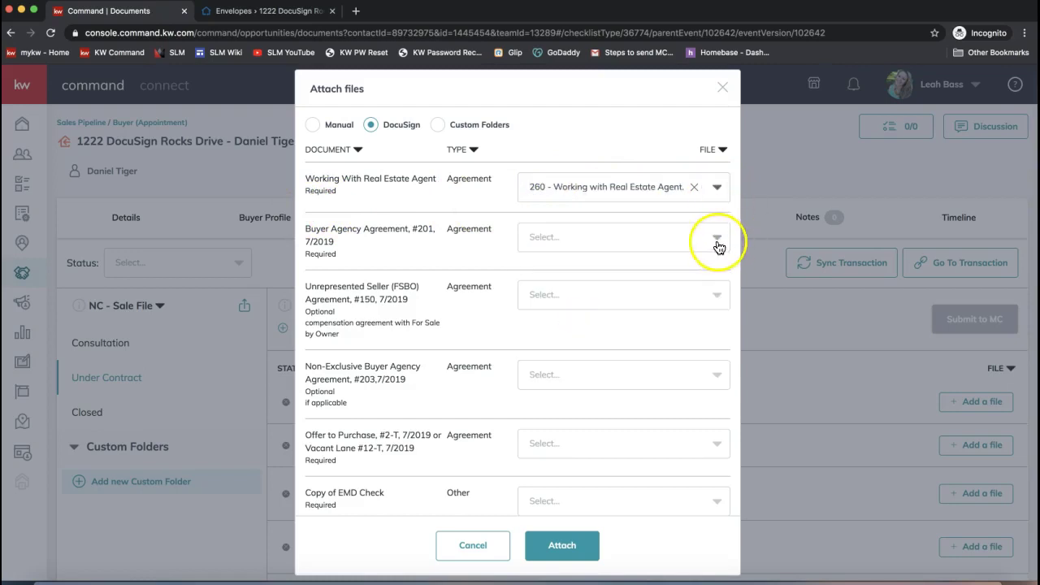
click(717, 240)
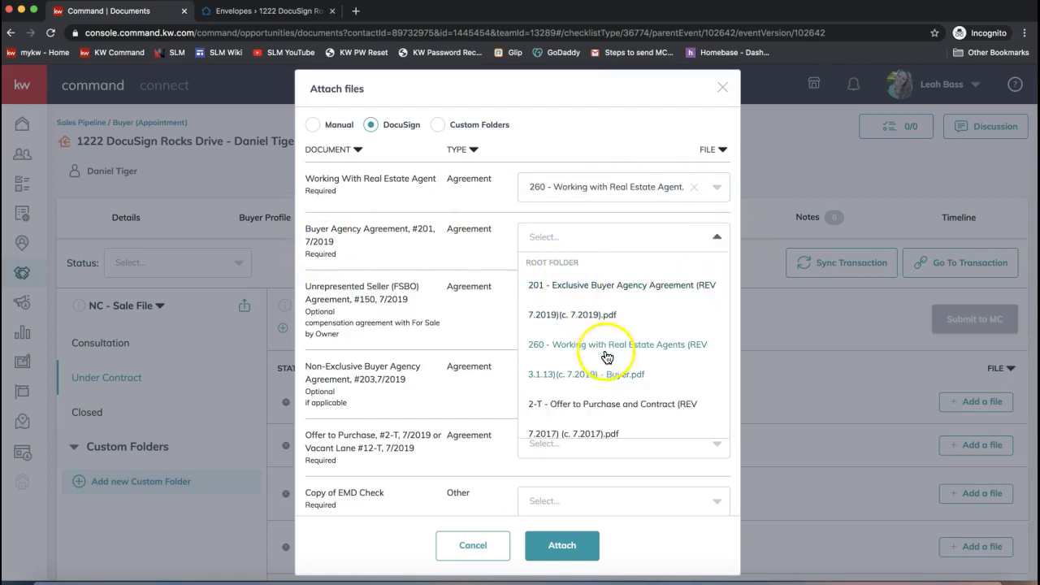
click(593, 284)
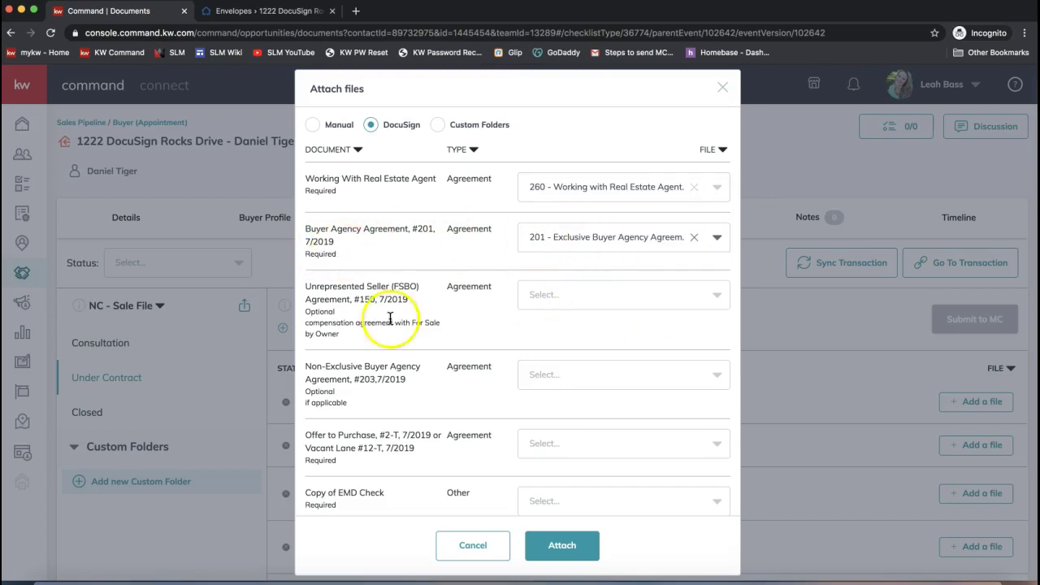
click(586, 295)
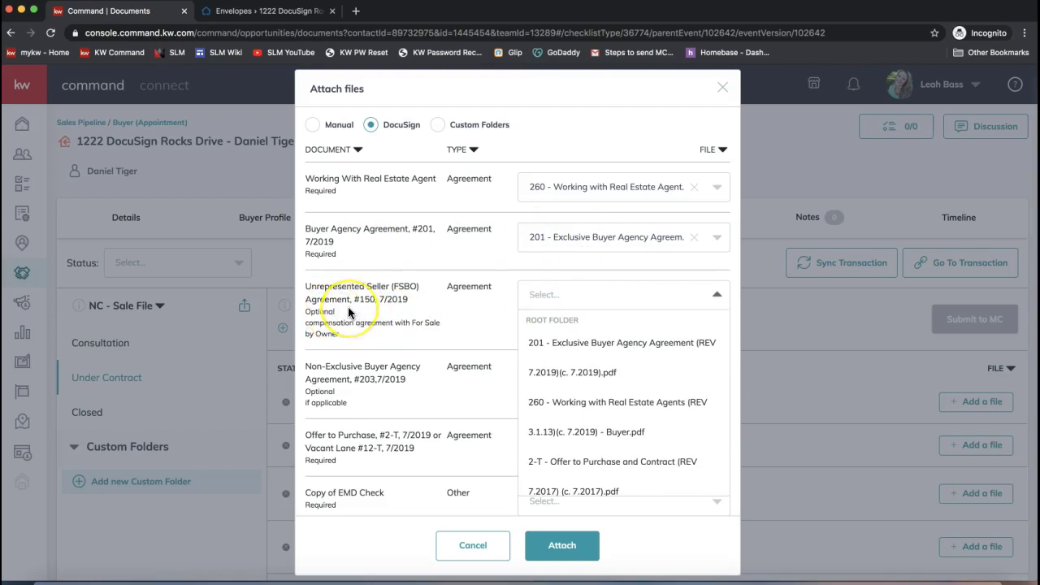
click(621, 483)
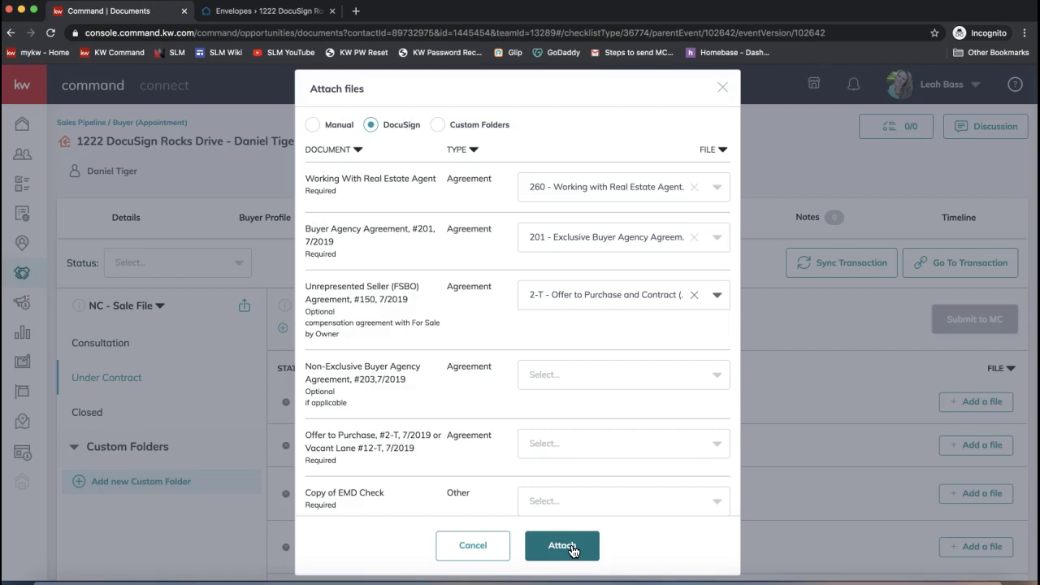
- Attach the three DocuSign files, reaching 3 of 27 uploaded, then try the Commissions tab
click(561, 546)
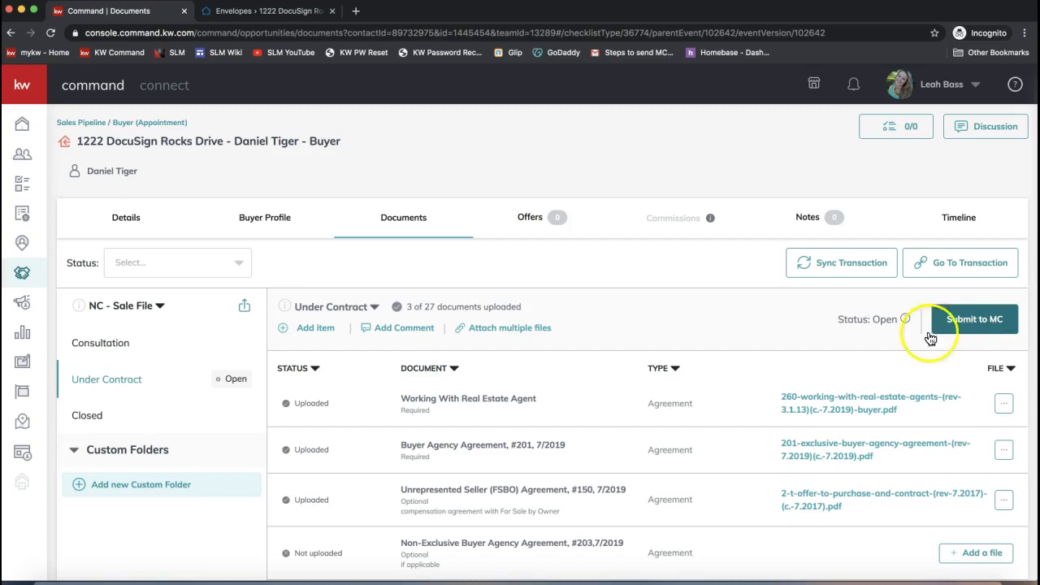
click(678, 271)
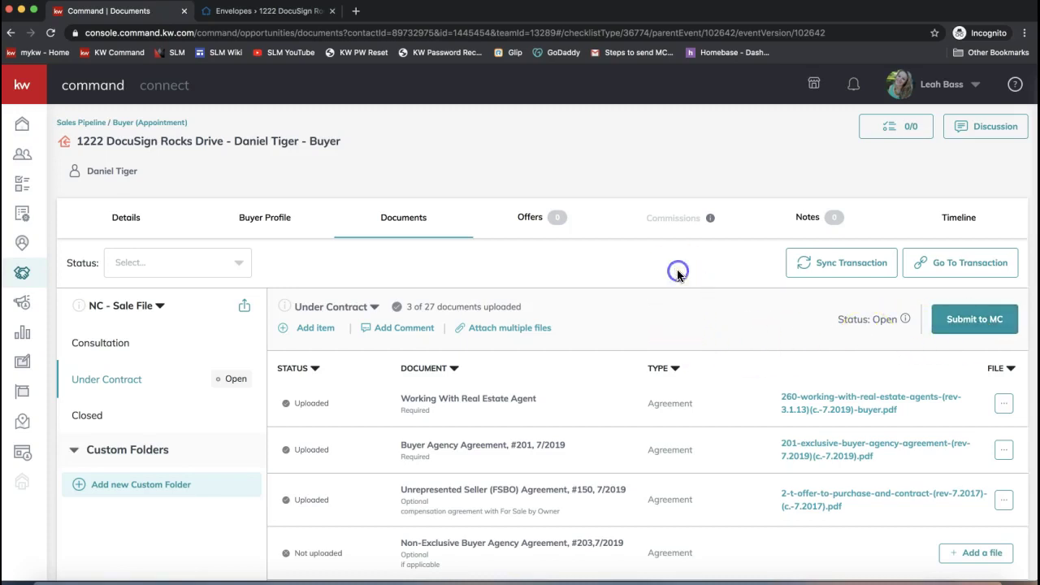
click(668, 219)
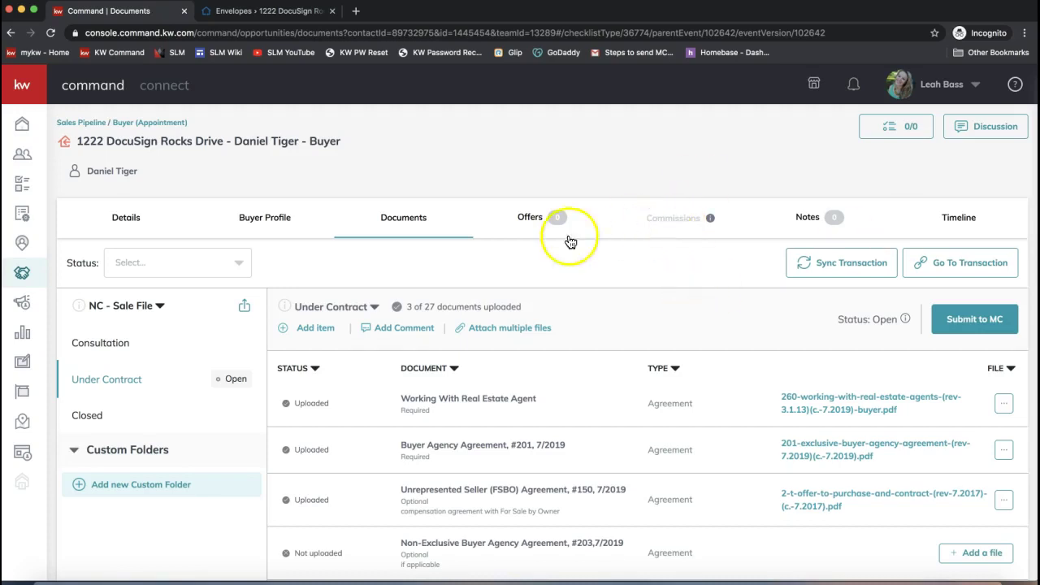
- Show the deal's offer timeline, which lists no offers yet, then try viewing its commissions
click(530, 216)
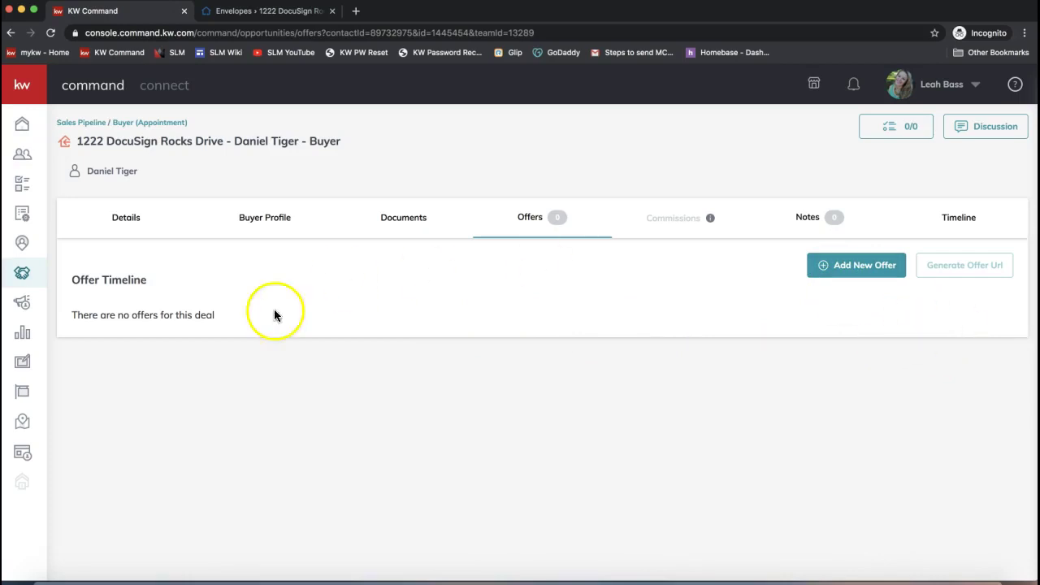
click(683, 226)
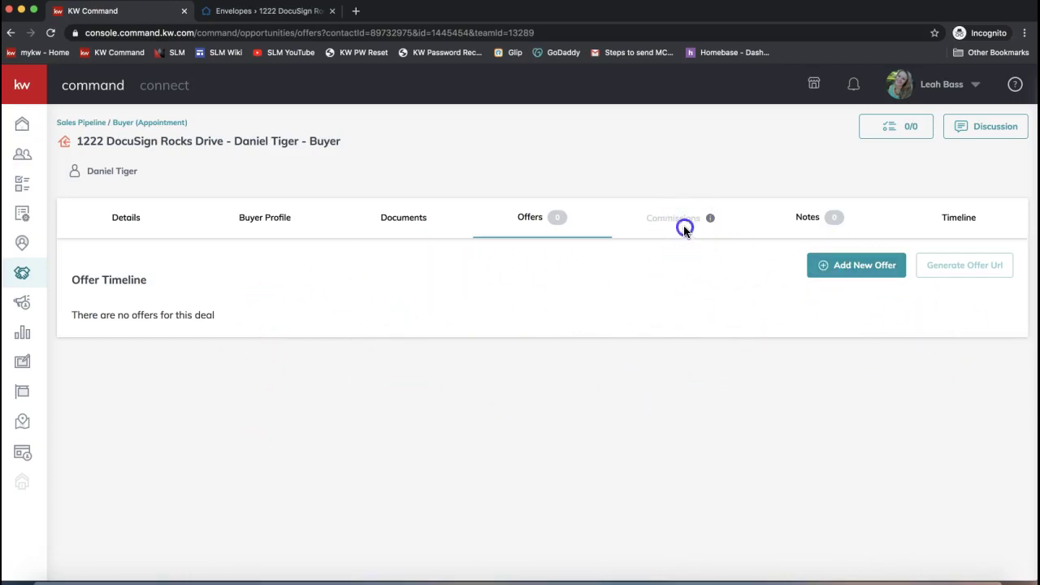